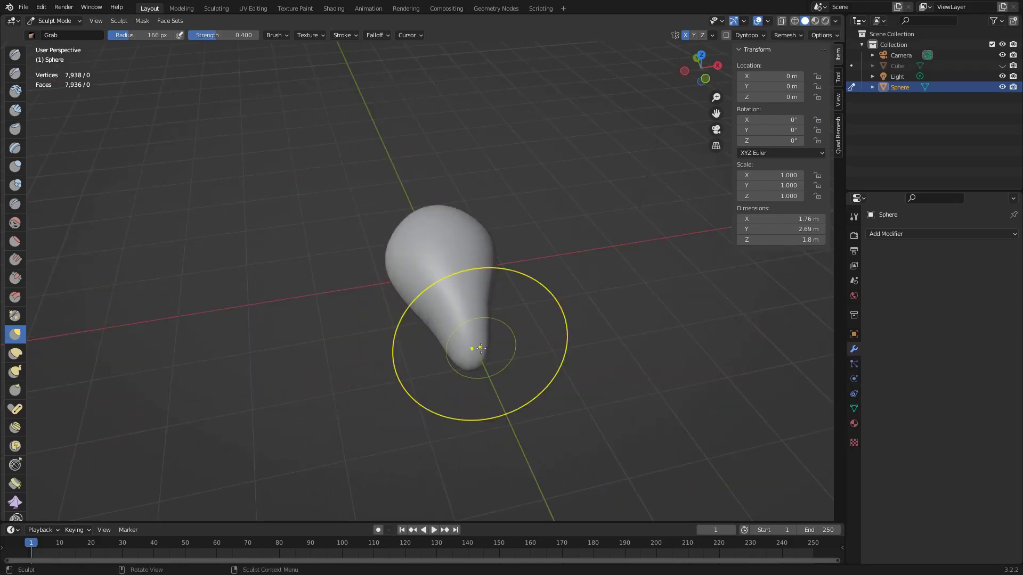
Step: Grab-stretch the sphere into a tapering horn, then orbit to compare it with the lower piece
left_click_drag(368, 281, 427, 316)
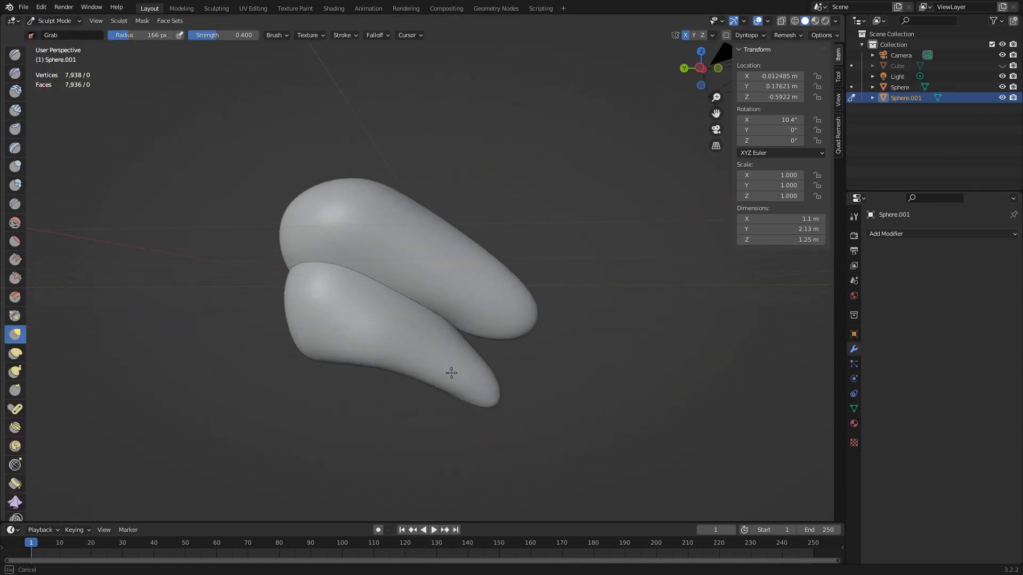
middle_click_drag(451, 373, 360, 404)
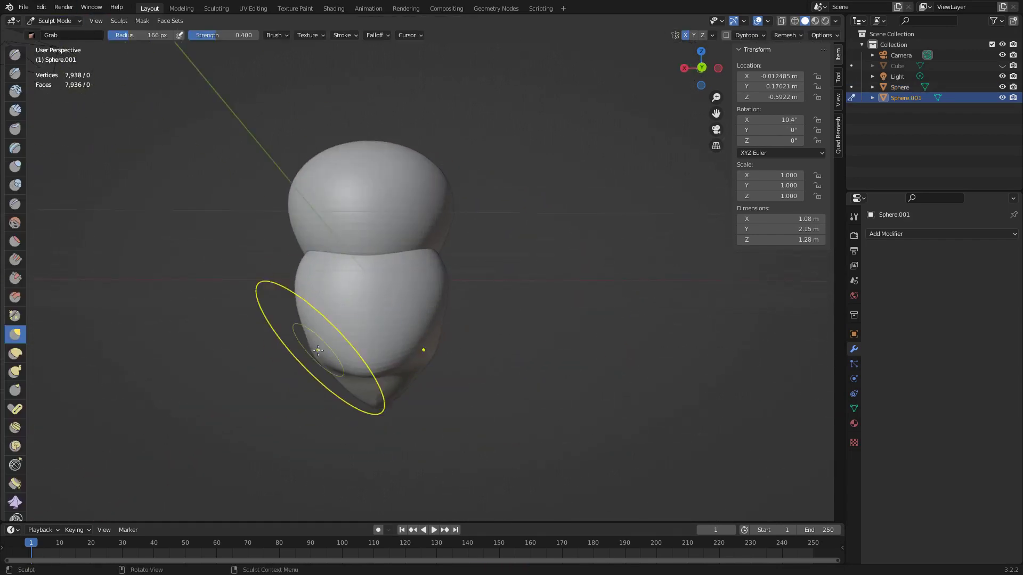
middle_click_drag(319, 350, 575, 337)
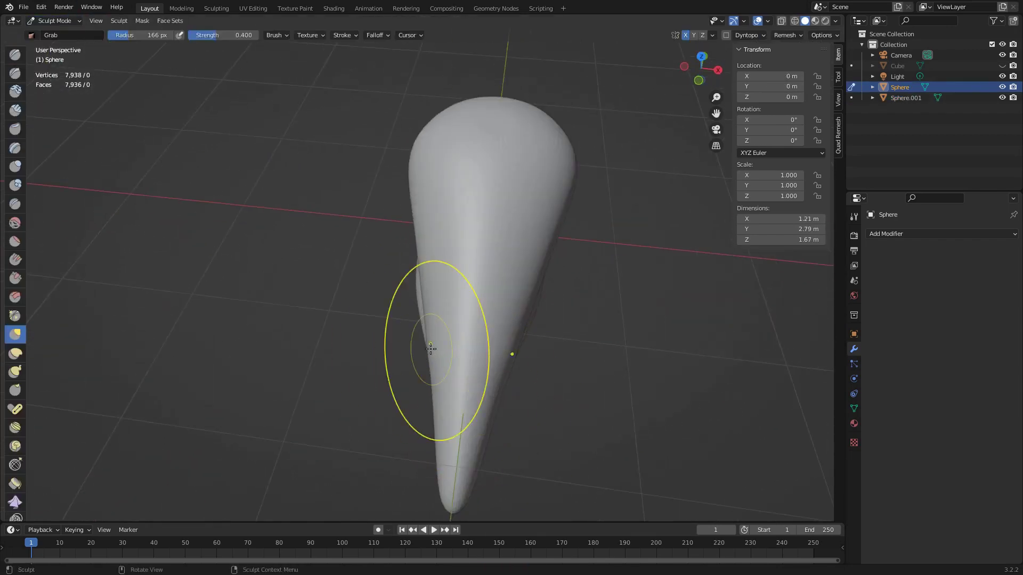
middle_click_drag(430, 349, 516, 364)
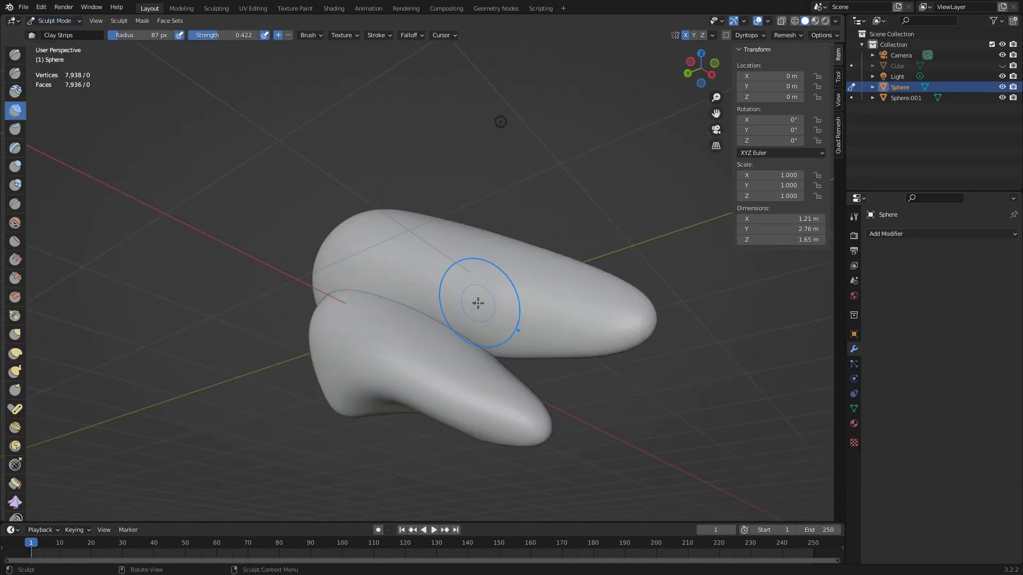
Step: Build a rough clay ridge along the seam between the upper beak and lower piece
scroll(478, 303, "up", 5)
middle_click_drag(478, 303, 453, 258)
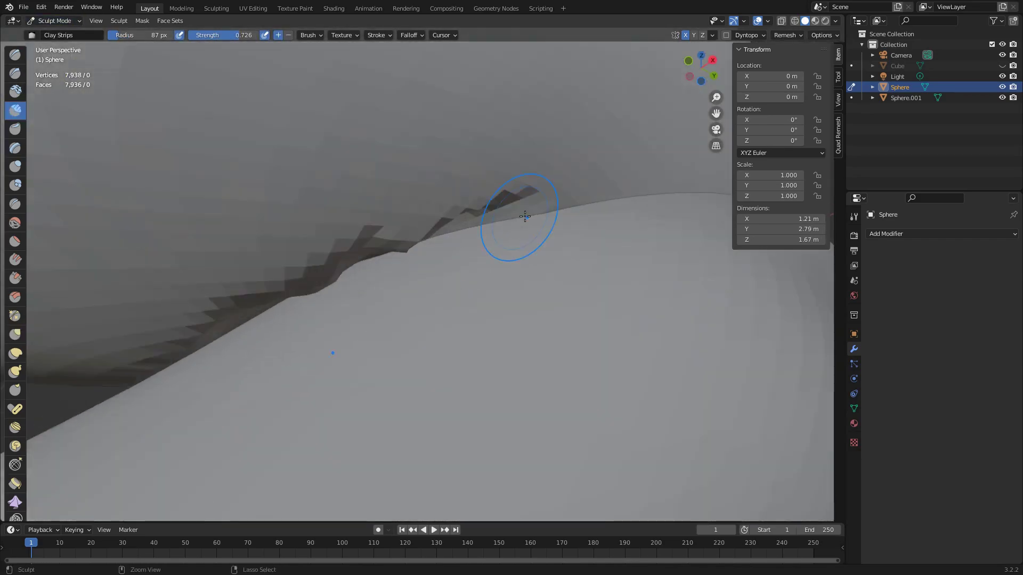
scroll(513, 228, "down", 5)
middle_click_drag(513, 228, 433, 324)
scroll(339, 267, "up", 5)
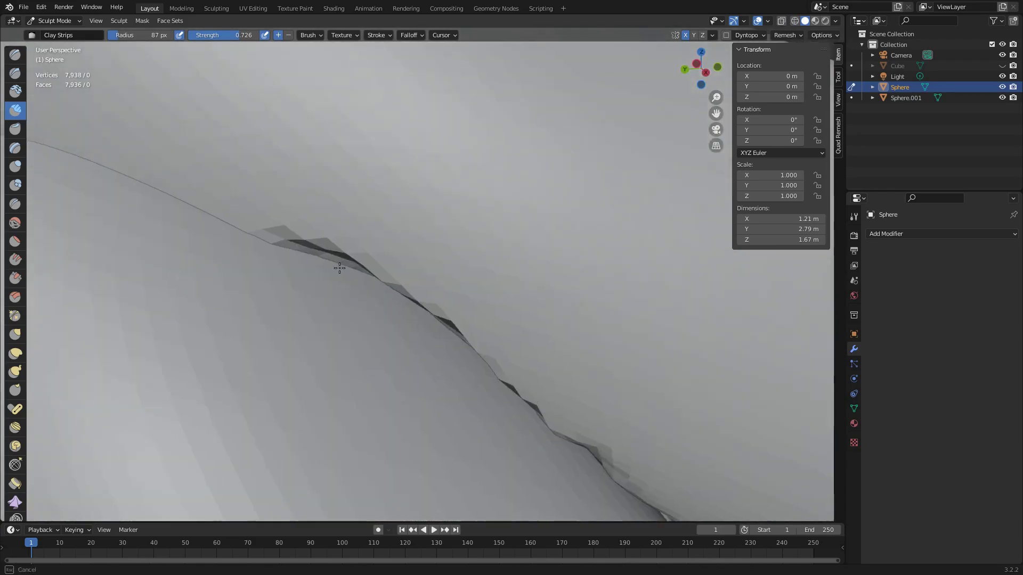
mouse_move(340, 267)
middle_mouse_down()
mouse_move(366, 326)
mouse_move(362, 268)
mouse_move(373, 331)
mouse_move(495, 293)
middle_mouse_up()
scroll(366, 327, "down", 5)
Step: Inspect the ridge in X-ray, then return to solid shading and check it from around
key("shift+z")
scroll(363, 268, "up", 4)
key("shift+z")
scroll(514, 367, "up", 3)
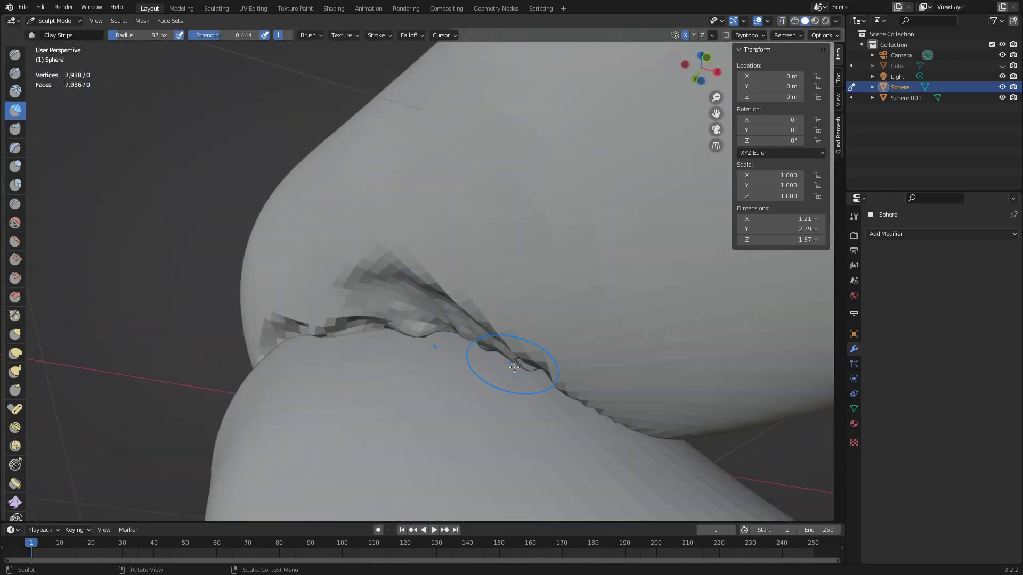
scroll(513, 367, "down", 5)
mouse_move(422, 228)
middle_mouse_down()
mouse_move(411, 361)
mouse_move(574, 300)
mouse_move(477, 283)
mouse_move(143, 143)
middle_mouse_up()
scroll(575, 299, "up", 3)
scroll(459, 380, "down", 4)
scroll(331, 331, "up", 4)
scroll(501, 320, "down", 3)
Step: Switch to the Grab brush with an enlarged radius, checking the beak from both sides
key("g")
scroll(144, 142, "up", 3)
key("f")
mouse_move(319, 266)
middle_mouse_down()
mouse_move(433, 270)
mouse_move(469, 340)
middle_mouse_up()
scroll(469, 340, "up", 2)
middle_click_drag(548, 331, 426, 231)
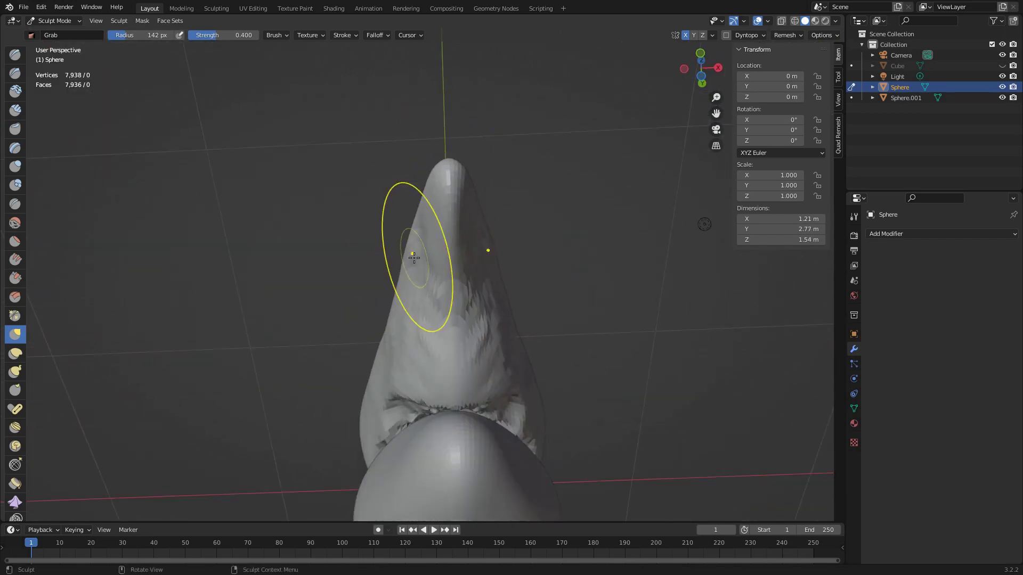
Step: Grab-bend the upper beak tip into shape, then view both horns from the side
mouse_move(417, 267)
middle_mouse_down()
mouse_move(445, 283)
mouse_move(457, 399)
middle_mouse_up()
scroll(456, 399, "up", 2)
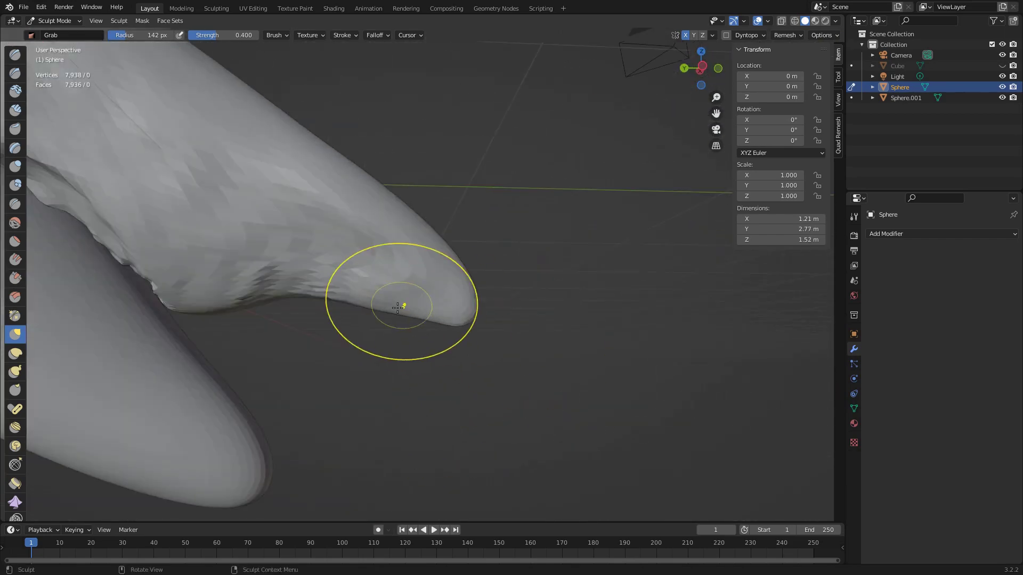
left_click_drag(402, 303, 394, 298)
middle_click_drag(394, 298, 246, 218)
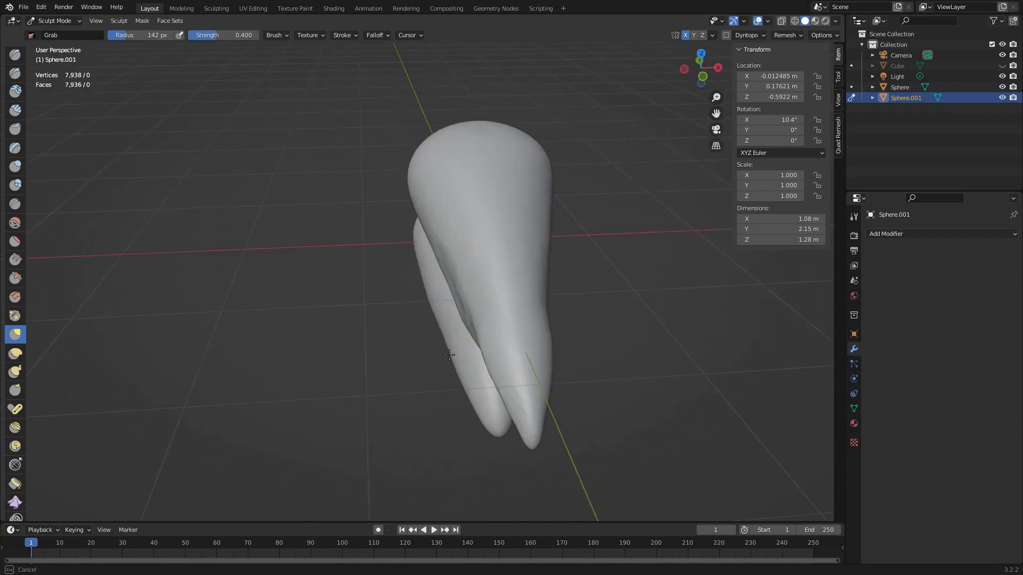
Step: Build clay strips along the horn seam, then return to Sculpt Mode and view both horns
left_click(15, 110)
scroll(411, 333, "up", 4)
mouse_move(411, 333)
middle_mouse_down()
mouse_move(540, 268)
mouse_move(411, 286)
mouse_move(505, 193)
mouse_move(510, 360)
mouse_move(55, 24)
middle_mouse_up()
scroll(411, 286, "up", 4)
scroll(506, 193, "down", 5)
left_click(58, 56)
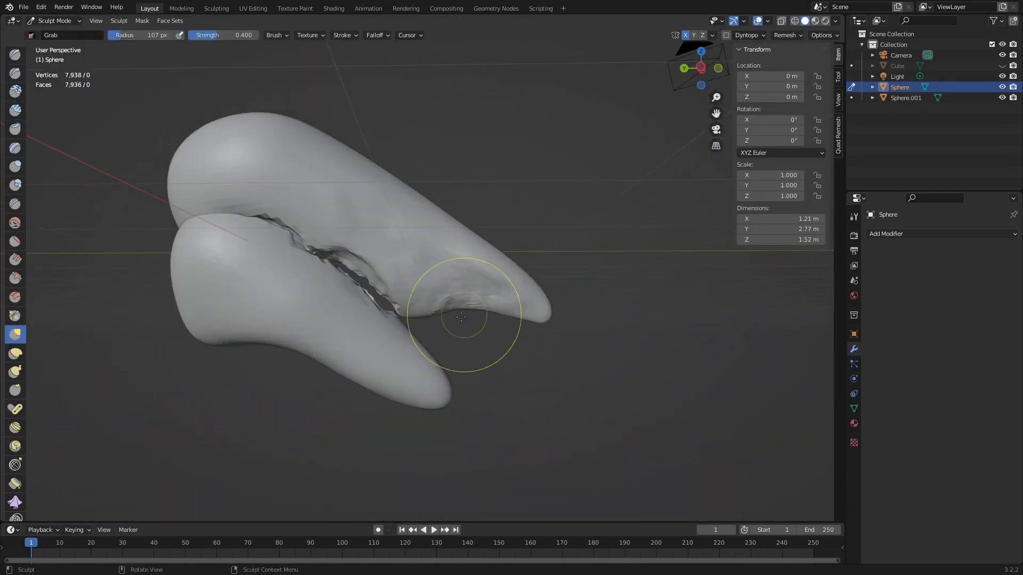
scroll(539, 333, "up", 3)
scroll(474, 307, "down", 4)
middle_click_drag(474, 308, 488, 363)
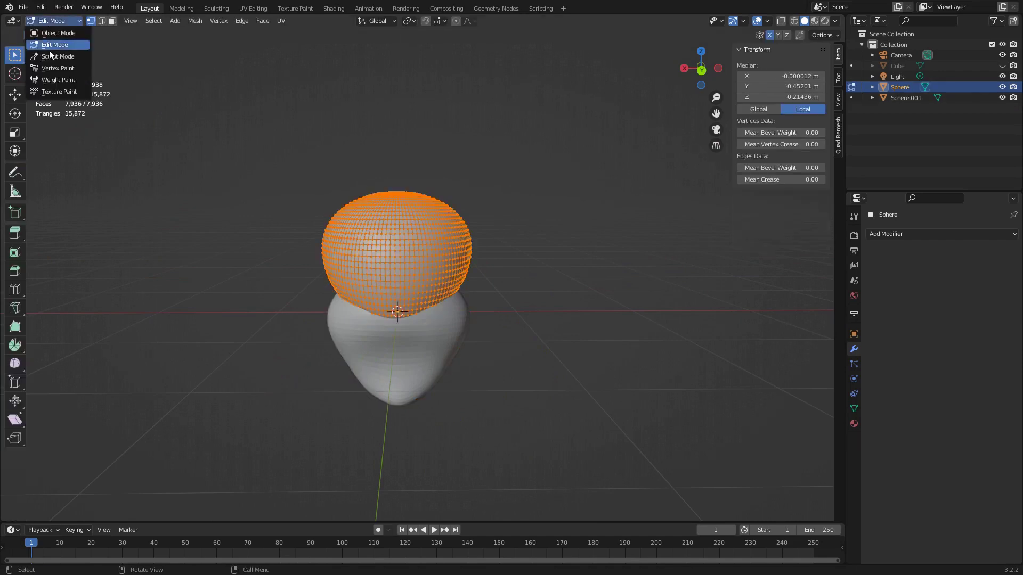
Step: Make the lower jaw piece, Sphere.001, the active object and orbit around the beak
mouse_move(443, 197)
middle_mouse_down()
mouse_move(468, 277)
mouse_move(400, 255)
middle_mouse_up()
scroll(480, 297, "up", 4)
scroll(434, 297, "down", 3)
scroll(459, 290, "up", 3)
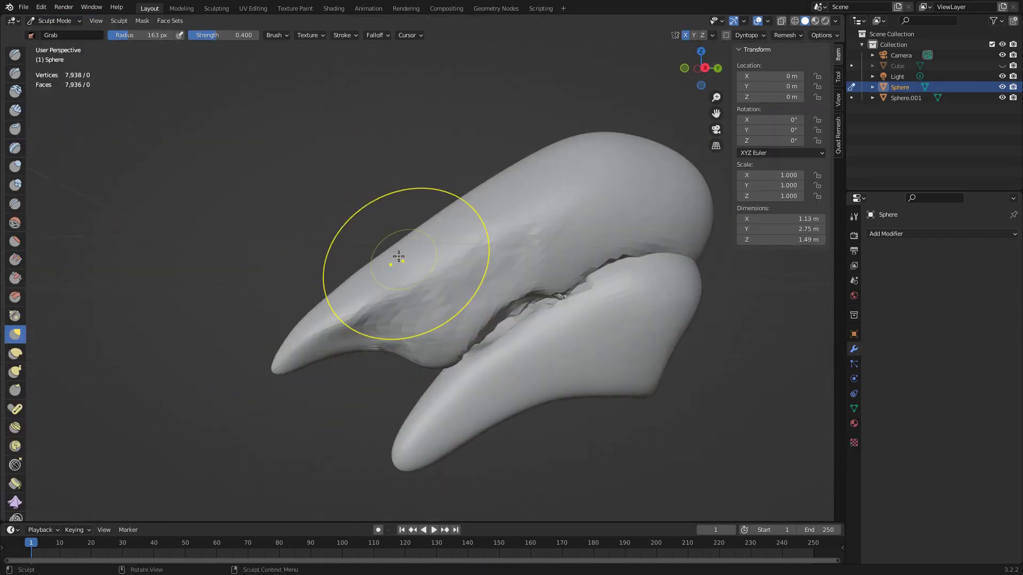
key("ctrl+Tab")
key("ctrl+Tab")
scroll(384, 319, "down", 3)
mouse_move(383, 319)
middle_mouse_down()
mouse_move(304, 331)
mouse_move(269, 405)
mouse_move(538, 353)
middle_mouse_up()
middle_click_drag(486, 311, 389, 270)
scroll(388, 269, "up", 3)
mouse_move(354, 217)
middle_mouse_down()
mouse_move(444, 357)
mouse_move(315, 407)
mouse_move(325, 326)
middle_mouse_up()
scroll(445, 357, "down", 3)
scroll(315, 406, "up", 2)
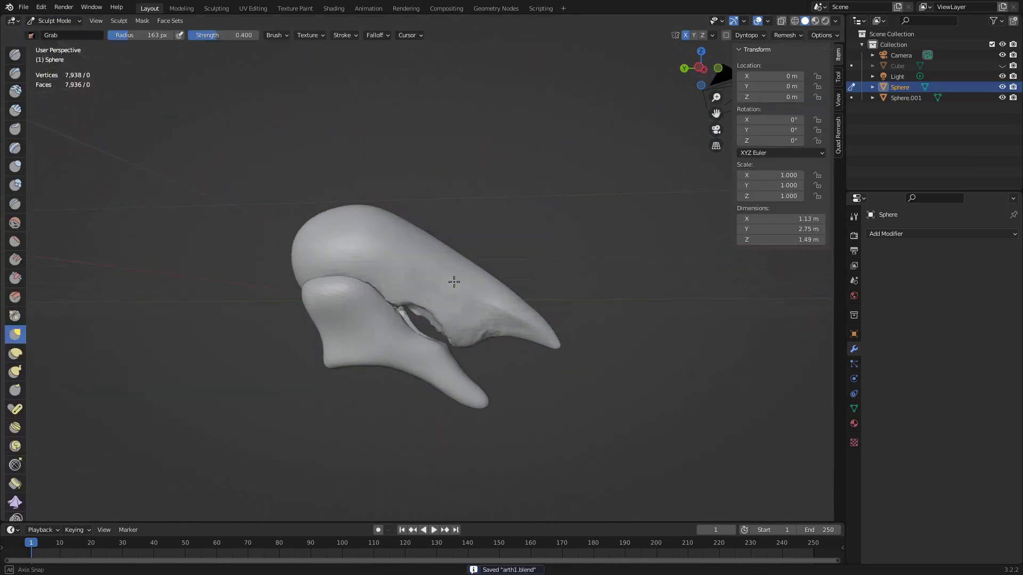
scroll(478, 308, "up", 5)
Step: Grab-pull and widen the opening between the beak and the jaw
left_click_drag(434, 343, 507, 315)
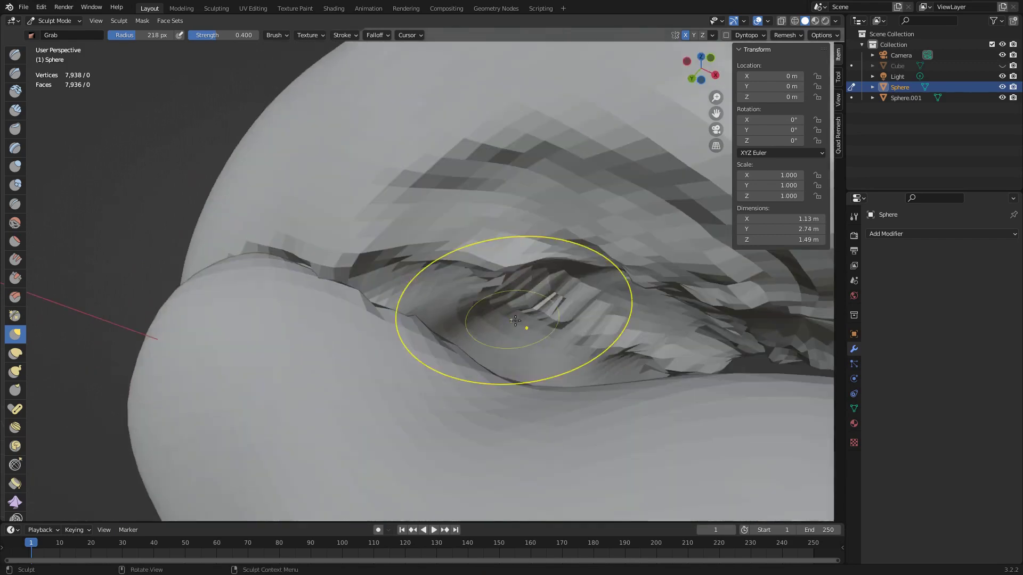
mouse_move(507, 315)
middle_mouse_down()
mouse_move(583, 334)
mouse_move(434, 269)
middle_mouse_up()
scroll(583, 334, "down", 3)
scroll(434, 269, "up", 4)
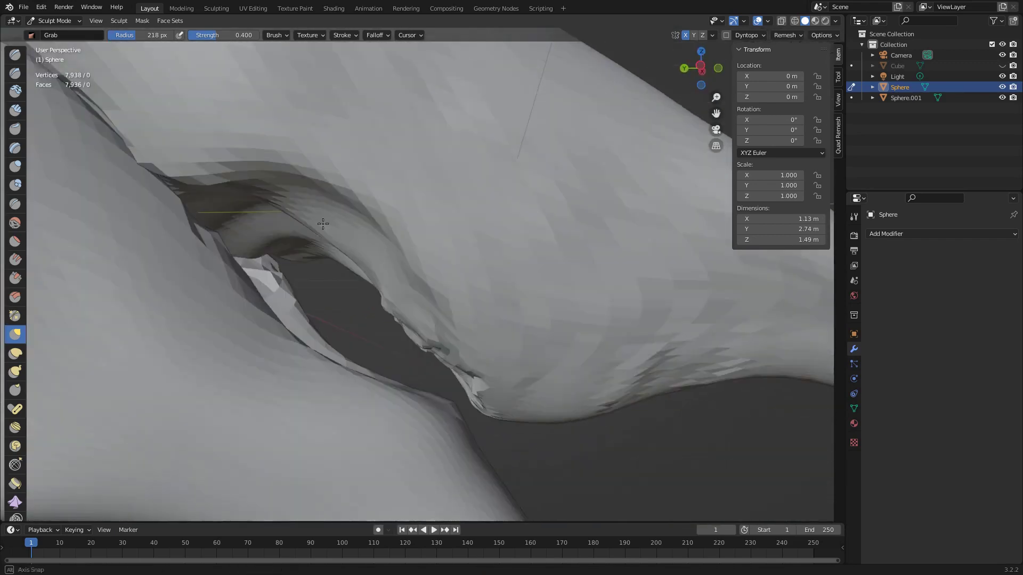
scroll(506, 315, "down", 4)
Step: Pull the lower jaw into a thin curved point
left_click(58, 56)
scroll(434, 377, "down", 4)
scroll(435, 376, "up", 4)
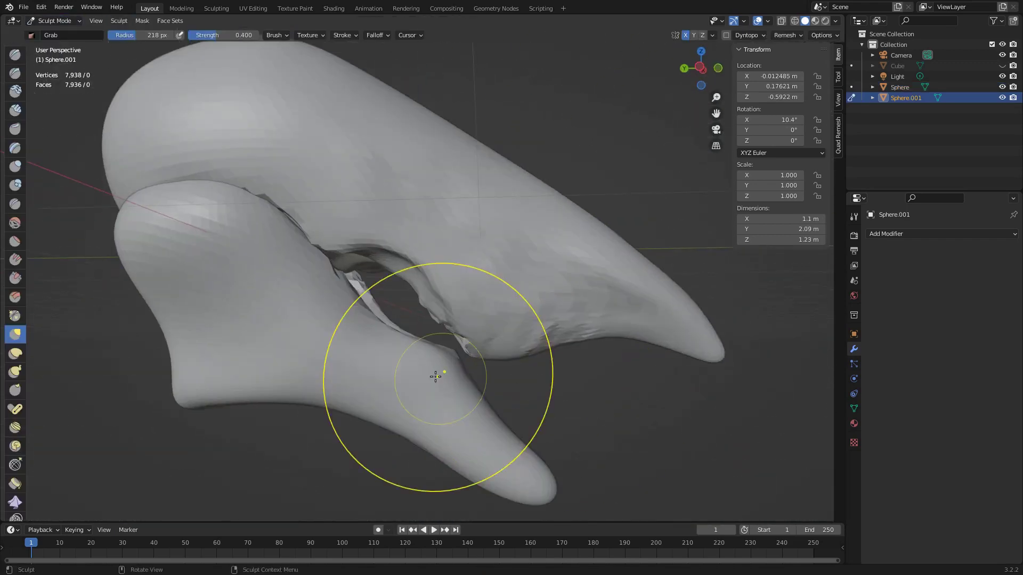
mouse_move(435, 377)
middle_mouse_down()
mouse_move(269, 308)
mouse_move(294, 276)
middle_mouse_up()
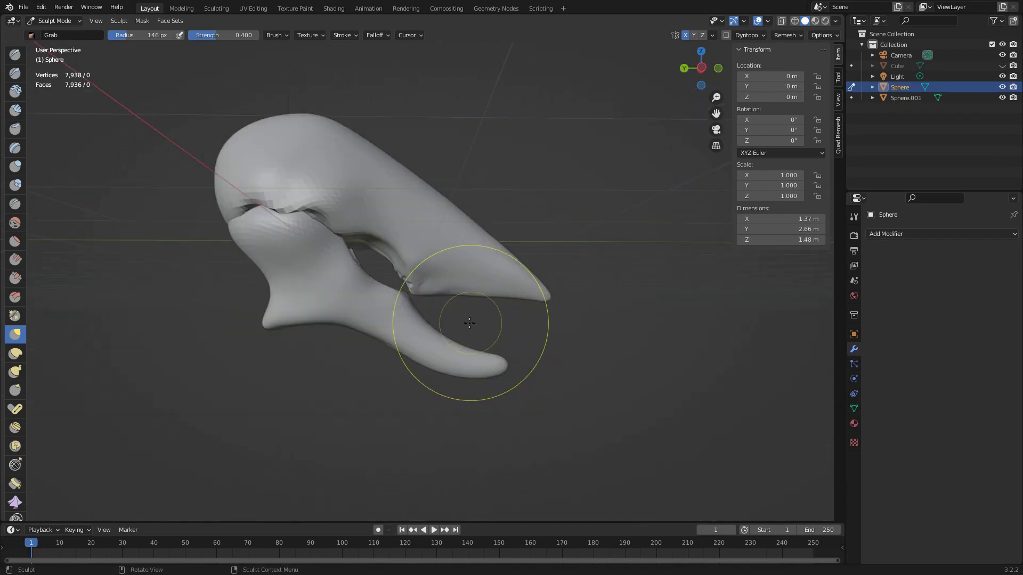
scroll(395, 276, "up", 2)
scroll(422, 286, "up", 2)
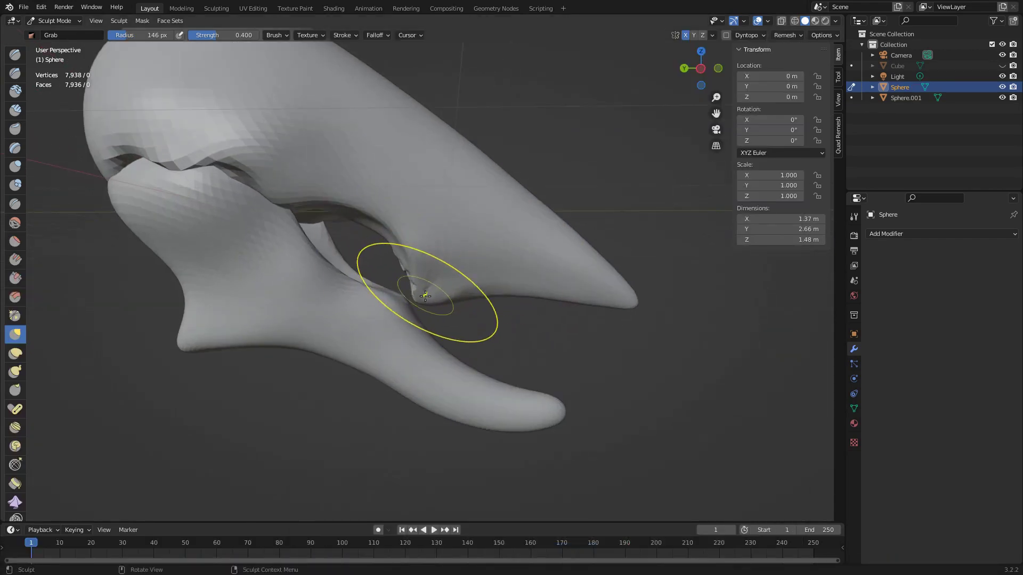
scroll(423, 286, "down", 2)
scroll(457, 263, "up", 2)
mouse_move(456, 262)
middle_mouse_down()
mouse_move(421, 305)
mouse_move(502, 331)
middle_mouse_up()
scroll(421, 305, "up", 2)
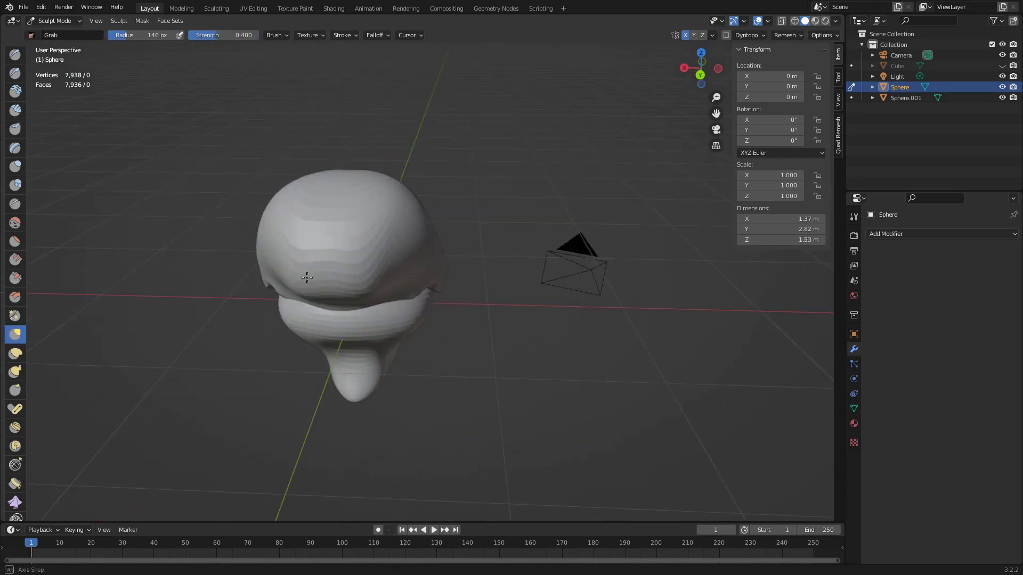
Step: Pull up the top of the head from a side view
middle_click_drag(307, 278, 342, 197)
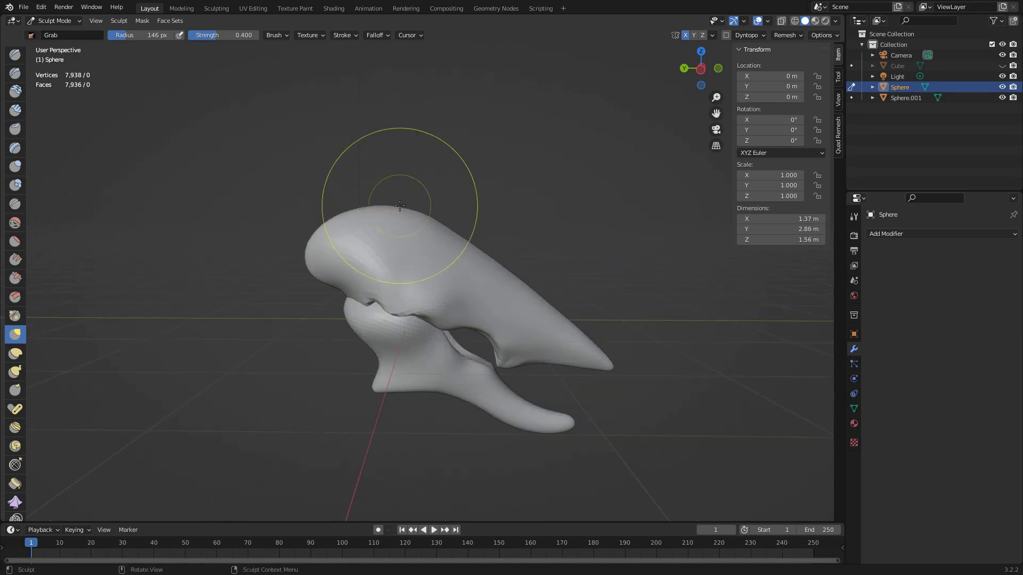
left_click_drag(400, 205, 405, 222)
mouse_move(405, 221)
middle_mouse_down()
mouse_move(457, 228)
mouse_move(18, 109)
middle_mouse_up()
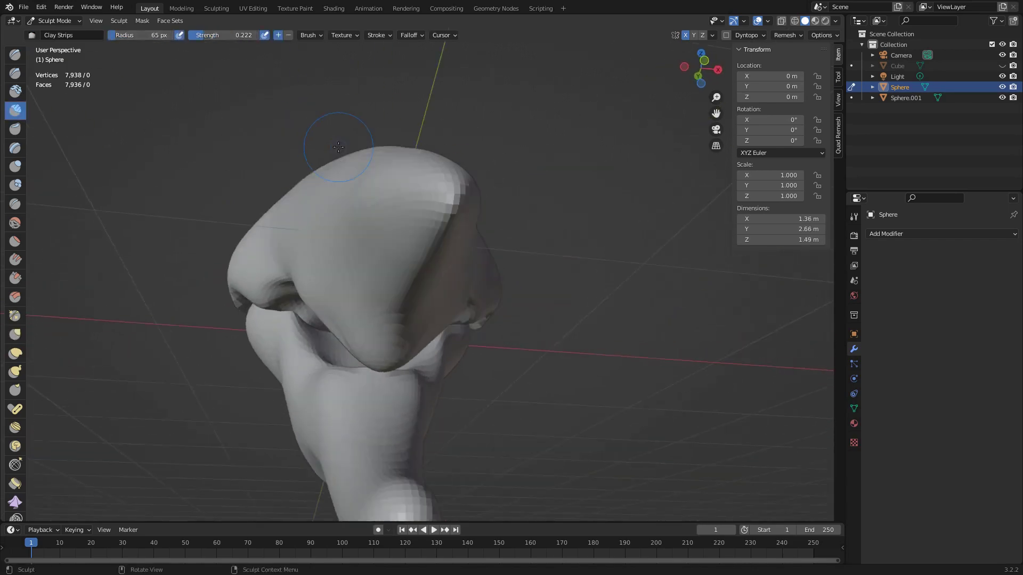
Step: Orbit around the sculpt to inspect the beak tip and the far side of the head
middle_click_drag(394, 243, 434, 256)
scroll(434, 256, "up", 5)
scroll(503, 258, "up", 3)
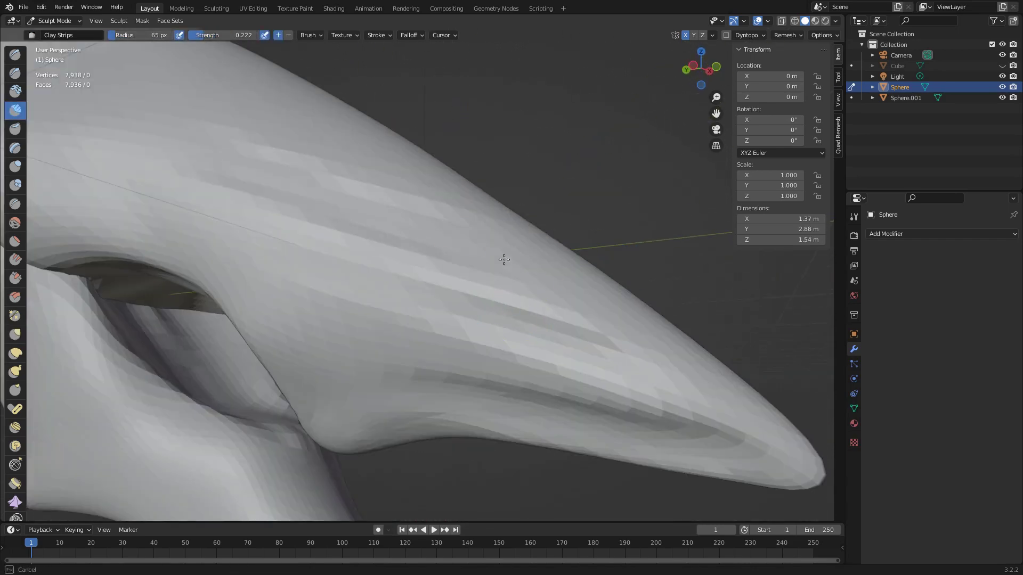
scroll(470, 387, "down", 5)
scroll(605, 217, "up", 5)
mouse_move(470, 387)
middle_mouse_down()
mouse_move(605, 217)
mouse_move(378, 294)
middle_mouse_up()
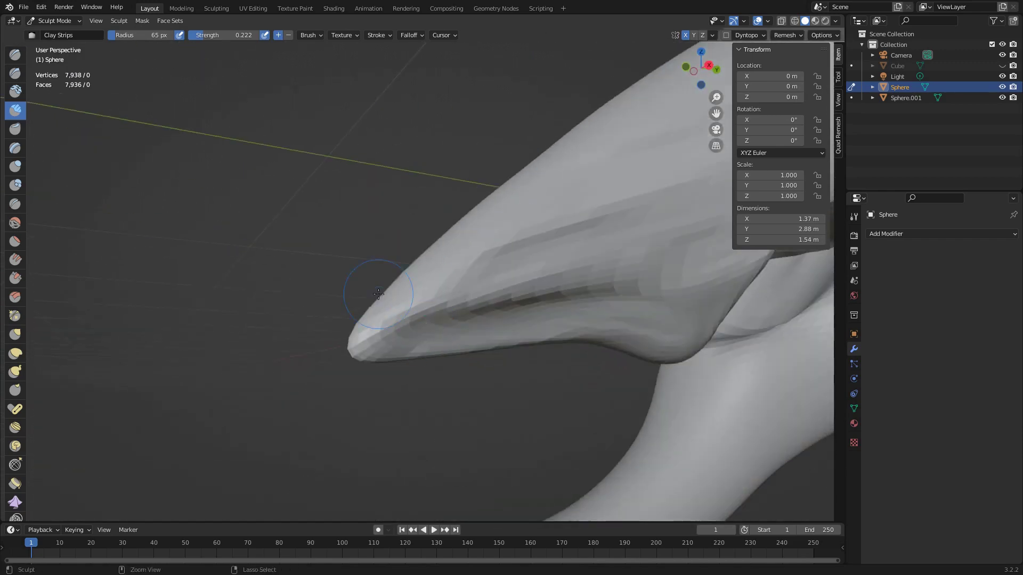
middle_click_drag(442, 233, 445, 211)
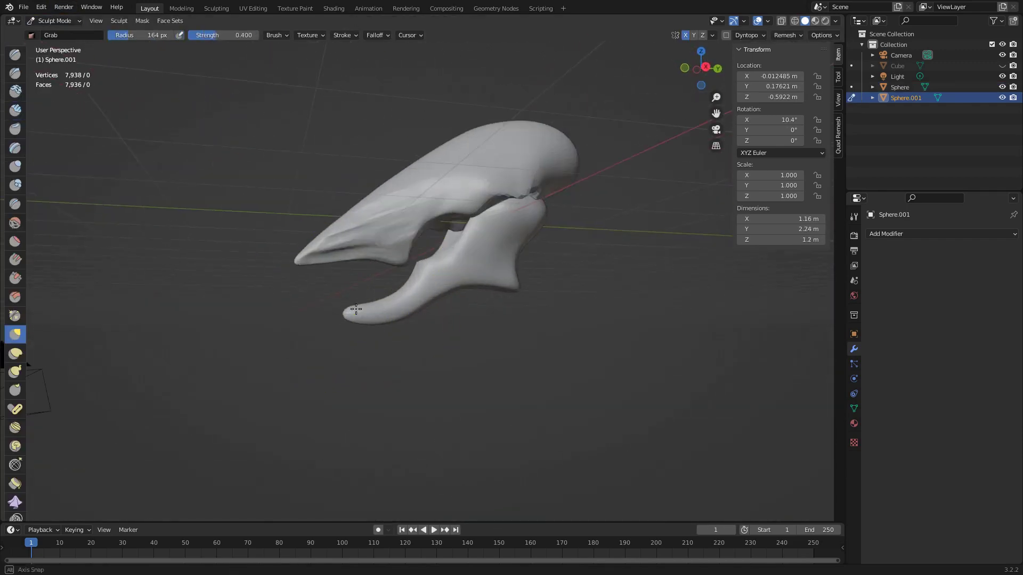
middle_click_drag(355, 309, 411, 282)
scroll(323, 255, "up", 5)
Step: Switch to editing the upper beak piece and zoom in on the top of the head
key("alt+q")
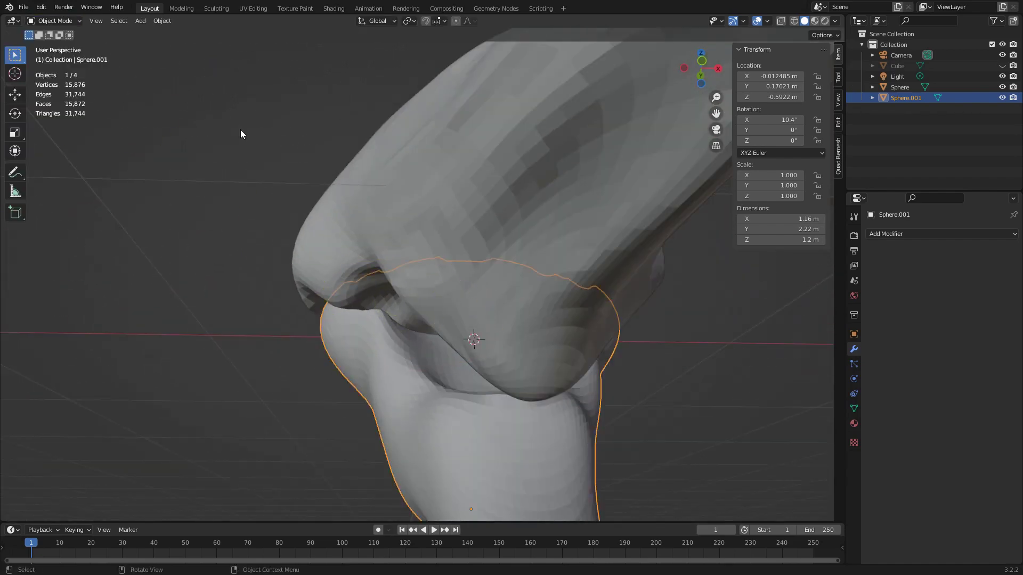
mouse_move(472, 343)
middle_mouse_down()
mouse_move(410, 319)
mouse_move(436, 298)
mouse_move(479, 331)
mouse_move(382, 268)
mouse_move(393, 270)
middle_mouse_up()
scroll(469, 331, "up", 5)
scroll(479, 331, "down", 5)
scroll(382, 268, "up", 5)
scroll(382, 267, "down", 3)
scroll(393, 270, "down", 2)
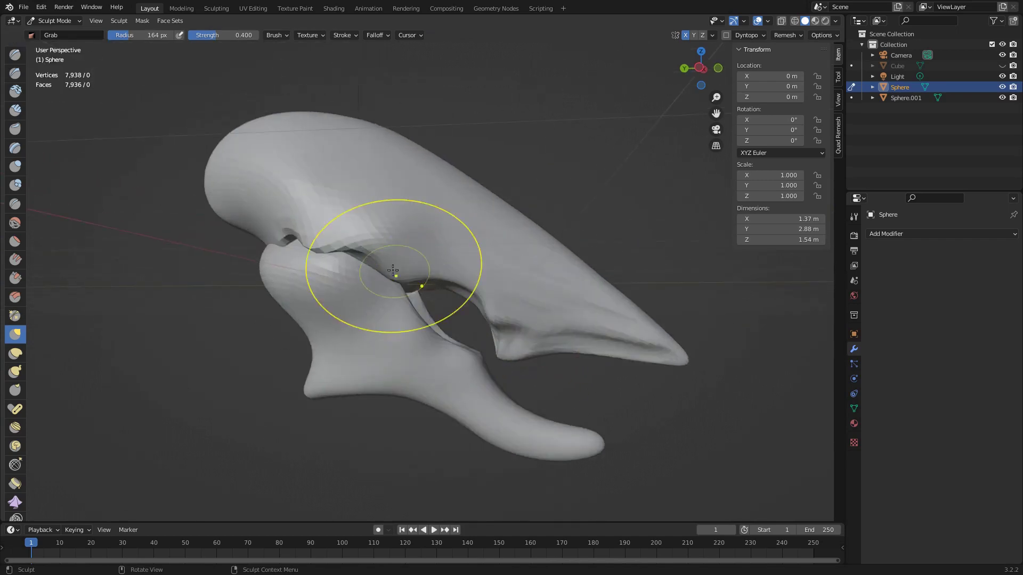
mouse_move(80, 150)
middle_mouse_down()
mouse_move(420, 267)
mouse_move(304, 281)
middle_mouse_up()
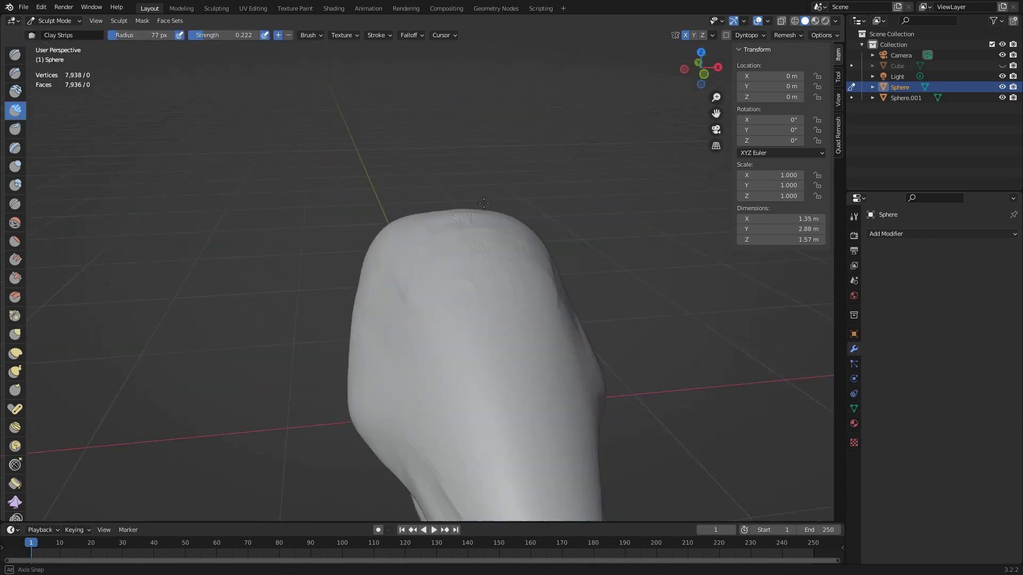
Step: Build up Clay Strips (radius 77, strength 0.222) over the head surface
key("c")
scroll(303, 281, "up", 3)
left_click_drag(394, 290, 399, 294)
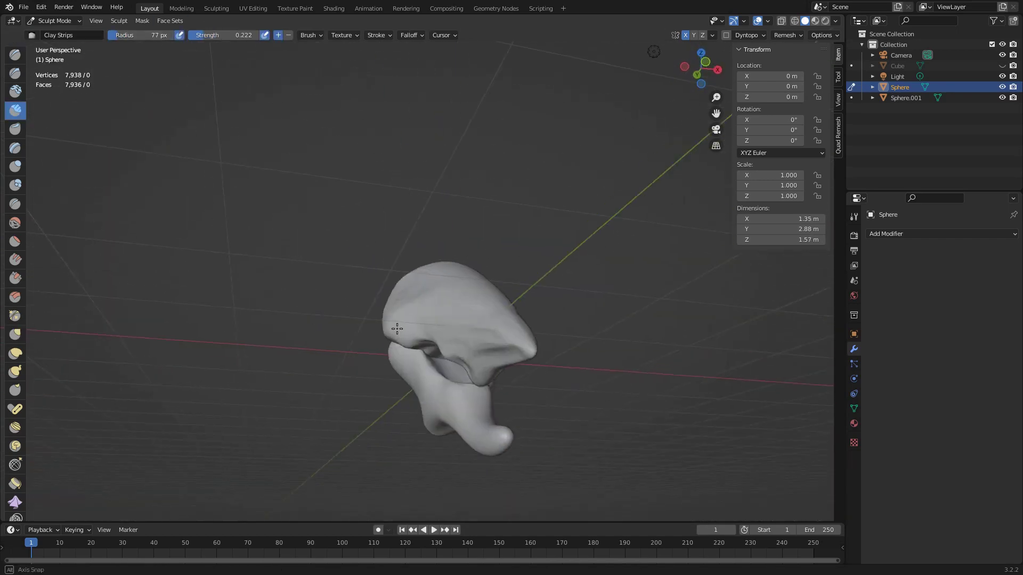
scroll(397, 329, "up", 4)
middle_click_drag(461, 372, 369, 312)
scroll(401, 301, "up", 5)
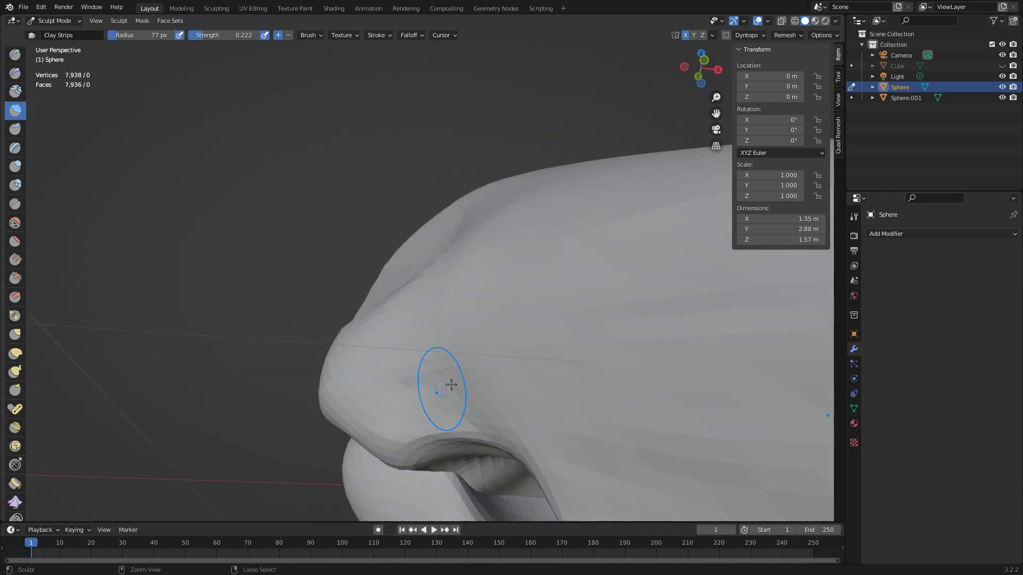
mouse_move(460, 397)
middle_mouse_down()
mouse_move(392, 382)
mouse_move(518, 372)
mouse_move(621, 343)
middle_mouse_up()
Step: Scrape the head surface flatter while orbiting around the sculpt
left_click(15, 277)
mouse_move(320, 319)
middle_mouse_down()
mouse_move(424, 306)
mouse_move(371, 324)
mouse_move(430, 326)
mouse_move(335, 263)
mouse_move(434, 333)
mouse_move(432, 252)
mouse_move(456, 213)
middle_mouse_up()
scroll(371, 325, "down", 4)
scroll(442, 377, "down", 3)
scroll(426, 335, "up", 3)
scroll(427, 336, "down", 4)
Step: Use Snake Hook to pull the beak tip into a sharper point, then return to Grab
key("g")
scroll(432, 252, "up", 4)
scroll(432, 251, "down", 4)
key("k")
scroll(457, 213, "up", 4)
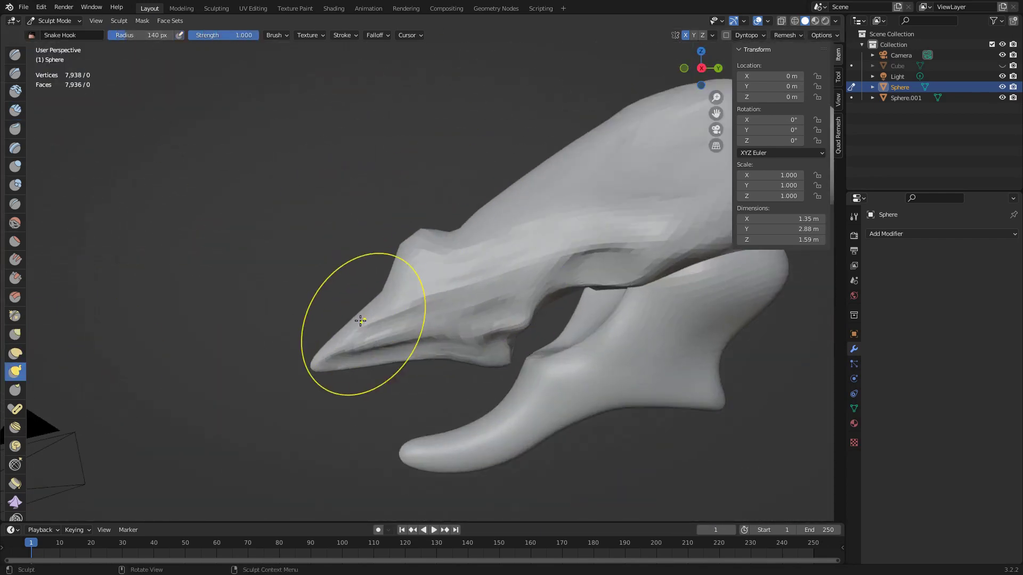
mouse_move(361, 320)
middle_mouse_down()
mouse_move(394, 293)
mouse_move(411, 304)
mouse_move(414, 353)
middle_mouse_up()
scroll(368, 309, "up", 2)
scroll(368, 309, "down", 4)
key("g")
scroll(374, 299, "up", 4)
scroll(414, 353, "down", 5)
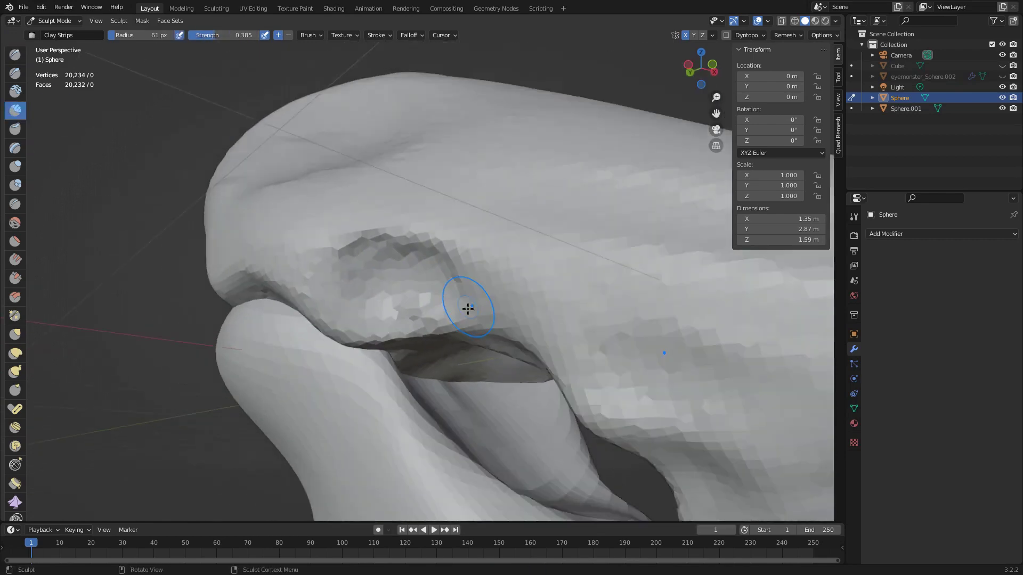
Step: Move the eyeball object along Z to seat it in the socket
mouse_move(464, 304)
middle_mouse_down()
mouse_move(310, 178)
mouse_move(462, 343)
mouse_move(372, 299)
mouse_move(426, 266)
mouse_move(456, 289)
middle_mouse_up()
scroll(373, 298, "up", 3)
key("g")
scroll(361, 296, "up", 2)
scroll(426, 266, "down", 5)
scroll(498, 256, "up", 5)
key("ctrl+Tab")
left_click(449, 283)
key("g")
key("g")
key("z")
Step: Back on the head mesh, grab the socket rim around the eyeball
mouse_move(727, 345)
middle_mouse_down()
mouse_move(517, 349)
mouse_move(405, 267)
middle_mouse_up()
scroll(517, 349, "down", 5)
left_click(517, 349)
key("ctrl+Tab")
scroll(384, 379, "up", 6)
middle_click_drag(384, 380, 125, 159)
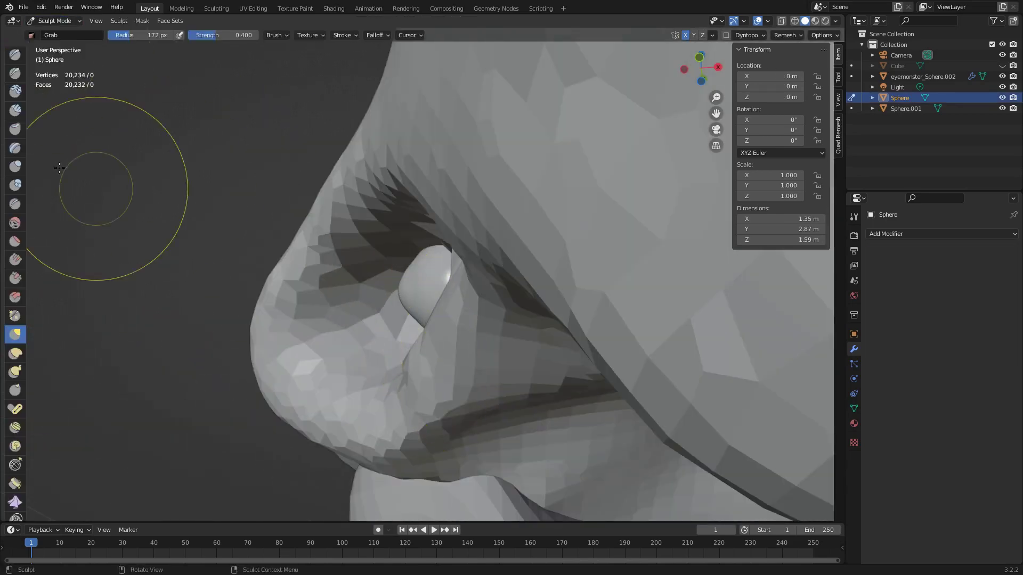
Step: Inflate the lid around the eye
left_click(15, 166)
middle_click_drag(320, 266, 492, 390)
scroll(464, 330, "down", 4)
scroll(464, 330, "up", 4)
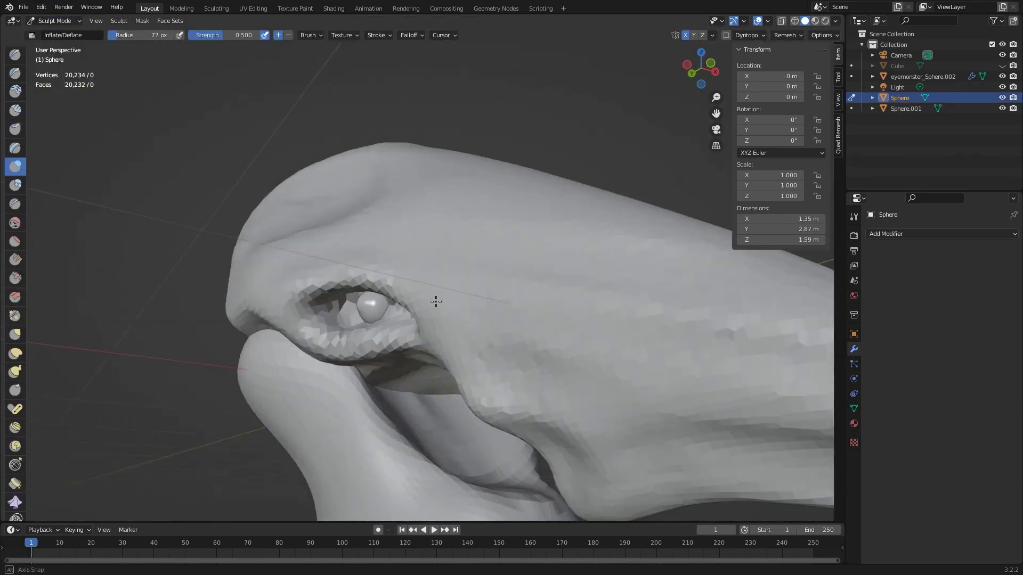
scroll(464, 330, "up", 3)
mouse_move(464, 330)
middle_mouse_down()
mouse_move(486, 359)
mouse_move(449, 332)
mouse_move(341, 320)
mouse_move(498, 308)
mouse_move(299, 245)
middle_mouse_up()
scroll(487, 358, "down", 6)
Step: Pull the top of the head into shape with the Grab brush
key("x")
scroll(448, 332, "down", 5)
scroll(449, 333, "up", 6)
scroll(449, 332, "up", 2)
scroll(341, 320, "down", 4)
scroll(498, 309, "up", 3)
scroll(497, 320, "down", 2)
key("g")
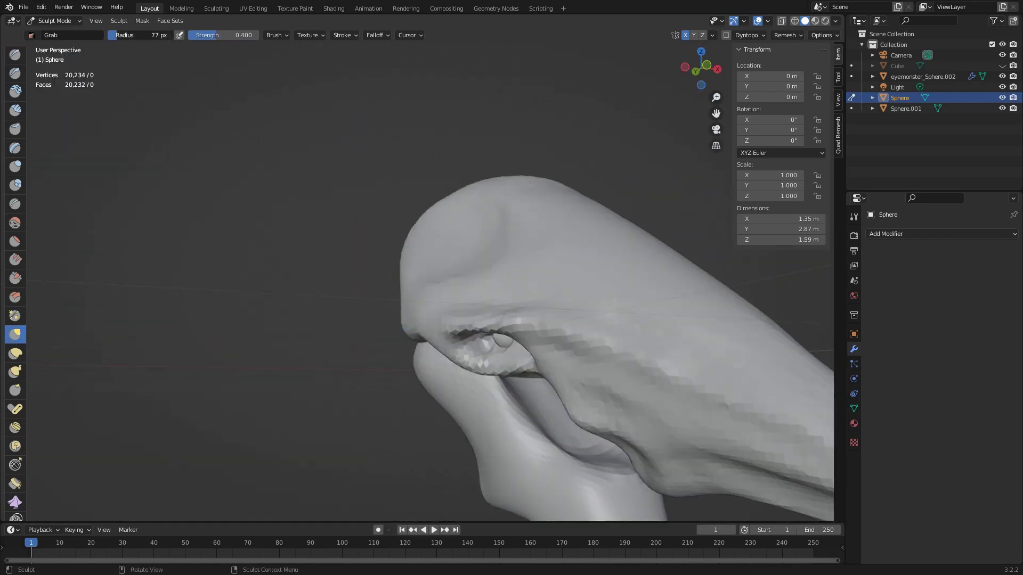
scroll(299, 245, "down", 5)
scroll(449, 285, "up", 5)
mouse_move(450, 286)
middle_mouse_down()
mouse_move(428, 311)
mouse_move(365, 183)
middle_mouse_up()
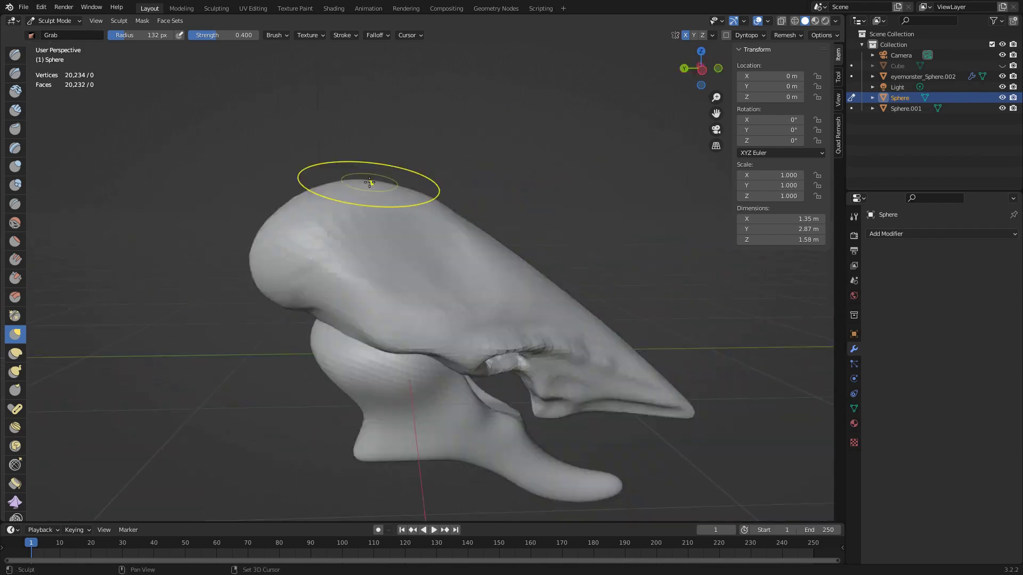
scroll(498, 377, "up", 4)
Step: From a front view, inflate and reshape the upper beak
middle_click_drag(497, 376, 403, 315)
scroll(404, 315, "up", 6)
scroll(403, 316, "down", 4)
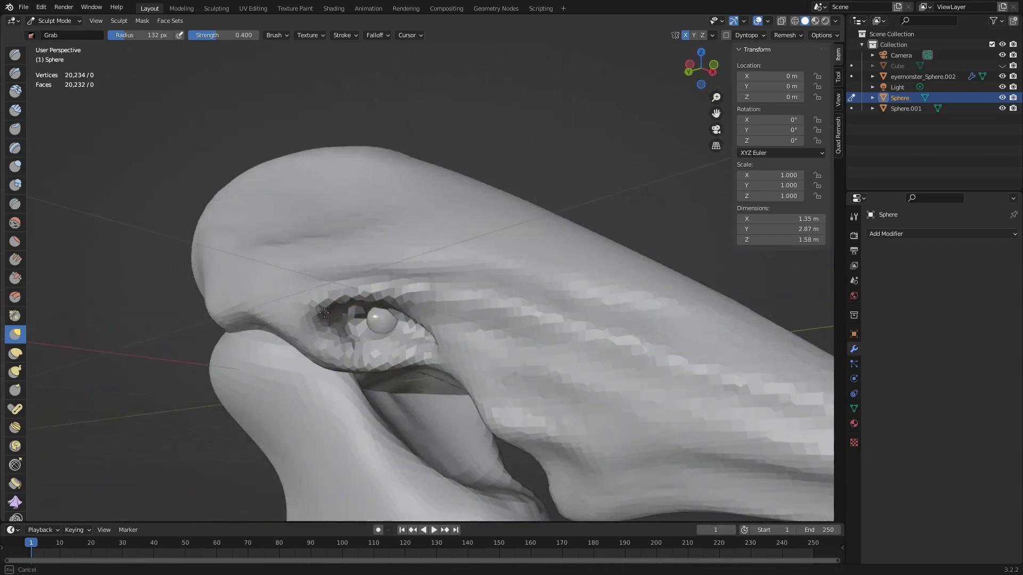
scroll(445, 320, "up", 3)
scroll(373, 346, "up", 2)
scroll(340, 375, "up", 2)
scroll(340, 375, "down", 6)
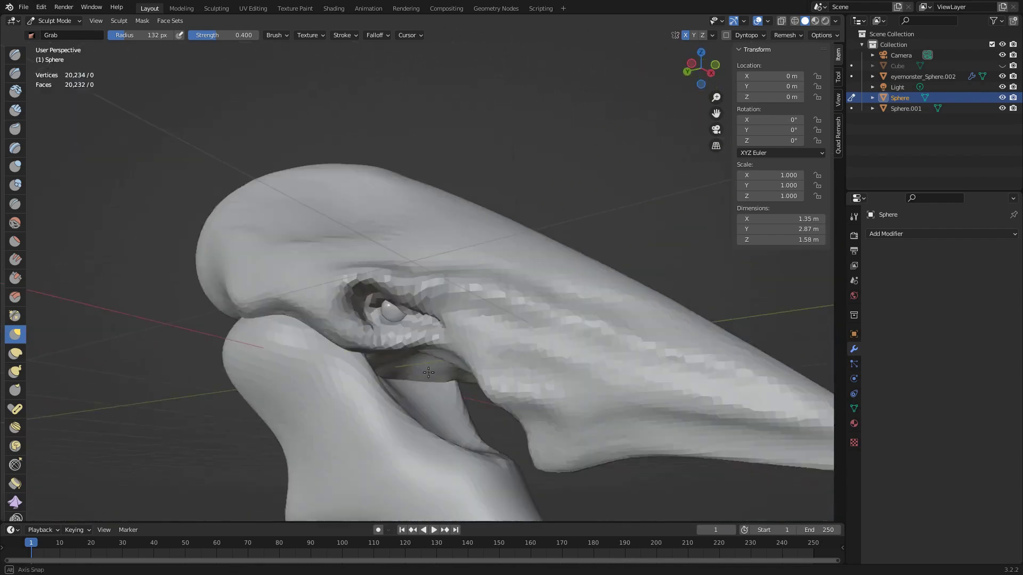
mouse_move(340, 375)
middle_mouse_down()
mouse_move(452, 307)
mouse_move(434, 297)
mouse_move(410, 330)
mouse_move(415, 393)
mouse_move(401, 229)
middle_mouse_up()
scroll(434, 297, "up", 5)
scroll(415, 392, "down", 4)
scroll(491, 291, "up", 6)
scroll(491, 290, "down", 4)
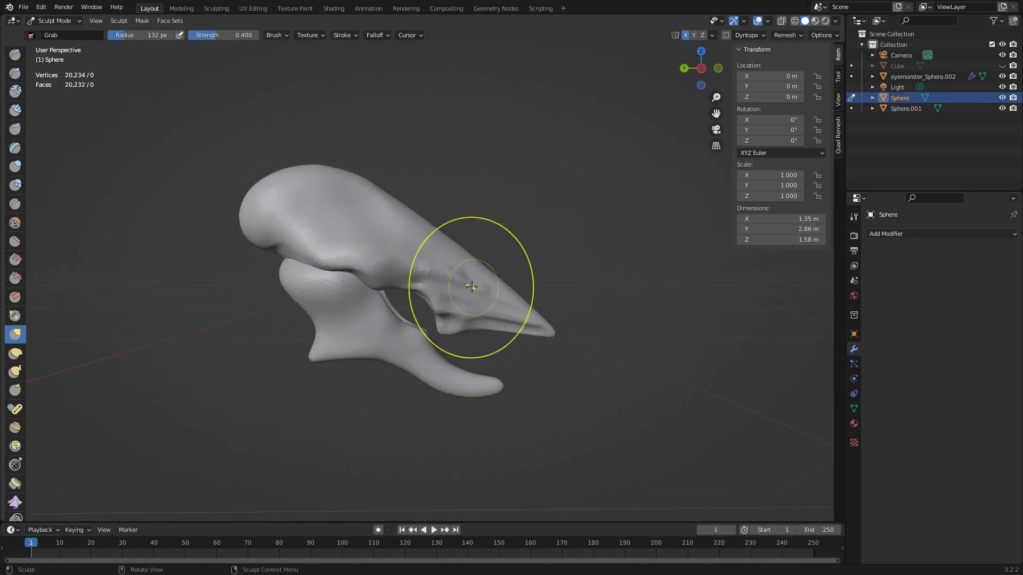
key("i")
mouse_move(469, 279)
middle_mouse_down()
mouse_move(405, 255)
mouse_move(374, 265)
mouse_move(400, 181)
mouse_move(441, 303)
mouse_move(400, 308)
mouse_move(342, 213)
mouse_move(548, 250)
mouse_move(461, 314)
mouse_move(447, 309)
middle_mouse_up()
scroll(373, 266, "down", 3)
Step: Nudge the eyeball vertically along Z again and reselect the head mesh
key("g")
scroll(427, 239, "up", 3)
left_click(952, 75)
key("g")
key("z")
left_click(389, 230)
left_click(447, 309)
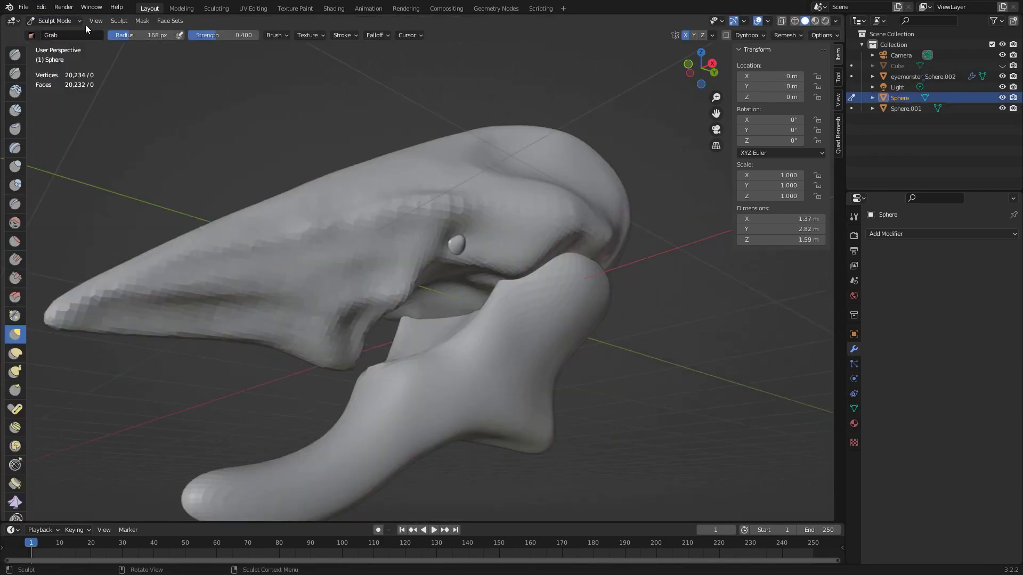
mouse_move(447, 325)
middle_mouse_down()
mouse_move(407, 257)
mouse_move(496, 302)
middle_mouse_up()
left_click(497, 302)
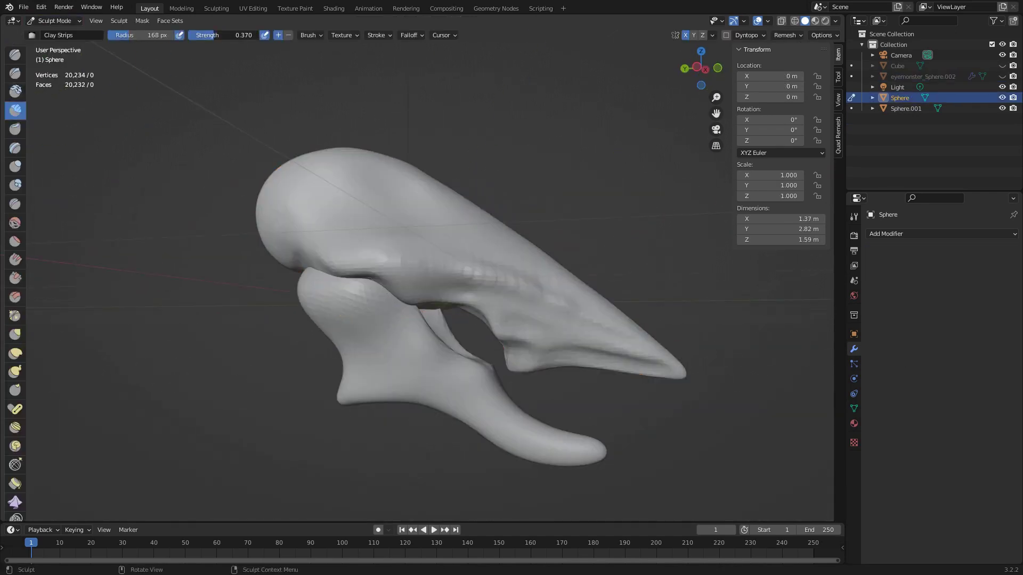
Step: Sculpt around the beak with the Grab and Draw brushes
scroll(469, 319, "down", 3)
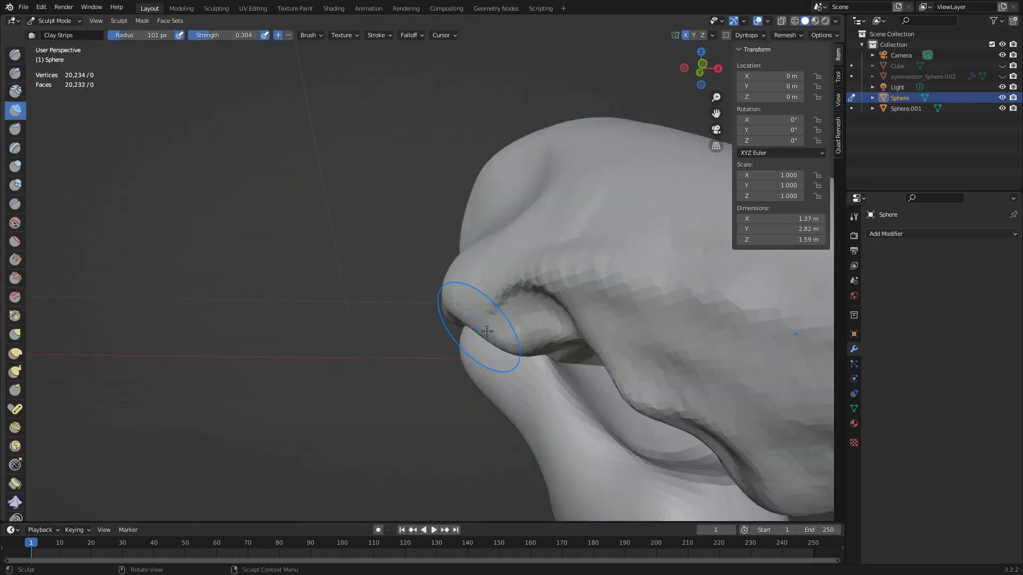
scroll(485, 344, "up", 3)
key("g")
mouse_move(484, 343)
middle_mouse_down()
mouse_move(533, 347)
mouse_move(479, 320)
mouse_move(469, 297)
mouse_move(400, 249)
mouse_move(397, 377)
middle_mouse_up()
scroll(554, 351, "up", 3)
scroll(469, 297, "up", 3)
key("x")
scroll(445, 286, "up", 3)
scroll(446, 286, "down", 8)
scroll(400, 249, "up", 8)
scroll(400, 249, "up", 2)
scroll(400, 249, "down", 8)
scroll(397, 319, "up", 8)
scroll(397, 320, "down", 8)
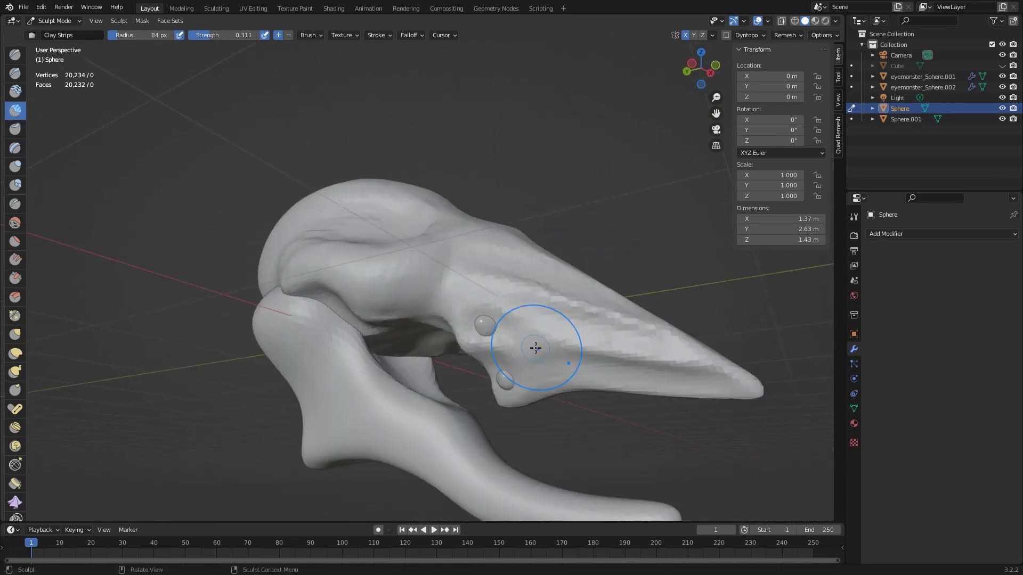
Step: Draw lid detail around both eyeballs
key("x")
scroll(466, 300, "up", 8)
scroll(494, 339, "down", 4)
middle_click_drag(493, 339, 483, 301)
scroll(483, 301, "down", 4)
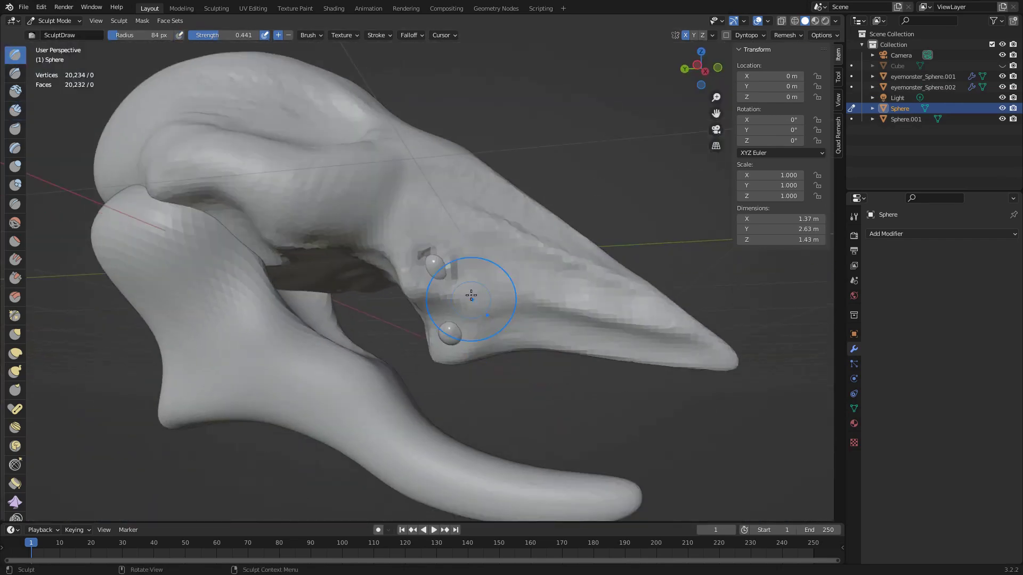
scroll(467, 292, "up", 8)
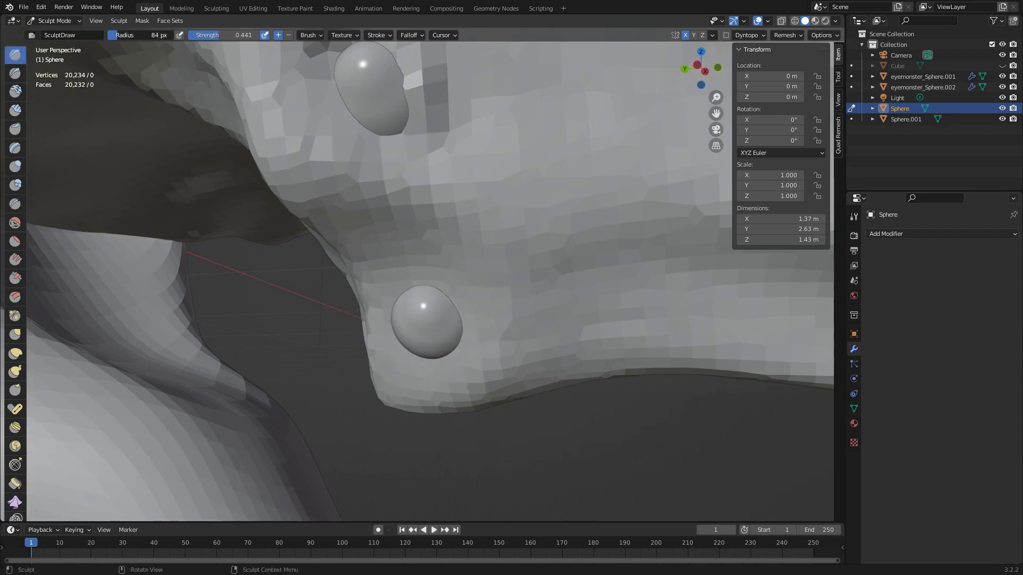
scroll(422, 393, "up", 2)
scroll(458, 311, "down", 5)
scroll(462, 322, "up", 5)
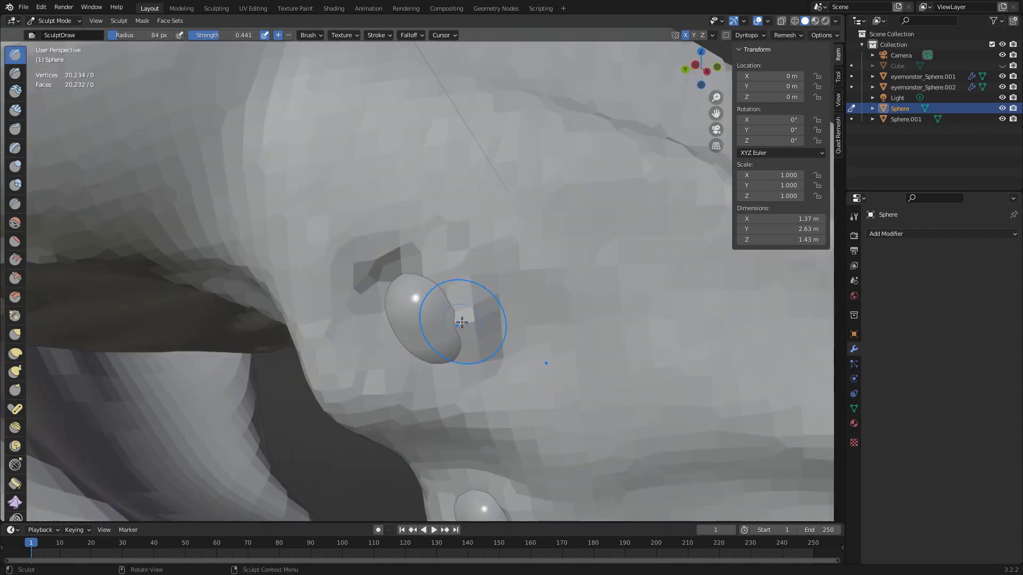
scroll(450, 364, "down", 3)
middle_click_drag(366, 304, 320, 267)
scroll(319, 267, "down", 3)
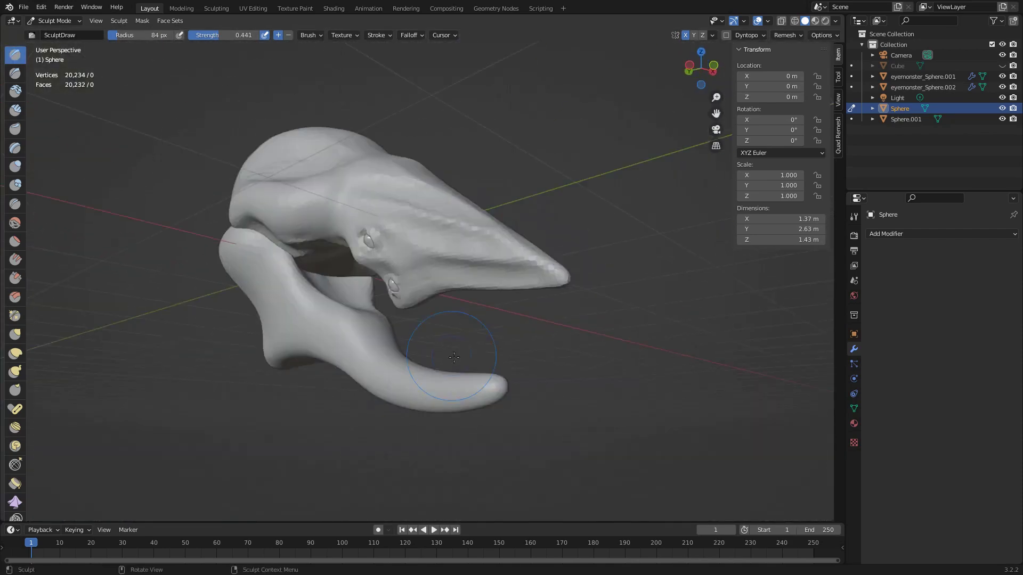
scroll(201, 219, "up", 5)
scroll(479, 327, "down", 2)
scroll(479, 327, "up", 3)
scroll(476, 346, "down", 6)
Step: Orbit in close to the jaw joint and the side of the head
mouse_move(476, 346)
middle_mouse_down()
mouse_move(472, 372)
mouse_move(491, 320)
mouse_move(469, 331)
mouse_move(422, 262)
middle_mouse_up()
scroll(474, 347, "up", 4)
scroll(464, 331, "up", 4)
scroll(422, 262, "down", 4)
scroll(381, 327, "up", 5)
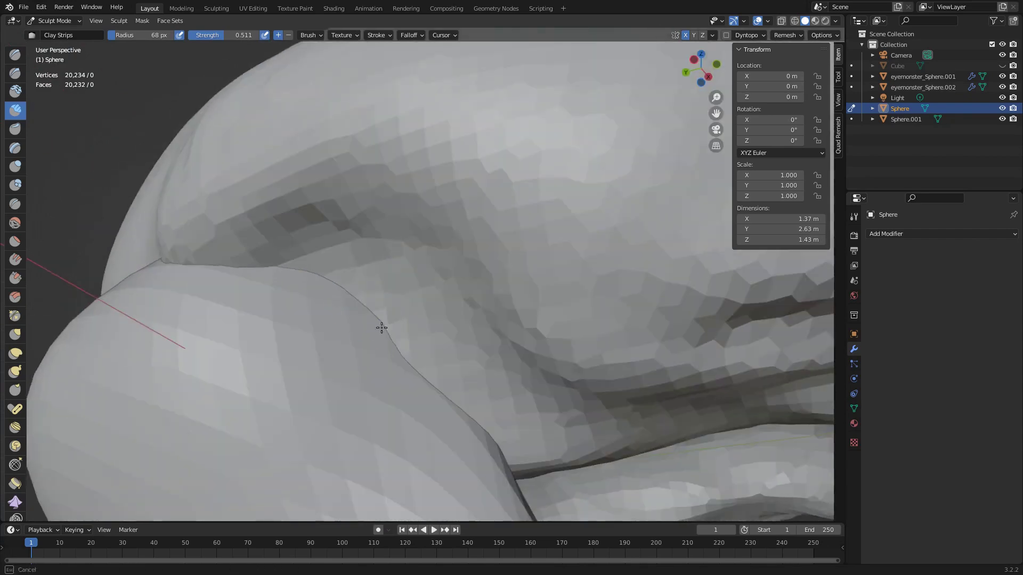
mouse_move(381, 327)
middle_mouse_down()
mouse_move(479, 352)
mouse_move(420, 283)
mouse_move(441, 278)
mouse_move(449, 224)
mouse_move(463, 228)
mouse_move(327, 164)
mouse_move(340, 356)
middle_mouse_up()
scroll(480, 352, "down", 4)
scroll(473, 282, "up", 4)
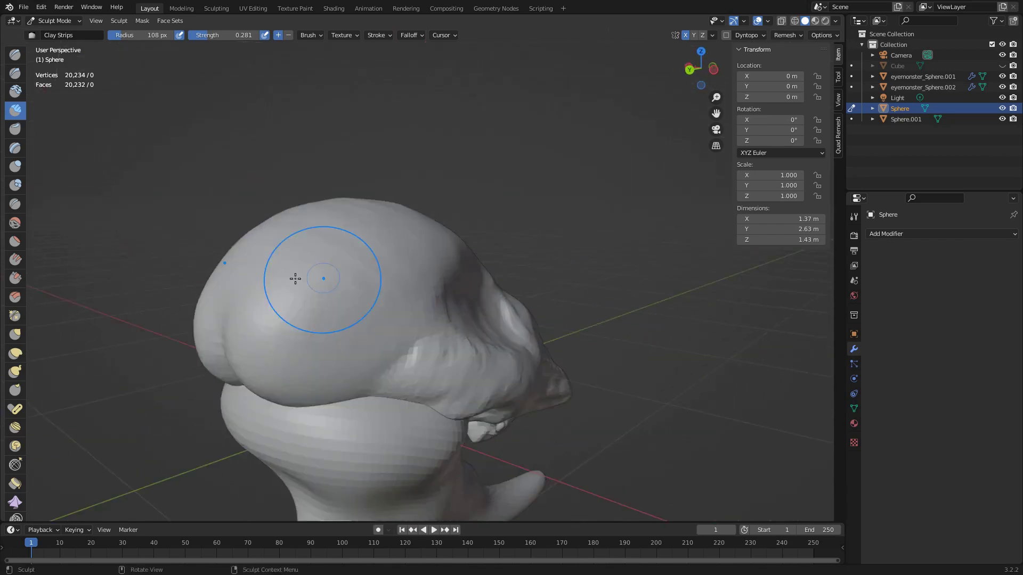
middle_click_drag(295, 279, 413, 259)
scroll(315, 255, "up", 5)
mouse_move(299, 250)
middle_mouse_down()
mouse_move(315, 254)
mouse_move(130, 198)
mouse_move(266, 240)
mouse_move(457, 343)
mouse_move(393, 324)
mouse_move(434, 320)
mouse_move(326, 162)
mouse_move(385, 228)
mouse_move(536, 337)
mouse_move(469, 336)
mouse_move(425, 353)
middle_mouse_up()
Step: Carve creases along the jaw line and build up clay strips
key("shift+c")
scroll(484, 322, "down", 2)
scroll(595, 344, "down", 2)
key("c")
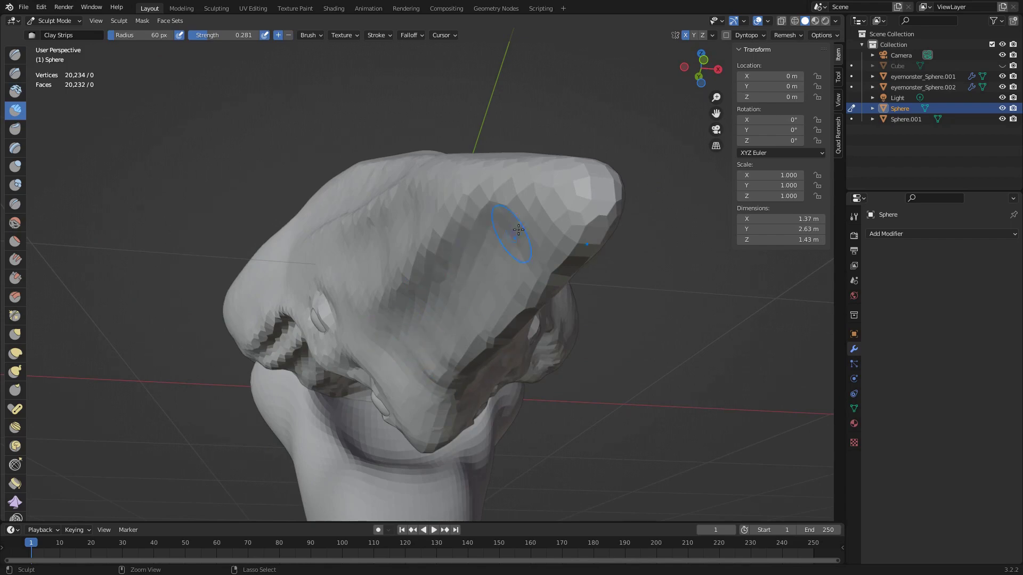
mouse_move(518, 230)
middle_mouse_down()
mouse_move(486, 269)
mouse_move(334, 205)
middle_mouse_up()
key("g")
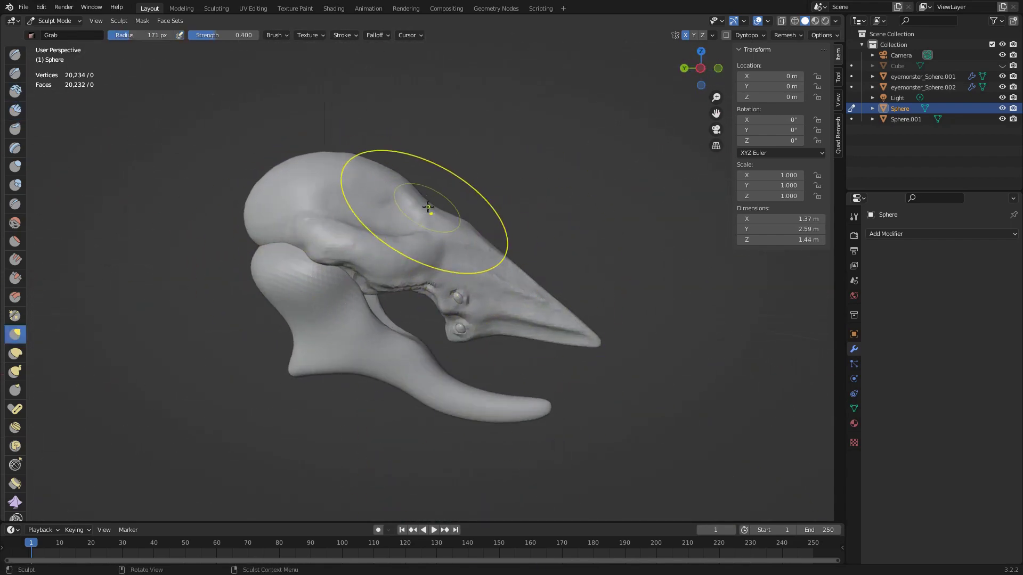
Step: Pull the lower edge and underside of the beak into shape
mouse_move(428, 207)
middle_mouse_down()
mouse_move(415, 309)
mouse_move(392, 169)
middle_mouse_up()
middle_click_drag(278, 329, 351, 365)
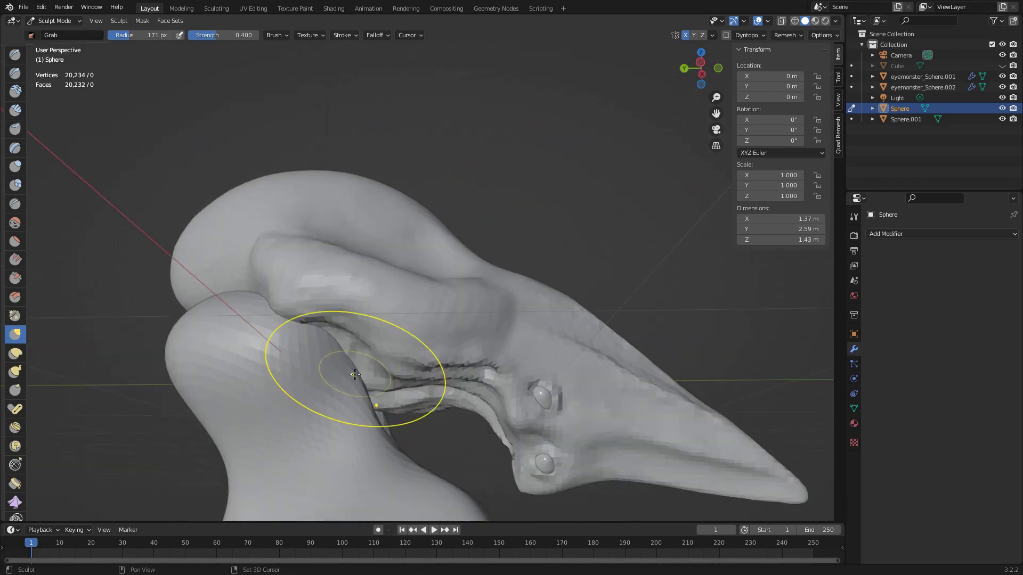
scroll(419, 332, "down", 4)
scroll(464, 299, "up", 3)
middle_click_drag(469, 210, 472, 255)
scroll(472, 256, "down", 2)
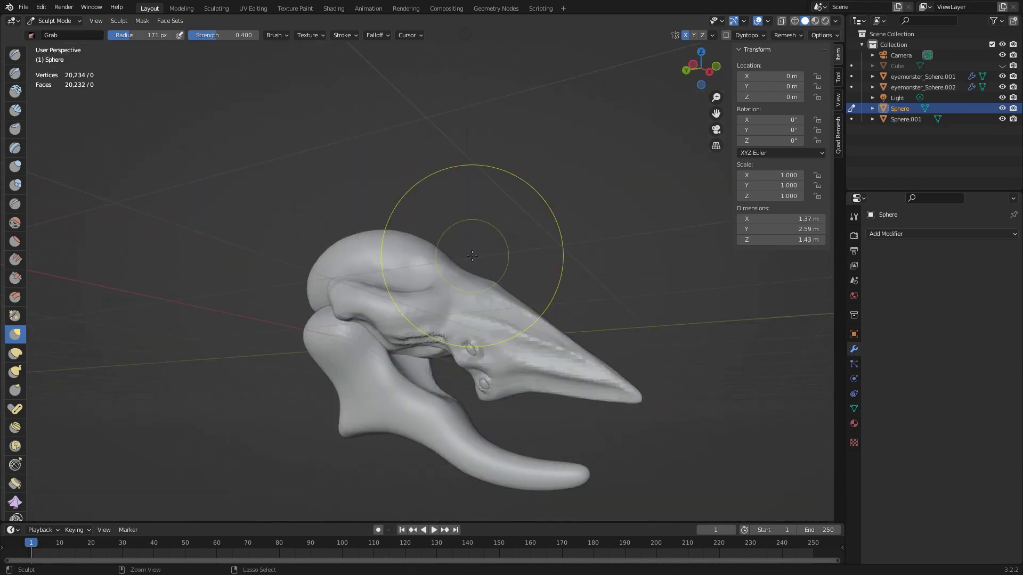
scroll(386, 400, "up", 5)
mouse_move(426, 320)
middle_mouse_down()
mouse_move(445, 286)
mouse_move(470, 277)
mouse_move(327, 301)
middle_mouse_up()
scroll(446, 285, "down", 5)
scroll(327, 302, "up", 5)
left_click_drag(326, 302, 319, 319)
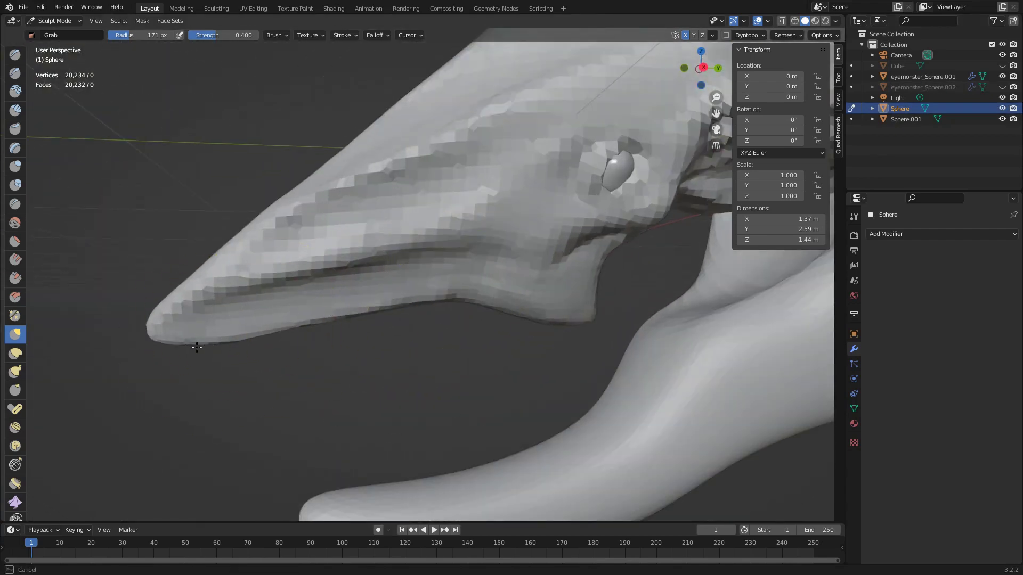
mouse_move(320, 319)
middle_mouse_down()
mouse_move(289, 336)
mouse_move(415, 304)
mouse_move(659, 311)
middle_mouse_up()
scroll(288, 335, "down", 5)
scroll(320, 320, "up", 2)
scroll(373, 315, "down", 3)
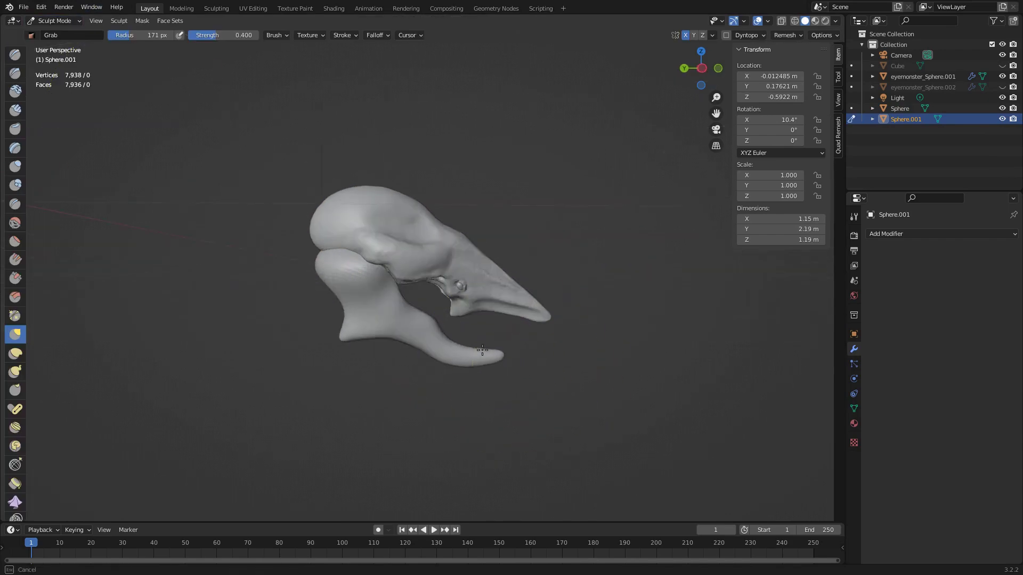
middle_click_drag(482, 350, 365, 331)
scroll(495, 360, "down", 2)
Step: Build up the head with the Clay Strips brush, then take the Grab brush
left_click(55, 56)
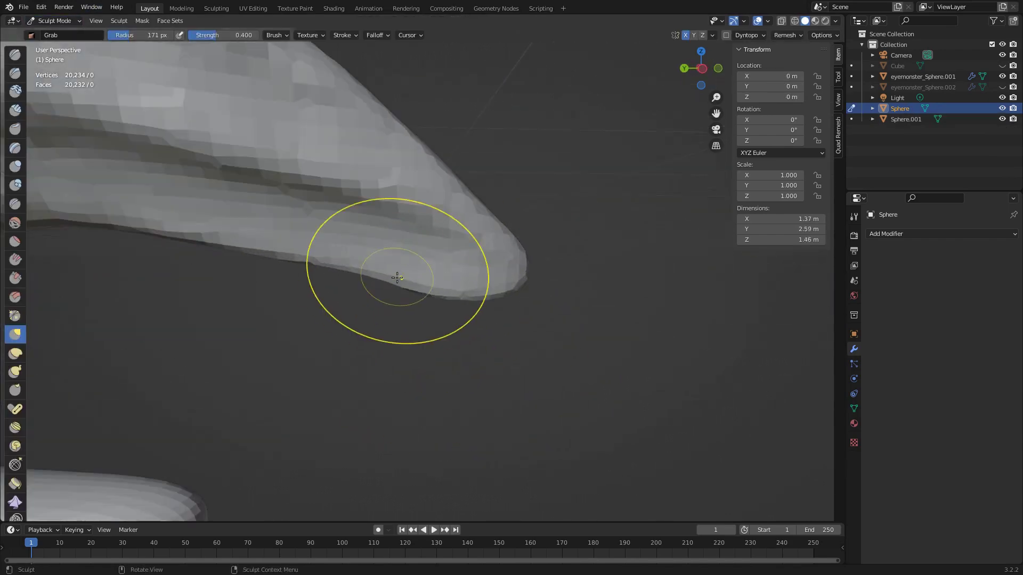
scroll(400, 262, "down", 3)
scroll(503, 331, "down", 3)
scroll(478, 313, "down", 2)
scroll(424, 328, "up", 5)
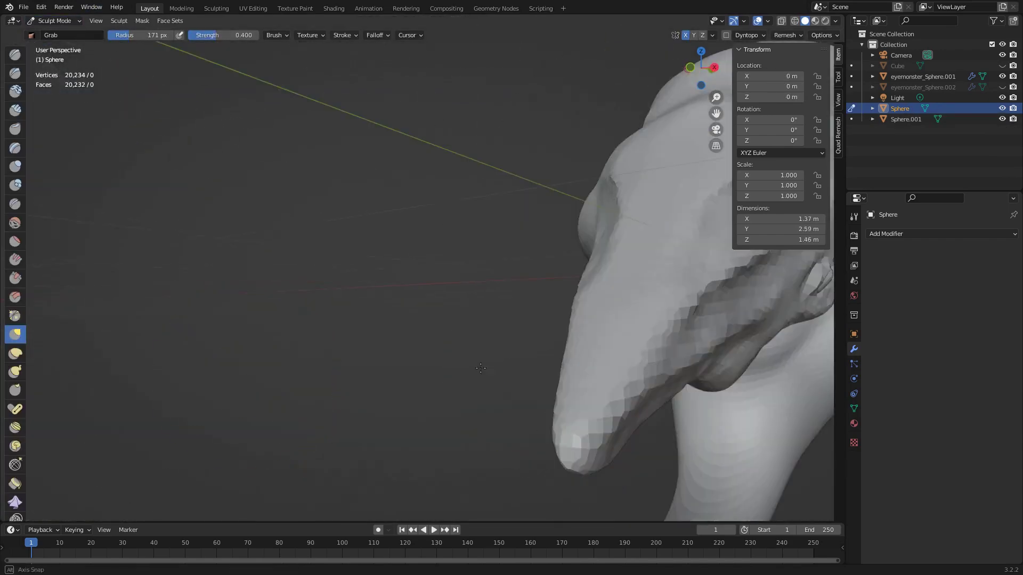
middle_click_drag(424, 328, 479, 240)
key("c")
scroll(498, 205, "up", 3)
mouse_move(497, 206)
middle_mouse_down()
mouse_move(435, 314)
mouse_move(410, 274)
mouse_move(444, 201)
mouse_move(420, 241)
mouse_move(434, 319)
middle_mouse_up()
scroll(436, 313, "down", 3)
scroll(445, 201, "down", 2)
scroll(426, 224, "up", 4)
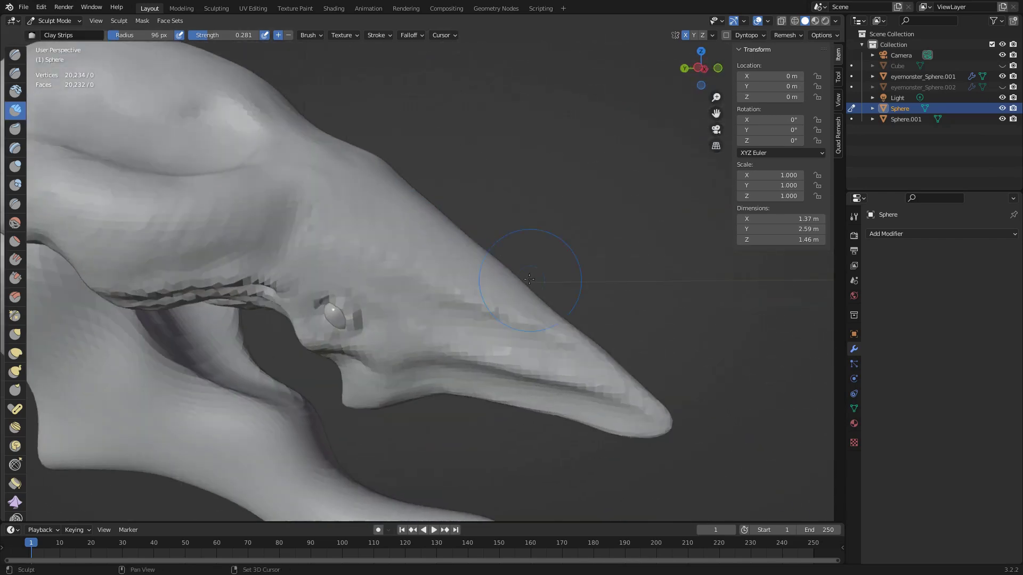
scroll(434, 320, "down", 3)
scroll(457, 262, "up", 3)
key("g")
scroll(462, 314, "down", 1)
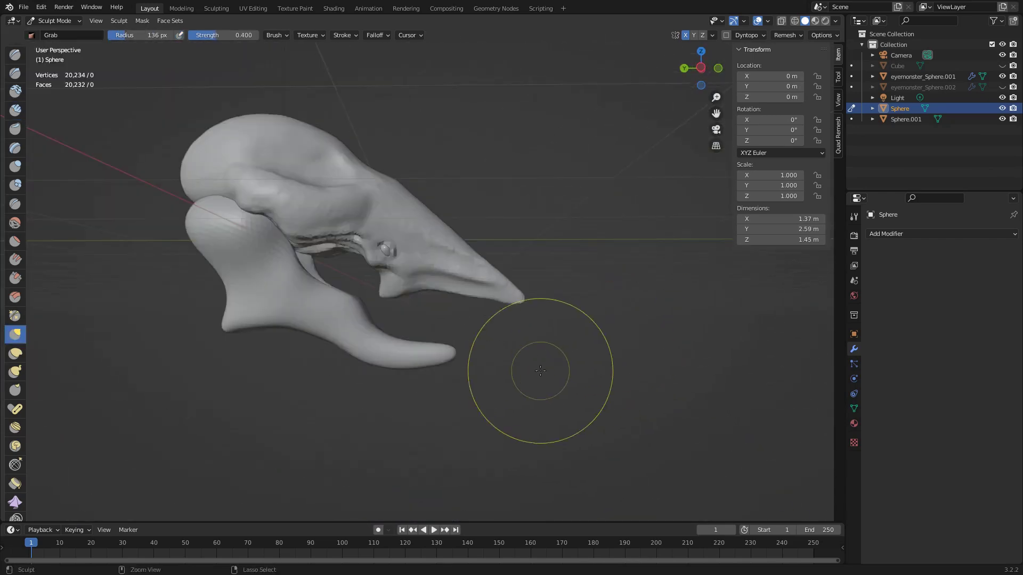
scroll(542, 370, "up", 2)
Step: Join Sphere.001 into the head's Sphere object and return to sculpting it
left_click(53, 20)
left_click(63, 34)
left_click(576, 361)
middle_click_drag(575, 361, 358, 379)
left_click(358, 378)
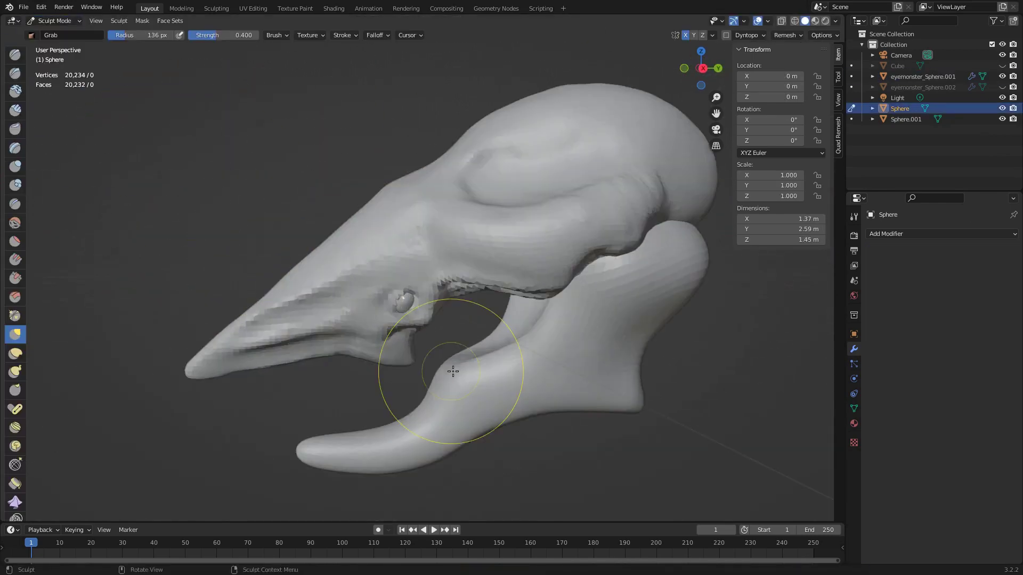
scroll(453, 370, "up", 3)
scroll(484, 297, "up", 2)
scroll(514, 251, "down", 3)
scroll(309, 285, "up", 3)
mouse_move(479, 320)
middle_mouse_down()
mouse_move(309, 285)
mouse_move(434, 400)
mouse_move(422, 288)
mouse_move(384, 287)
mouse_move(533, 298)
middle_mouse_up()
scroll(423, 288, "up", 3)
scroll(423, 288, "down", 3)
scroll(423, 296, "up", 3)
scroll(589, 315, "up", 2)
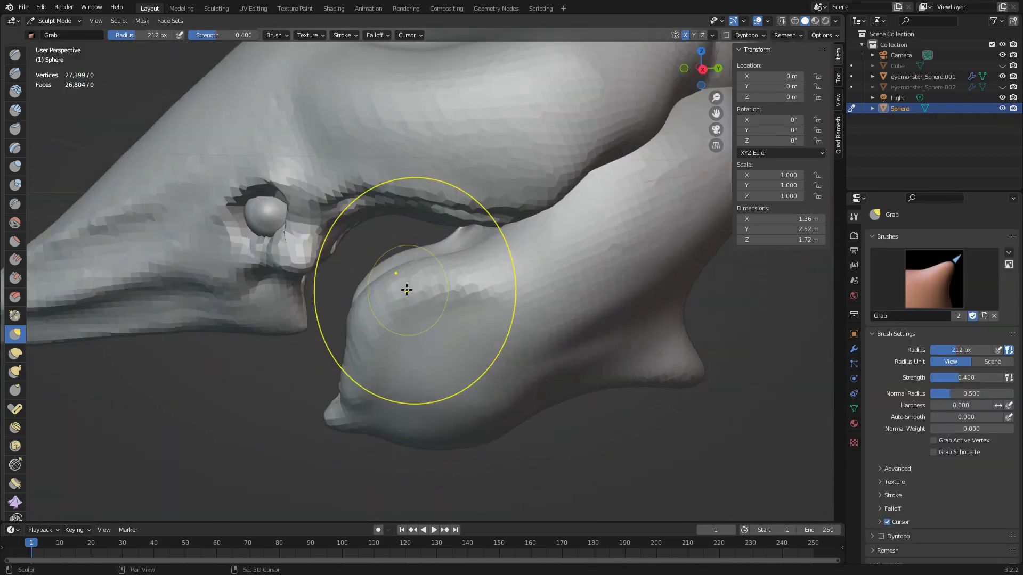
Step: Mask the back end of the sculpt with the Mask brush
middle_click_drag(406, 290, 494, 228)
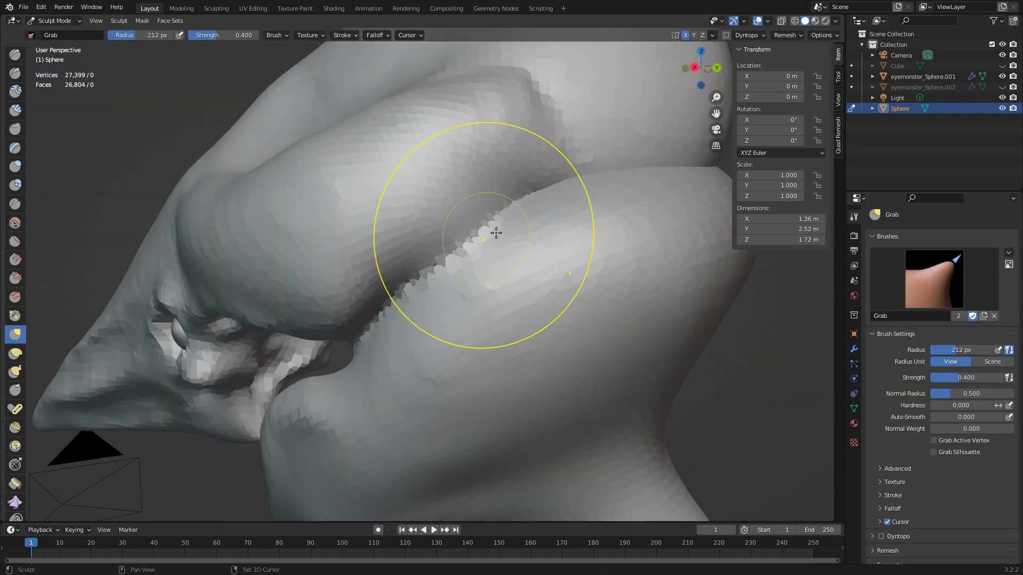
scroll(493, 229, "down", 4)
left_click(15, 475)
mouse_move(405, 277)
middle_mouse_down()
mouse_move(464, 246)
mouse_move(459, 299)
mouse_move(406, 192)
mouse_move(341, 138)
middle_mouse_up()
left_click(142, 20)
scroll(21, 263, "down", 4)
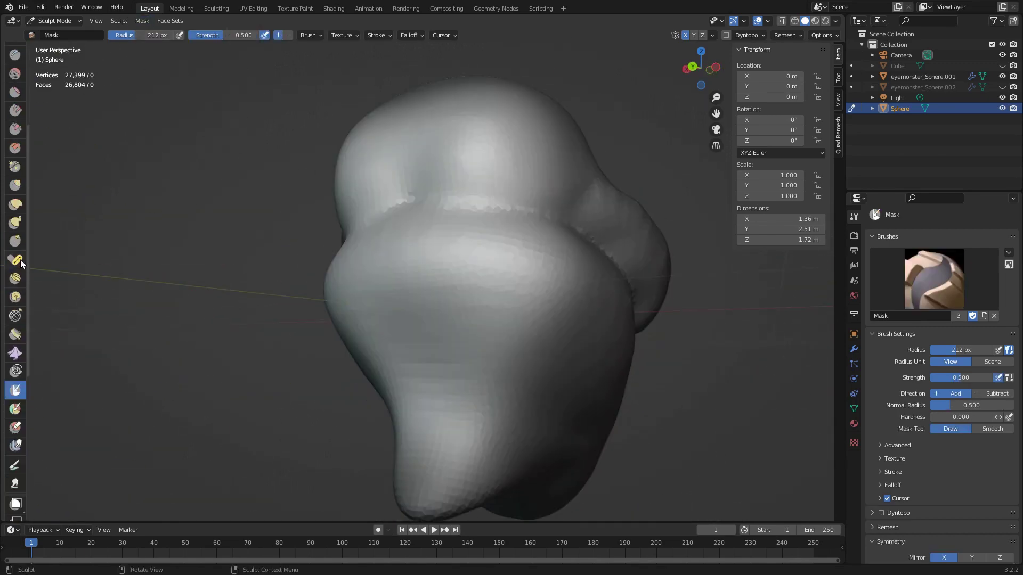
scroll(15, 264, "down", 3)
Step: Drag the masked neck far back with Move and shift the camera along Y
left_click(15, 430)
middle_click_drag(320, 256, 382, 302)
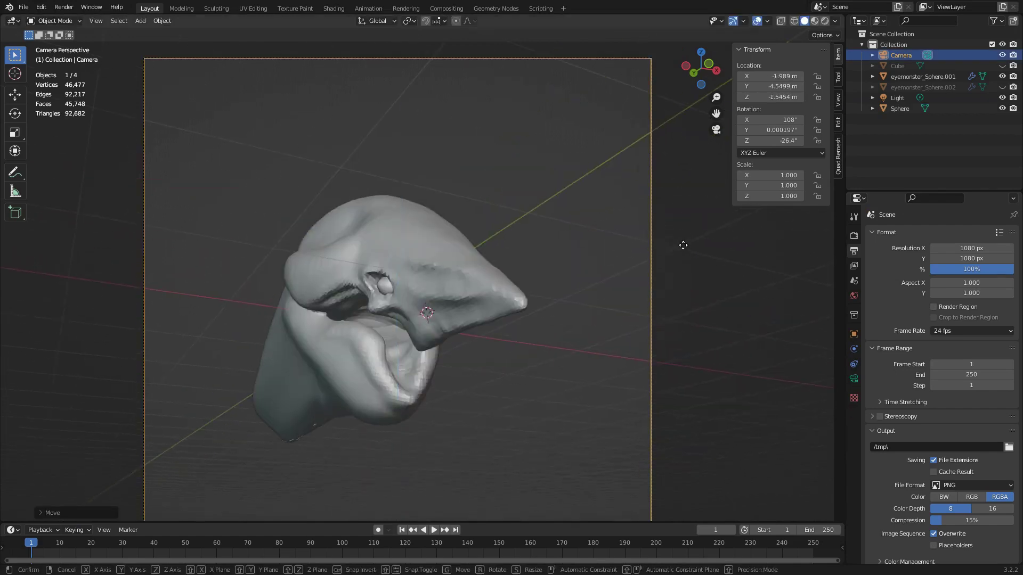
key("y")
left_click(50, 58)
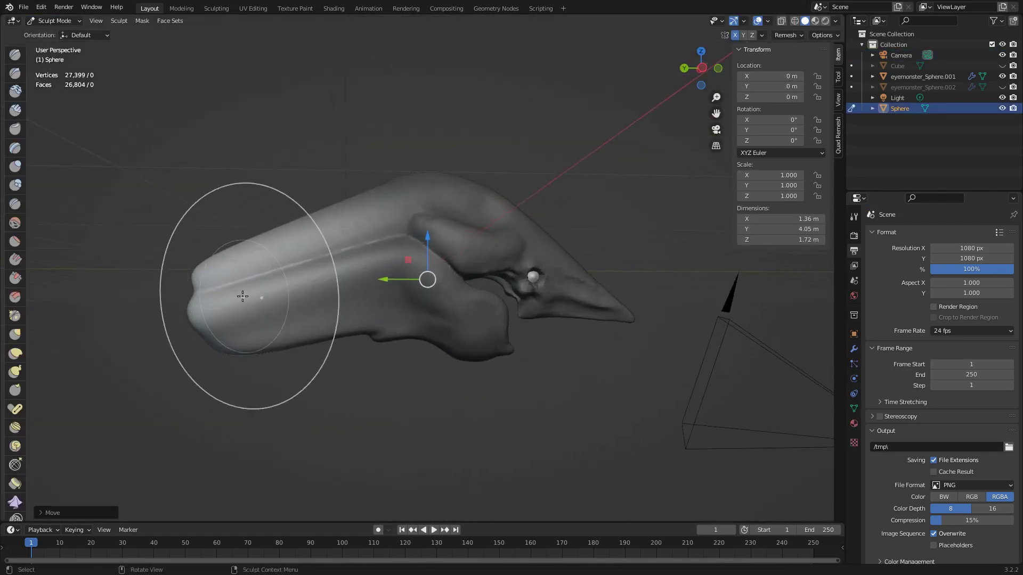
Step: Add ribbing along the neck with the Clay Strips brush
key("c")
middle_click_drag(268, 296, 408, 278)
scroll(408, 278, "up", 5)
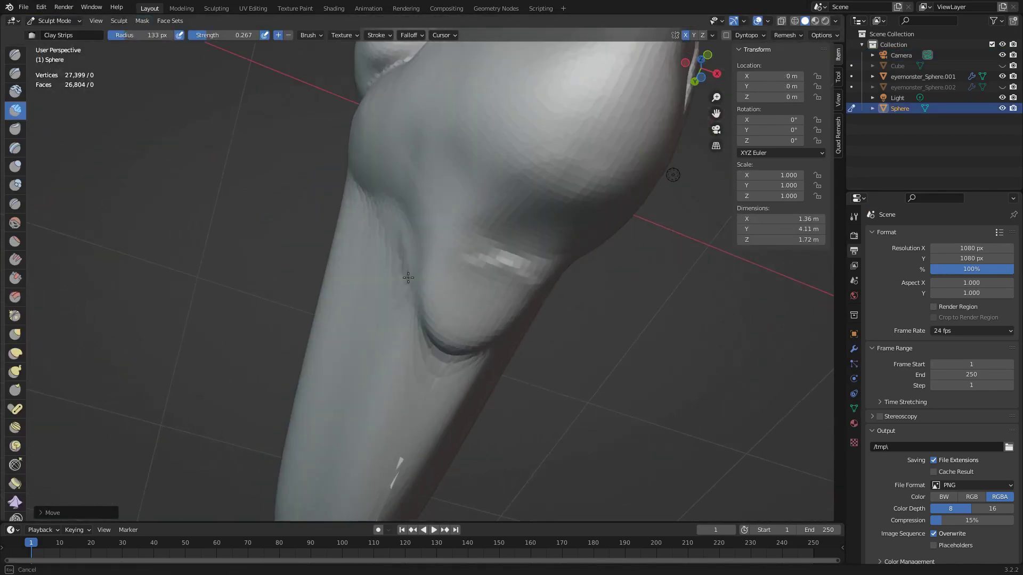
middle_click_drag(404, 312, 667, 377)
scroll(456, 285, "down", 4)
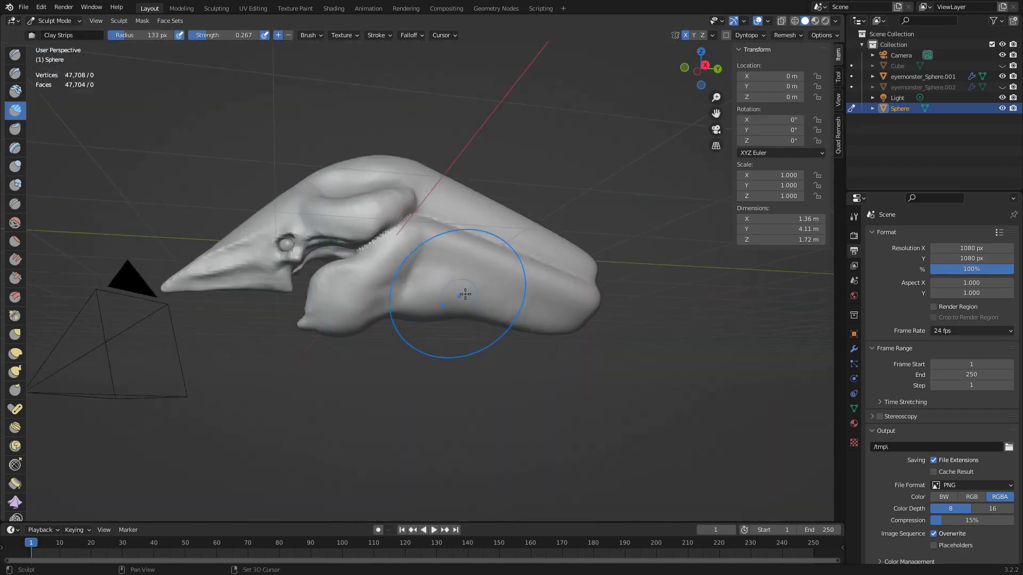
scroll(429, 347, "up", 5)
mouse_move(429, 347)
middle_mouse_down()
mouse_move(529, 383)
mouse_move(418, 319)
middle_mouse_up()
scroll(353, 359, "down", 5)
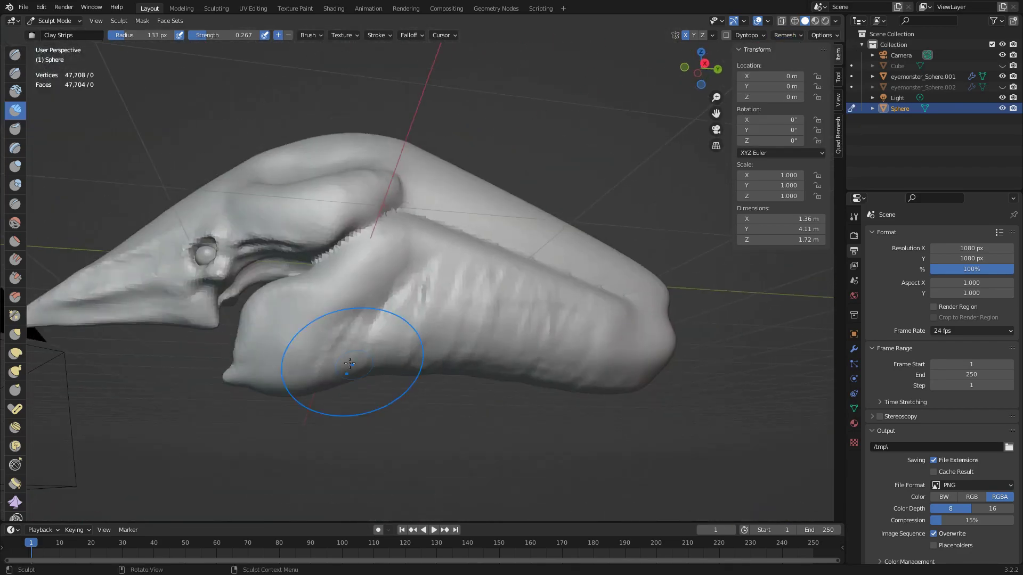
scroll(319, 283, "up", 6)
Step: Build folds under the jaw using the Draw, Clay Strips and Grab brushes
key("x")
mouse_move(320, 283)
middle_mouse_down()
mouse_move(518, 197)
mouse_move(612, 319)
middle_mouse_up()
scroll(399, 297, "down", 5)
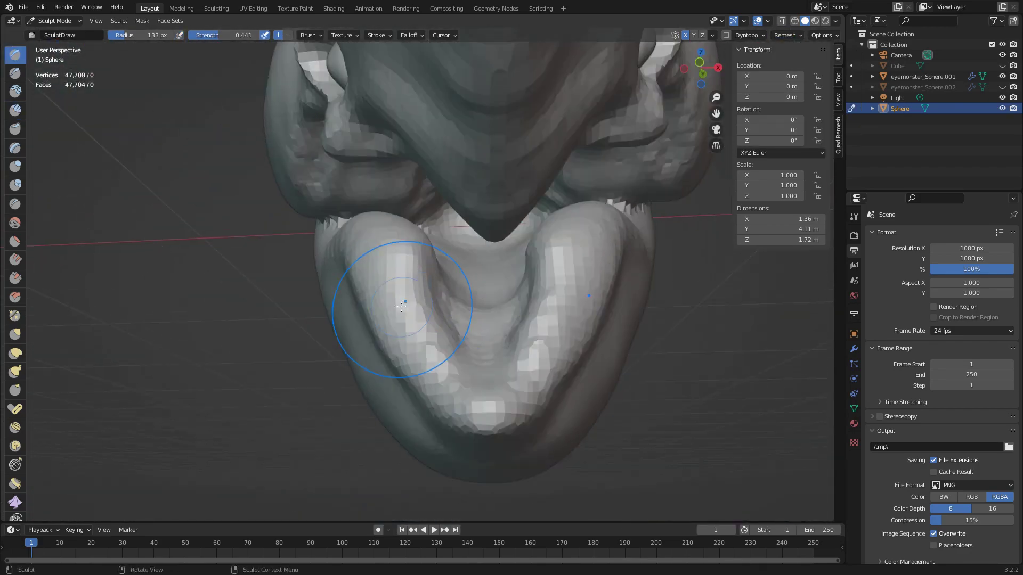
key("c")
scroll(505, 235, "up", 2)
scroll(504, 235, "down", 4)
key("g")
scroll(469, 274, "up", 5)
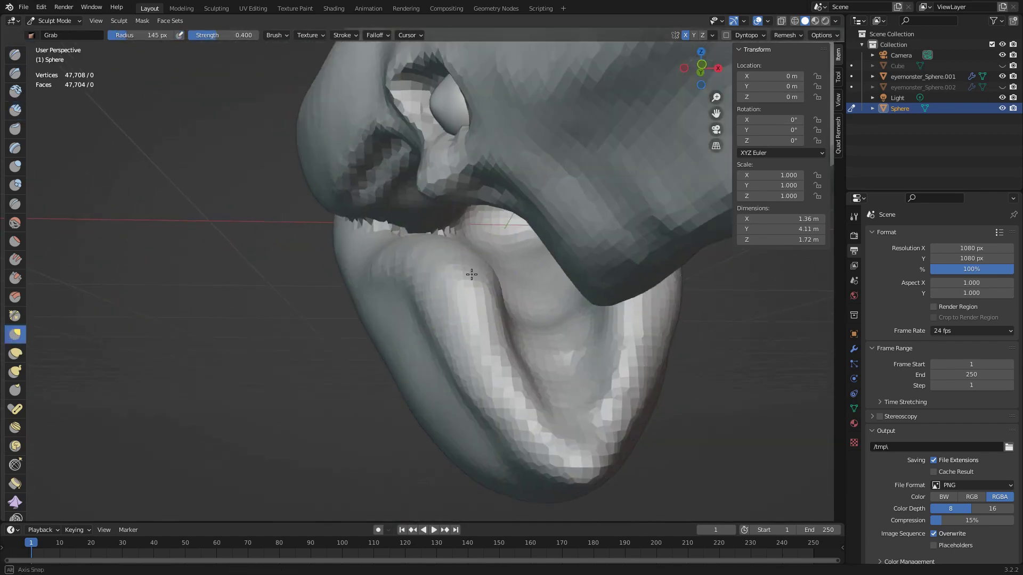
middle_click_drag(468, 273, 491, 270)
scroll(322, 337, "down", 3)
scroll(322, 338, "up", 2)
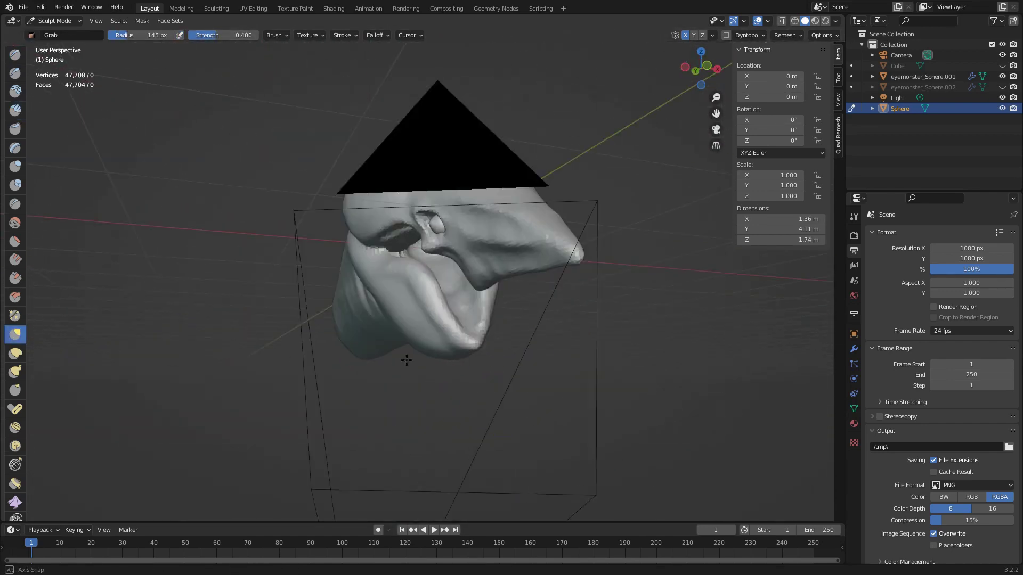
middle_click_drag(399, 335, 412, 320)
scroll(418, 216, "down", 2)
middle_click_drag(418, 216, 383, 235, "shift")
Step: Carve crease lines on the neck, head and lower jaw with the Crease brush
key("shift+c")
scroll(269, 171, "up", 2)
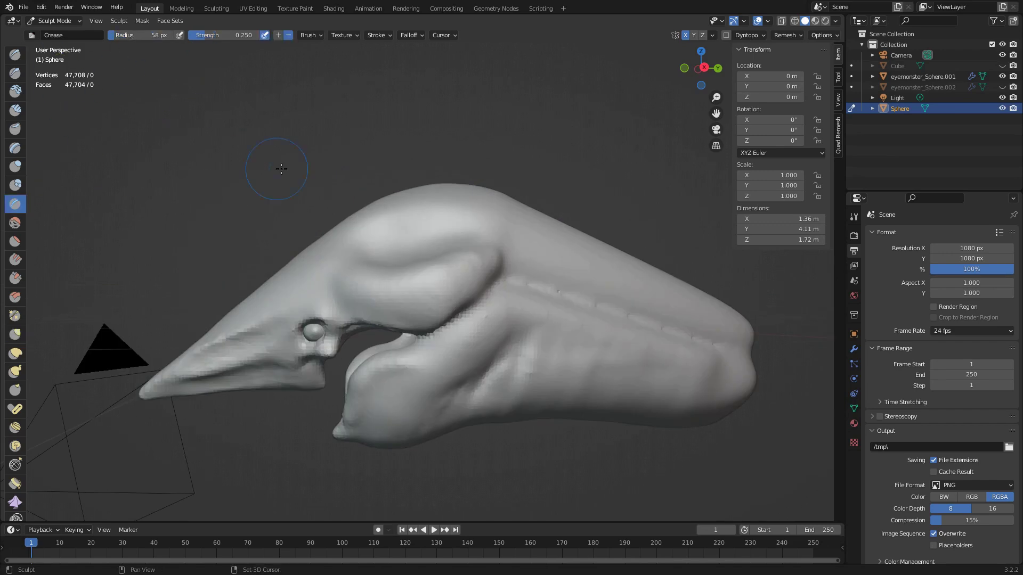
scroll(438, 210, "up", 2)
scroll(475, 219, "up", 1)
scroll(475, 219, "down", 1)
scroll(490, 250, "down", 2)
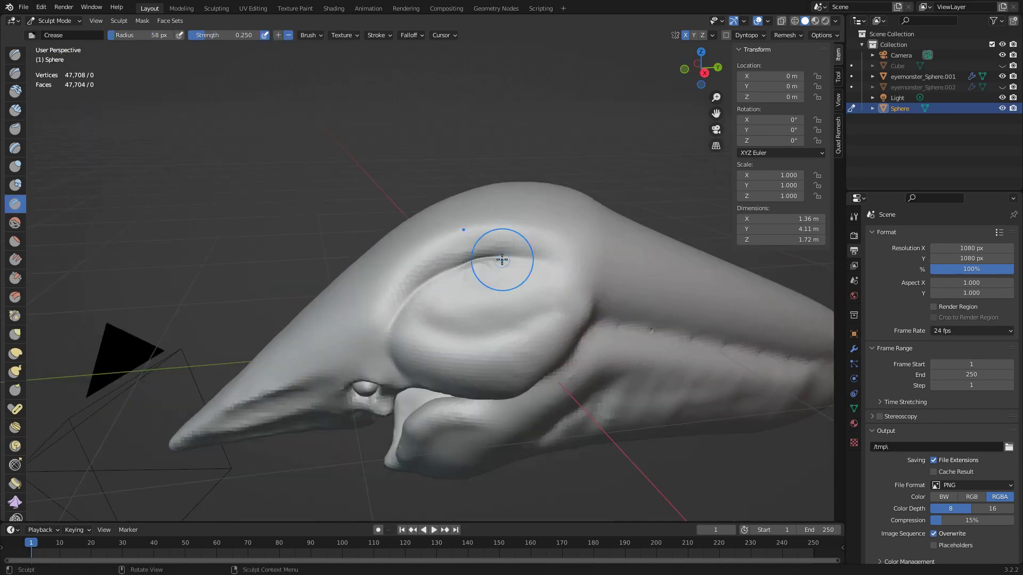
middle_click_drag(498, 258, 554, 300)
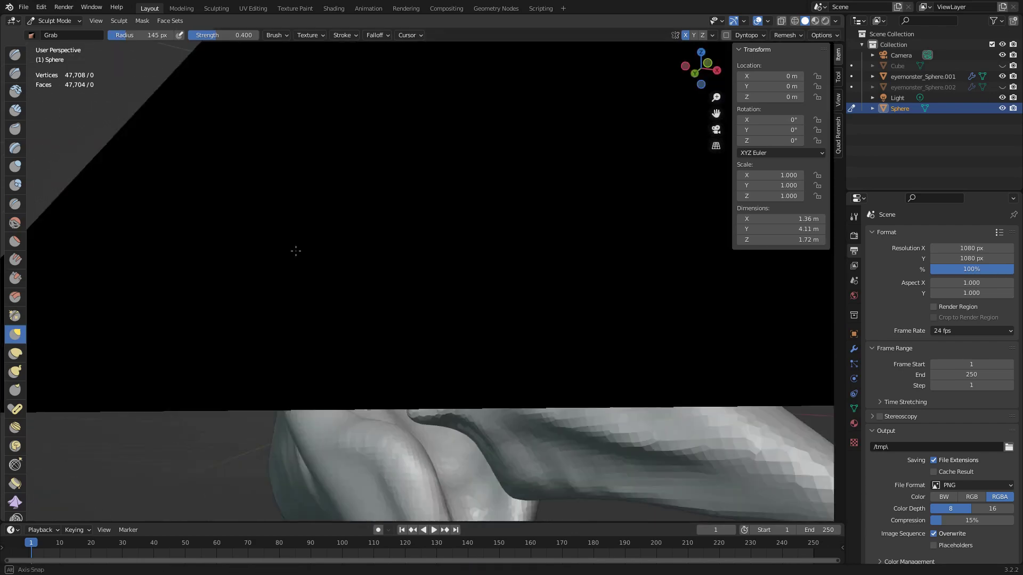
middle_click_drag(405, 164, 291, 276)
scroll(426, 282, "up", 2)
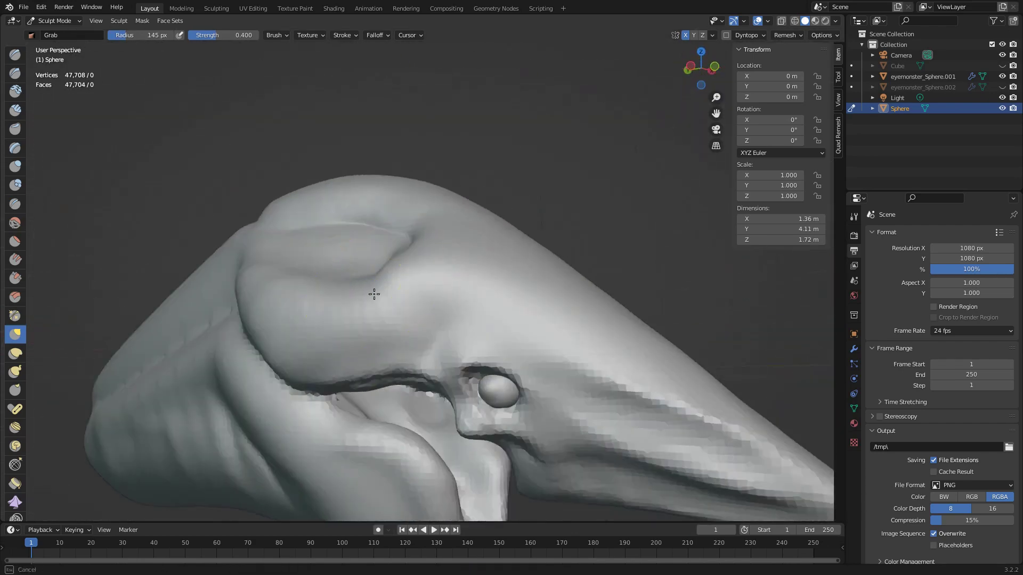
mouse_move(372, 293)
middle_mouse_down()
mouse_move(391, 281)
mouse_move(370, 343)
middle_mouse_up()
scroll(378, 279, "up", 3)
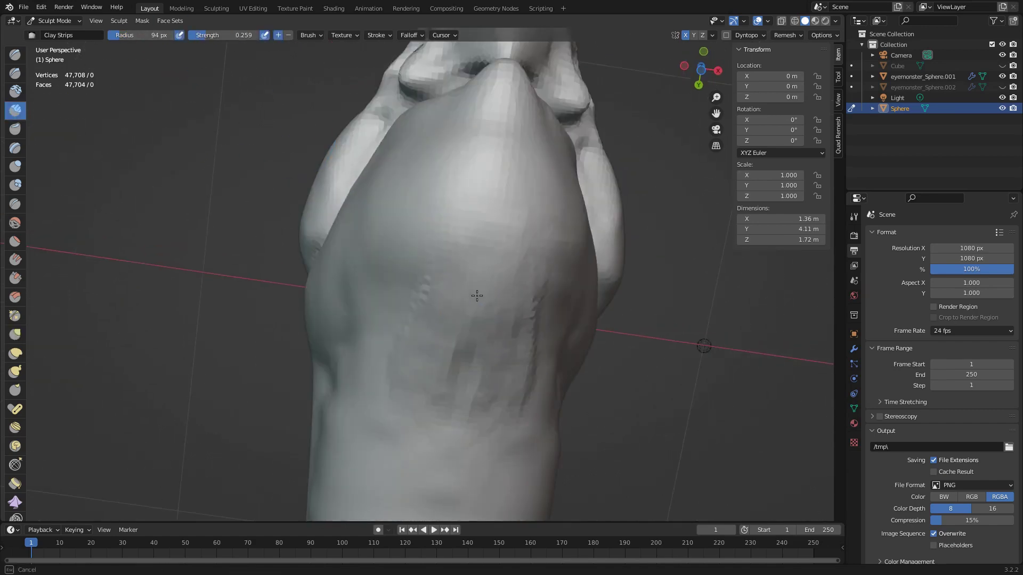
middle_click_drag(477, 296, 430, 292)
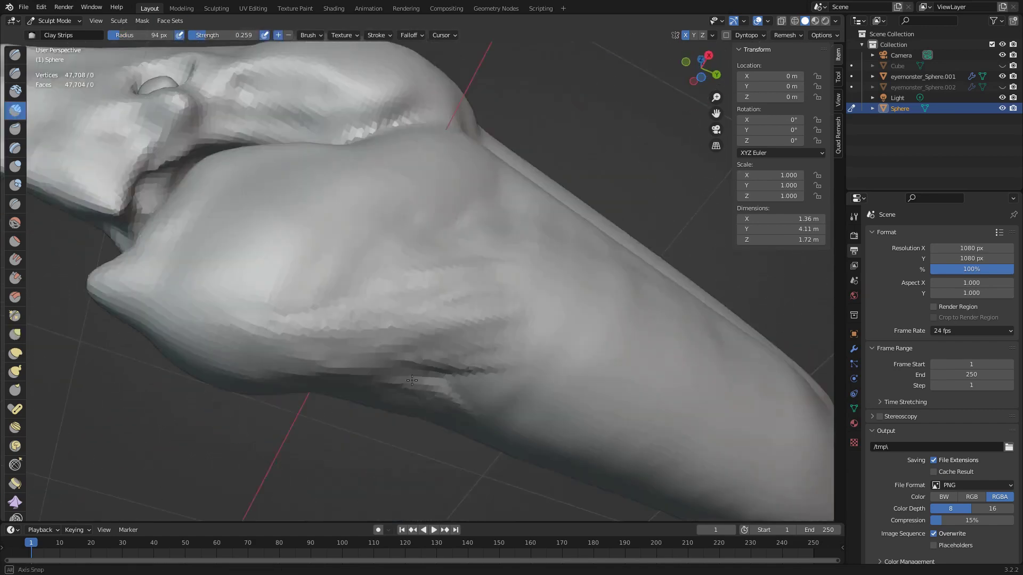
scroll(430, 293, "down", 3)
scroll(484, 309, "up", 5)
mouse_move(485, 309)
middle_mouse_down()
mouse_move(471, 285)
mouse_move(315, 240)
middle_mouse_up()
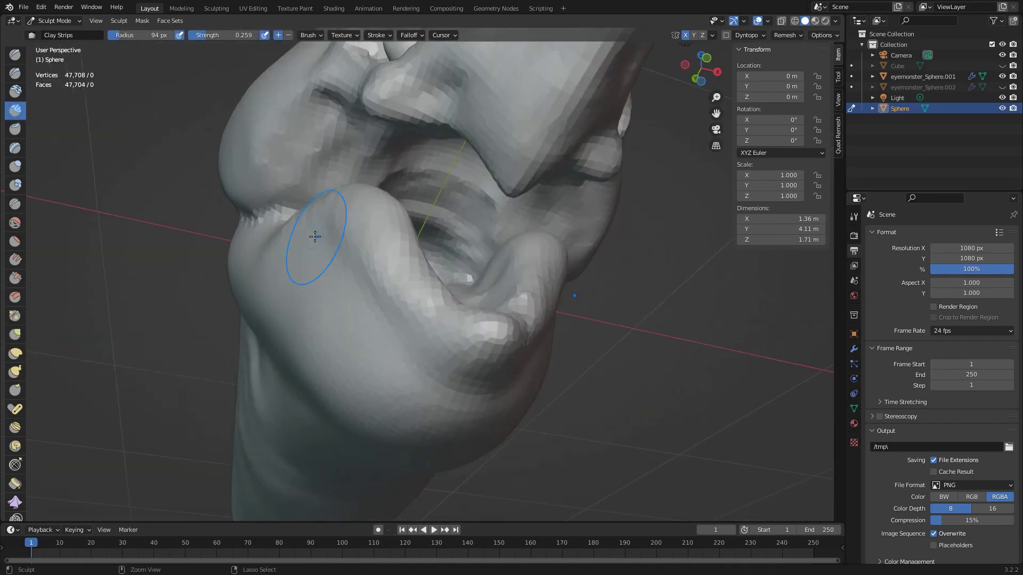
scroll(360, 285, "down", 3)
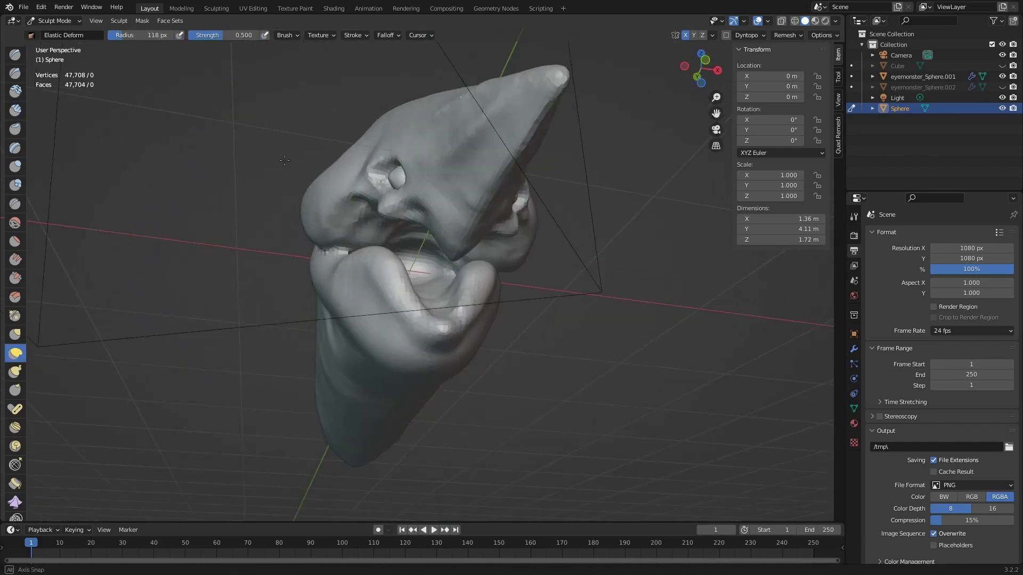
Step: Sharpen the mouth line between beak and jaw with the Clay Strips brush
scroll(333, 270, "up", 5)
mouse_move(365, 296)
middle_mouse_down()
mouse_move(520, 351)
mouse_move(377, 338)
middle_mouse_up()
scroll(286, 142, "down", 5)
scroll(427, 314, "up", 5)
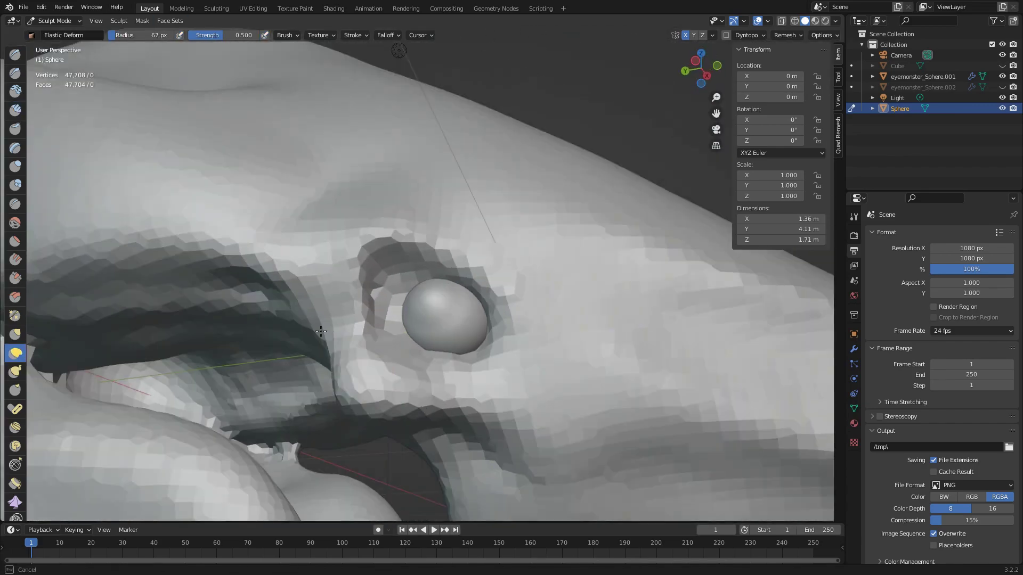
scroll(484, 363, "up", 2)
scroll(463, 357, "down", 5)
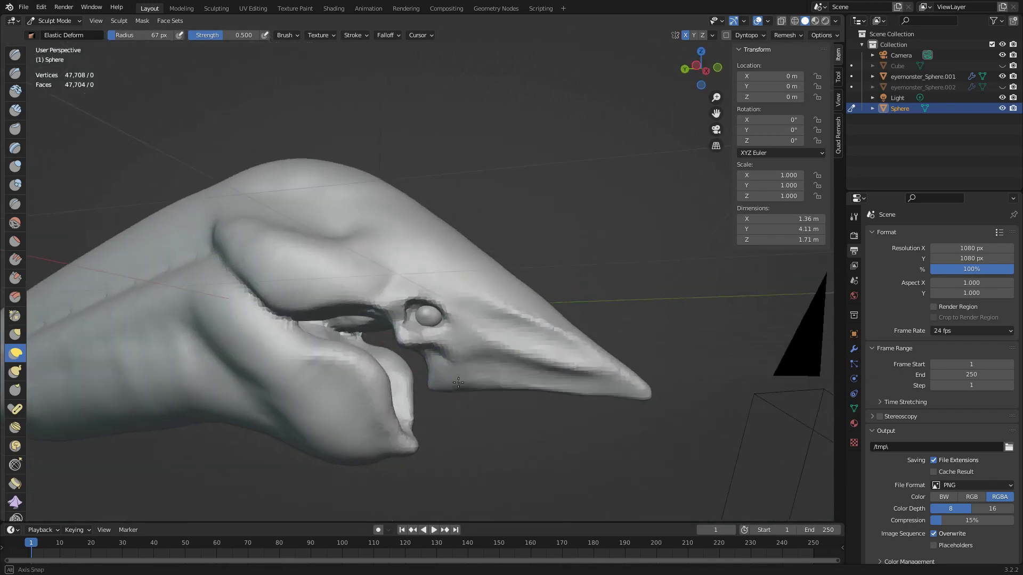
scroll(434, 331, "up", 2)
scroll(434, 331, "up", 2)
scroll(486, 339, "up", 2)
scroll(486, 340, "down", 5)
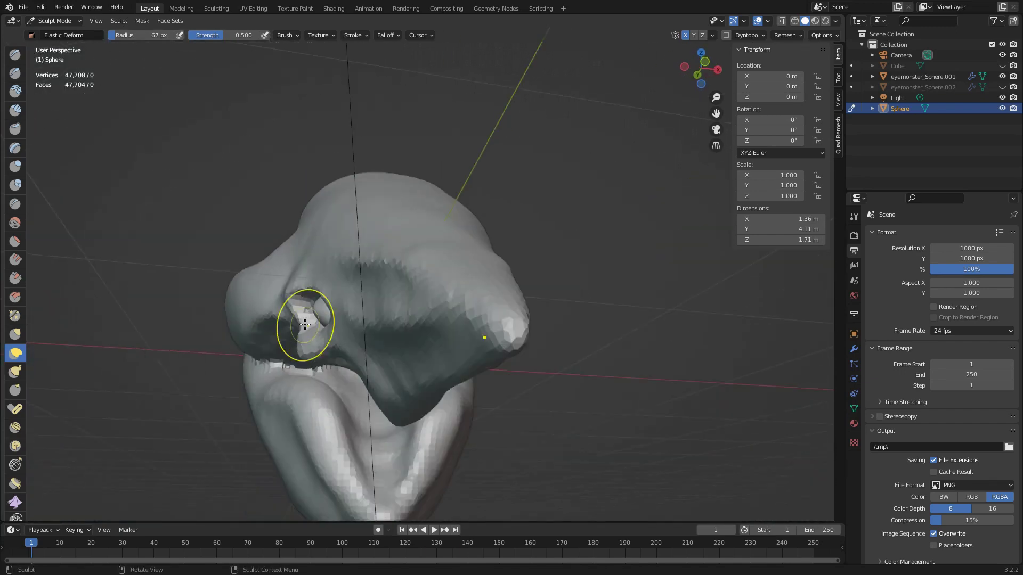
key("c")
mouse_move(304, 326)
middle_mouse_down()
mouse_move(511, 228)
mouse_move(472, 369)
middle_mouse_up()
scroll(469, 240, "up", 2)
scroll(426, 265, "down", 3)
scroll(512, 228, "down", 2)
scroll(336, 279, "up", 4)
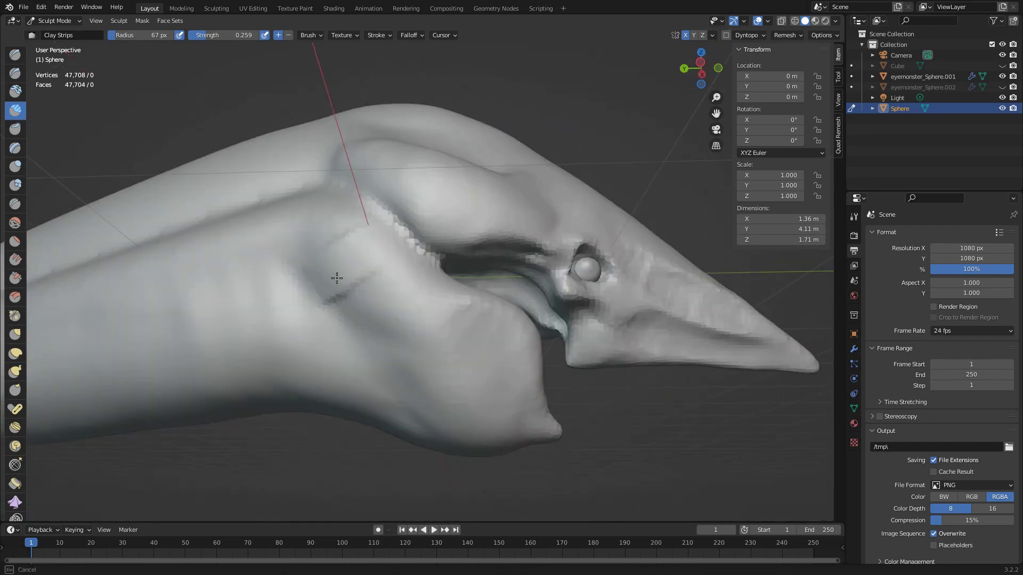
scroll(336, 279, "down", 3)
scroll(377, 245, "up", 4)
Step: Refine the jaw from below with the Grab, Crease and Inflate brushes
middle_click_drag(376, 245, 448, 220)
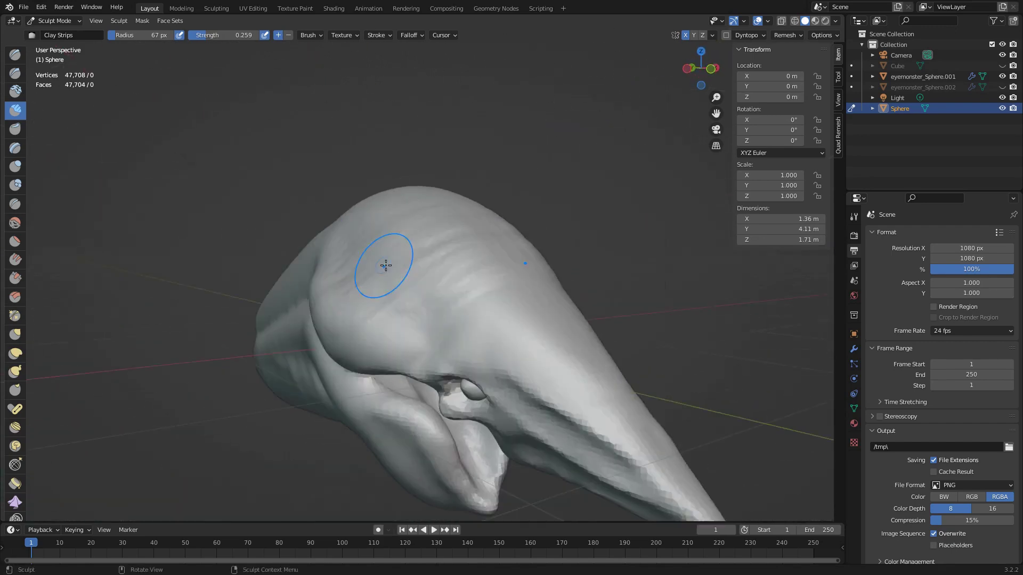
mouse_move(435, 271)
middle_mouse_down()
mouse_move(433, 250)
mouse_move(459, 232)
middle_mouse_up()
scroll(434, 251, "down", 5)
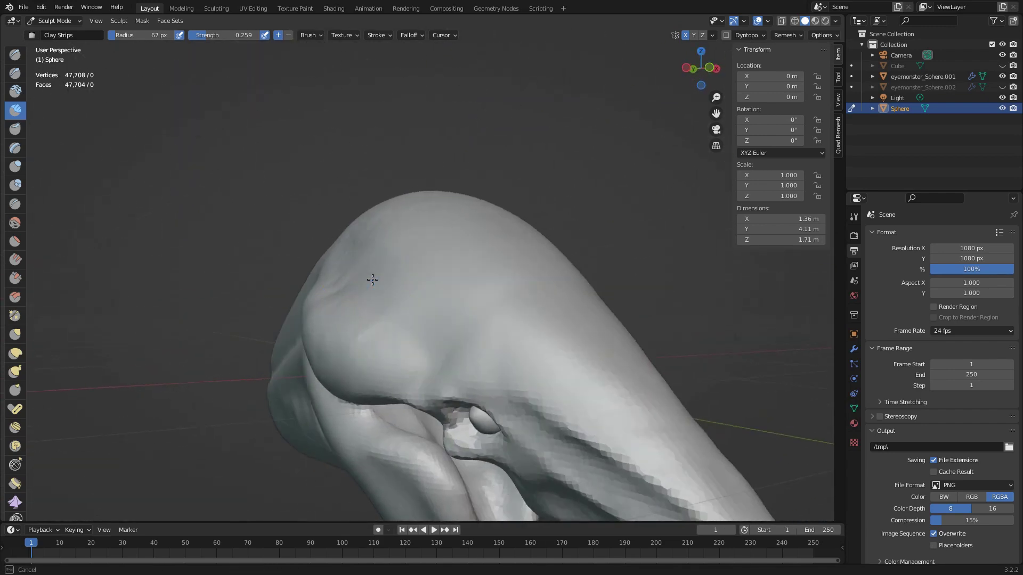
middle_click_drag(375, 318, 394, 282)
scroll(394, 282, "down", 5)
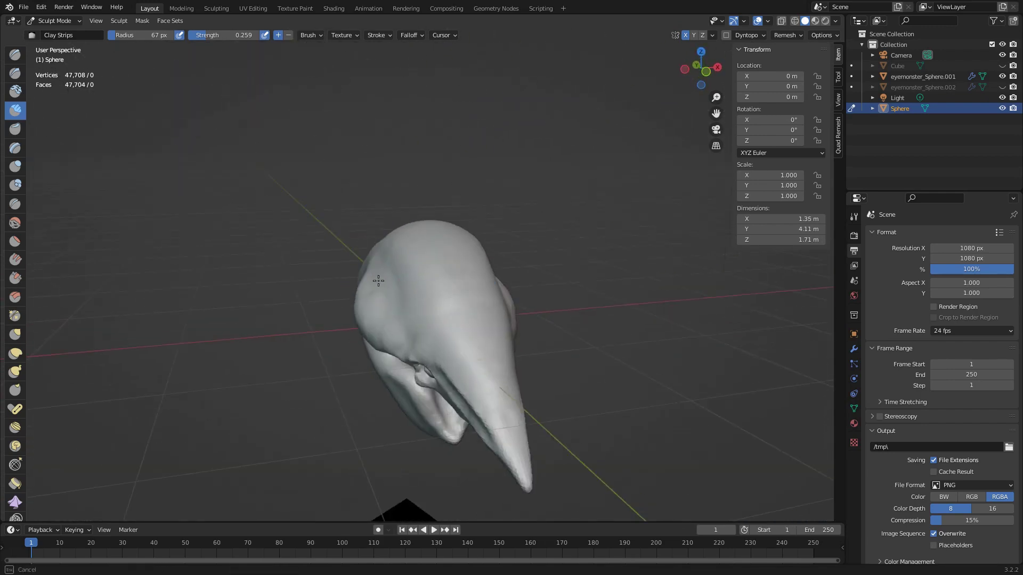
scroll(454, 294, "up", 5)
mouse_move(455, 294)
middle_mouse_down()
mouse_move(433, 335)
mouse_move(387, 375)
mouse_move(426, 320)
mouse_move(415, 294)
mouse_move(308, 228)
mouse_move(469, 336)
mouse_move(411, 343)
mouse_move(444, 269)
mouse_move(387, 299)
middle_mouse_up()
key("g")
scroll(440, 373, "up", 3)
scroll(440, 373, "up", 2)
key("shift+c")
key("i")
scroll(444, 270, "down", 3)
scroll(399, 269, "up", 4)
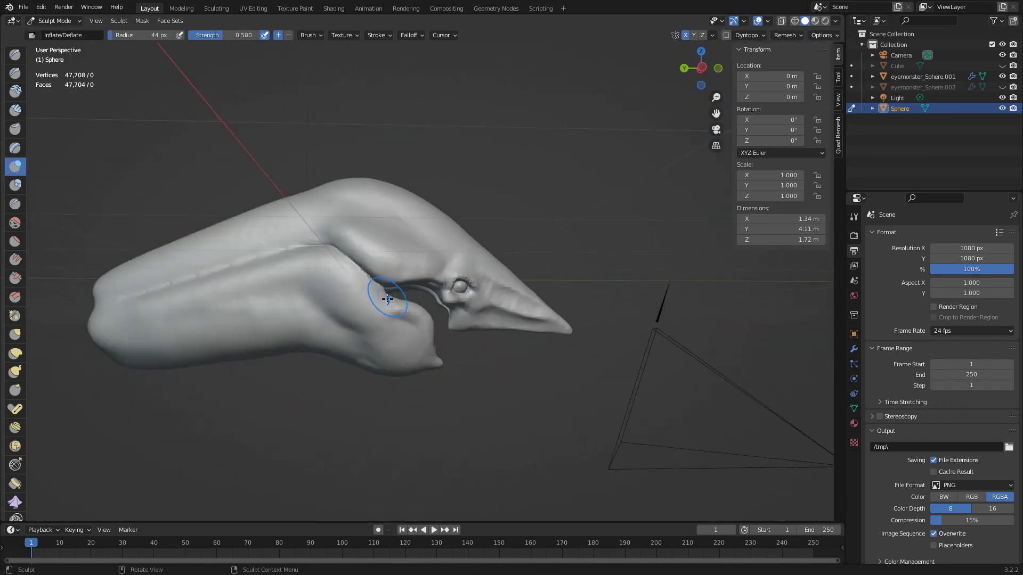
middle_click_drag(320, 286, 398, 307)
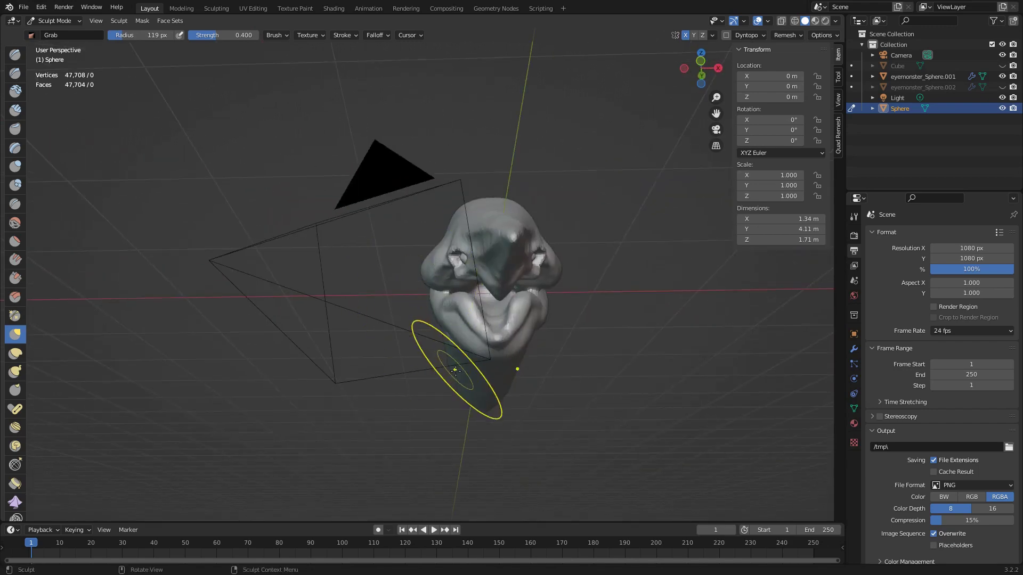
Step: Place the new cube and extrude its top face into a curved, pointed horn-like tooth
left_click(639, 321)
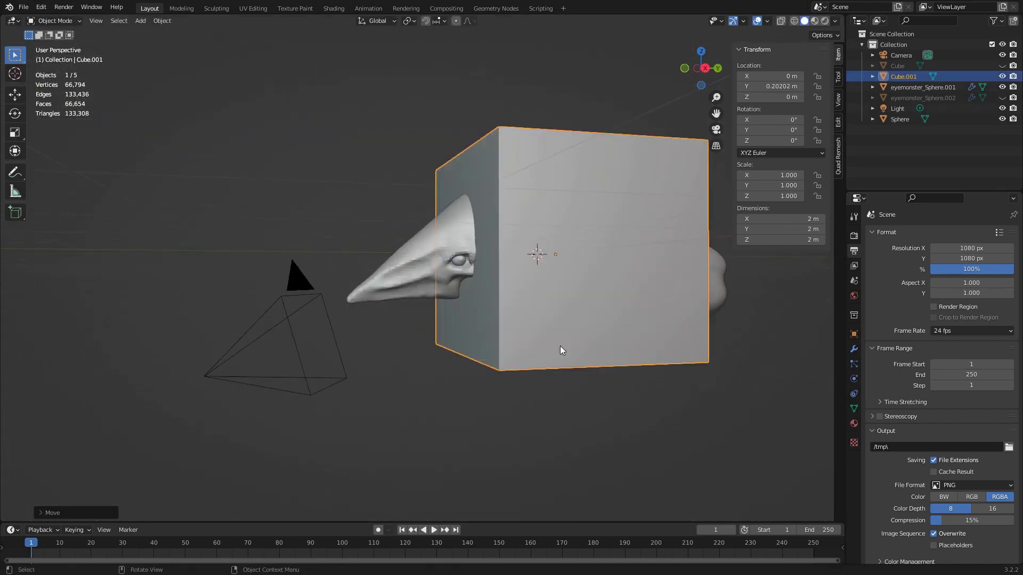
key("Tab")
key("alt+z")
key("e")
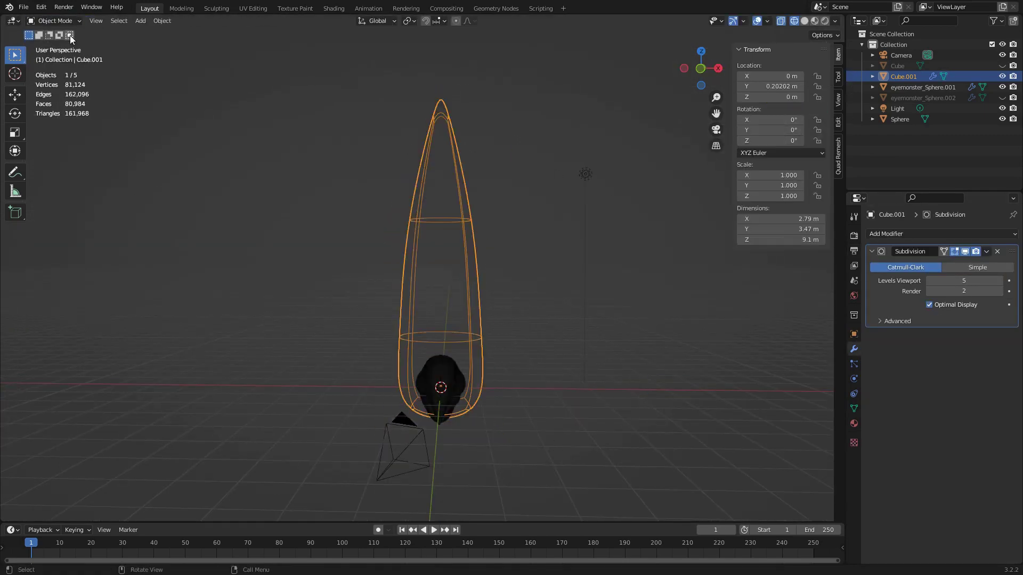
scroll(455, 366, "up", 3)
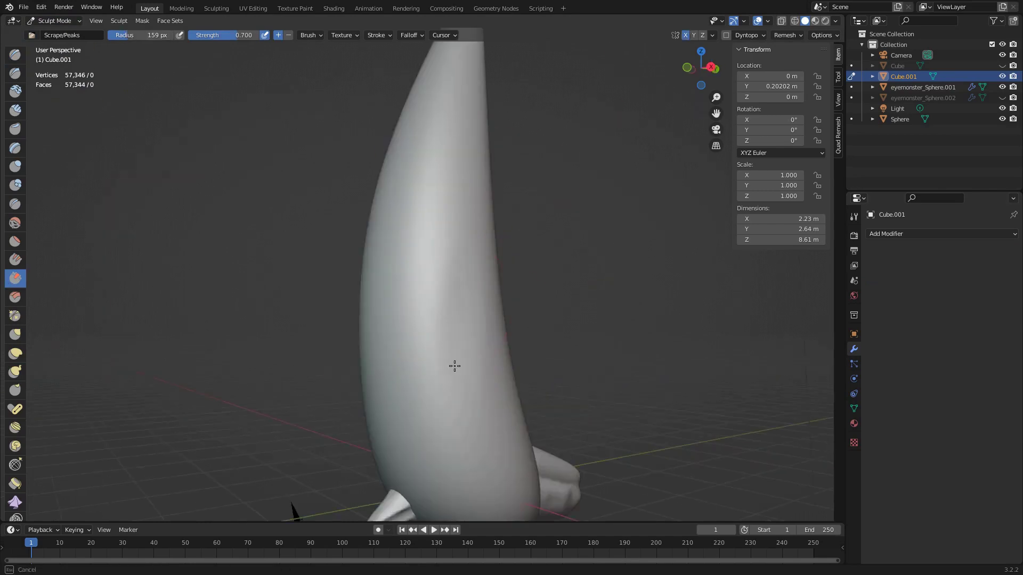
middle_click_drag(455, 365, 368, 290)
mouse_move(449, 407)
middle_mouse_down()
mouse_move(425, 199)
mouse_move(459, 229)
middle_mouse_up()
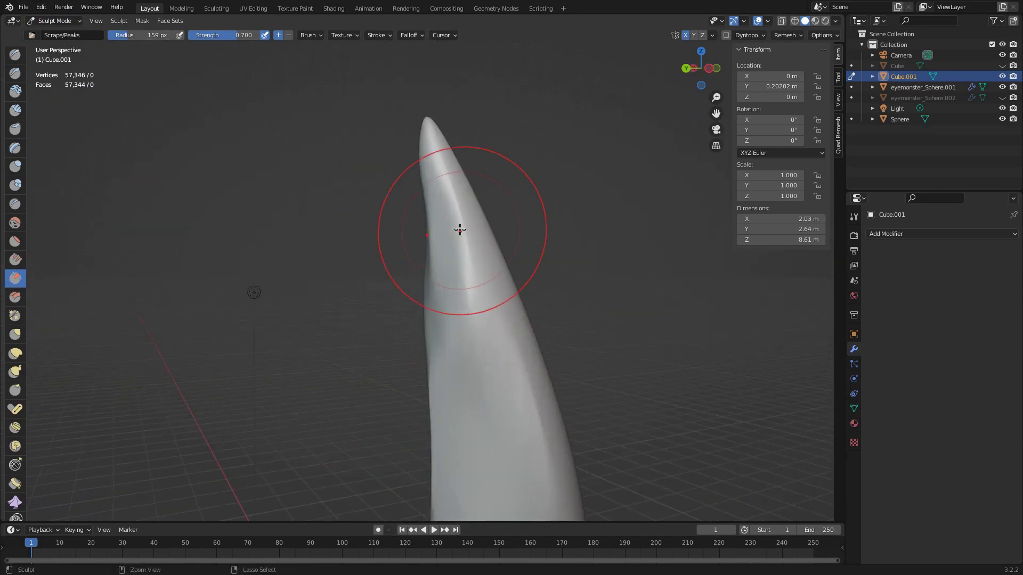
mouse_move(393, 296)
middle_mouse_down()
mouse_move(446, 387)
mouse_move(309, 486)
middle_mouse_up()
middle_click_drag(429, 327, 396, 271)
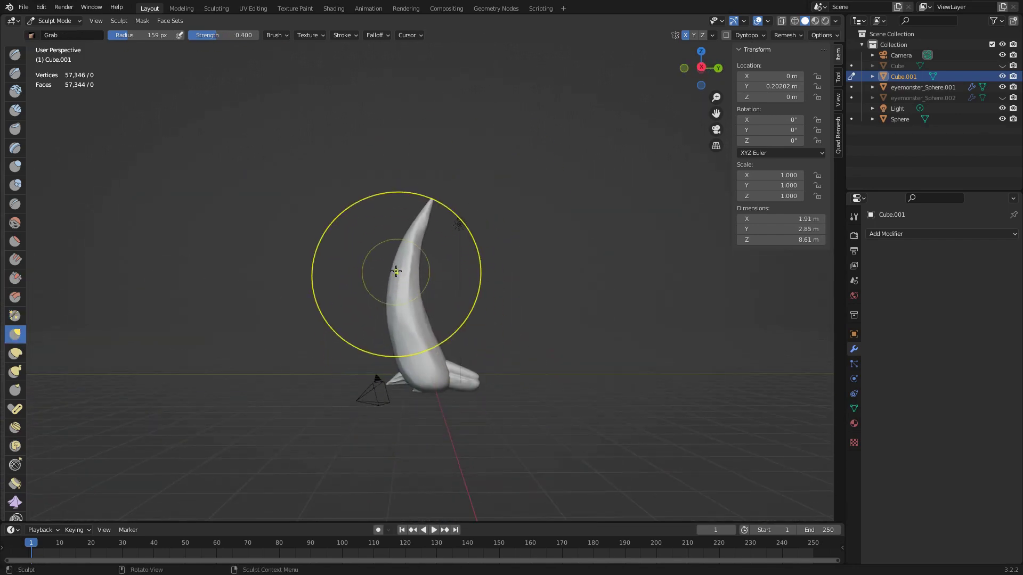
middle_click_drag(462, 288, 342, 177)
scroll(442, 317, "down", 4)
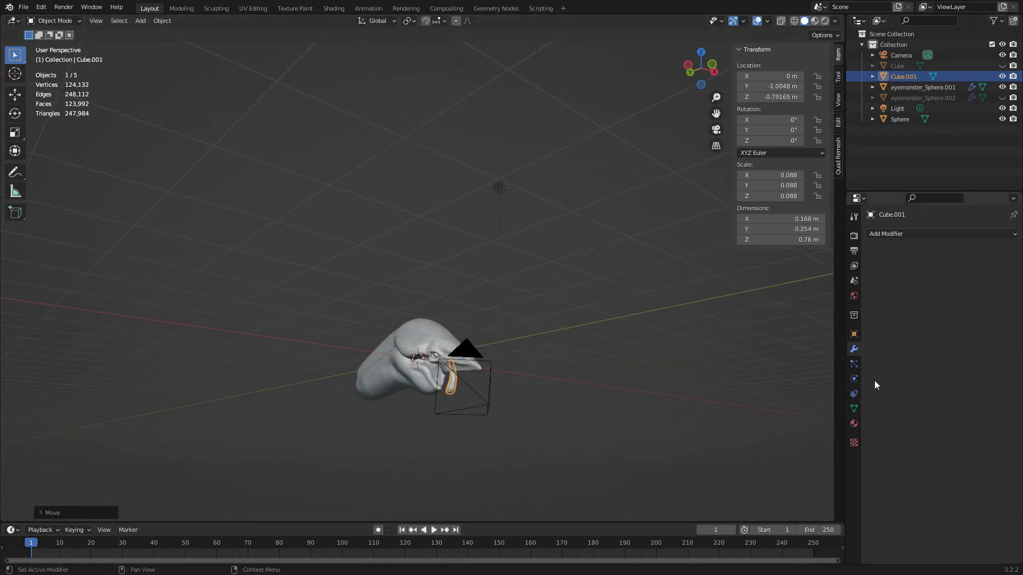
Step: Mirror the tooth across the head and rotate it to hang from the jaw
key("ctrl+shift+m")
middle_click_drag(532, 274, 423, 296)
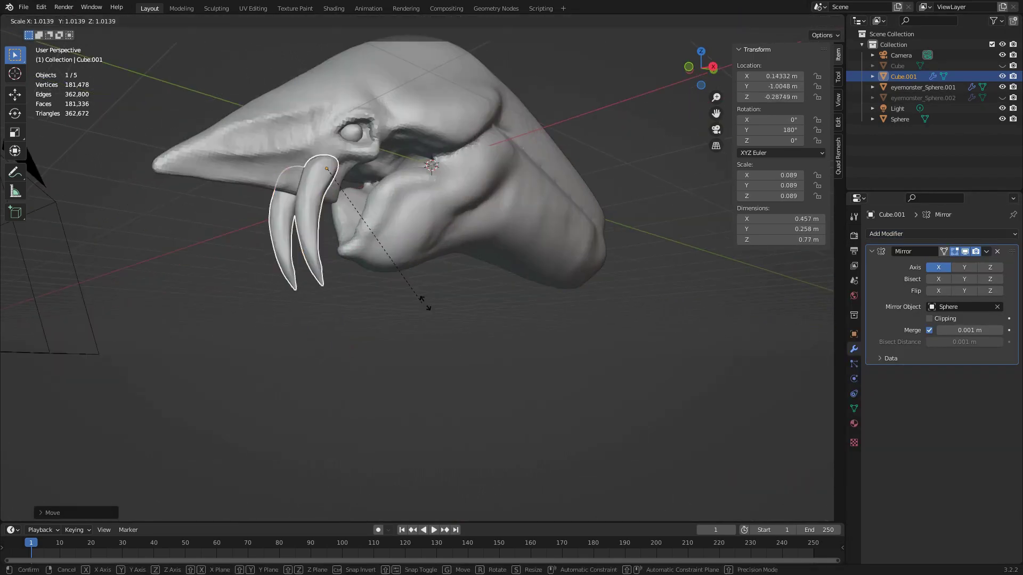
scroll(422, 296, "up", 5)
mouse_move(427, 366)
middle_mouse_down()
mouse_move(516, 356)
mouse_move(490, 398)
mouse_move(426, 319)
mouse_move(372, 373)
middle_mouse_up()
key("r")
Step: Duplicate the tooth with Shift+D and place copies along the jaw
left_click(349, 280)
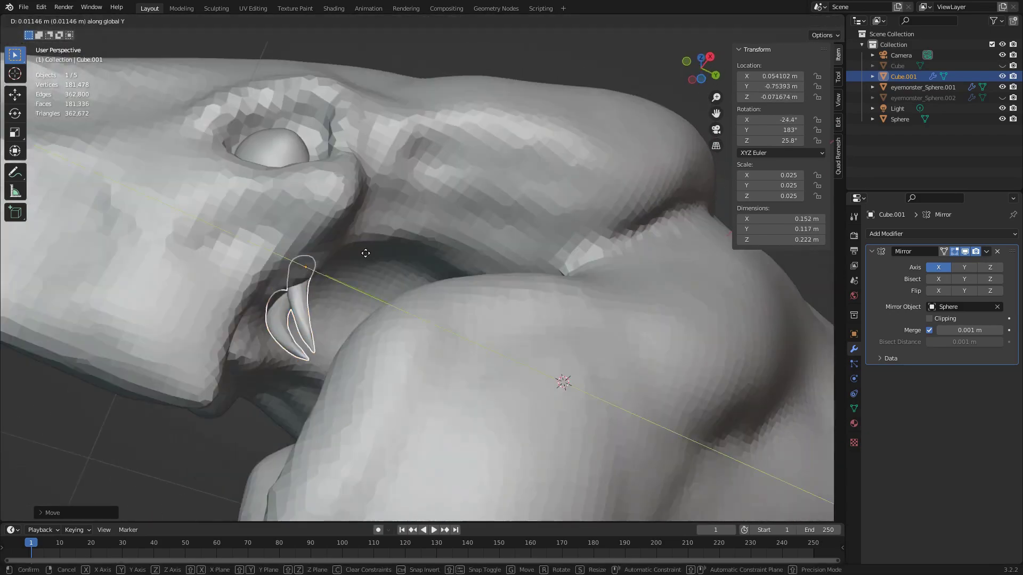
mouse_move(349, 280)
middle_mouse_down()
mouse_move(426, 296)
mouse_move(462, 366)
mouse_move(479, 320)
middle_mouse_up()
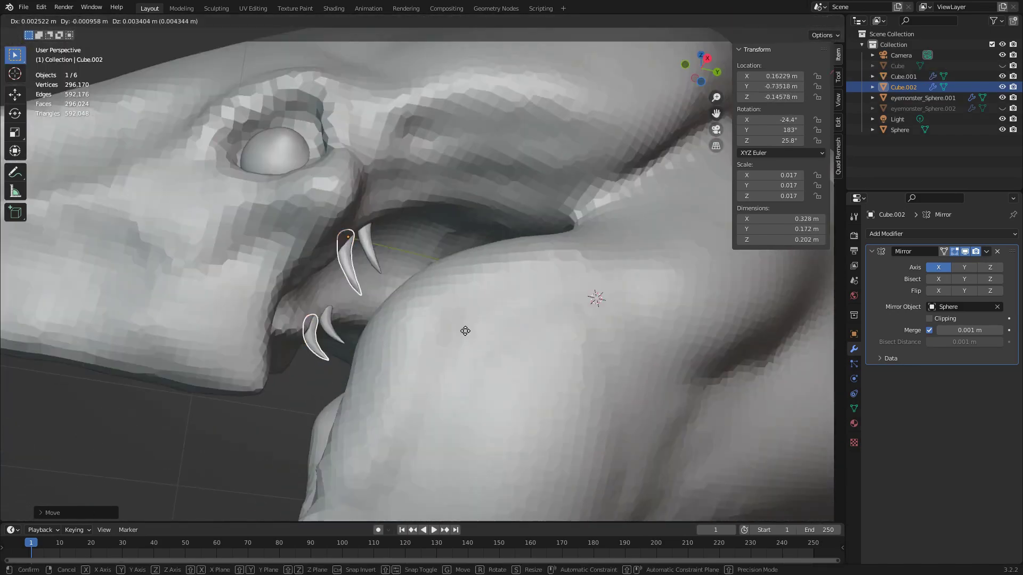
key("shift+d")
key("shift+d")
left_click(496, 267)
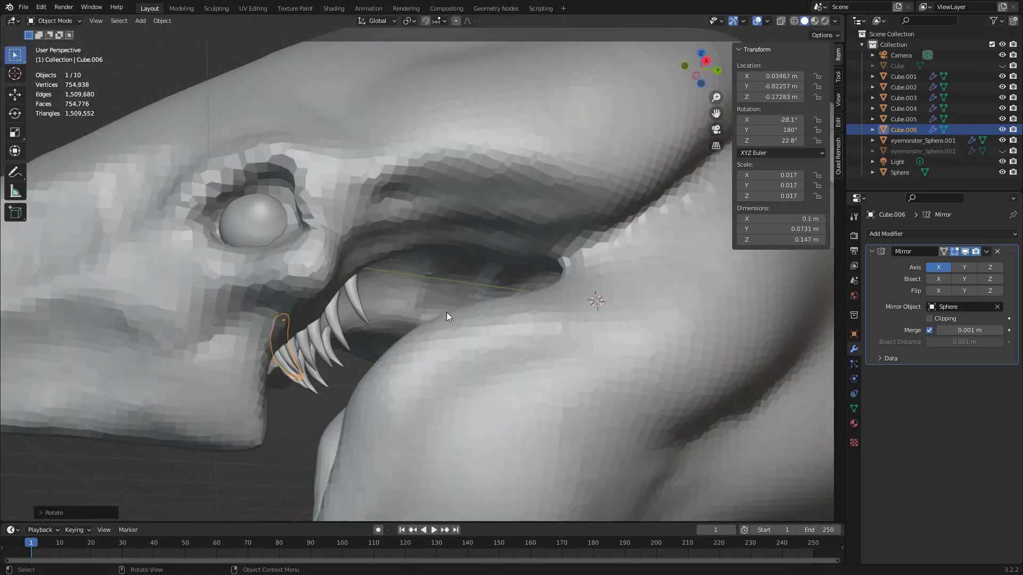
middle_click_drag(496, 267, 423, 258)
Step: Resize the newest tooth, delete the extra copy and check the row from the front
key("shift+d")
left_click(423, 258)
key("shift+d")
key("s")
mouse_move(305, 329)
middle_mouse_down()
mouse_move(507, 464)
mouse_move(409, 293)
mouse_move(416, 236)
mouse_move(373, 319)
middle_mouse_up()
key("shift+d")
mouse_move(329, 455)
middle_mouse_down()
mouse_move(376, 410)
mouse_move(538, 328)
middle_mouse_up()
key("Delete")
left_click(454, 287)
key("KP_1")
mouse_move(488, 361)
middle_mouse_down()
mouse_move(429, 246)
mouse_move(508, 374)
middle_mouse_up()
Step: Return to sculpting the head and carve a crease along the lip
key("ctrl+Tab")
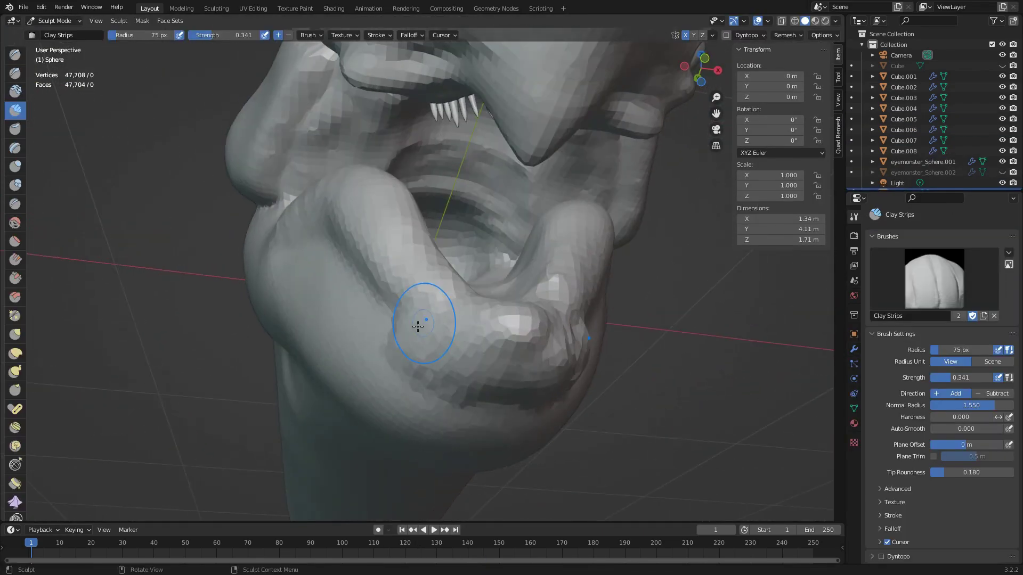
middle_click_drag(585, 280, 481, 312)
mouse_move(330, 253)
middle_mouse_down()
mouse_move(463, 283)
mouse_move(491, 322)
mouse_move(575, 385)
mouse_move(525, 393)
mouse_move(458, 306)
middle_mouse_up()
mouse_move(523, 302)
middle_mouse_down()
mouse_move(461, 354)
mouse_move(382, 272)
mouse_move(414, 341)
middle_mouse_up()
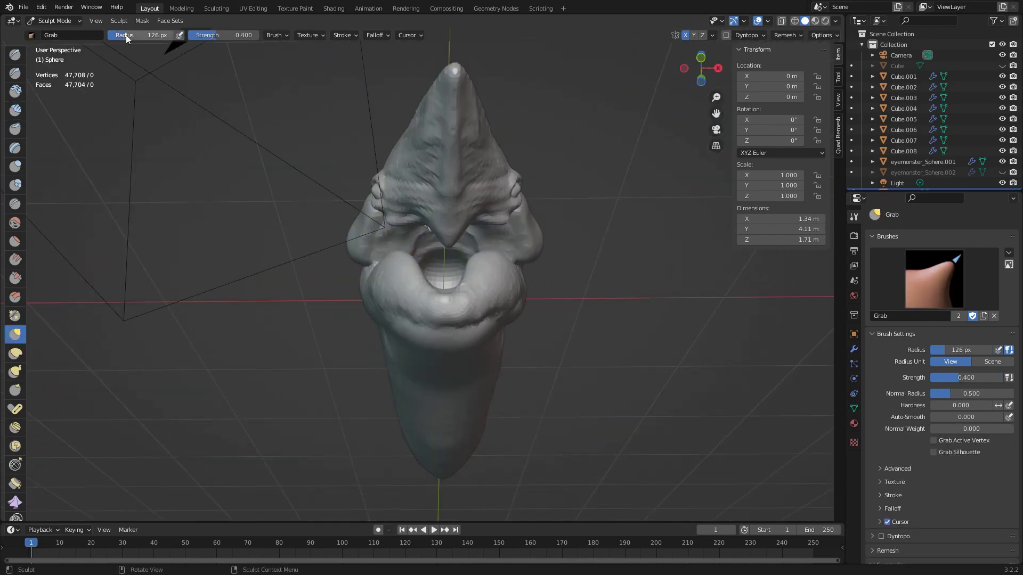
key("shift+c")
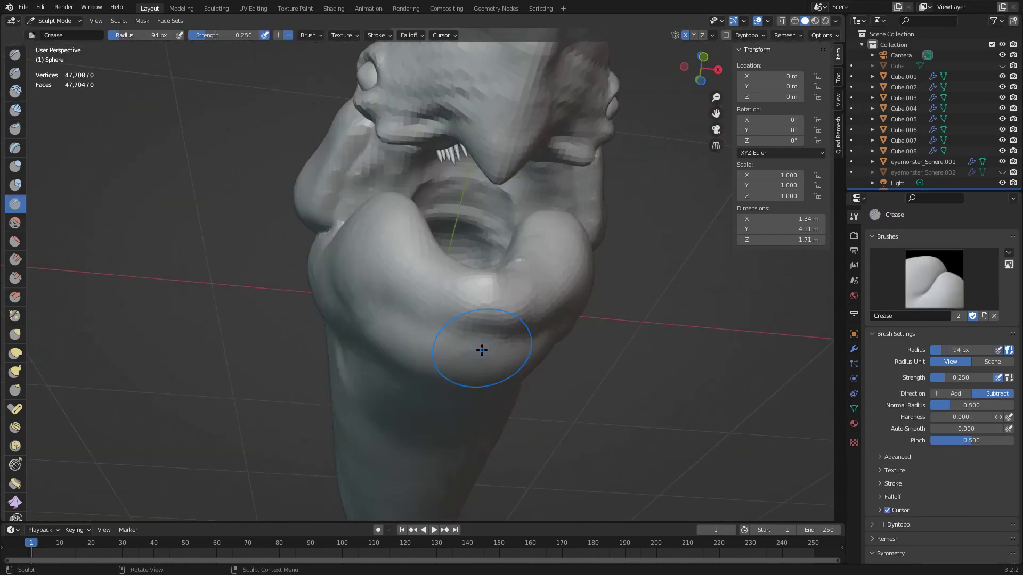
mouse_move(281, 188)
middle_mouse_down()
mouse_move(354, 274)
mouse_move(445, 343)
mouse_move(487, 347)
middle_mouse_up()
scroll(458, 258, "up", 4)
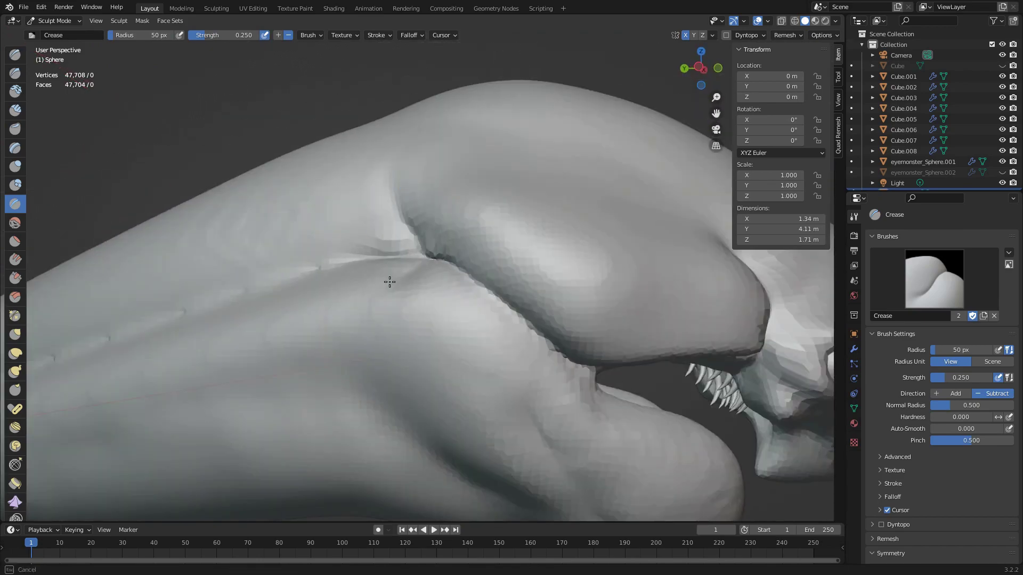
mouse_move(389, 282)
middle_mouse_down()
mouse_move(392, 345)
mouse_move(484, 411)
mouse_move(267, 266)
mouse_move(12, 173)
middle_mouse_up()
middle_click_drag(361, 303, 487, 281)
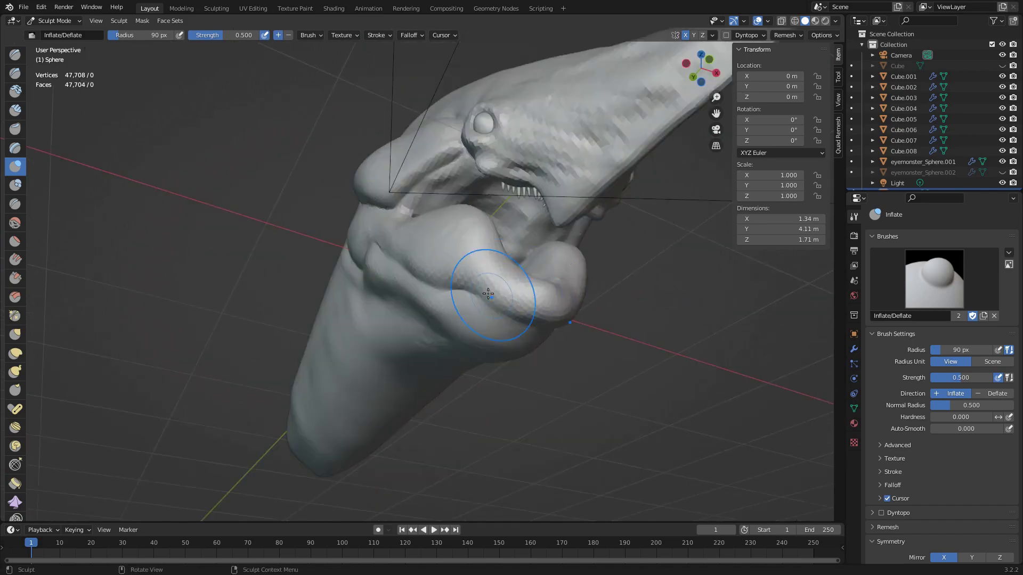
scroll(404, 355, "up", 4)
middle_click_drag(406, 285, 418, 303)
Step: Crease around the mouth, then switch to Grab with brush radius 118
key("shift+c")
scroll(417, 304, "up", 4)
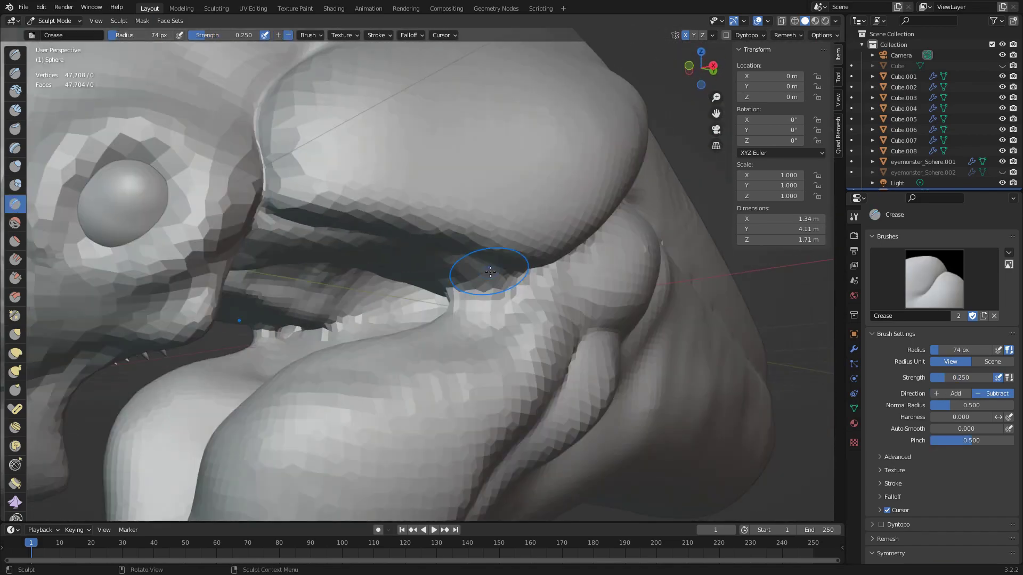
mouse_move(486, 274)
middle_mouse_down()
mouse_move(454, 205)
mouse_move(373, 240)
middle_mouse_up()
scroll(373, 240, "down", 5)
scroll(343, 292, "up", 4)
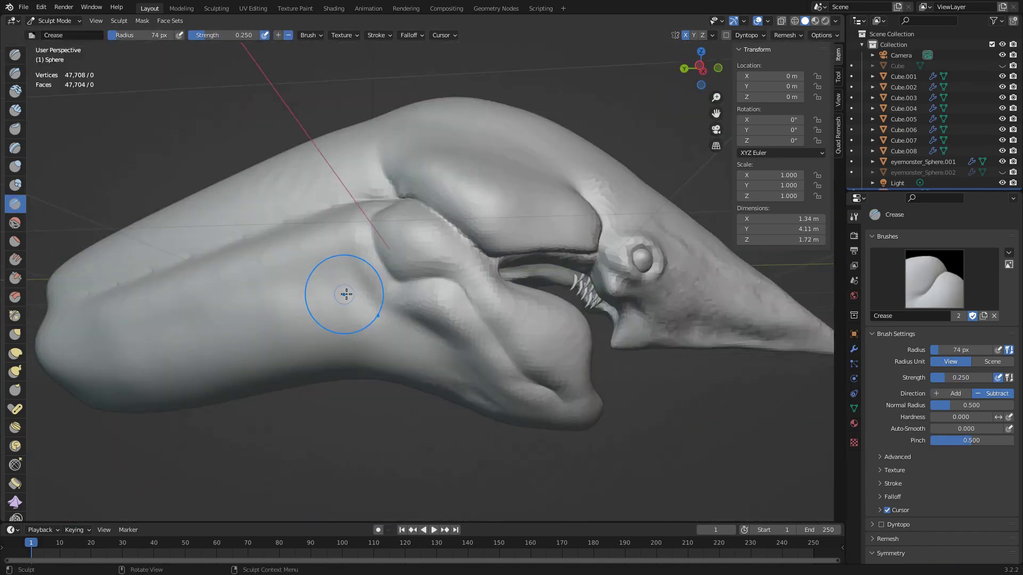
scroll(399, 214, "up", 2)
scroll(399, 215, "down", 4)
key("g")
scroll(434, 274, "up", 3)
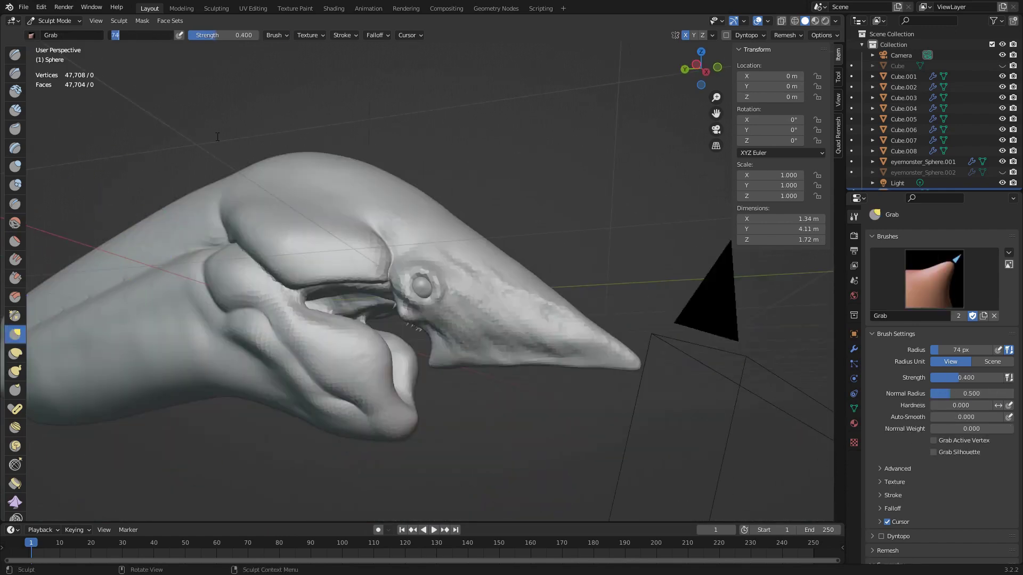
type("118")
key("Return")
scroll(422, 274, "up", 4)
scroll(433, 365, "down", 5)
scroll(373, 267, "up", 5)
Step: Build up the brow and eye area, narrowing the head to about 1.27 m
mouse_move(373, 267)
middle_mouse_down()
mouse_move(358, 268)
mouse_move(398, 226)
middle_mouse_up()
scroll(397, 226, "down", 5)
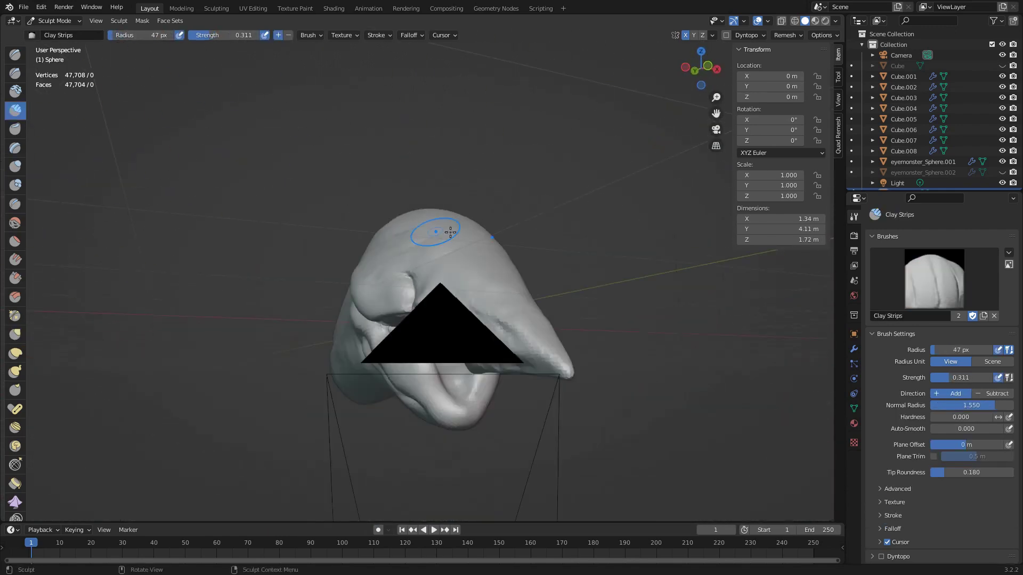
scroll(527, 313, "up", 3)
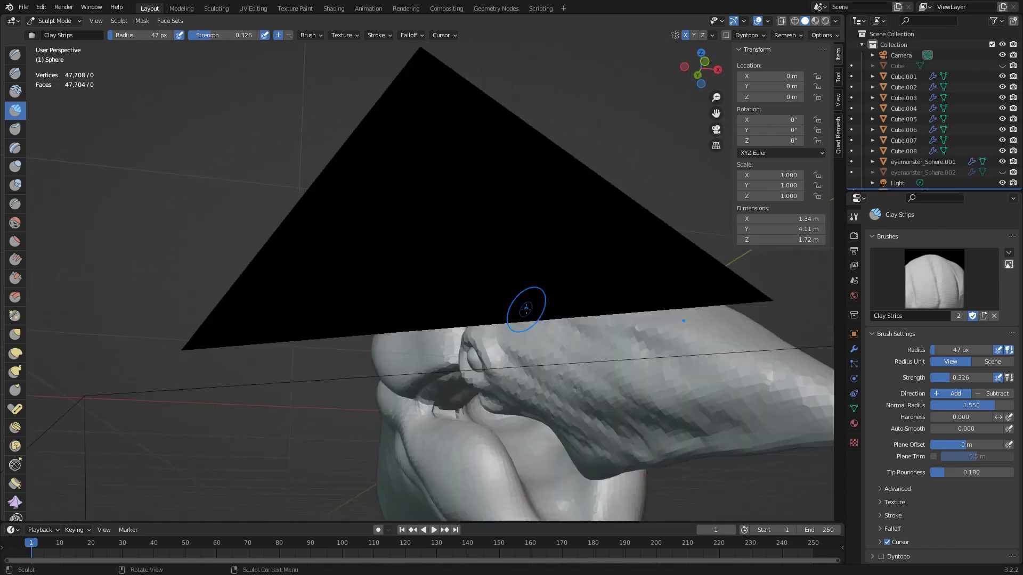
scroll(522, 348, "up", 2)
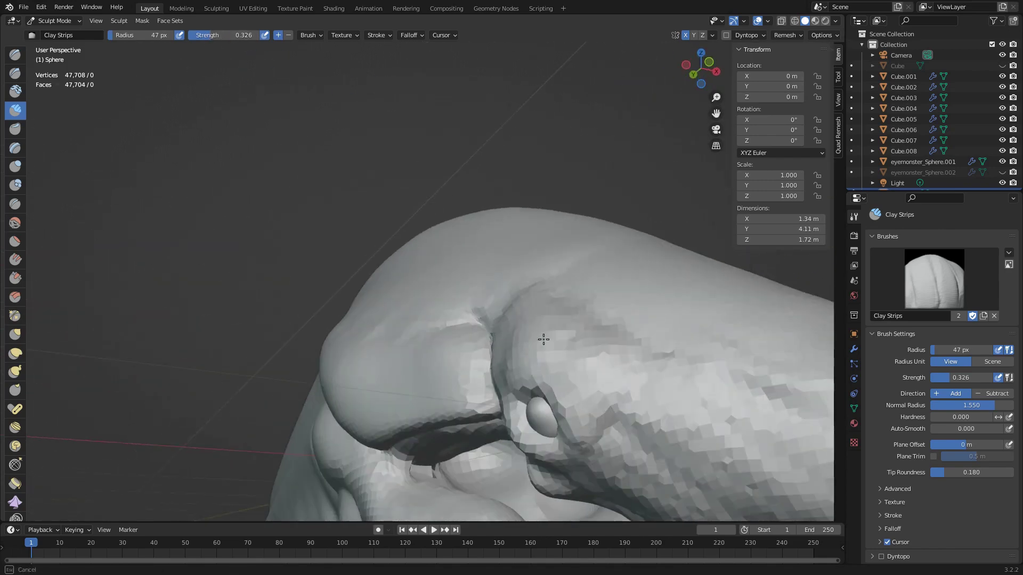
middle_click_drag(543, 339, 480, 373)
scroll(479, 373, "down", 5)
scroll(468, 433, "up", 5)
mouse_move(467, 434)
middle_mouse_down()
mouse_move(540, 423)
mouse_move(424, 339)
middle_mouse_up()
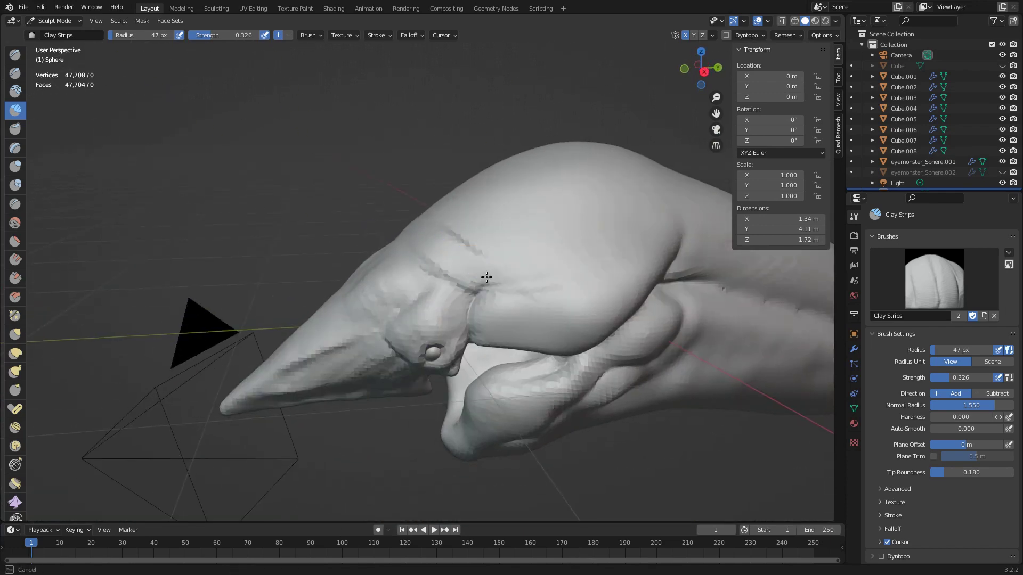
scroll(487, 219, "up", 3)
mouse_move(484, 288)
middle_mouse_down()
mouse_move(486, 219)
mouse_move(621, 315)
mouse_move(465, 269)
mouse_move(452, 280)
mouse_move(470, 299)
mouse_move(430, 255)
mouse_move(406, 320)
middle_mouse_up()
scroll(469, 299, "down", 5)
Step: Pull and draw on the side and front of the head with Grab and Draw brushes
key("g")
scroll(429, 256, "up", 4)
scroll(437, 307, "up", 3)
key("x")
scroll(455, 306, "up", 2)
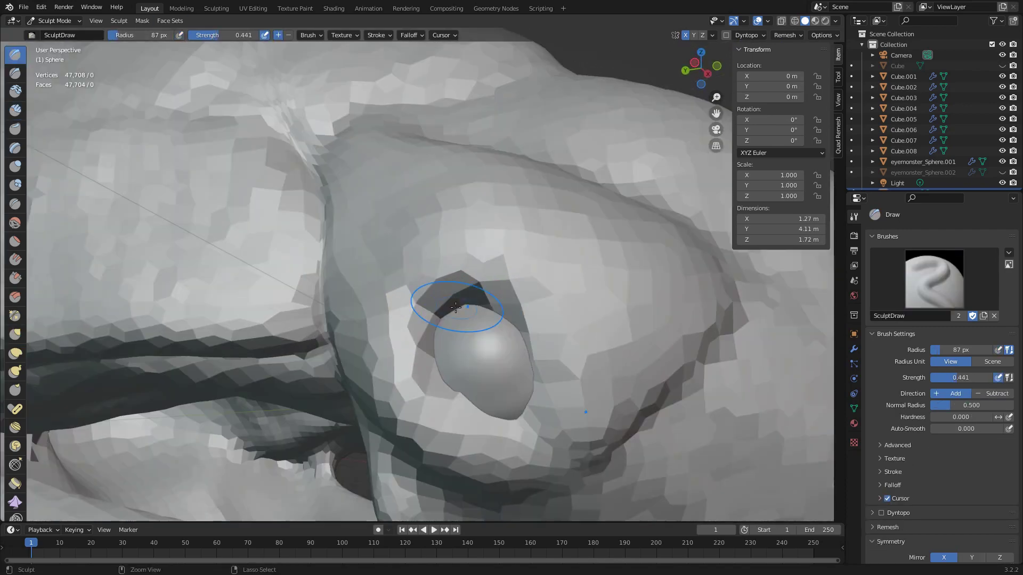
scroll(524, 419, "down", 6)
middle_click_drag(525, 419, 373, 320)
key("g")
scroll(325, 294, "up", 5)
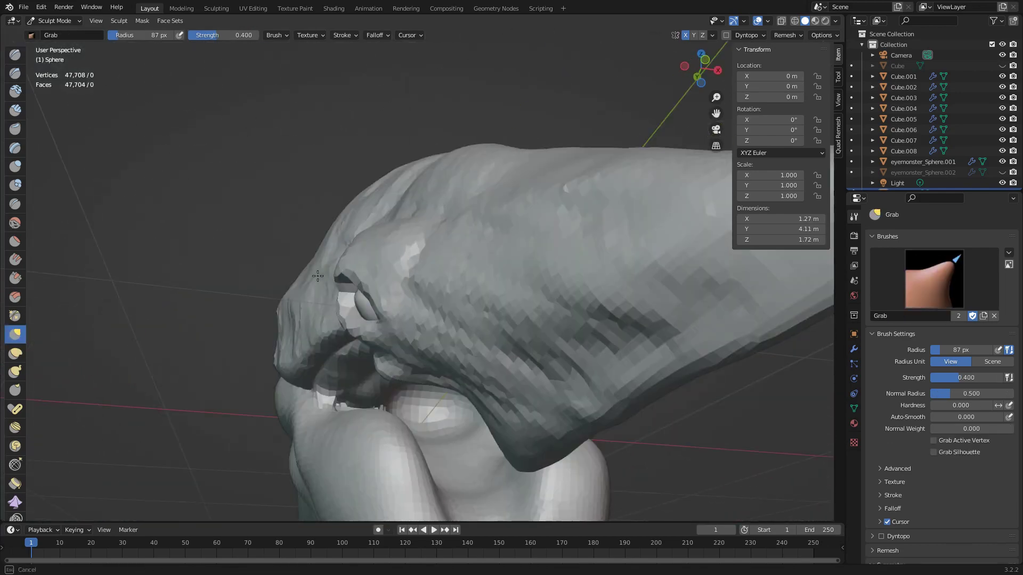
middle_click_drag(317, 276, 421, 314)
scroll(367, 296, "down", 4)
middle_click_drag(504, 338, 399, 309)
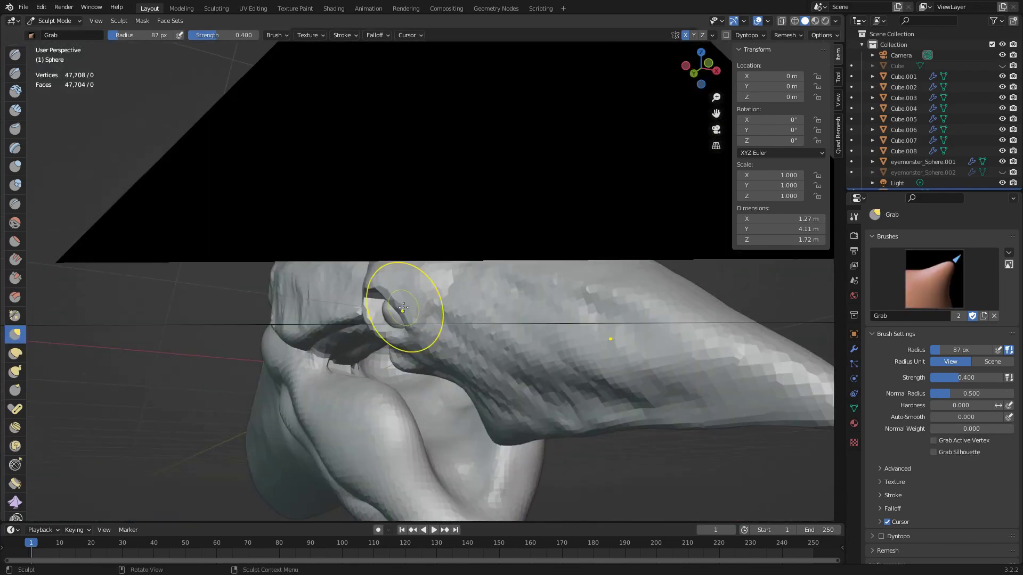
Step: Build up forms around the head and mouth with Clay Strips
key("c")
mouse_move(399, 195)
middle_mouse_down()
mouse_move(377, 286)
mouse_move(471, 307)
middle_mouse_up()
scroll(366, 302, "up", 4)
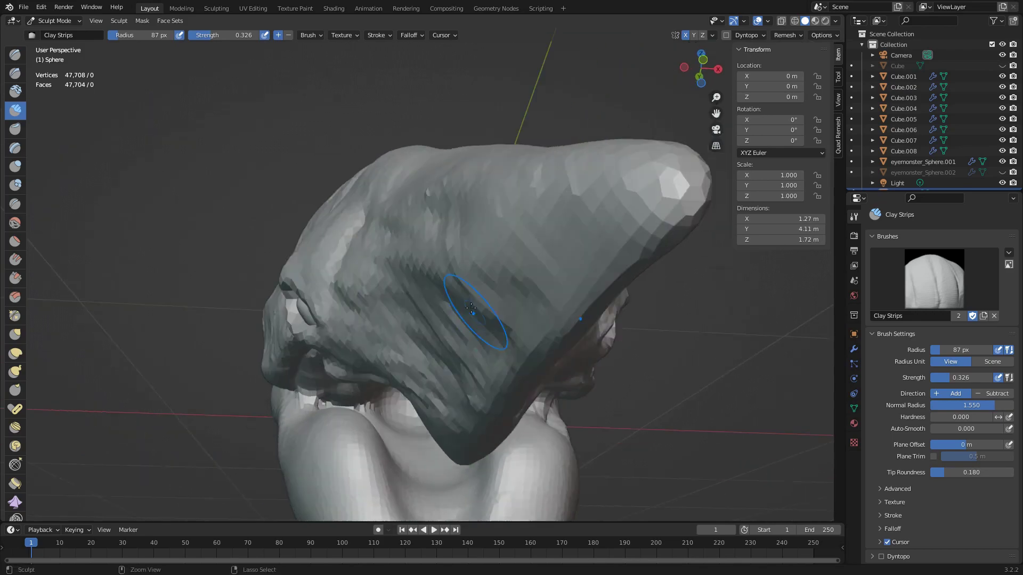
mouse_move(461, 357)
middle_mouse_down()
mouse_move(468, 406)
mouse_move(457, 368)
mouse_move(468, 331)
mouse_move(424, 386)
middle_mouse_up()
scroll(469, 406, "down", 4)
scroll(458, 368, "up", 4)
scroll(468, 331, "up", 3)
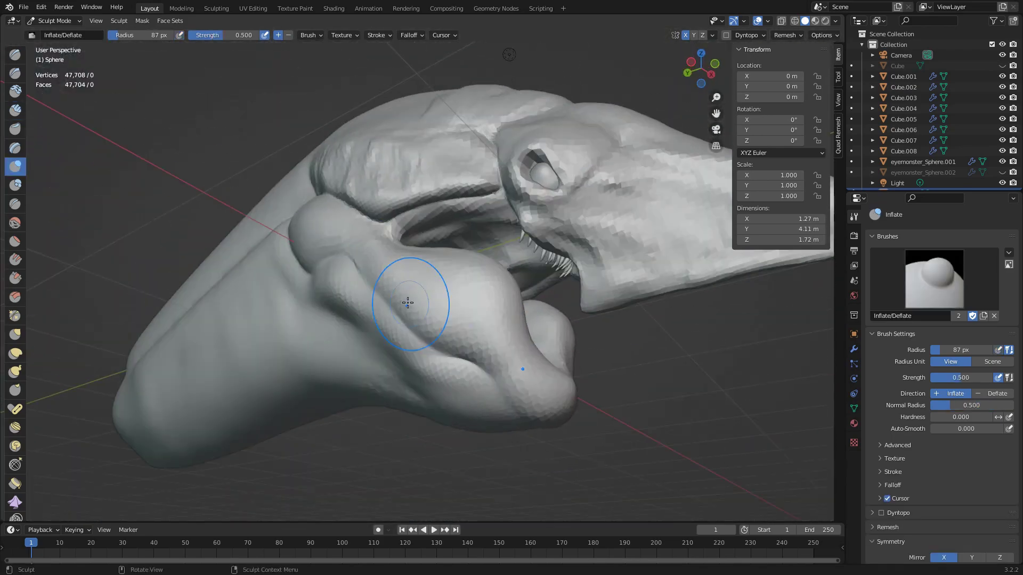
mouse_move(407, 303)
middle_mouse_down()
mouse_move(296, 217)
mouse_move(540, 342)
middle_mouse_up()
scroll(436, 319, "up", 5)
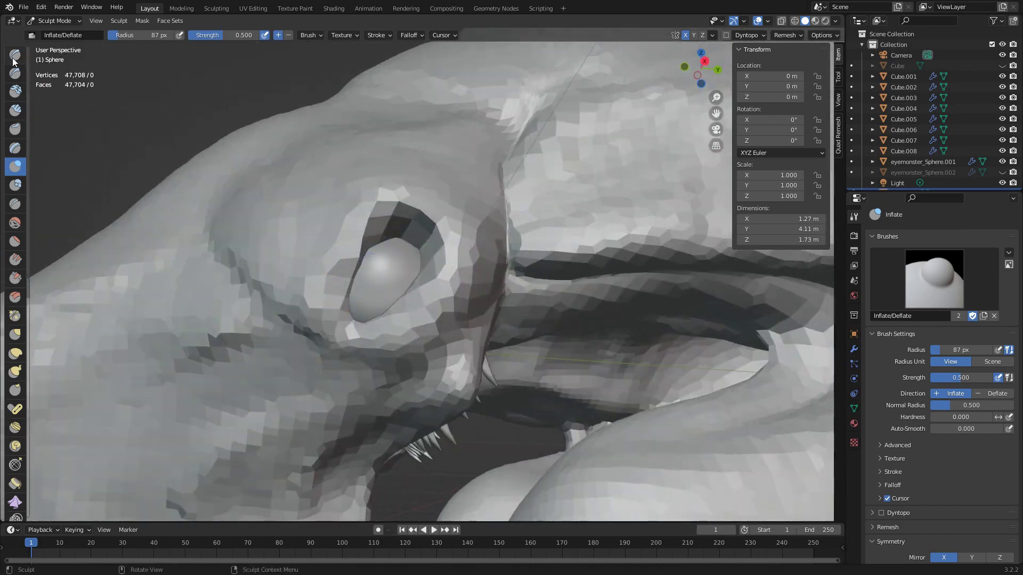
scroll(436, 319, "down", 6)
Step: Grab the lid shape around the eye and inflate the surrounding skin
key("g")
scroll(435, 319, "up", 5)
scroll(436, 319, "down", 2)
middle_click_drag(436, 319, 436, 310)
scroll(437, 309, "up", 5)
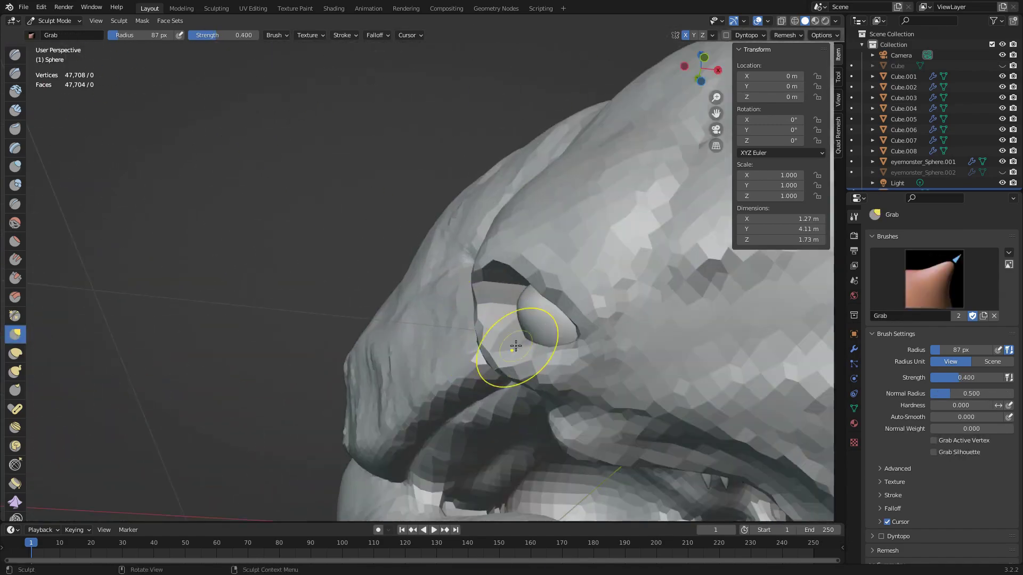
middle_click_drag(521, 338, 474, 354)
scroll(475, 354, "down", 5)
key("i")
scroll(392, 279, "up", 4)
mouse_move(392, 279)
middle_mouse_down()
mouse_move(408, 307)
mouse_move(378, 164)
middle_mouse_up()
key("g")
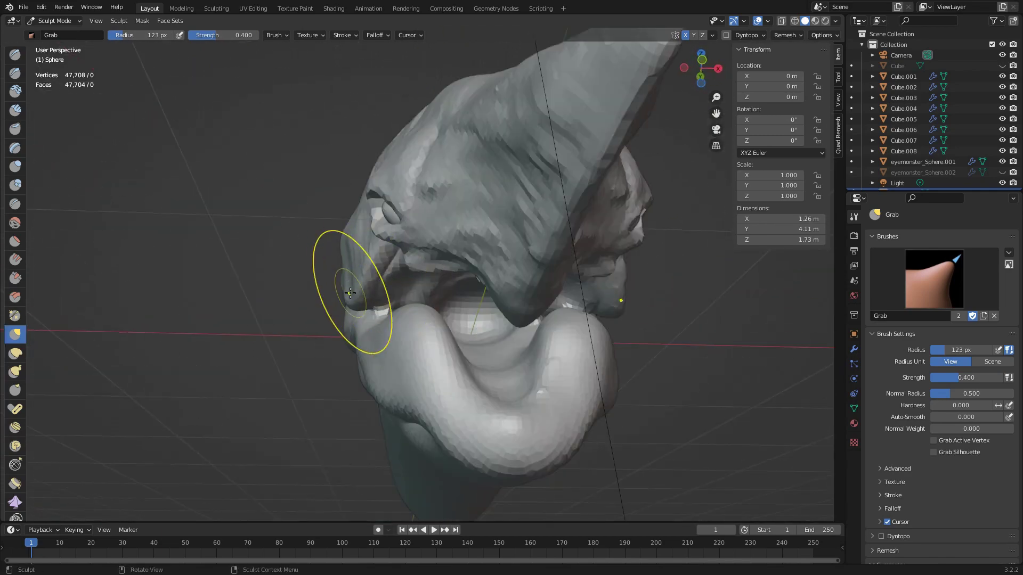
scroll(350, 292, "up", 3)
Step: Crease the lips around the fangs and above the eye, slimming the head to about 1.22 m
middle_click_drag(350, 292, 427, 320)
scroll(427, 319, "down", 4)
scroll(491, 297, "up", 4)
middle_click_drag(492, 297, 21, 205)
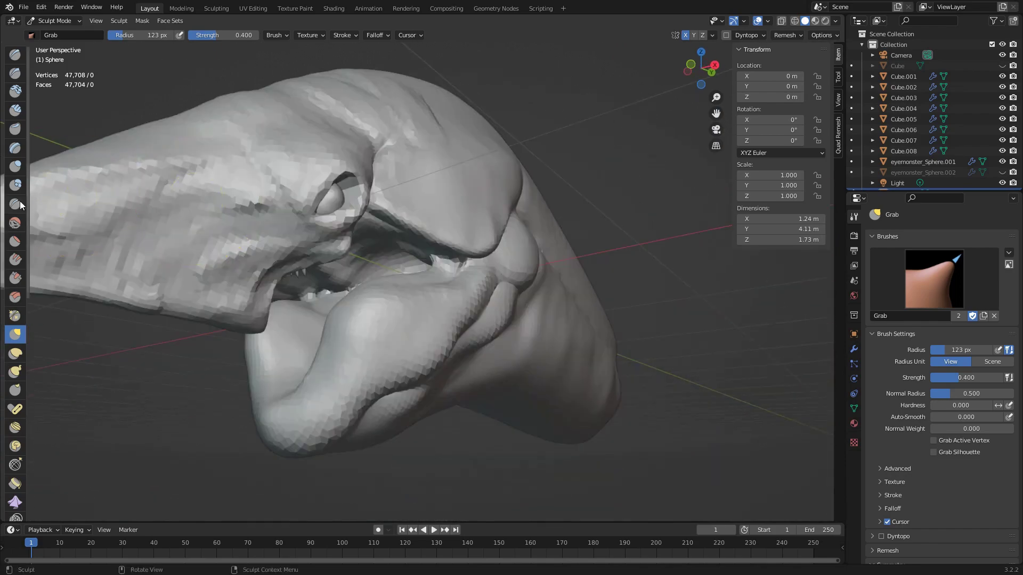
left_click(21, 205)
mouse_move(373, 293)
middle_mouse_down()
mouse_move(460, 353)
mouse_move(446, 362)
mouse_move(520, 236)
mouse_move(418, 267)
mouse_move(358, 258)
middle_mouse_up()
scroll(418, 267, "down", 4)
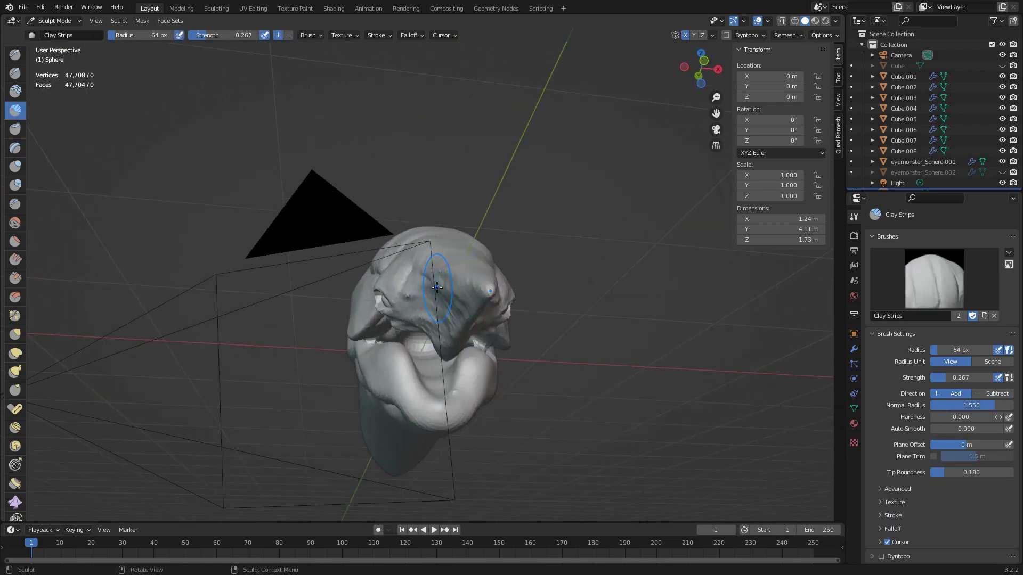
mouse_move(436, 287)
middle_mouse_down()
mouse_move(456, 217)
mouse_move(384, 246)
mouse_move(338, 228)
mouse_move(436, 358)
mouse_move(280, 56)
middle_mouse_up()
scroll(456, 217, "down", 3)
scroll(407, 230, "up", 3)
scroll(338, 229, "down", 5)
scroll(337, 229, "up", 6)
scroll(470, 288, "down", 5)
key("g")
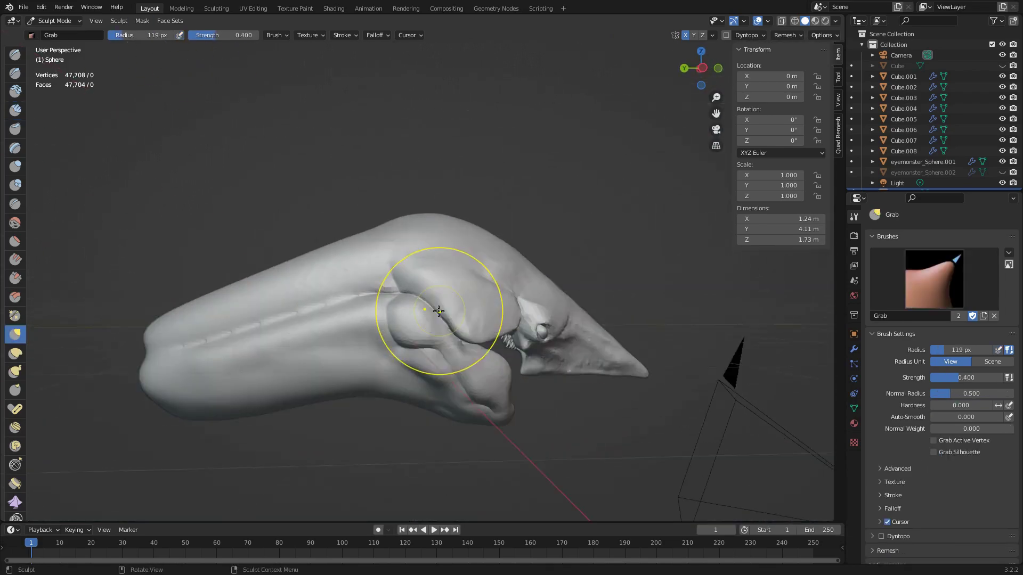
scroll(445, 320, "up", 5)
Step: Orbit to a side view of the creature's head
mouse_move(308, 286)
middle_mouse_down()
mouse_move(392, 273)
mouse_move(532, 318)
middle_mouse_up()
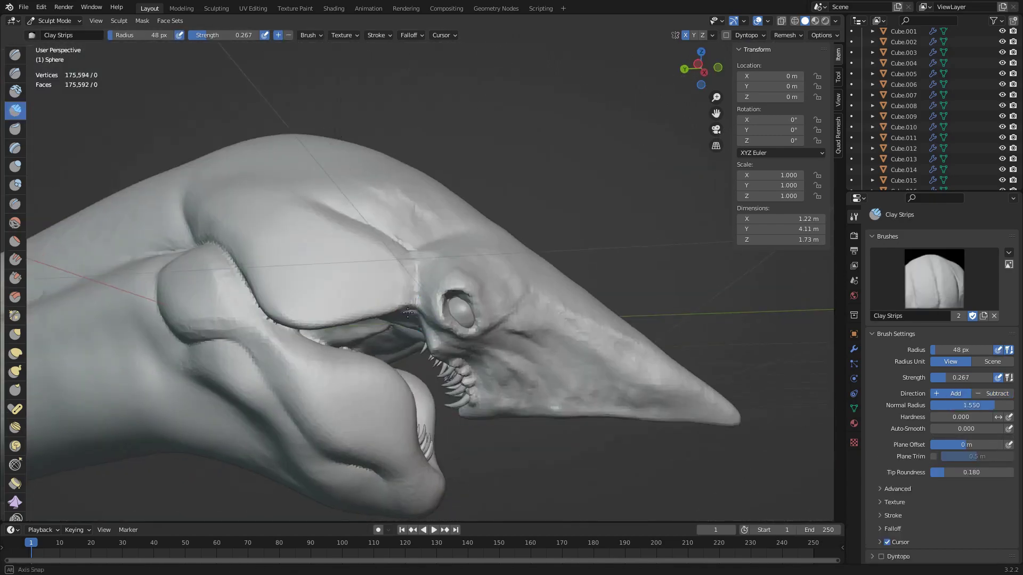
Step: Orbit the widened head from front views, then move in close on its side
middle_click_drag(405, 187, 440, 294)
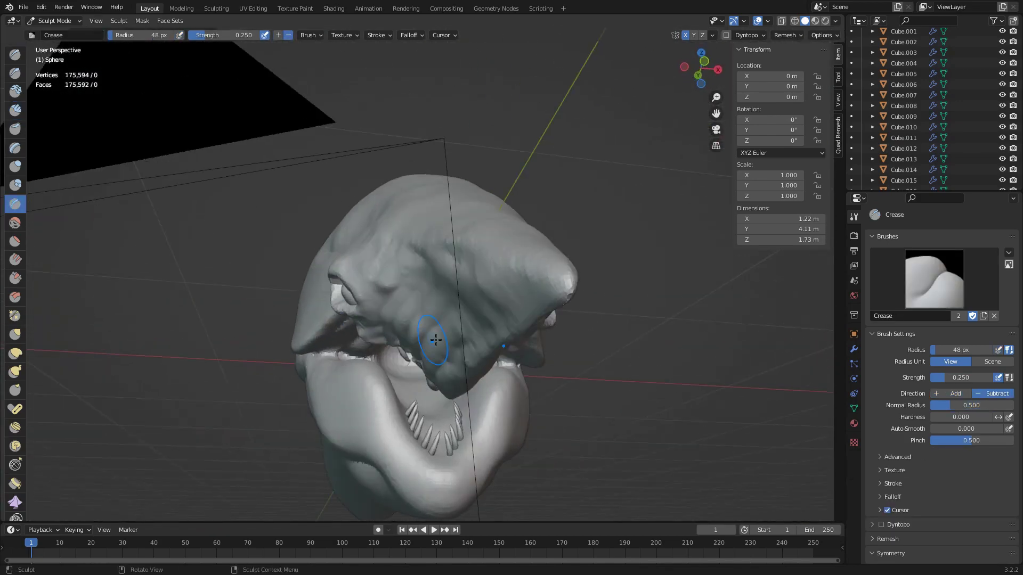
middle_click_drag(448, 360, 327, 307)
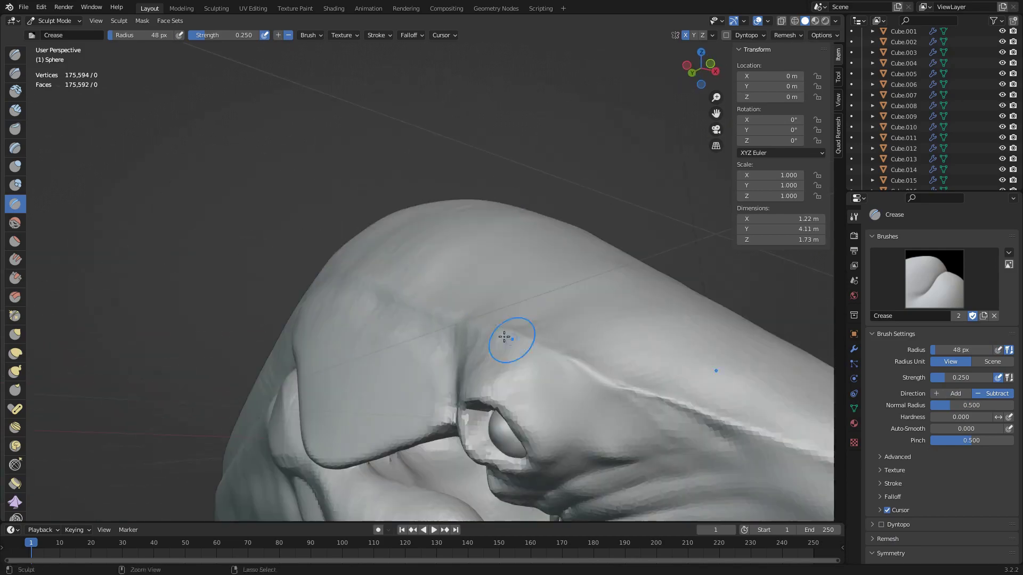
mouse_move(664, 397)
middle_mouse_down()
mouse_move(409, 305)
mouse_move(445, 299)
mouse_move(293, 231)
middle_mouse_up()
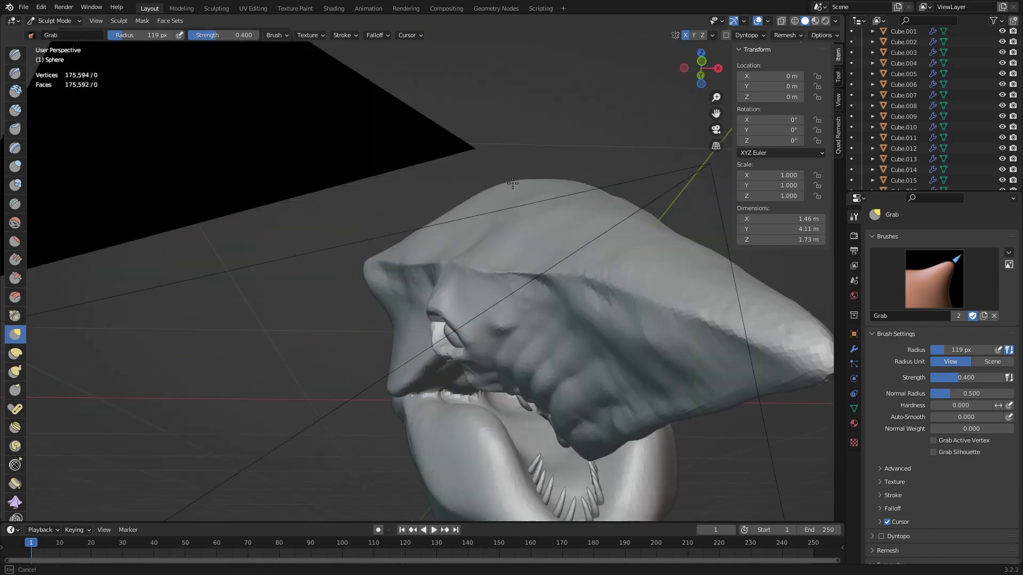
middle_click_drag(397, 325, 461, 283)
scroll(462, 283, "up", 5)
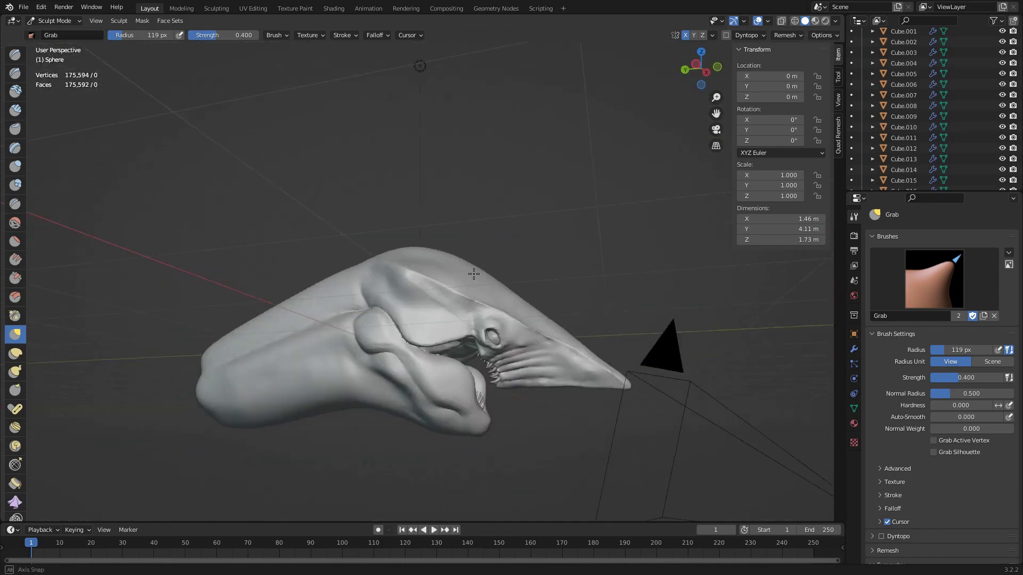
middle_click_drag(326, 256, 468, 274)
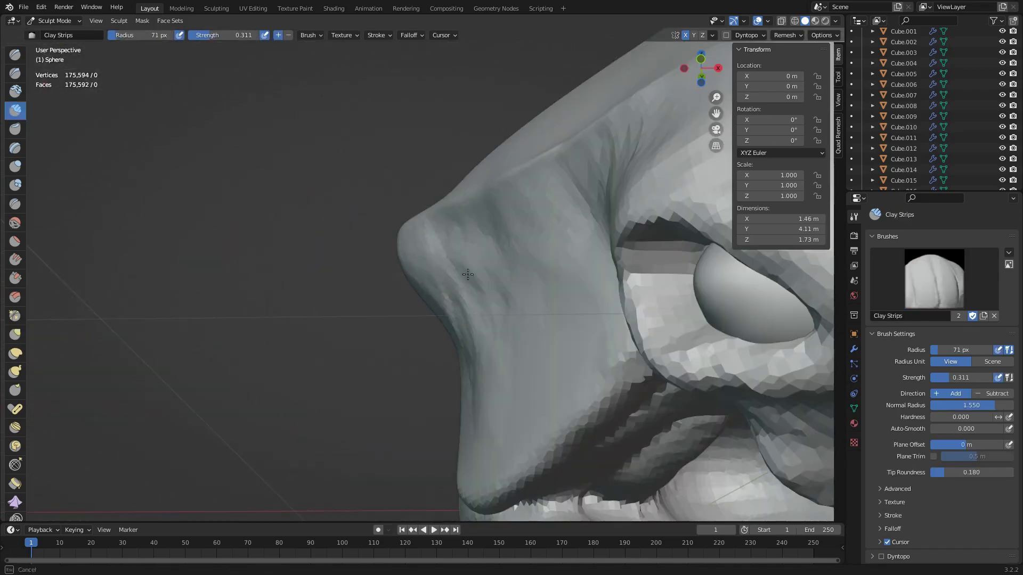
middle_click_drag(582, 365, 418, 261, "ctrl")
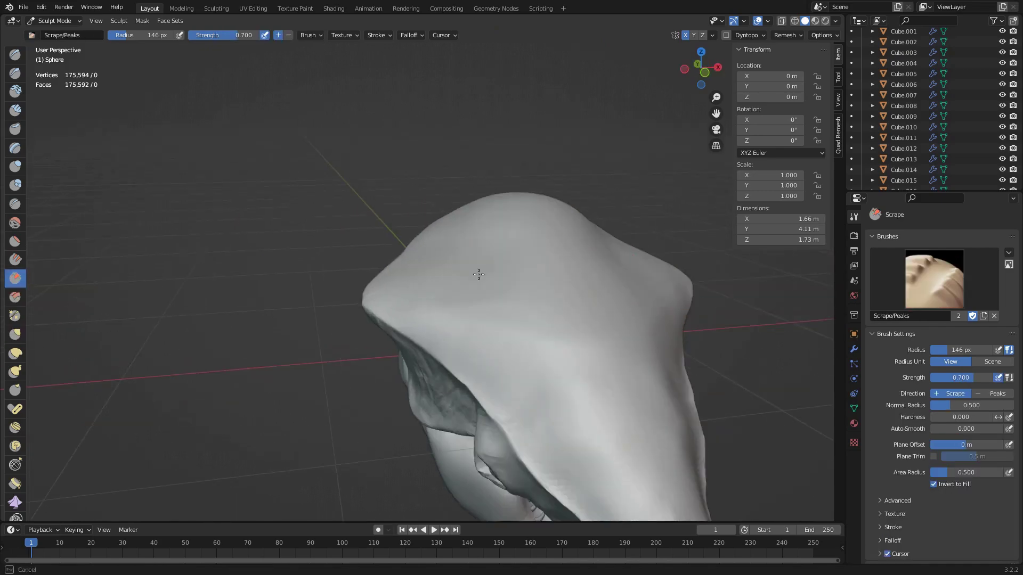
Step: Orbit from a top view to a side view of the crest and zoom in
middle_click_drag(478, 275, 500, 265)
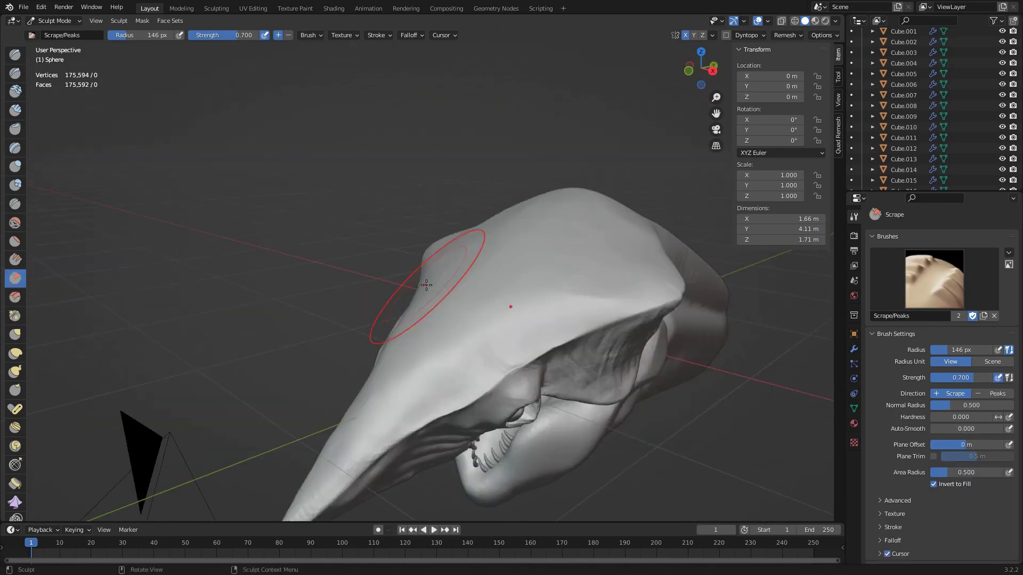
mouse_move(522, 345)
middle_mouse_down()
mouse_move(658, 370)
mouse_move(571, 319)
mouse_move(446, 297)
mouse_move(385, 304)
middle_mouse_up()
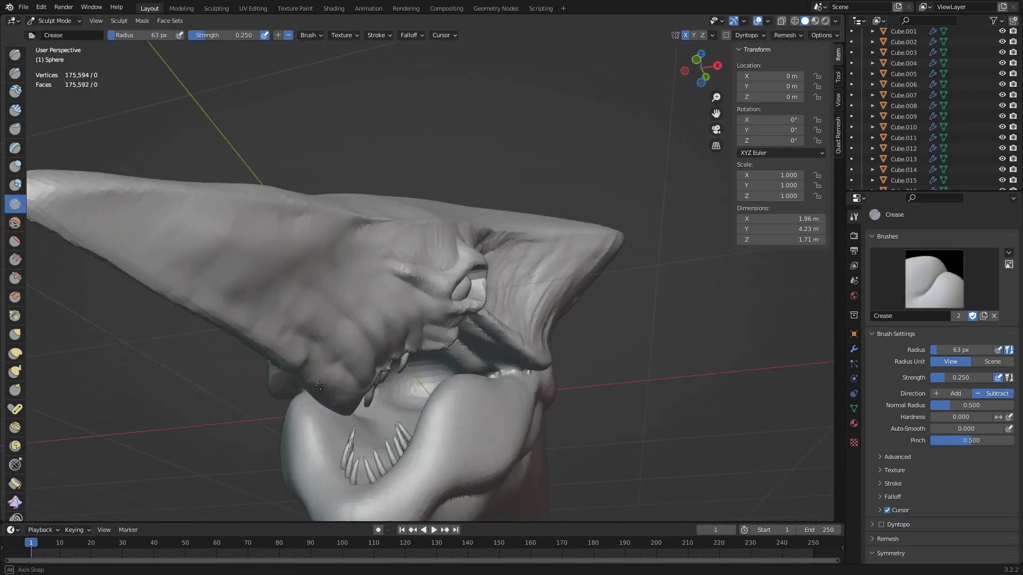
scroll(587, 253, "up", 3)
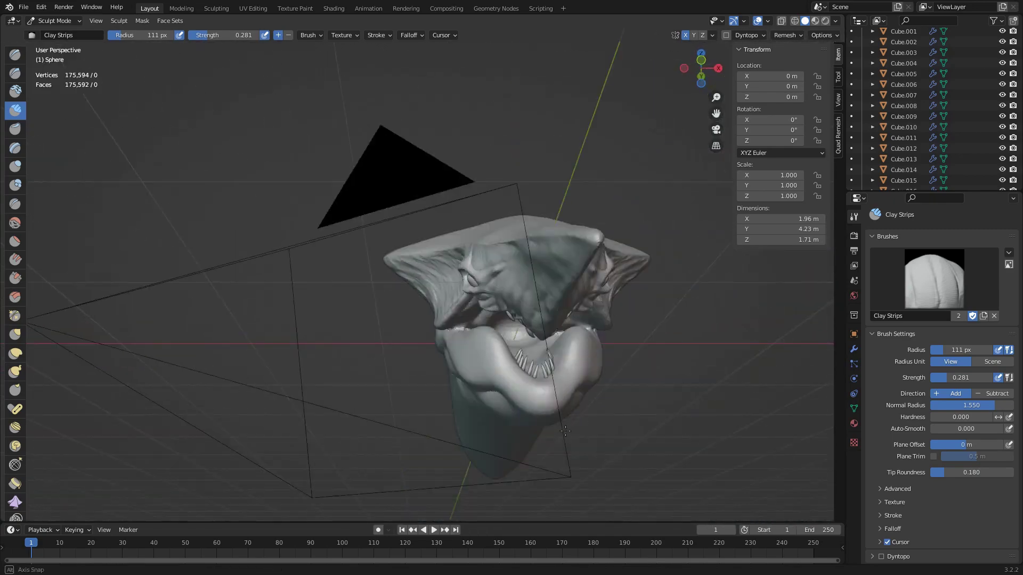
Step: Select the Grab brush and frame a close-up of the snout and eye
key("g")
mouse_move(565, 431)
middle_mouse_down()
mouse_move(244, 153)
mouse_move(554, 176)
mouse_move(434, 331)
mouse_move(439, 300)
middle_mouse_up()
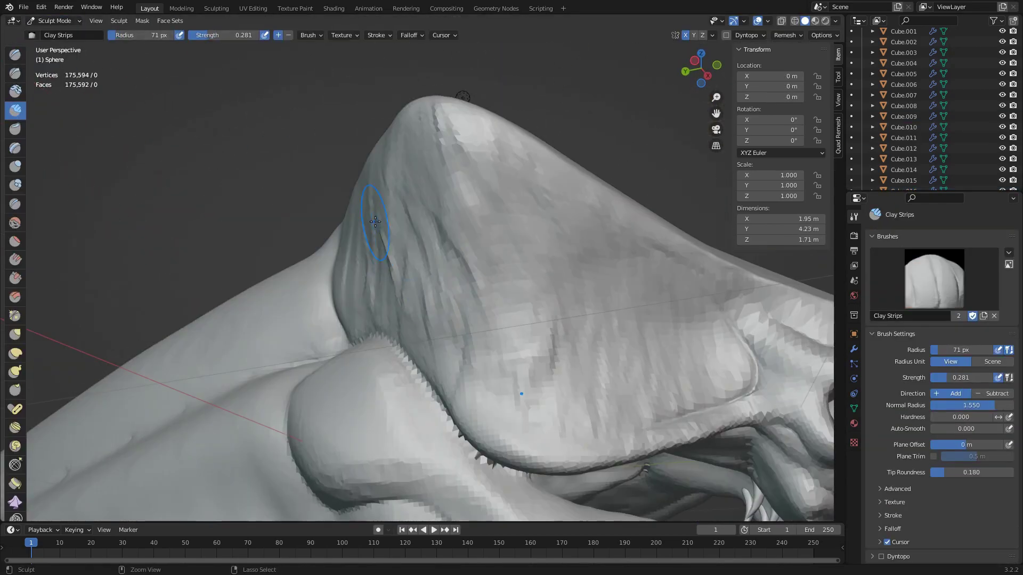
middle_click_drag(375, 222, 496, 368)
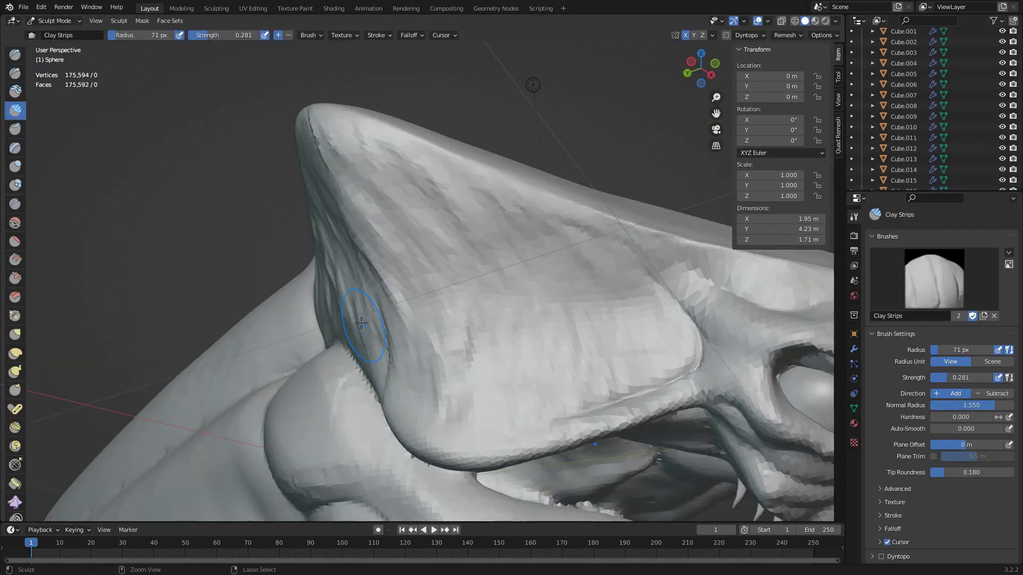
scroll(497, 554, "down", 5)
scroll(461, 334, "up", 6)
mouse_move(461, 334)
middle_mouse_down()
mouse_move(457, 235)
mouse_move(524, 346)
mouse_move(342, 252)
middle_mouse_up()
Step: Grab the crest tip outward, undo that pull, then pull the crest's left side out
key("g")
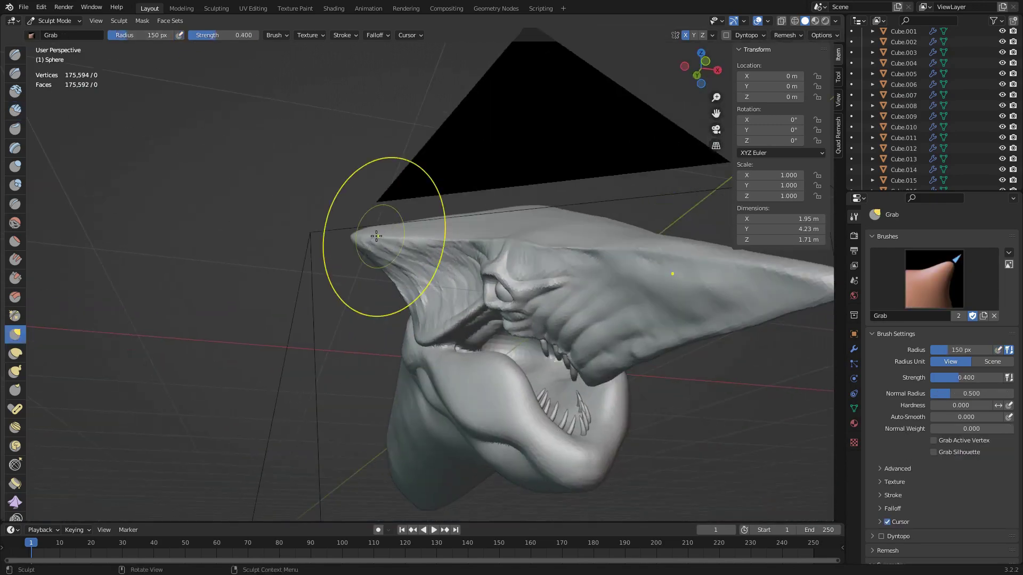
left_click_drag(342, 252, 374, 279)
key("ctrl+z")
scroll(338, 423, "down", 5)
scroll(351, 320, "up", 7)
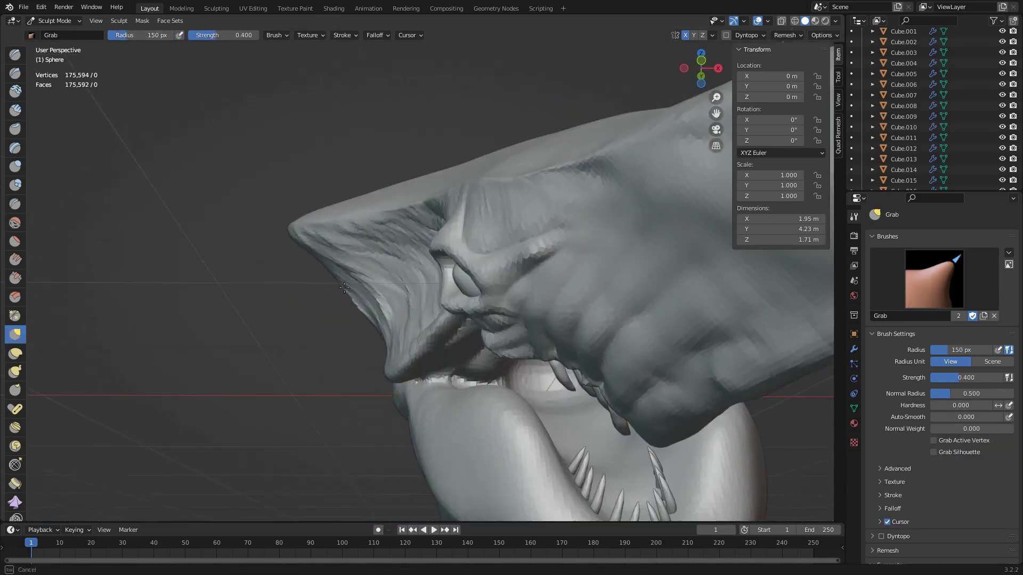
mouse_move(352, 319)
middle_mouse_down()
mouse_move(372, 267)
mouse_move(364, 257)
middle_mouse_up()
left_click_drag(364, 256, 365, 263)
mouse_move(366, 263)
middle_mouse_down()
mouse_move(392, 343)
mouse_move(468, 297)
mouse_move(378, 290)
mouse_move(405, 287)
mouse_move(302, 303)
mouse_move(491, 372)
mouse_move(434, 286)
middle_mouse_up()
Step: Try the Crease brush, return to Grab, and review the head from the side
scroll(405, 288, "up", 6)
scroll(411, 263, "up", 3)
key("shift+c")
scroll(303, 303, "down", 5)
key("g")
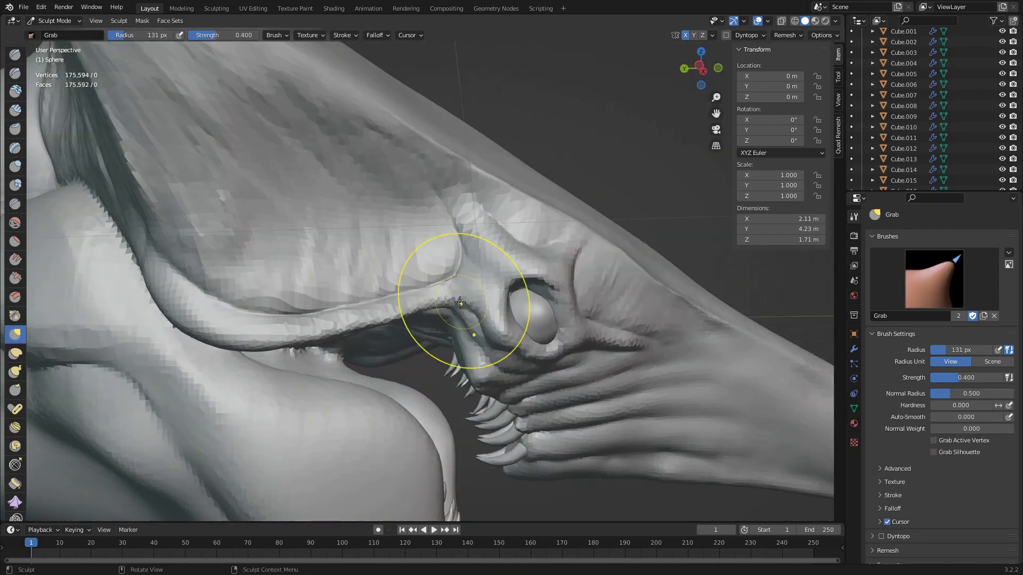
scroll(315, 278, "up", 4)
scroll(275, 244, "down", 5)
mouse_move(275, 244)
middle_mouse_down()
mouse_move(285, 331)
mouse_move(370, 282)
mouse_move(285, 194)
mouse_move(577, 332)
mouse_move(338, 226)
mouse_move(411, 224)
mouse_move(551, 274)
middle_mouse_up()
scroll(362, 287, "up", 4)
scroll(369, 282, "down", 5)
scroll(369, 282, "up", 5)
Step: Switch to the Scrape brush and inspect the head from below
key("shift+t")
scroll(56, 124, "up", 2)
scroll(577, 332, "up", 3)
scroll(576, 332, "down", 4)
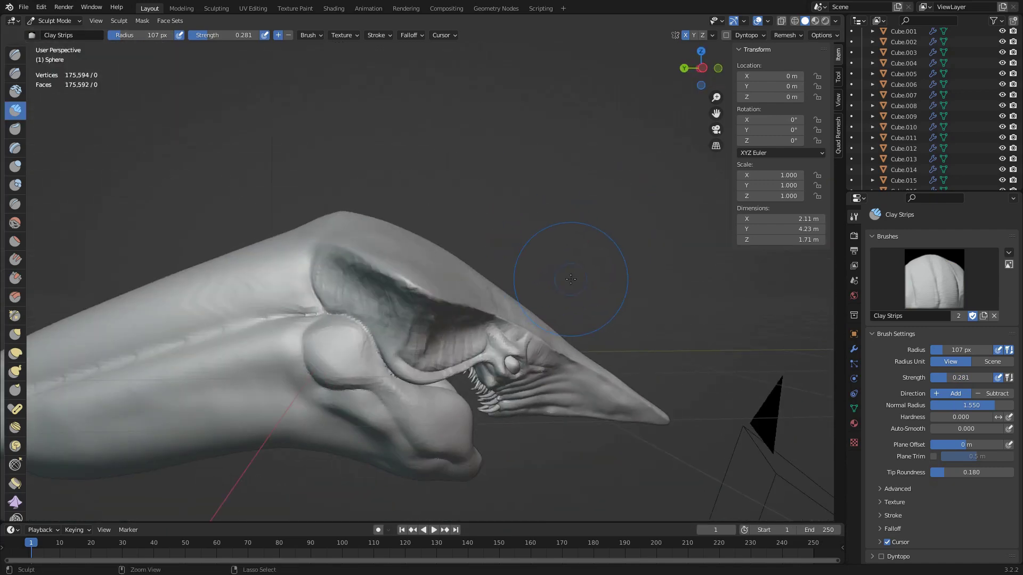
scroll(309, 320, "down", 3)
middle_click_drag(308, 319, 393, 229)
Step: Crease grooves into the jaw plates from front-on views of the mouth and teeth
scroll(423, 241, "up", 5)
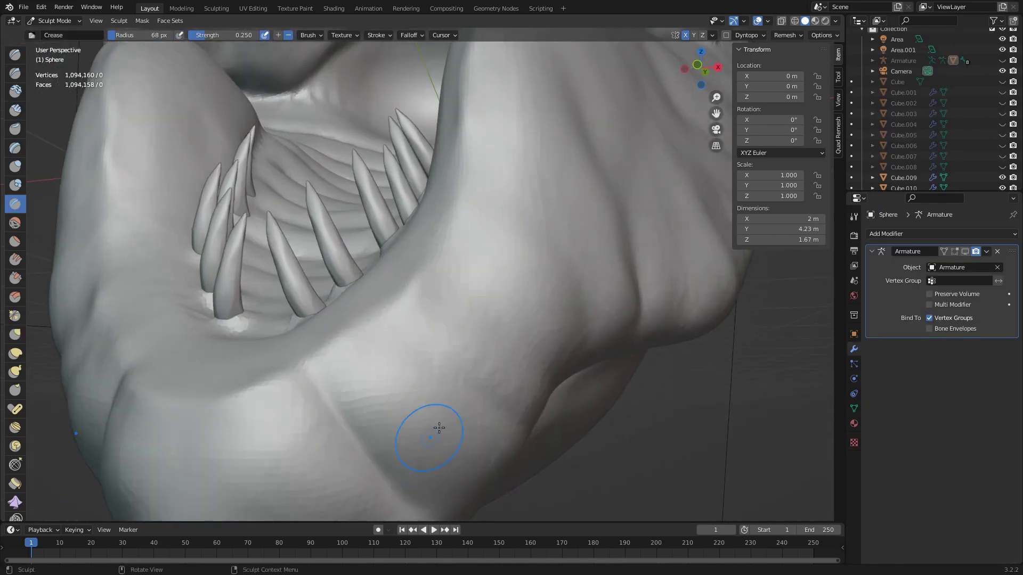
middle_click_drag(492, 423, 471, 394)
scroll(427, 260, "down", 4)
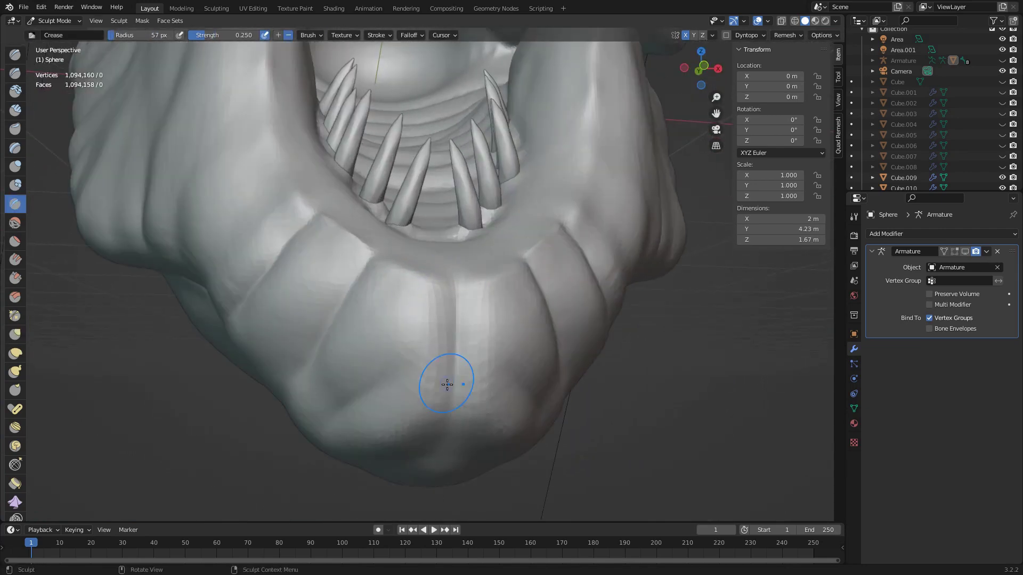
mouse_move(354, 400)
middle_mouse_down()
mouse_move(361, 357)
mouse_move(373, 434)
middle_mouse_up()
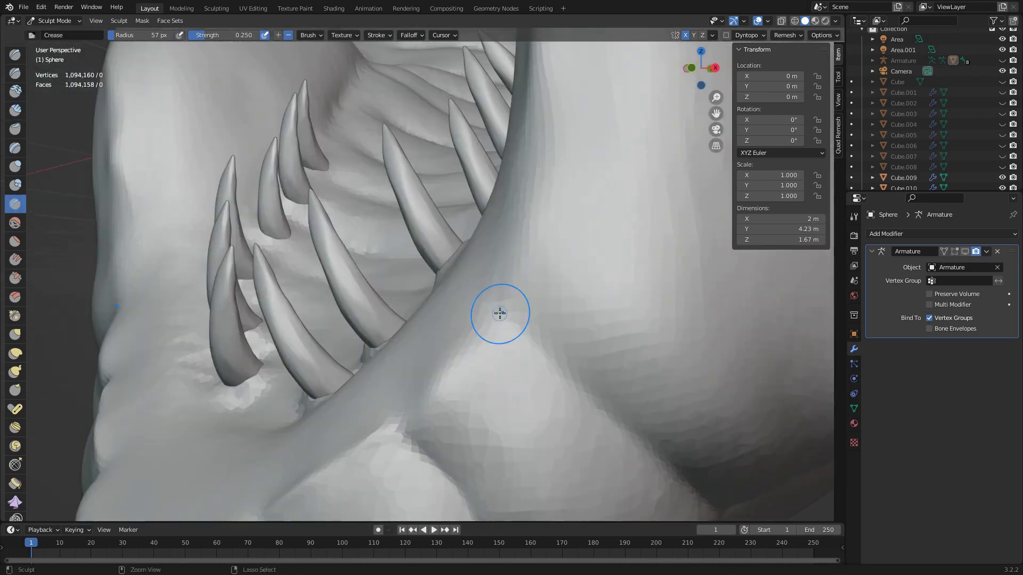
mouse_move(500, 313)
middle_mouse_down()
mouse_move(455, 340)
mouse_move(377, 235)
mouse_move(507, 221)
middle_mouse_up()
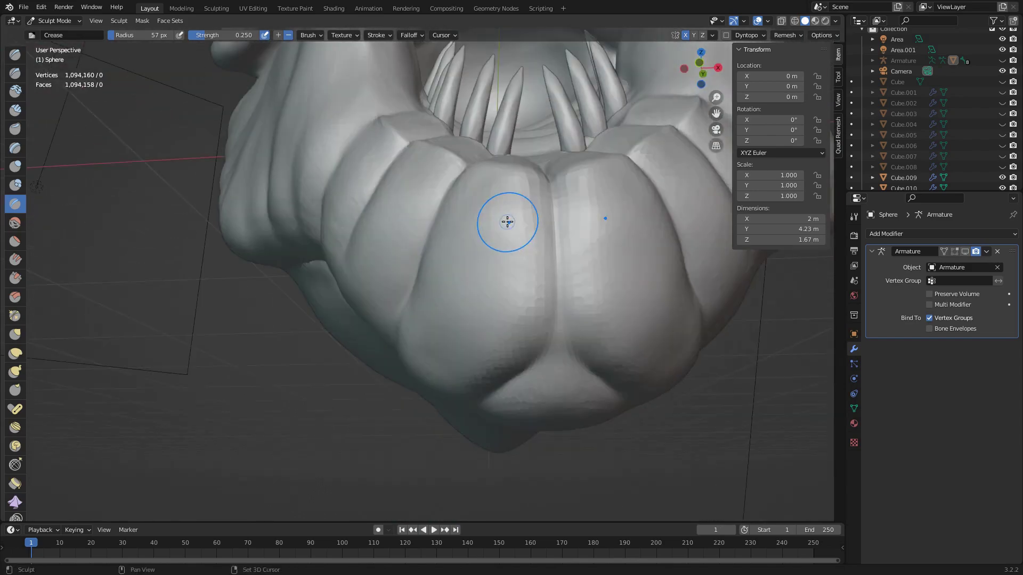
middle_click_drag(583, 327, 533, 335)
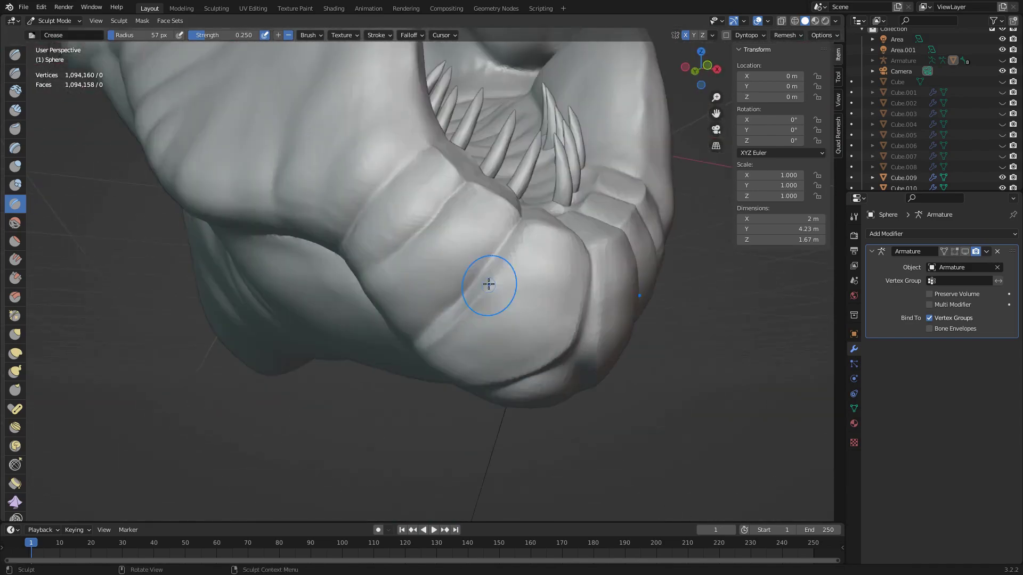
middle_click_drag(516, 238, 401, 243)
mouse_move(443, 288)
middle_mouse_down()
mouse_move(516, 338)
mouse_move(439, 302)
mouse_move(382, 411)
mouse_move(456, 269)
mouse_move(354, 304)
mouse_move(451, 359)
mouse_move(415, 262)
mouse_move(417, 206)
mouse_move(471, 358)
middle_mouse_up()
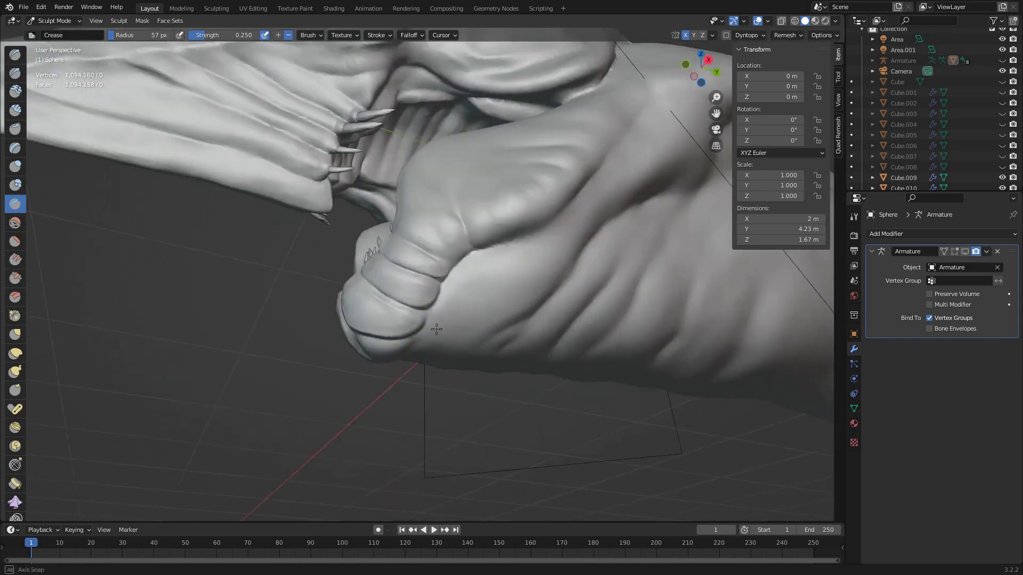
scroll(470, 358, "up", 3)
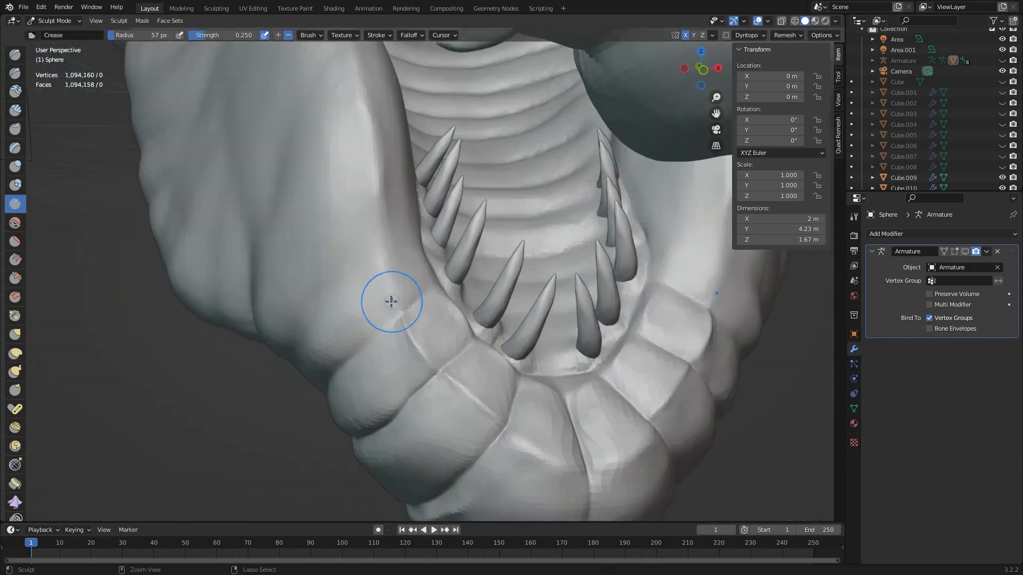
mouse_move(391, 302)
middle_mouse_down()
mouse_move(433, 258)
mouse_move(440, 224)
mouse_move(338, 263)
mouse_move(395, 248)
mouse_move(499, 354)
middle_mouse_up()
scroll(396, 247, "down", 5)
scroll(508, 342, "up", 4)
Step: Continue creasing the lower lip and jaw plates from side and top-rear views
mouse_move(507, 434)
middle_mouse_down()
mouse_move(437, 320)
mouse_move(373, 267)
mouse_move(371, 220)
mouse_move(411, 444)
mouse_move(468, 331)
mouse_move(388, 301)
mouse_move(412, 328)
mouse_move(411, 347)
mouse_move(377, 342)
middle_mouse_up()
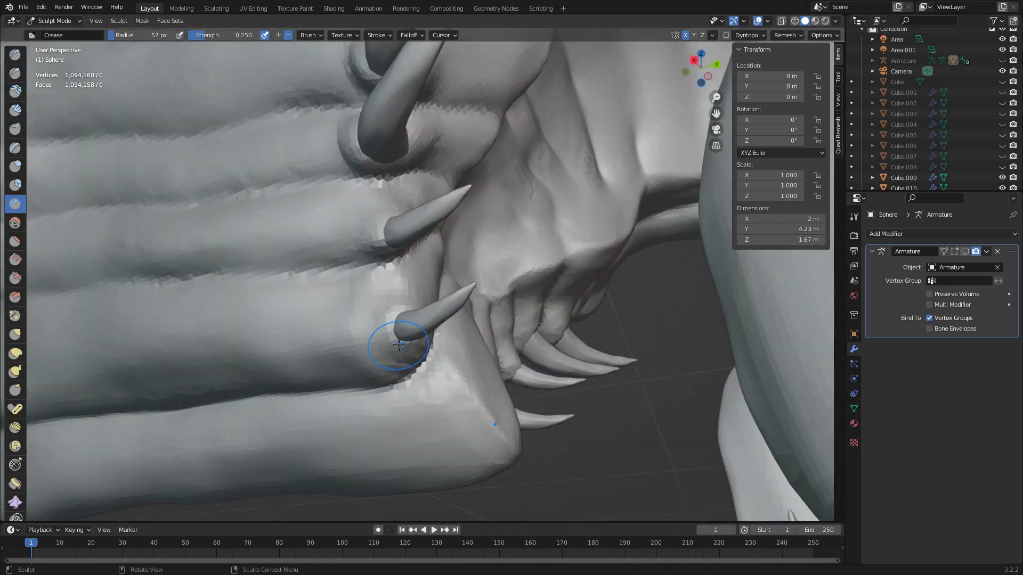
scroll(377, 343, "down", 5)
scroll(444, 330, "up", 8)
middle_click_drag(443, 329, 443, 329)
scroll(444, 330, "down", 4)
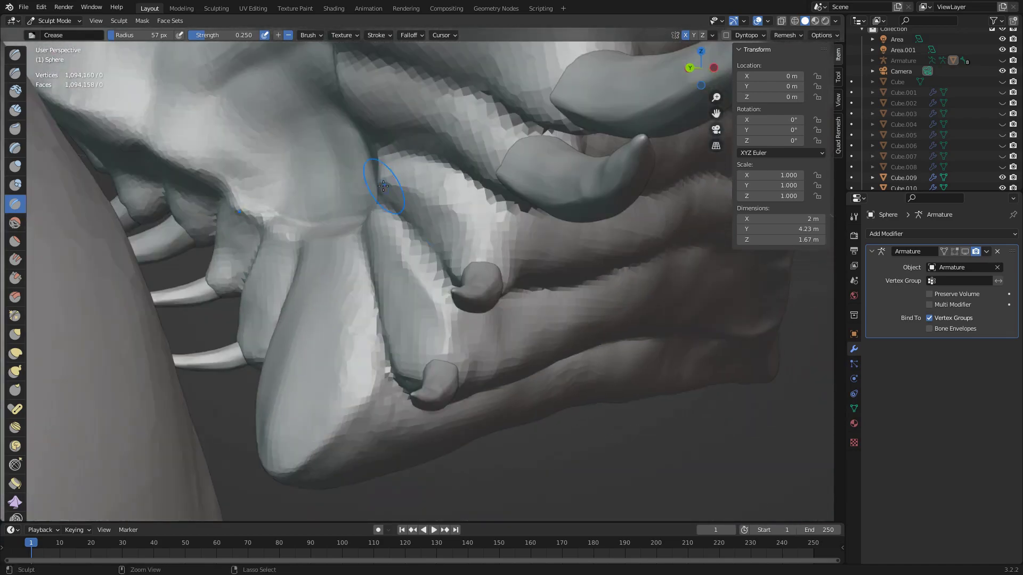
mouse_move(383, 185)
middle_mouse_down()
mouse_move(539, 206)
mouse_move(549, 178)
mouse_move(450, 375)
middle_mouse_up()
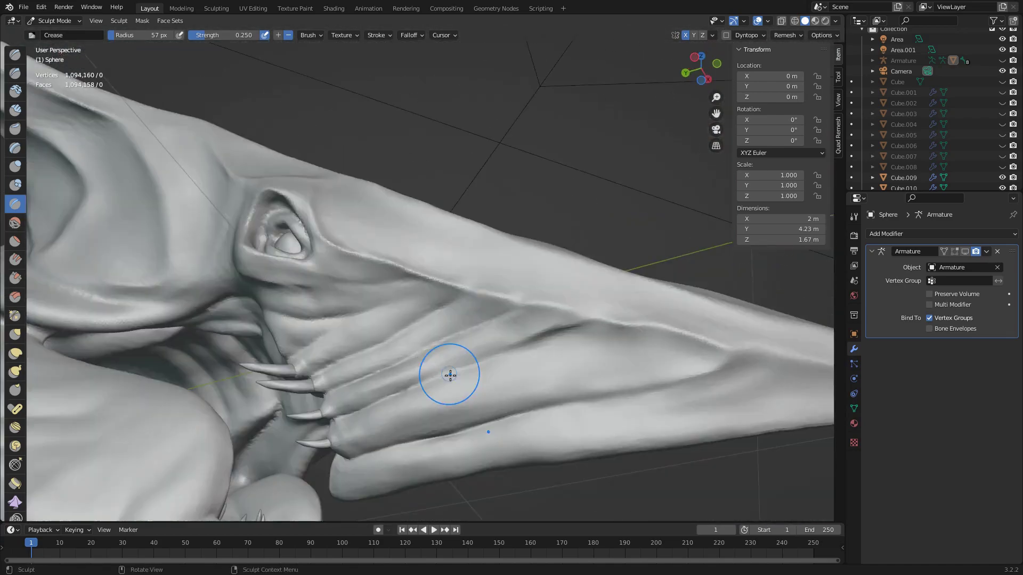
scroll(450, 375, "up", 3)
scroll(445, 338, "down", 5)
scroll(418, 234, "up", 5)
scroll(418, 234, "down", 5)
middle_click_drag(418, 235, 479, 333)
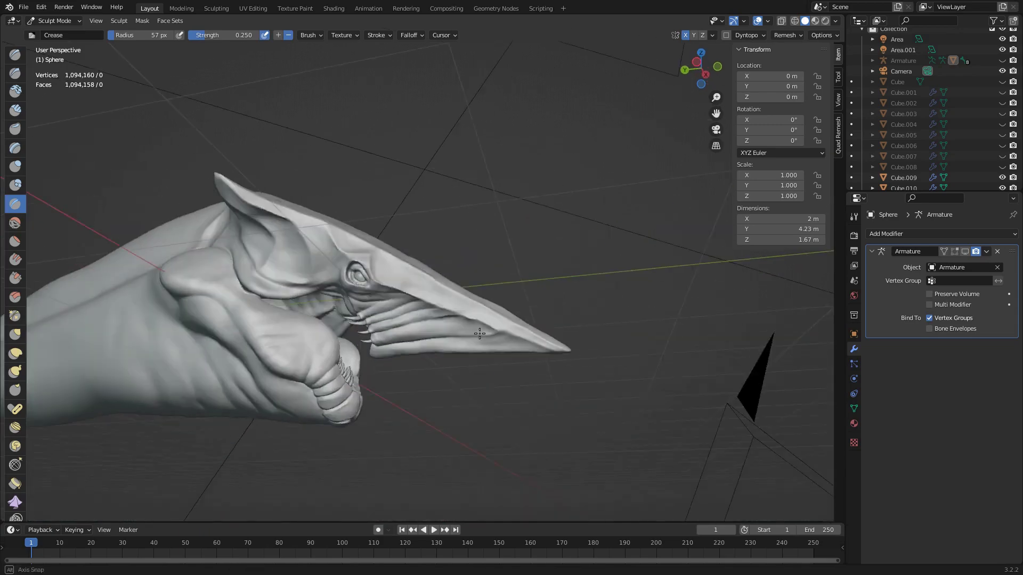
middle_click_drag(342, 336, 442, 397)
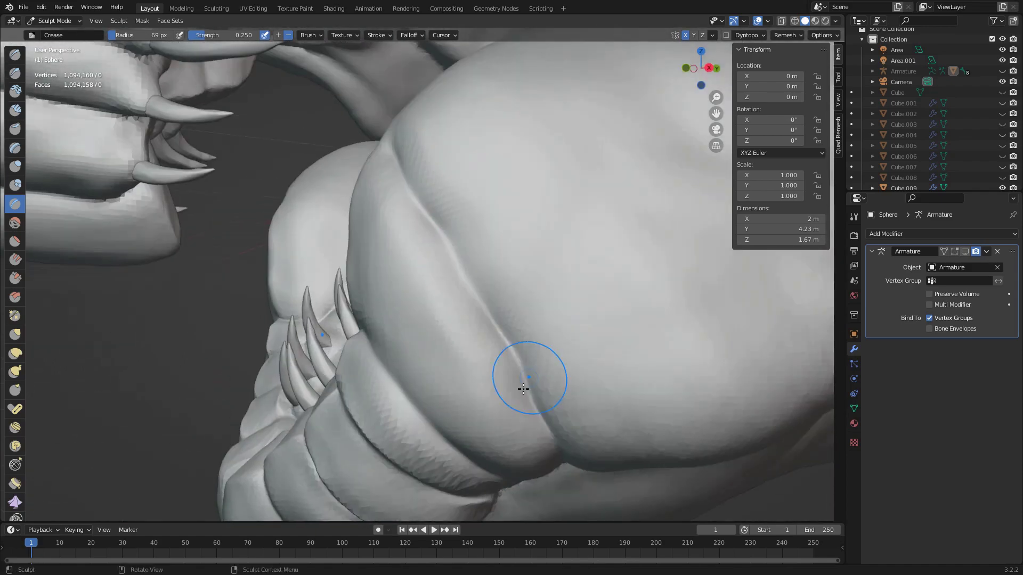
Step: Reshape the bulging jaw fold and body folds with the Scrape/Peaks and Grab brushes
middle_click_drag(523, 389, 533, 428)
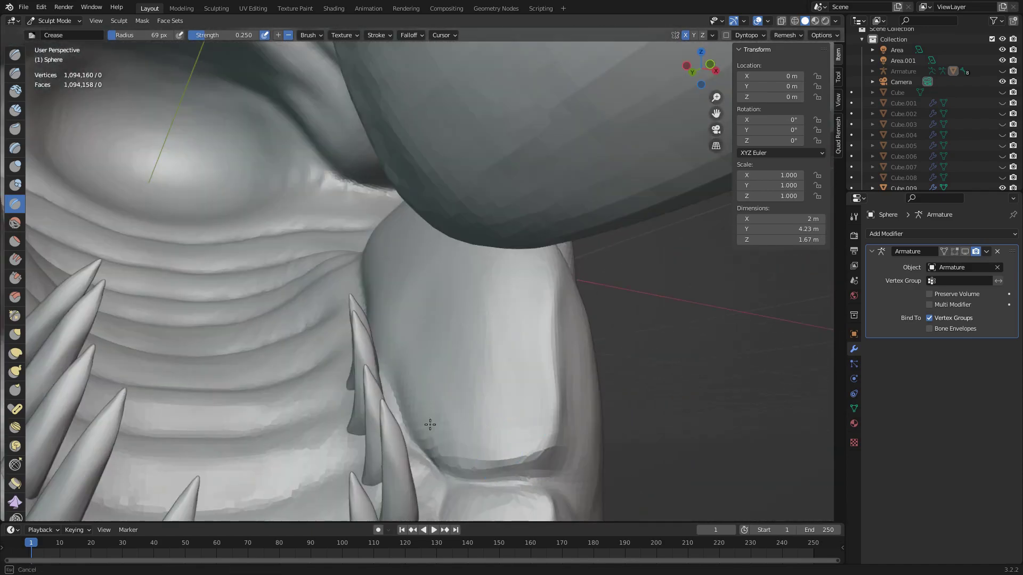
mouse_move(430, 424)
middle_mouse_down()
mouse_move(457, 400)
mouse_move(463, 423)
mouse_move(258, 320)
mouse_move(401, 368)
mouse_move(456, 422)
mouse_move(406, 296)
mouse_move(346, 320)
mouse_move(505, 248)
mouse_move(515, 361)
middle_mouse_up()
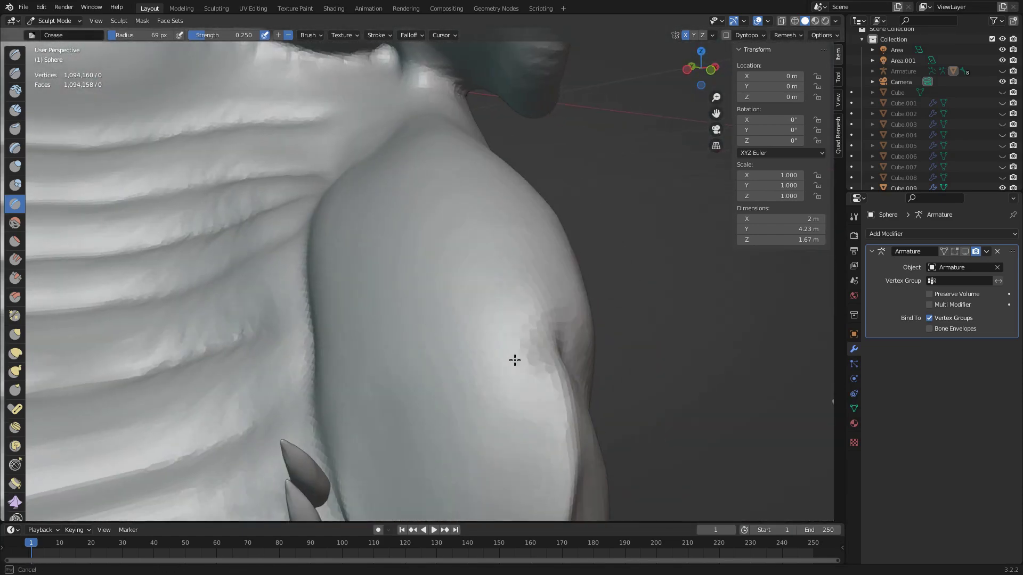
mouse_move(412, 384)
middle_mouse_down()
mouse_move(484, 326)
mouse_move(445, 438)
mouse_move(522, 249)
mouse_move(333, 227)
mouse_move(213, 277)
mouse_move(457, 350)
mouse_move(374, 293)
mouse_move(388, 325)
mouse_move(378, 222)
middle_mouse_up()
left_click(15, 277)
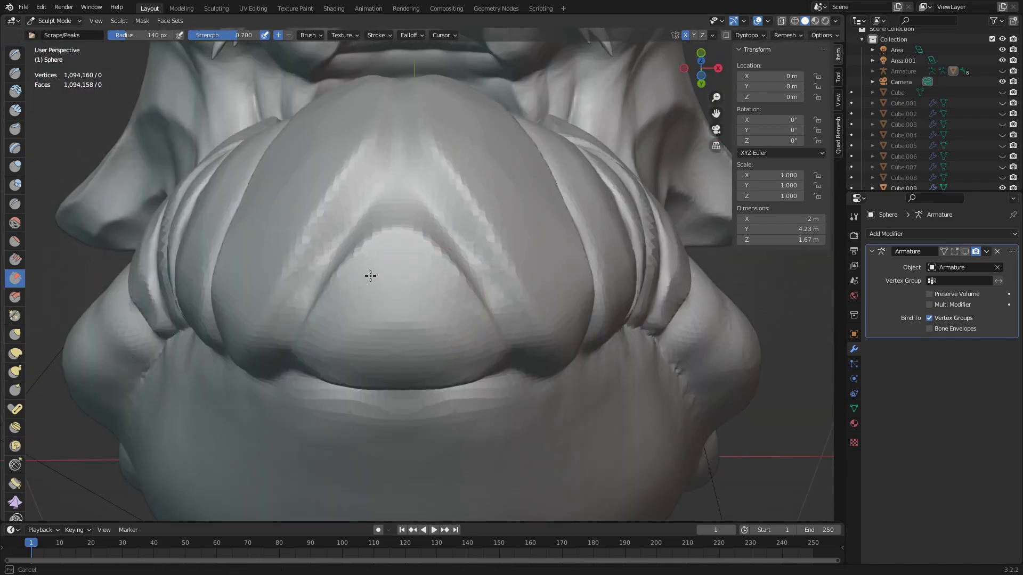
mouse_move(370, 276)
middle_mouse_down()
mouse_move(402, 361)
mouse_move(425, 264)
mouse_move(292, 347)
middle_mouse_up()
key("g")
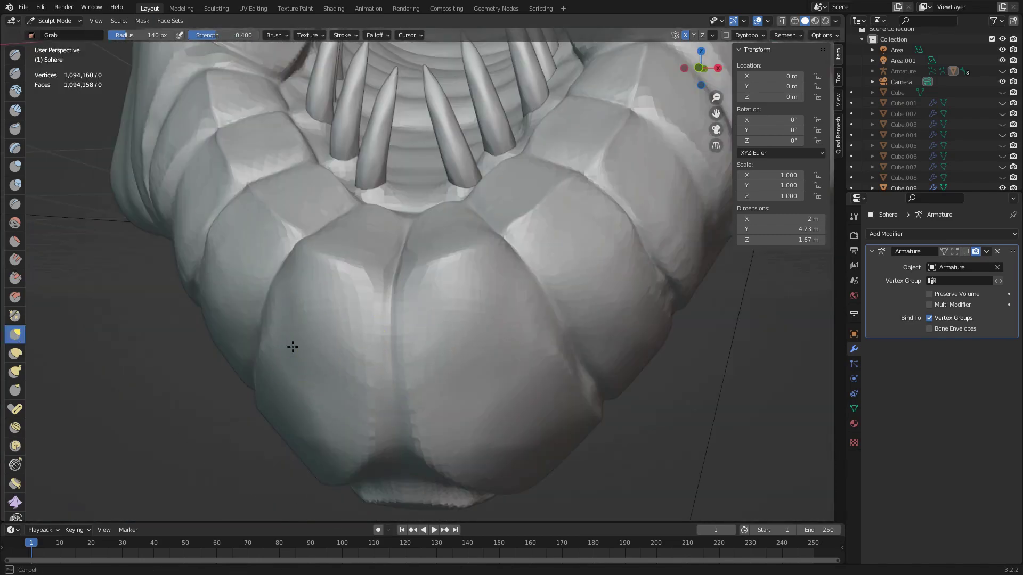
mouse_move(422, 264)
middle_mouse_down()
mouse_move(475, 177)
mouse_move(372, 383)
mouse_move(502, 227)
mouse_move(422, 263)
mouse_move(331, 198)
mouse_move(265, 370)
mouse_move(414, 349)
mouse_move(428, 391)
middle_mouse_up()
Step: Re-crease the lower jaw near the teeth, then scrape the skin surface up close
key("c")
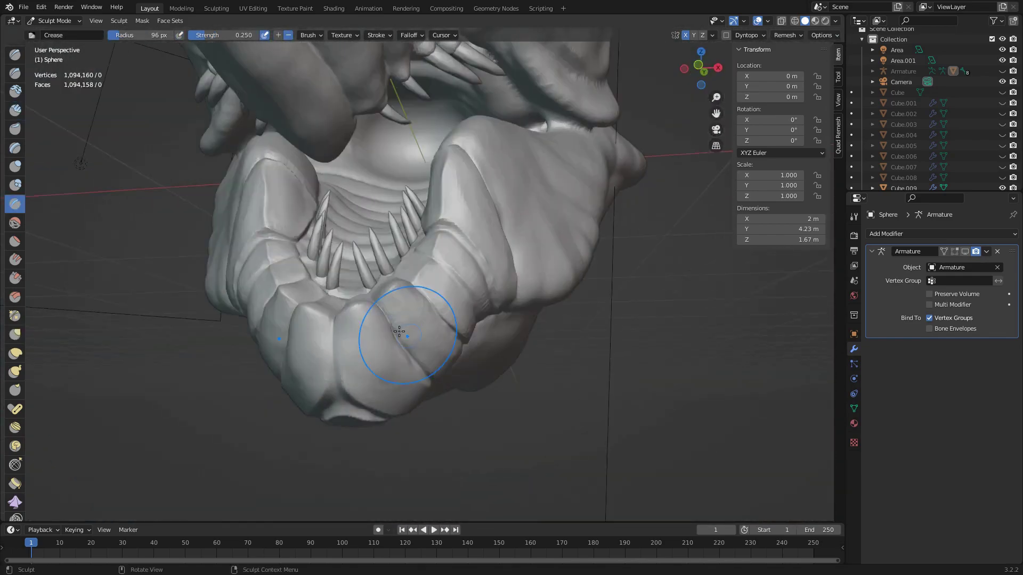
scroll(399, 331, "up", 5)
mouse_move(571, 377)
middle_mouse_down()
mouse_move(535, 251)
mouse_move(537, 375)
middle_mouse_up()
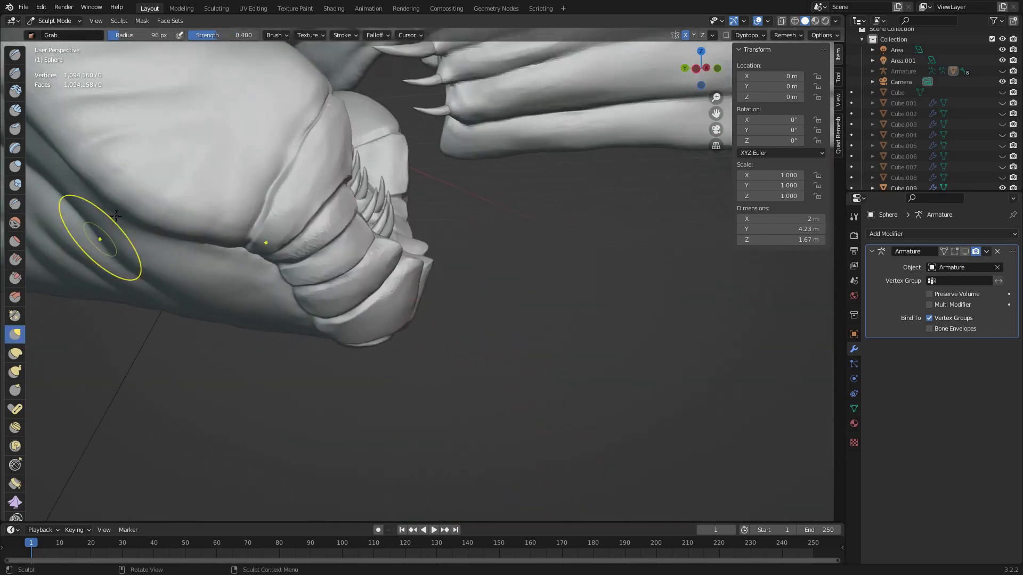
mouse_move(116, 215)
middle_mouse_down()
mouse_move(404, 327)
mouse_move(462, 228)
mouse_move(415, 320)
mouse_move(319, 341)
middle_mouse_up()
left_click(15, 278)
middle_click_drag(530, 404, 484, 361)
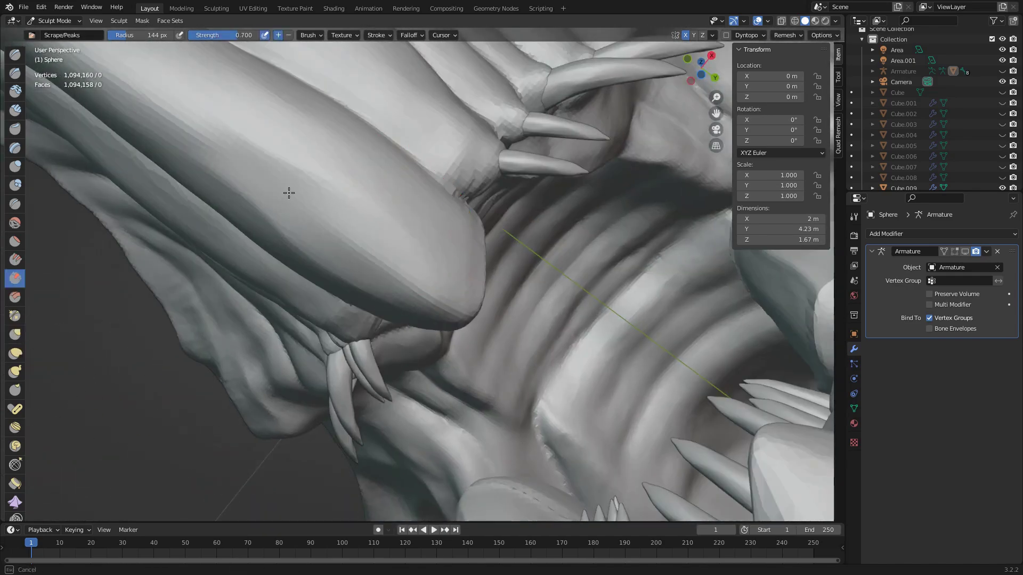
middle_click_drag(289, 193, 286, 266)
scroll(285, 267, "up", 3)
middle_click_drag(388, 267, 426, 299)
Step: Alternate Scrape/Peaks and Crease on the jaw plates from several angles
scroll(465, 326, "up", 8)
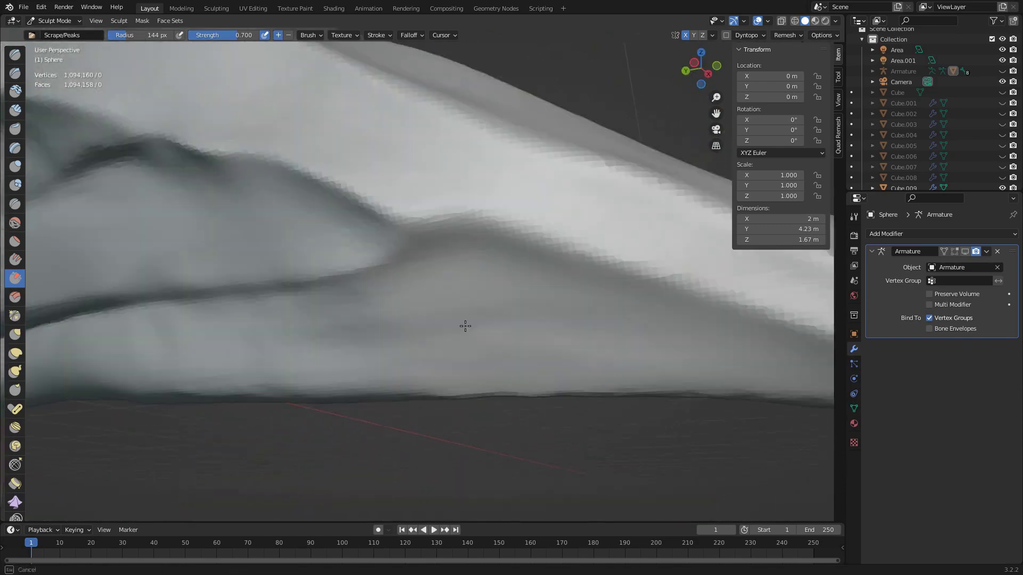
scroll(465, 326, "down", 6)
middle_click_drag(591, 258, 334, 299)
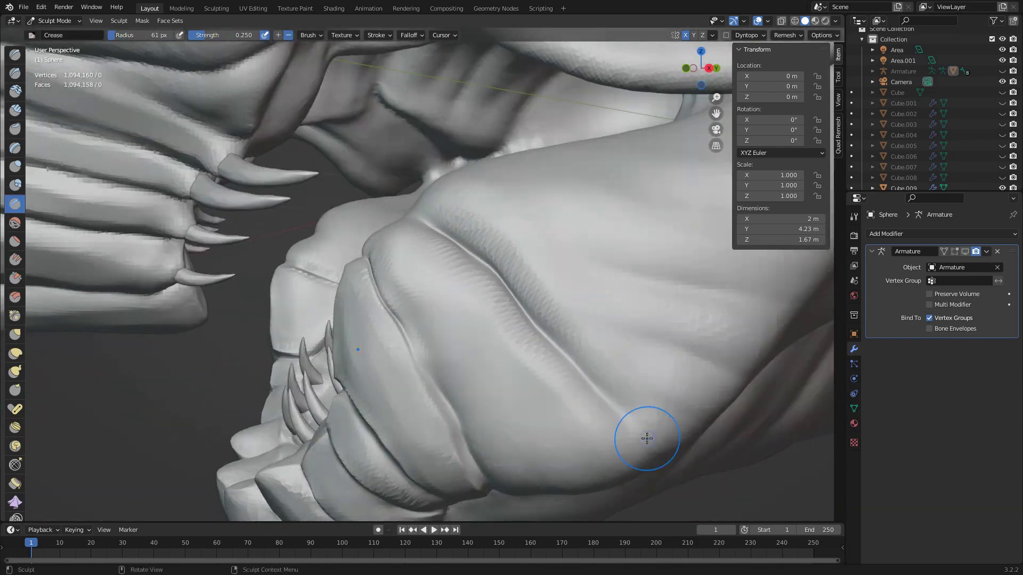
middle_click_drag(647, 438, 585, 294)
mouse_move(523, 333)
middle_mouse_down()
mouse_move(555, 360)
mouse_move(603, 289)
middle_mouse_up()
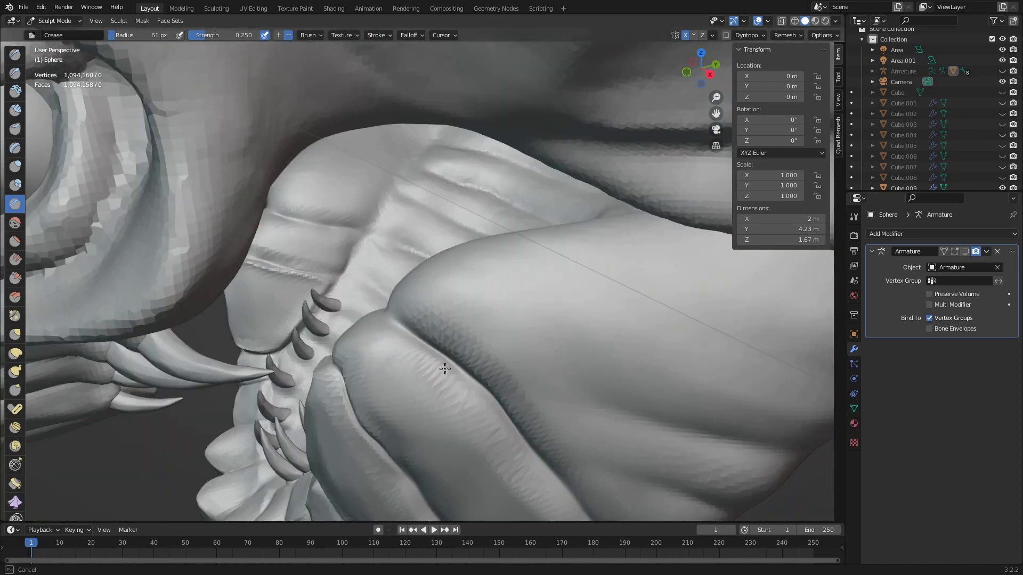
mouse_move(385, 319)
middle_mouse_down()
mouse_move(407, 285)
mouse_move(194, 269)
mouse_move(308, 291)
mouse_move(387, 289)
mouse_move(296, 200)
mouse_move(399, 298)
middle_mouse_up()
key("shift+t")
key("shift+c")
scroll(466, 406, "down", 3)
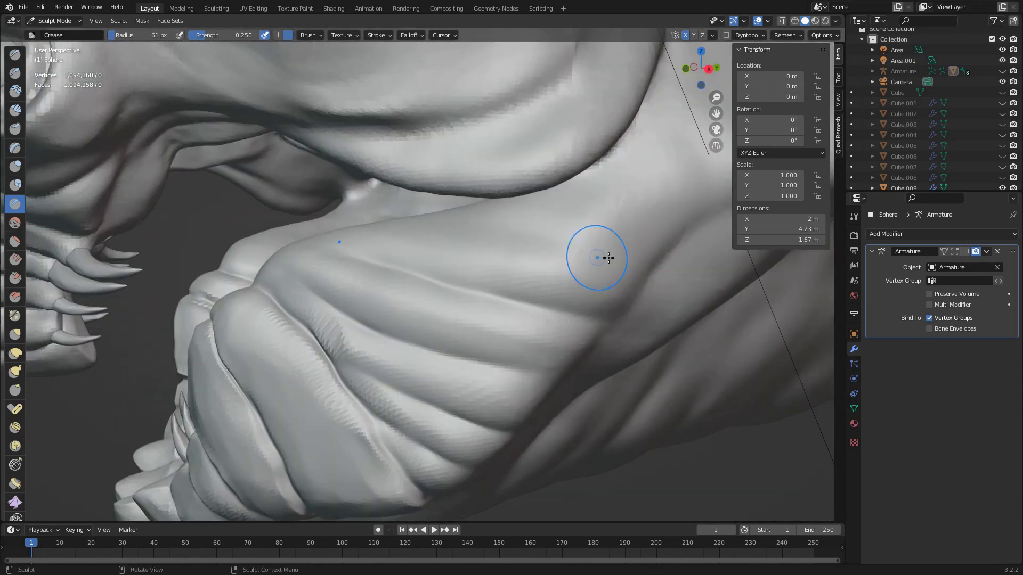
scroll(601, 258, "down", 5)
Step: Refine the jaw bulge from side views of the head
middle_click_drag(600, 258, 559, 298)
scroll(559, 298, "up", 6)
mouse_move(473, 326)
middle_mouse_down()
mouse_move(379, 319)
mouse_move(527, 185)
middle_mouse_up()
scroll(464, 330, "down", 5)
scroll(410, 286, "up", 5)
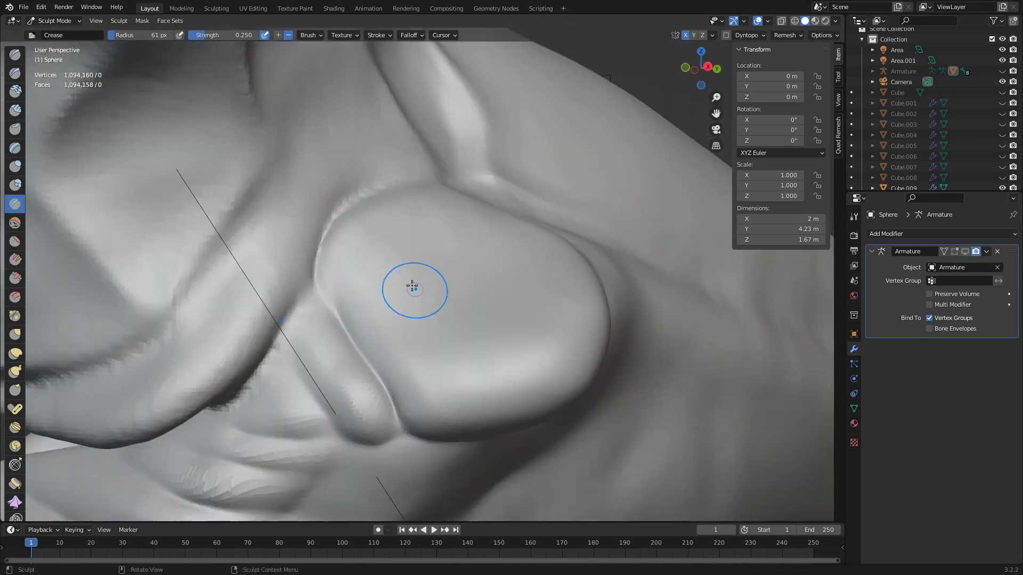
scroll(471, 422, "down", 4)
scroll(470, 422, "up", 5)
mouse_move(470, 422)
middle_mouse_down()
mouse_move(416, 272)
mouse_move(338, 240)
middle_mouse_up()
Step: Check jaw close-ups and the whole head, then save the .blend file
scroll(338, 240, "down", 5)
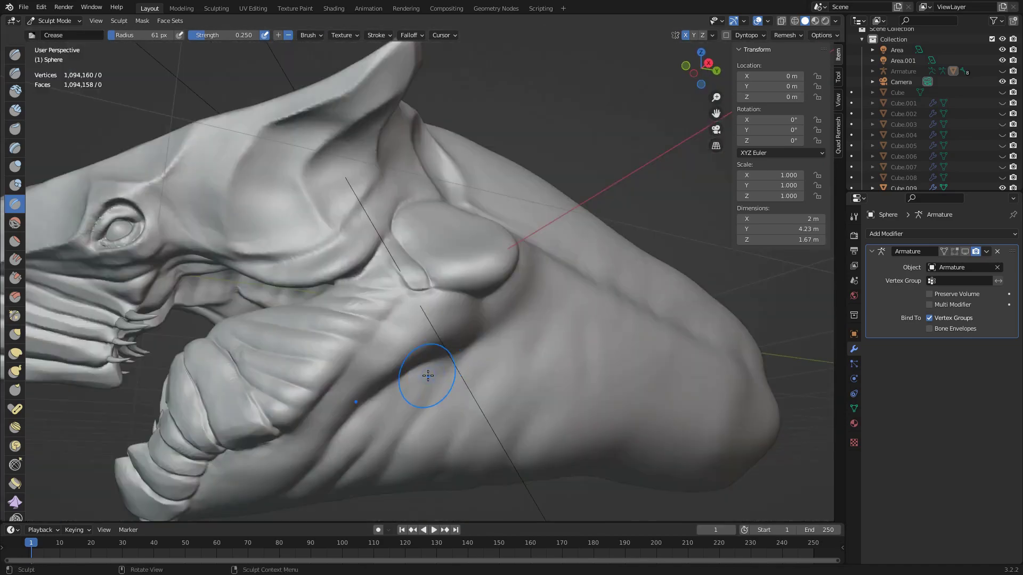
scroll(430, 372, "up", 5)
mouse_move(430, 373)
middle_mouse_down()
mouse_move(304, 390)
mouse_move(291, 343)
middle_mouse_up()
mouse_move(230, 299)
middle_mouse_down()
mouse_move(327, 395)
mouse_move(244, 406)
middle_mouse_up()
scroll(245, 406, "down", 5)
scroll(435, 328, "up", 3)
key("ctrl+s")
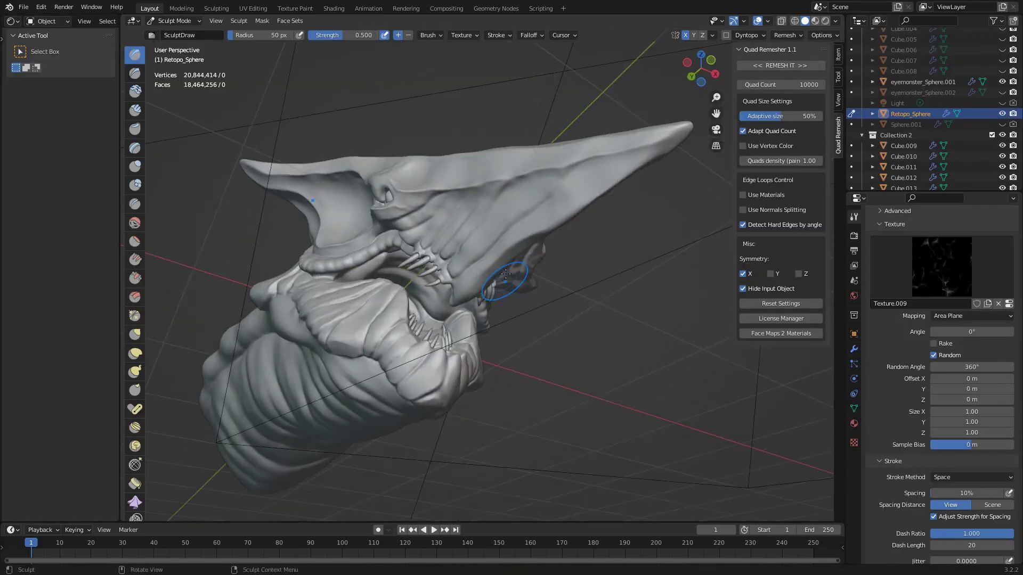
Step: Stroke textured Draw-brush skin detail onto Retopo_Sphere, then bring up the brush texture list
key("KP_0")
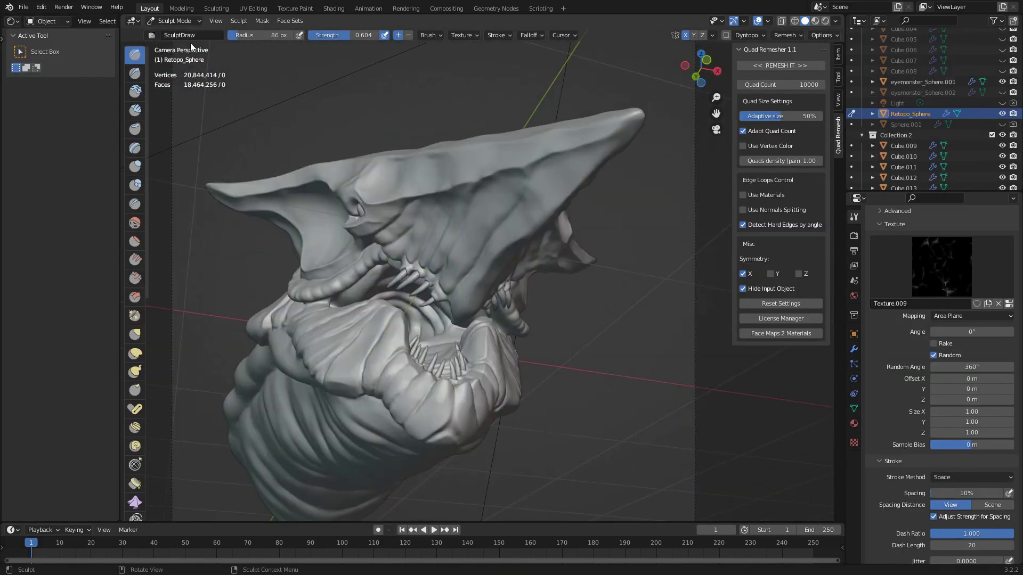
left_click(188, 34)
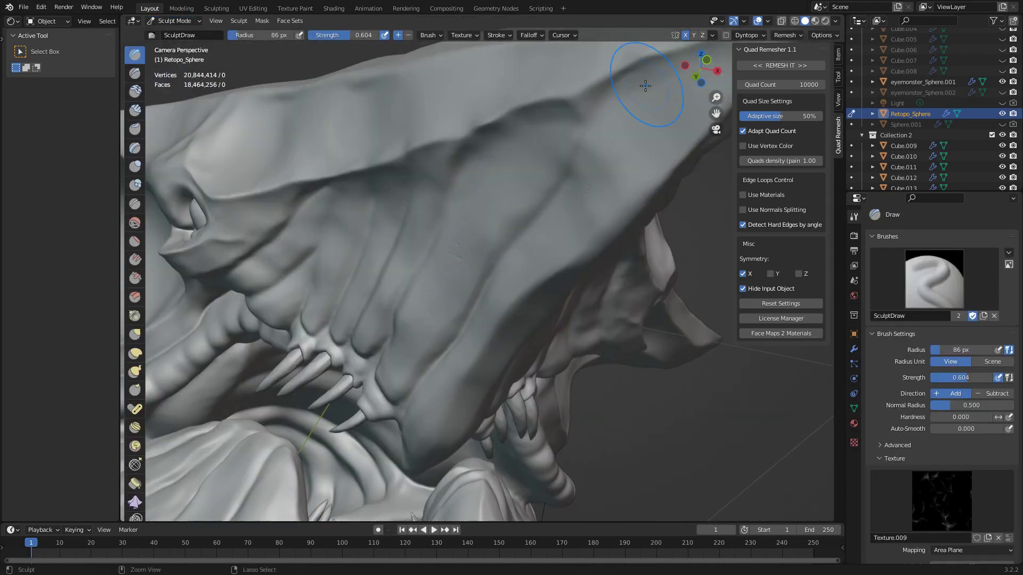
mouse_move(645, 86)
middle_mouse_down()
mouse_move(537, 274)
mouse_move(558, 207)
mouse_move(607, 229)
mouse_move(491, 257)
mouse_move(564, 194)
mouse_move(546, 141)
mouse_move(491, 244)
mouse_move(450, 411)
mouse_move(465, 237)
mouse_move(461, 279)
mouse_move(521, 288)
mouse_move(605, 119)
mouse_move(600, 315)
mouse_move(411, 153)
mouse_move(457, 256)
mouse_move(511, 237)
mouse_move(533, 350)
mouse_move(503, 278)
mouse_move(568, 261)
mouse_move(565, 296)
mouse_move(456, 240)
mouse_move(590, 255)
mouse_move(536, 173)
middle_mouse_up()
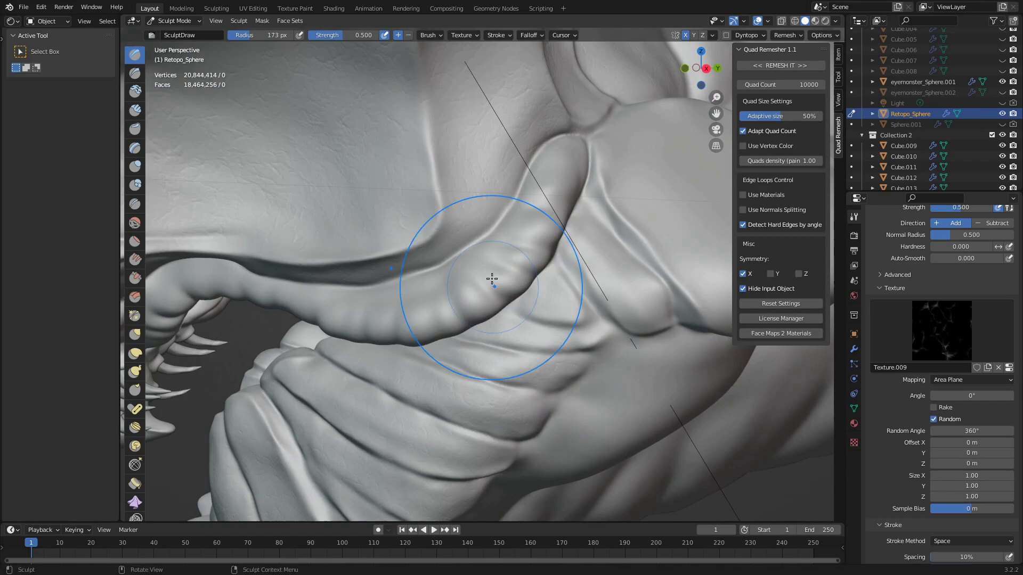
middle_click_drag(492, 279, 349, 300)
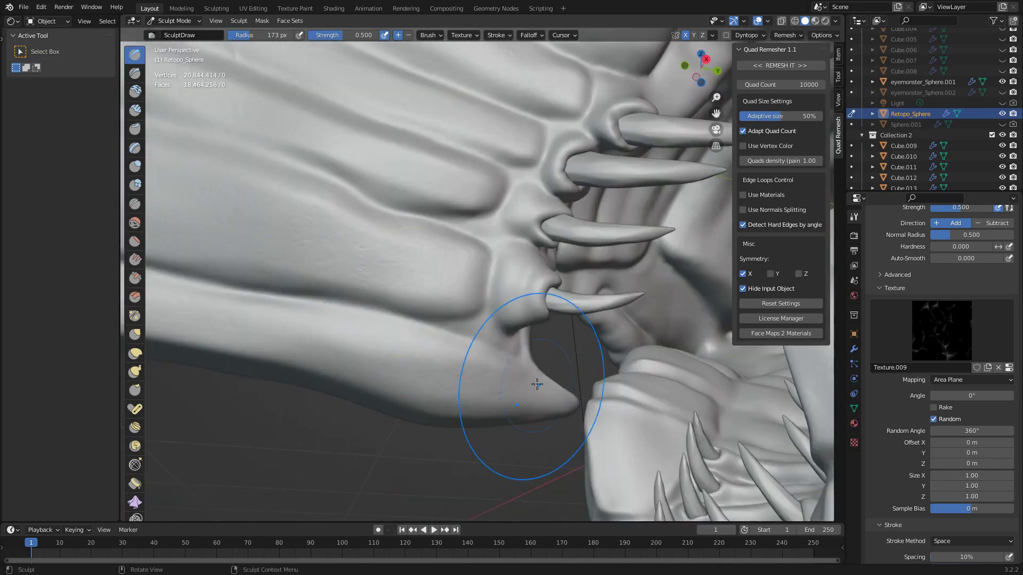
middle_click_drag(537, 384, 521, 347)
scroll(521, 347, "down", 5)
left_click(941, 330)
Step: Load Texture.005 as the brush stamp with the Anchored stroke method
left_click(867, 399)
left_click(972, 520)
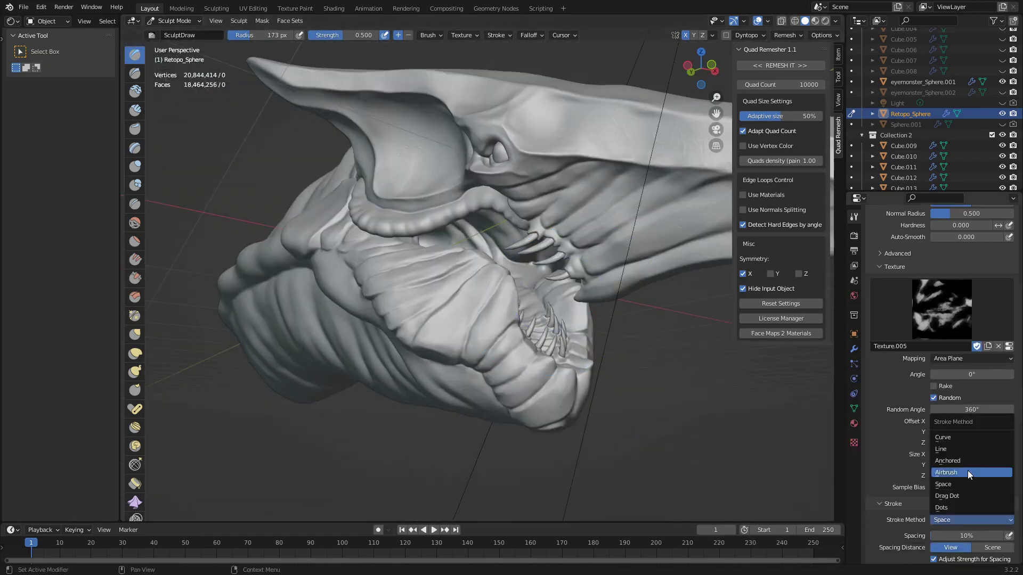
left_click(948, 461)
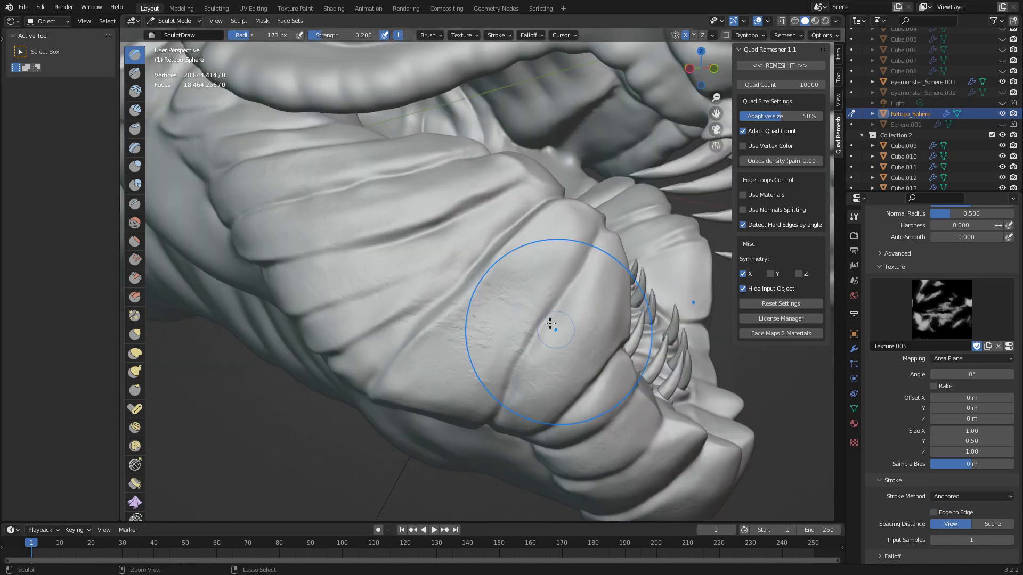
Step: Orbit around the jaw plates, skin folds and teeth to inspect the open mouth
middle_click_drag(605, 413, 539, 336)
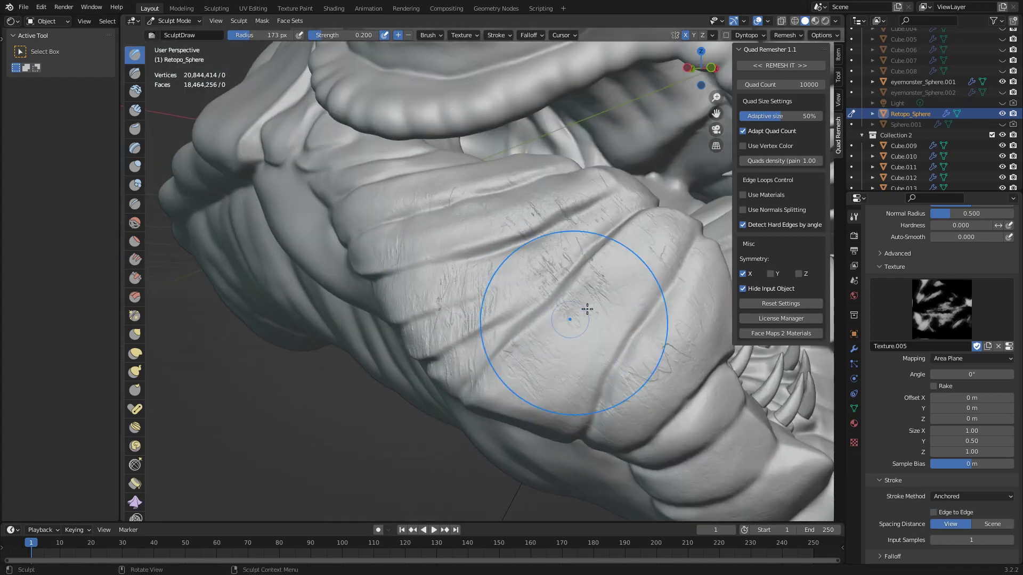
middle_click_drag(587, 309, 597, 359)
scroll(597, 358, "down", 5)
middle_click_drag(555, 396, 496, 267)
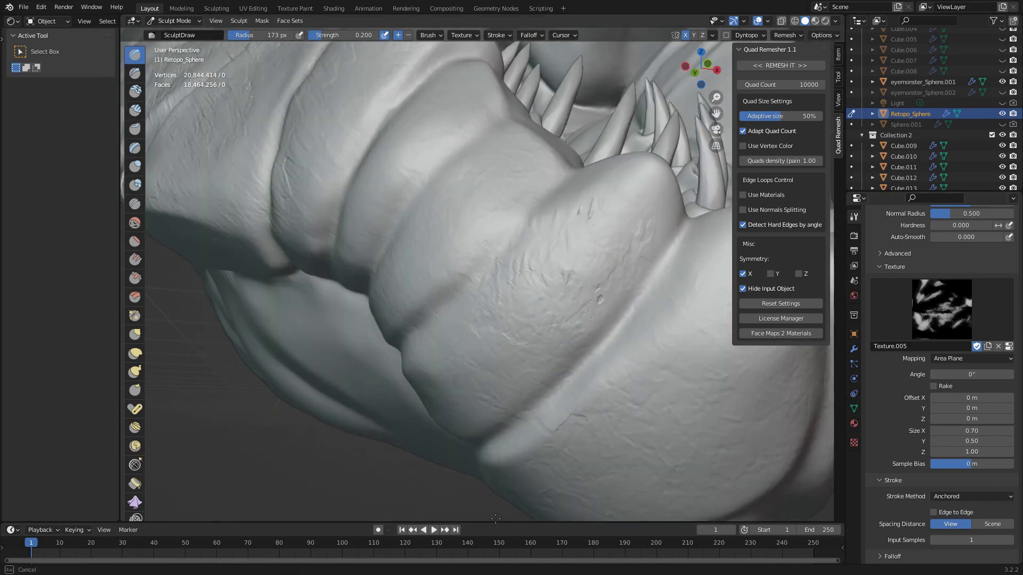
middle_click_drag(496, 518, 580, 394, "ctrl")
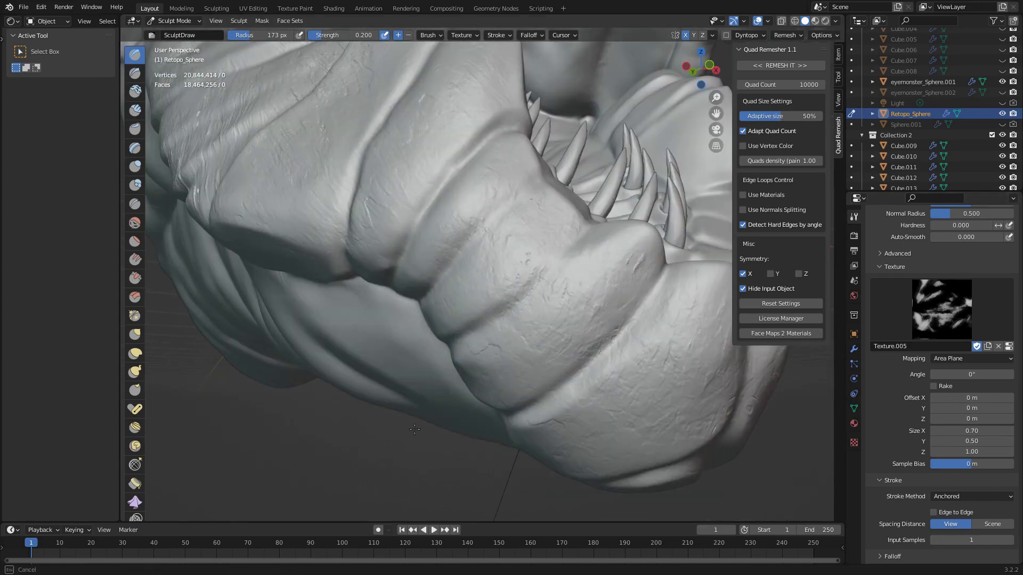
middle_click_drag(415, 429, 585, 424)
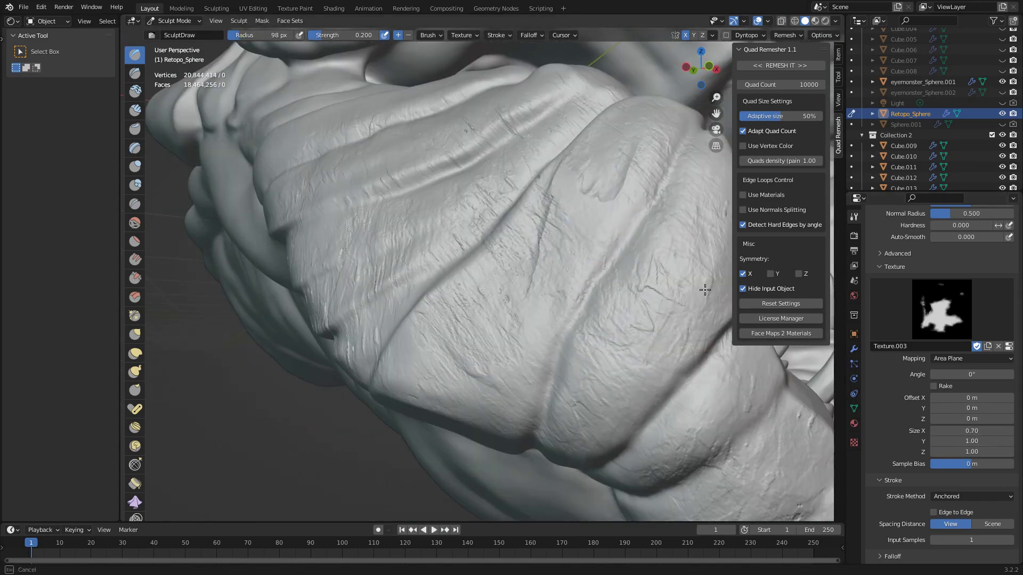
mouse_move(578, 215)
middle_mouse_down()
mouse_move(560, 351)
mouse_move(641, 374)
middle_mouse_up()
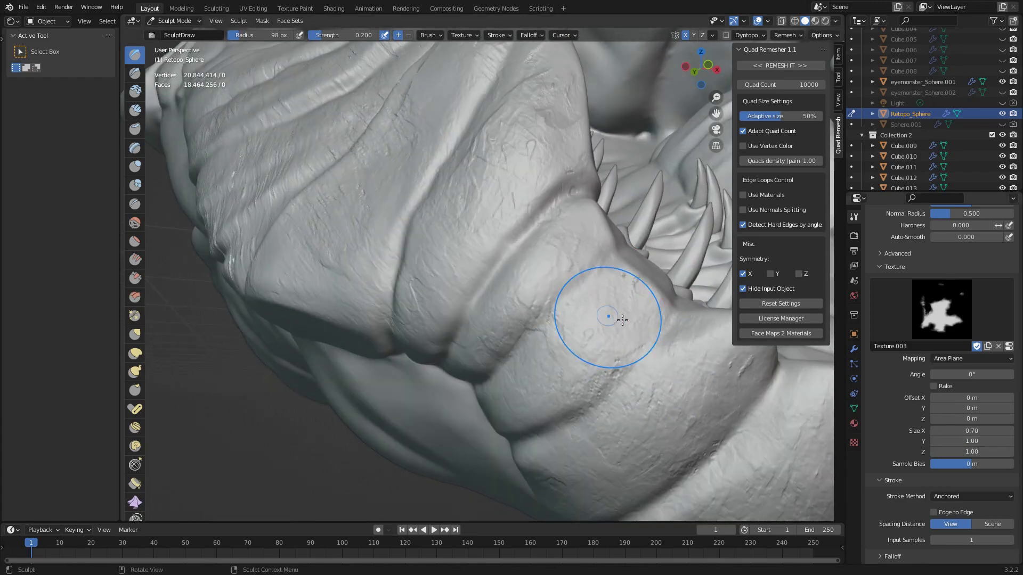
middle_click_drag(630, 332, 484, 297)
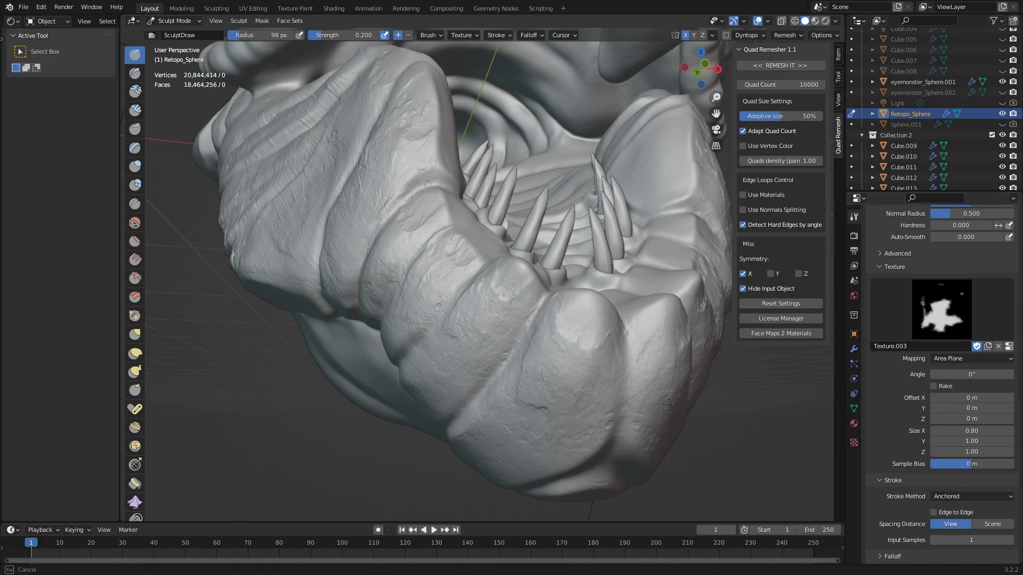
mouse_move(708, 396)
middle_mouse_down()
mouse_move(588, 209)
mouse_move(502, 217)
mouse_move(502, 309)
mouse_move(599, 366)
mouse_move(491, 302)
mouse_move(510, 273)
middle_mouse_up()
mouse_move(396, 195)
middle_mouse_down()
mouse_move(554, 357)
mouse_move(605, 296)
mouse_move(525, 290)
mouse_move(468, 228)
mouse_move(543, 357)
middle_mouse_up()
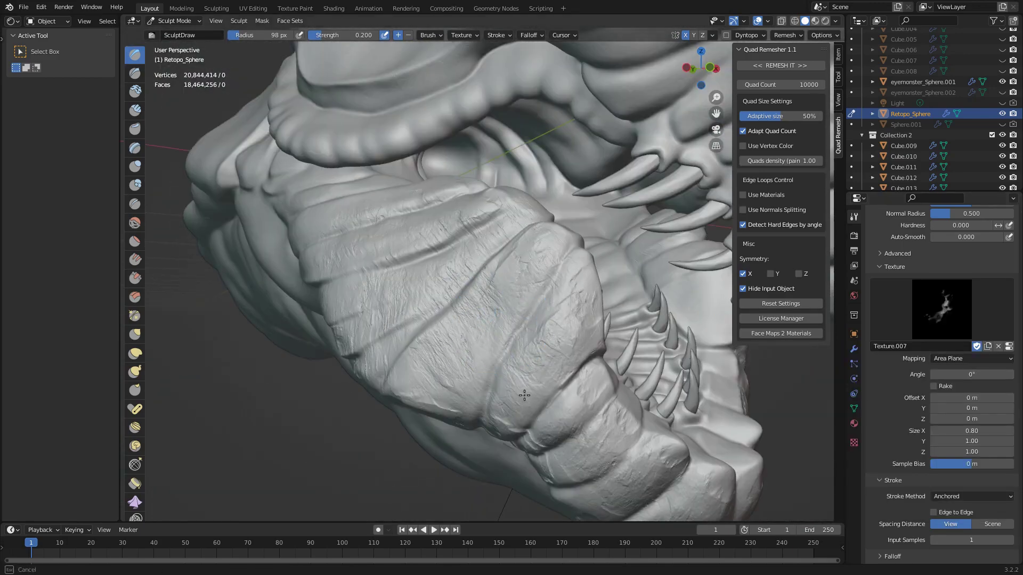
Step: Face the open mouth head-on and begin carving a thin crease into the jaw plate
middle_click_drag(524, 395, 463, 303)
mouse_move(500, 331)
middle_mouse_down()
mouse_move(560, 400)
mouse_move(411, 296)
mouse_move(502, 297)
mouse_move(532, 266)
mouse_move(539, 240)
middle_mouse_up()
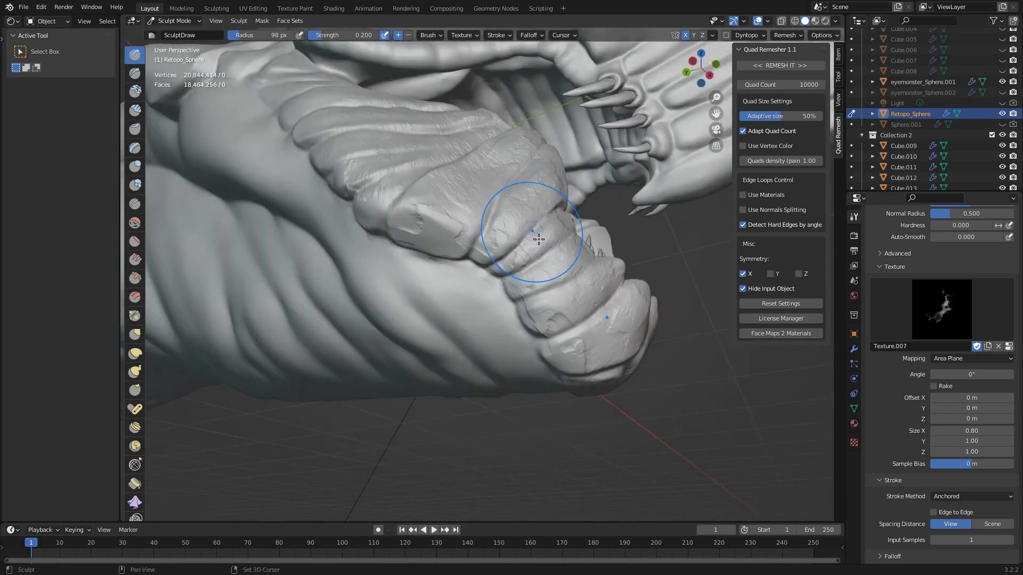
scroll(539, 239, "up", 5)
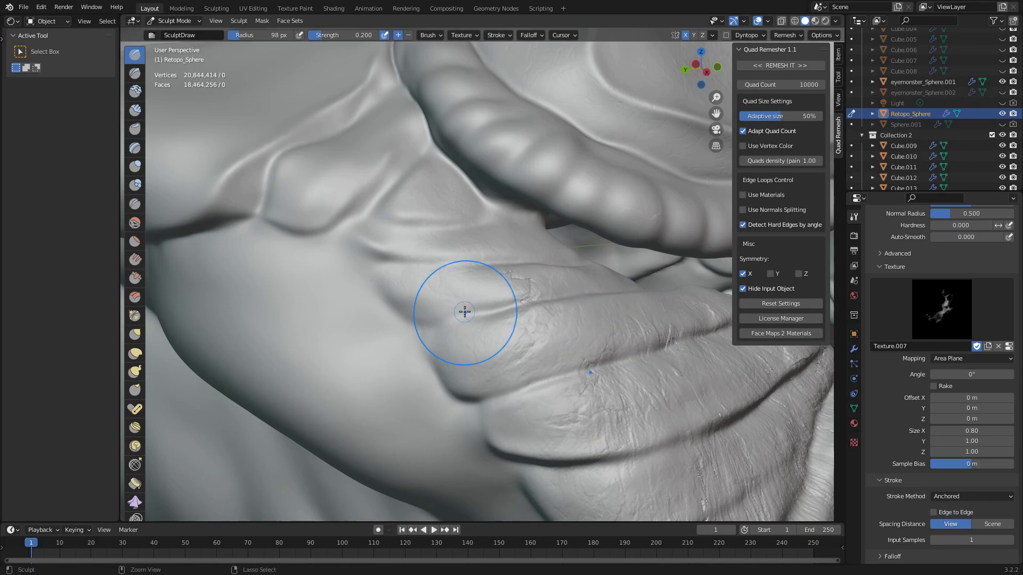
scroll(465, 312, "down", 5)
mouse_move(582, 331)
middle_mouse_down()
mouse_move(537, 445)
mouse_move(438, 233)
mouse_move(552, 407)
middle_mouse_up()
key("shift+c")
scroll(552, 407, "down", 4)
scroll(552, 281, "up", 5)
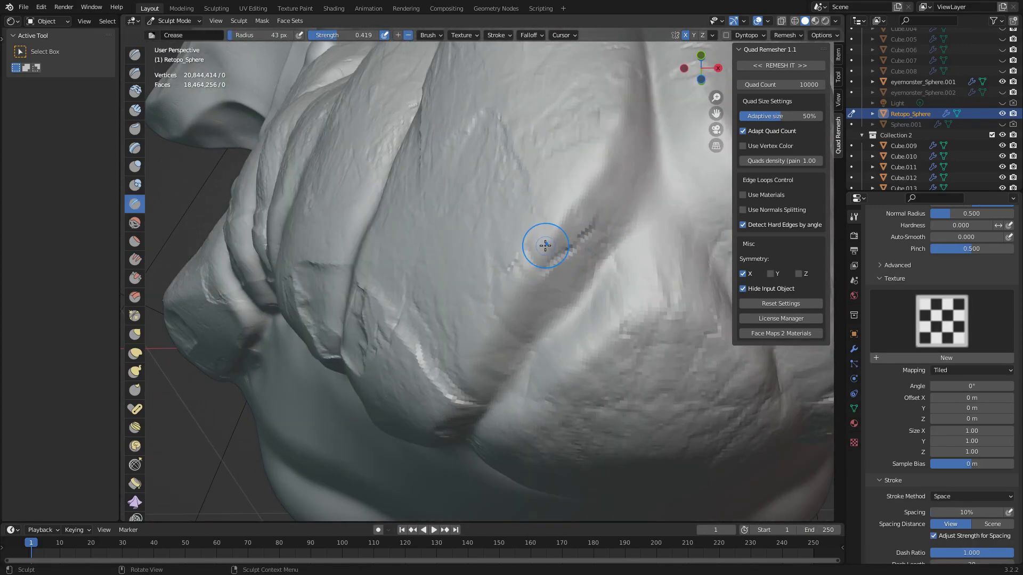
Step: Stroke fine creases across the lower jaw plate folds with the 15 px Crease brush
middle_click_drag(551, 258, 531, 273)
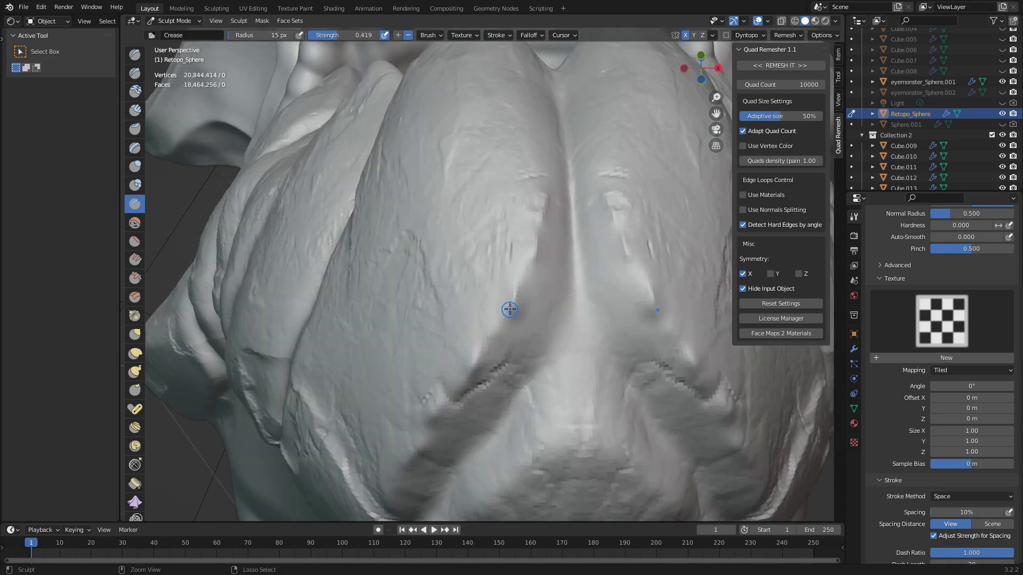
mouse_move(509, 310)
middle_mouse_down()
mouse_move(576, 297)
mouse_move(542, 291)
mouse_move(542, 244)
middle_mouse_up()
mouse_move(448, 276)
middle_mouse_down()
mouse_move(484, 254)
mouse_move(534, 270)
mouse_move(516, 373)
middle_mouse_up()
scroll(555, 313, "up", 5)
scroll(555, 314, "down", 5)
scroll(374, 372, "down", 4)
mouse_move(479, 427)
middle_mouse_down()
mouse_move(568, 349)
mouse_move(381, 400)
middle_mouse_up()
scroll(320, 359, "up", 4)
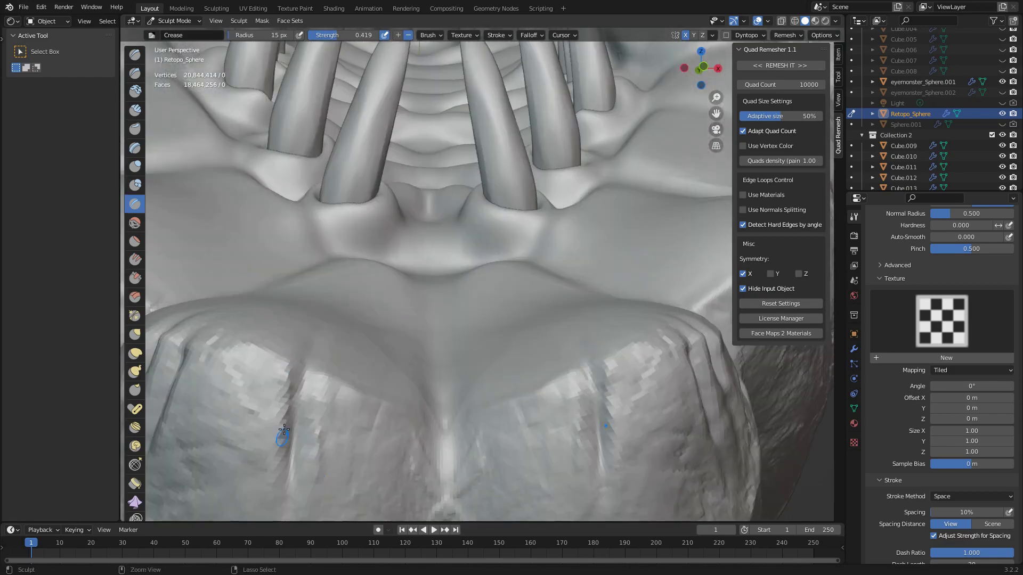
mouse_move(452, 427)
middle_mouse_down()
mouse_move(445, 334)
mouse_move(461, 292)
mouse_move(429, 331)
mouse_move(507, 393)
mouse_move(476, 329)
middle_mouse_up()
Step: Add more creases along the jaw edge near the teeth, then switch back to the Draw brush
mouse_move(585, 332)
middle_mouse_down()
mouse_move(479, 303)
mouse_move(420, 382)
mouse_move(520, 372)
middle_mouse_up()
mouse_move(519, 277)
middle_mouse_down()
mouse_move(544, 319)
mouse_move(415, 287)
mouse_move(543, 313)
mouse_move(427, 286)
mouse_move(548, 274)
mouse_move(537, 336)
mouse_move(580, 334)
mouse_move(455, 355)
mouse_move(511, 354)
mouse_move(509, 374)
mouse_move(410, 303)
mouse_move(529, 335)
mouse_move(520, 317)
mouse_move(633, 373)
mouse_move(455, 295)
mouse_move(448, 354)
mouse_move(482, 296)
mouse_move(496, 322)
middle_mouse_up()
scroll(580, 334, "up", 5)
scroll(510, 375, "down", 5)
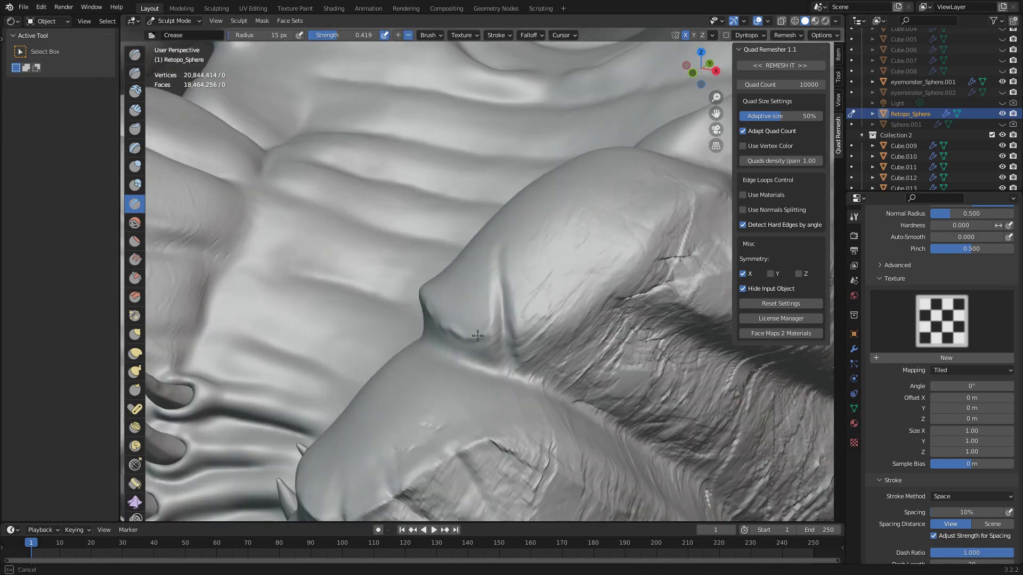
mouse_move(561, 320)
middle_mouse_down()
mouse_move(490, 288)
mouse_move(440, 337)
mouse_move(478, 306)
mouse_move(418, 315)
mouse_move(421, 288)
mouse_move(477, 299)
mouse_move(475, 356)
mouse_move(536, 324)
mouse_move(571, 282)
middle_mouse_up()
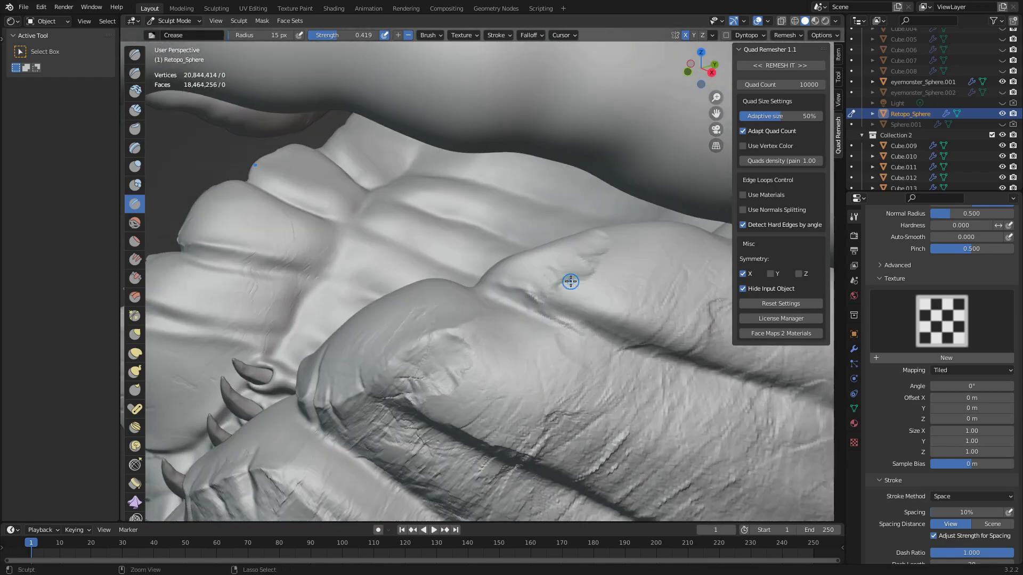
mouse_move(618, 234)
middle_mouse_down()
mouse_move(612, 297)
mouse_move(587, 317)
mouse_move(590, 336)
middle_mouse_up()
key("x")
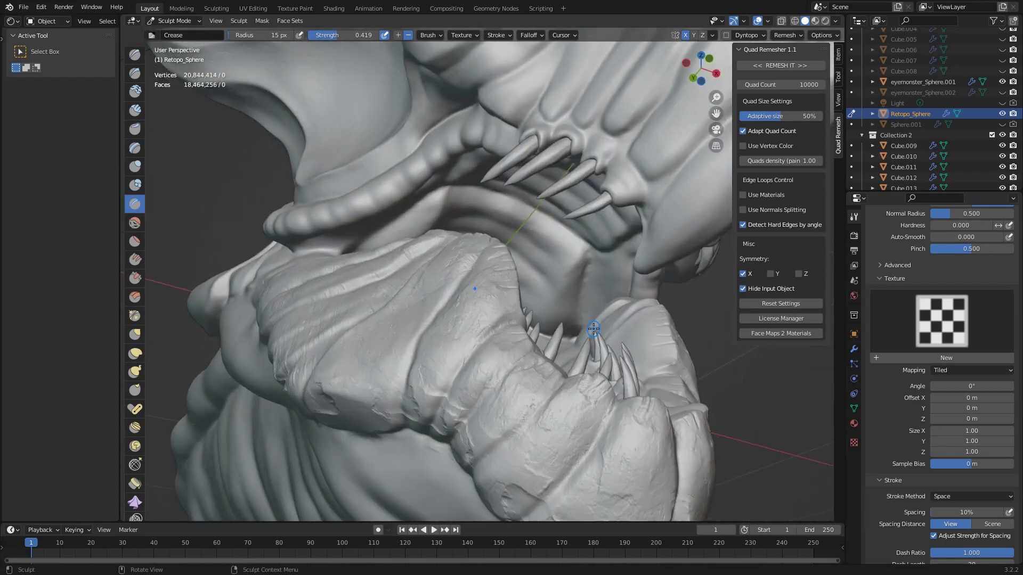
scroll(631, 353, "up", 4)
Step: Enlarge the Draw brush radius to 138 px and frame the jaw
key("f")
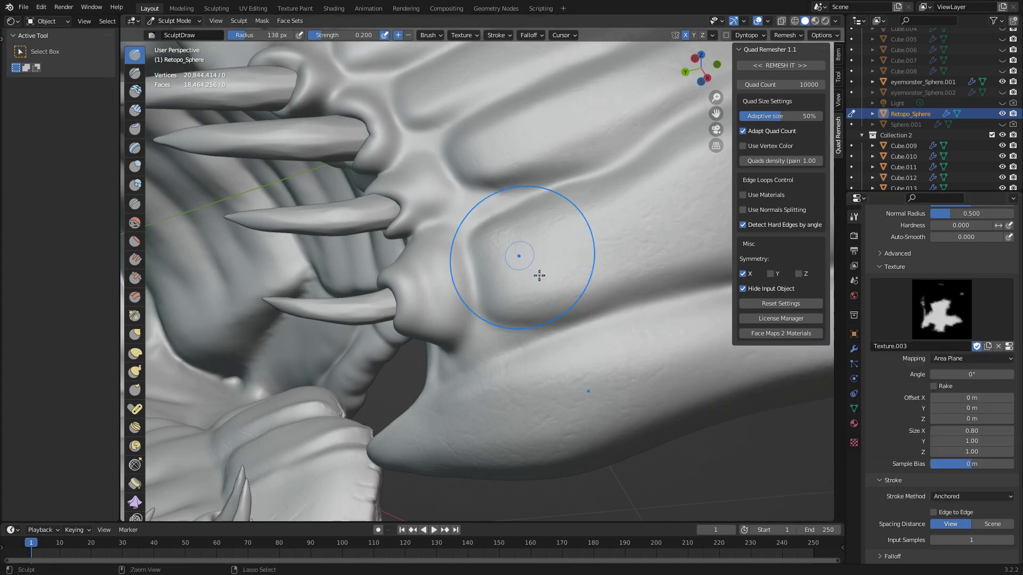
left_click(585, 357)
middle_click_drag(585, 357, 533, 333)
middle_click_drag(549, 470, 558, 432)
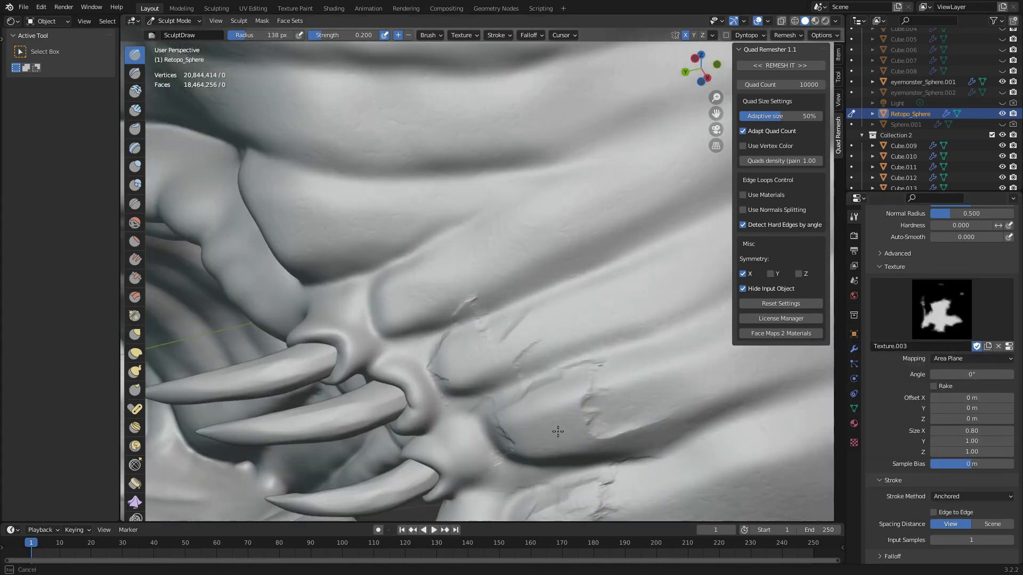
mouse_move(497, 375)
middle_mouse_down()
mouse_move(506, 315)
mouse_move(608, 243)
middle_mouse_up()
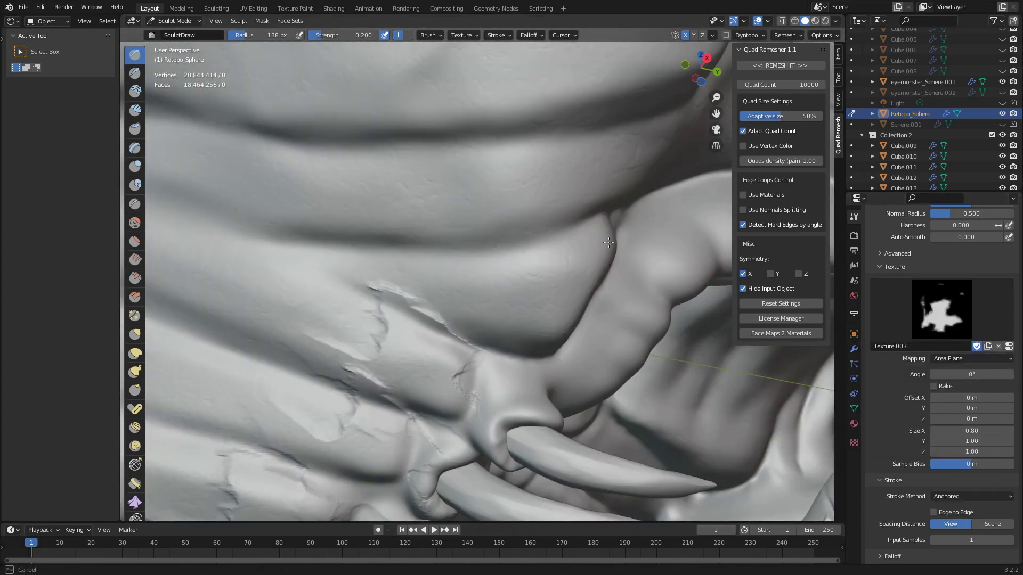
mouse_move(547, 157)
middle_mouse_down()
mouse_move(486, 285)
mouse_move(482, 229)
mouse_move(542, 146)
mouse_move(507, 230)
mouse_move(471, 208)
mouse_move(485, 312)
mouse_move(406, 201)
mouse_move(530, 334)
mouse_move(566, 267)
middle_mouse_up()
Step: Return to SculptDraw and give it a cracked-skin stamp texture
key("shift+c")
scroll(438, 320, "up", 3)
key("x")
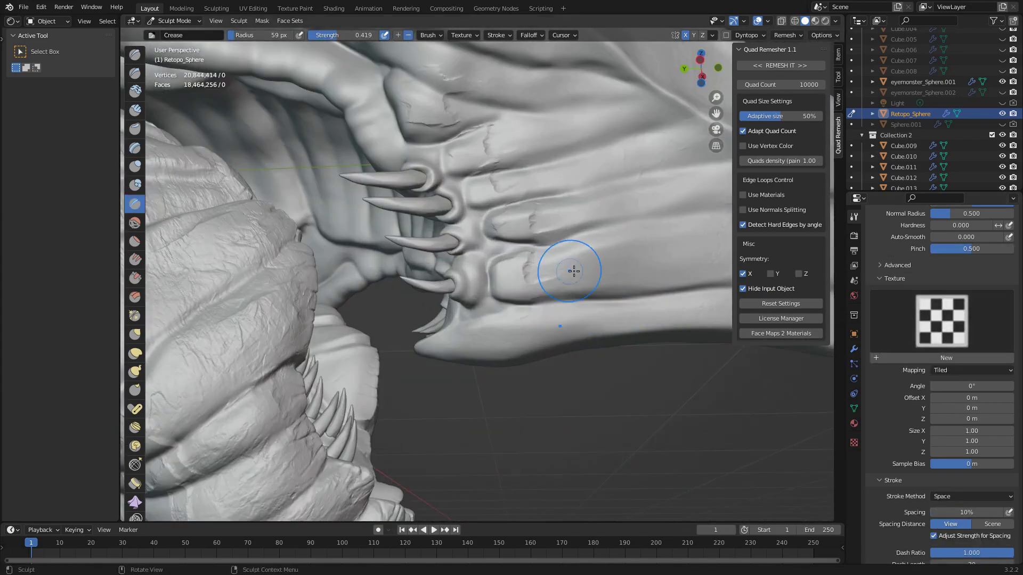
left_click(941, 311)
left_click(904, 364)
Step: Stamp cracked skin texture along the upper jaw ridges
middle_click_drag(629, 298, 652, 322)
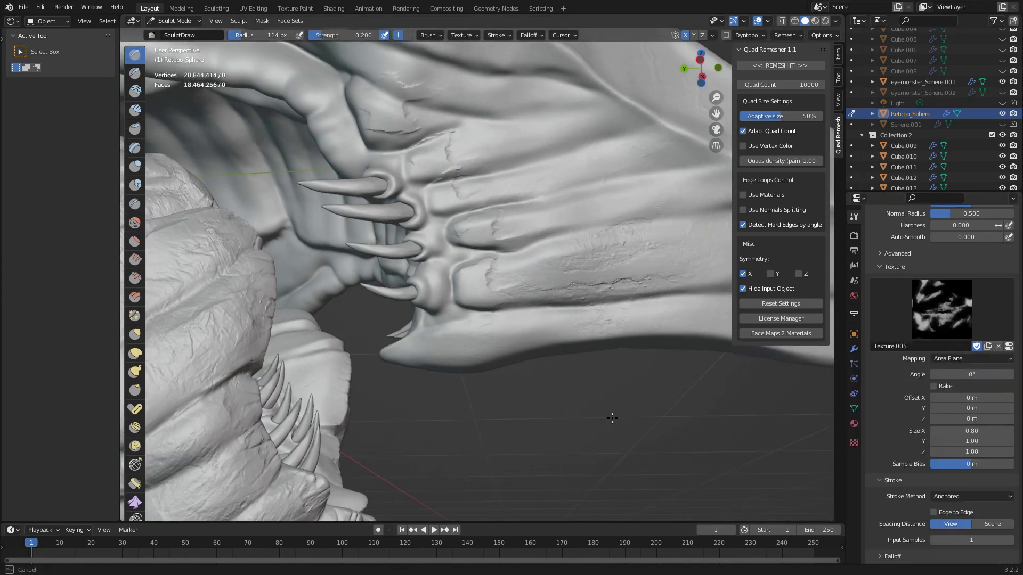
mouse_move(612, 418)
middle_mouse_down()
mouse_move(594, 235)
mouse_move(536, 446)
middle_mouse_up()
scroll(583, 359, "up", 5)
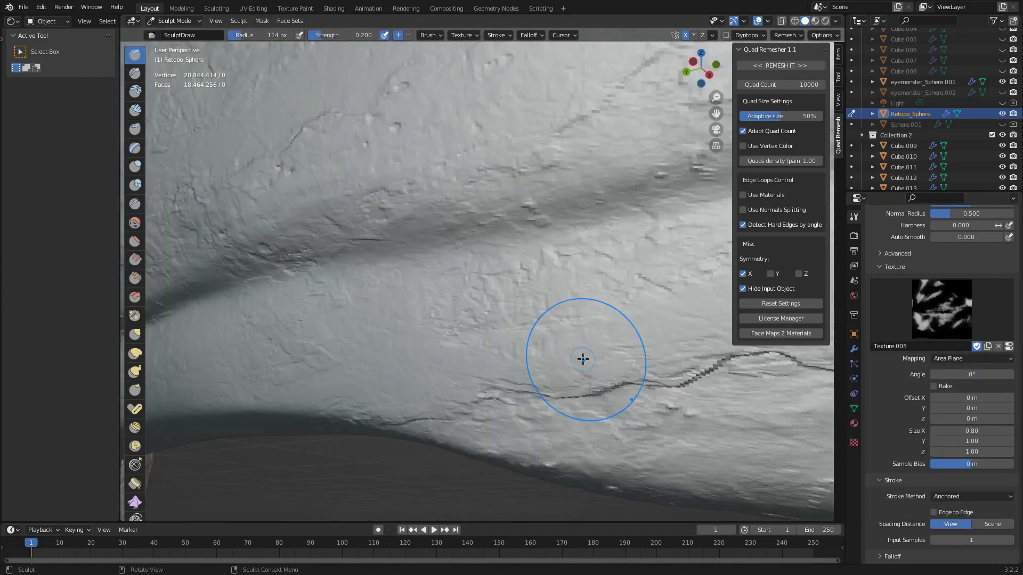
scroll(583, 359, "down", 5)
middle_click_drag(583, 359, 478, 403)
middle_click_drag(502, 490, 559, 354)
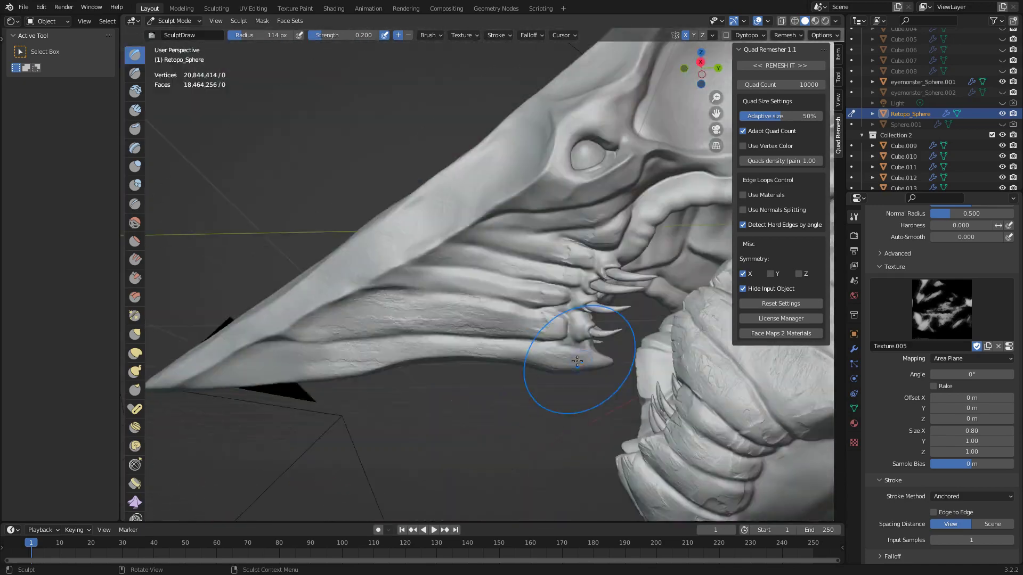
scroll(560, 354, "up", 3)
scroll(466, 327, "up", 2)
Step: Continue stamping the skin ridges near the teeth, working toward the brow and horn
middle_click_drag(449, 534, 450, 448)
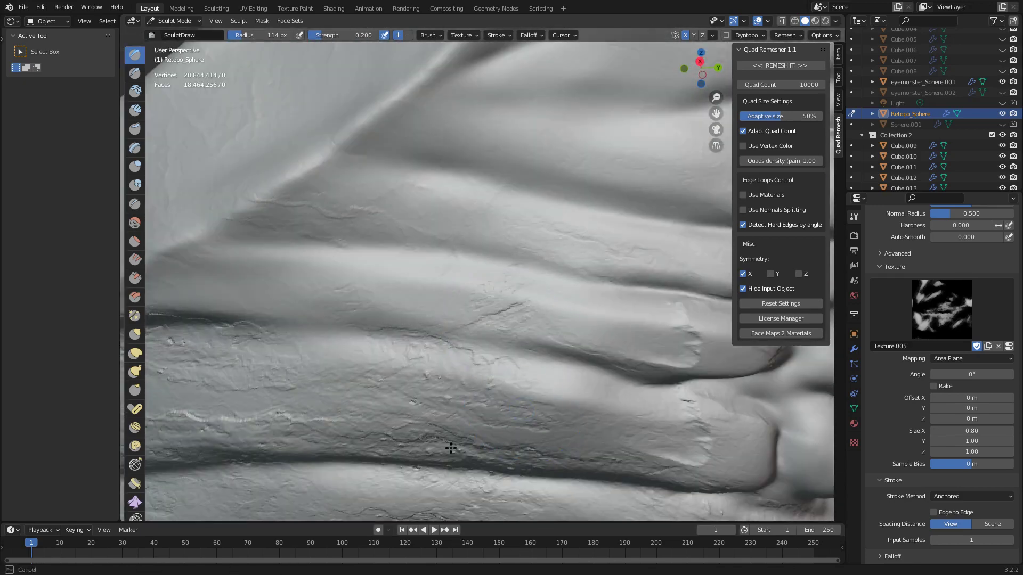
scroll(456, 413, "down", 3)
middle_click_drag(457, 413, 559, 393)
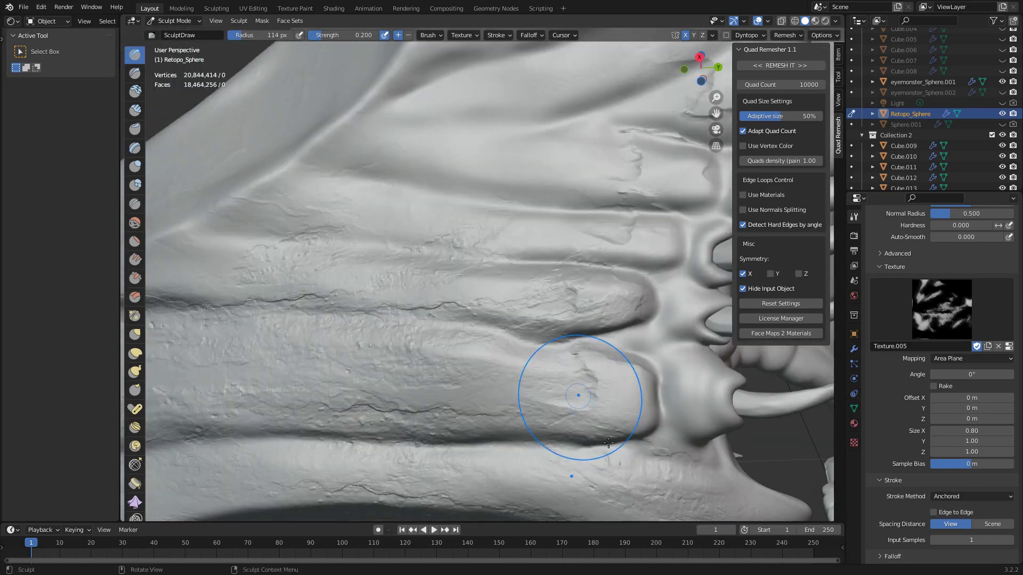
middle_click_drag(612, 419, 495, 382)
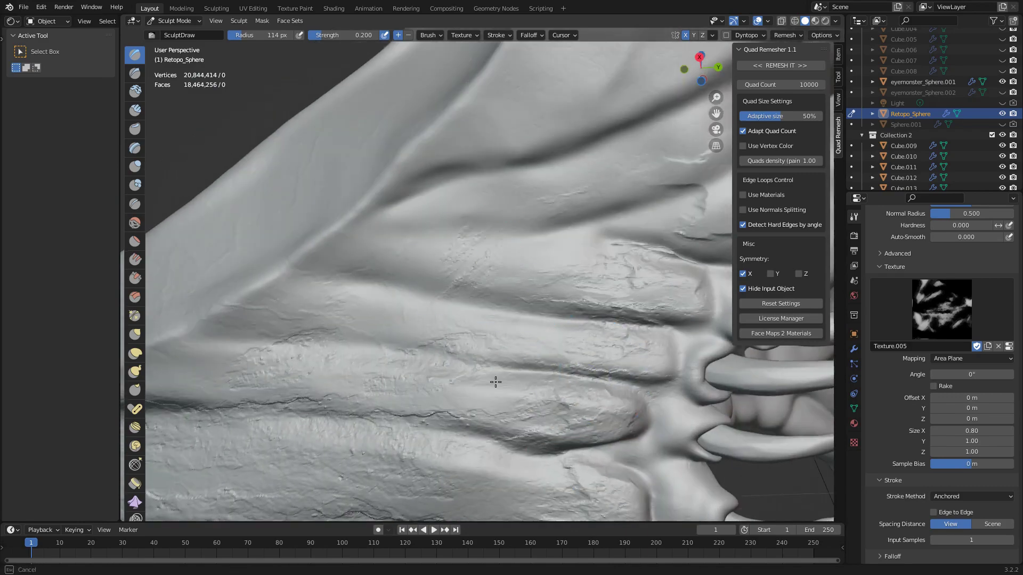
mouse_move(433, 363)
middle_mouse_down()
mouse_move(486, 251)
mouse_move(521, 358)
mouse_move(594, 377)
mouse_move(464, 250)
middle_mouse_up()
scroll(464, 250, "down", 2)
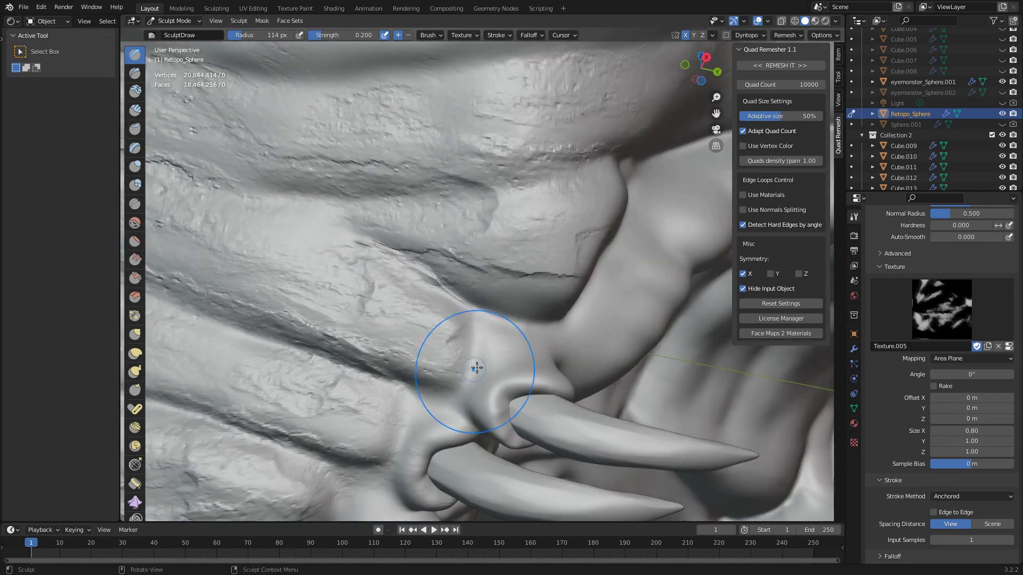
middle_click_drag(480, 393, 514, 342)
Step: Stamp a different texture down the length of the horn, then select another stamp texture
left_click(941, 309)
left_click(815, 373)
mouse_move(815, 373)
middle_mouse_down()
mouse_move(541, 388)
mouse_move(479, 292)
mouse_move(760, 342)
mouse_move(479, 320)
mouse_move(507, 327)
mouse_move(532, 454)
mouse_move(433, 365)
mouse_move(468, 400)
mouse_move(567, 422)
mouse_move(492, 311)
middle_mouse_up()
mouse_move(638, 218)
middle_mouse_down()
mouse_move(502, 238)
mouse_move(468, 293)
mouse_move(636, 296)
mouse_move(589, 301)
middle_mouse_up()
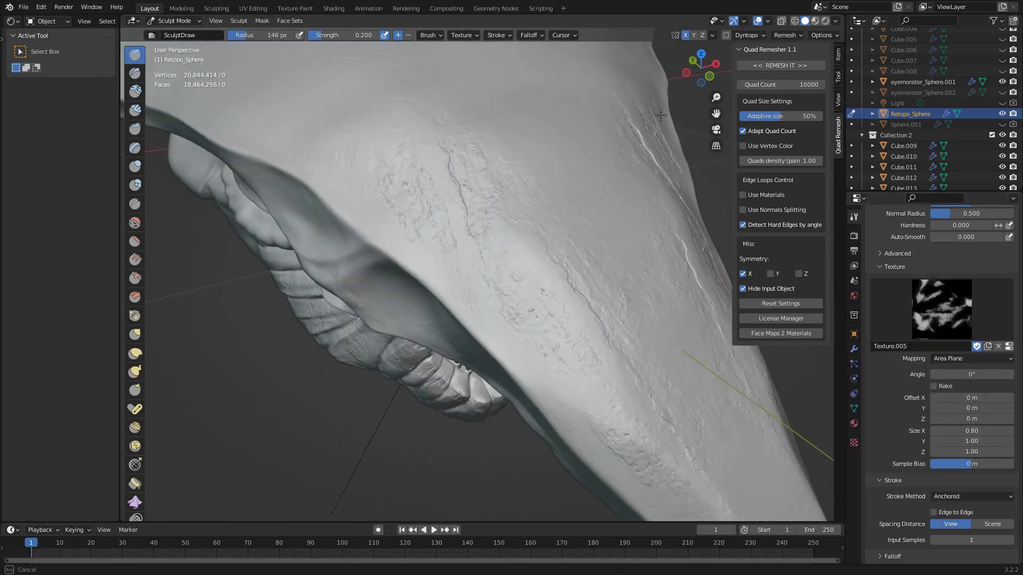
mouse_move(661, 115)
middle_mouse_down()
mouse_move(580, 228)
mouse_move(502, 263)
middle_mouse_up()
middle_click_drag(648, 129, 524, 244)
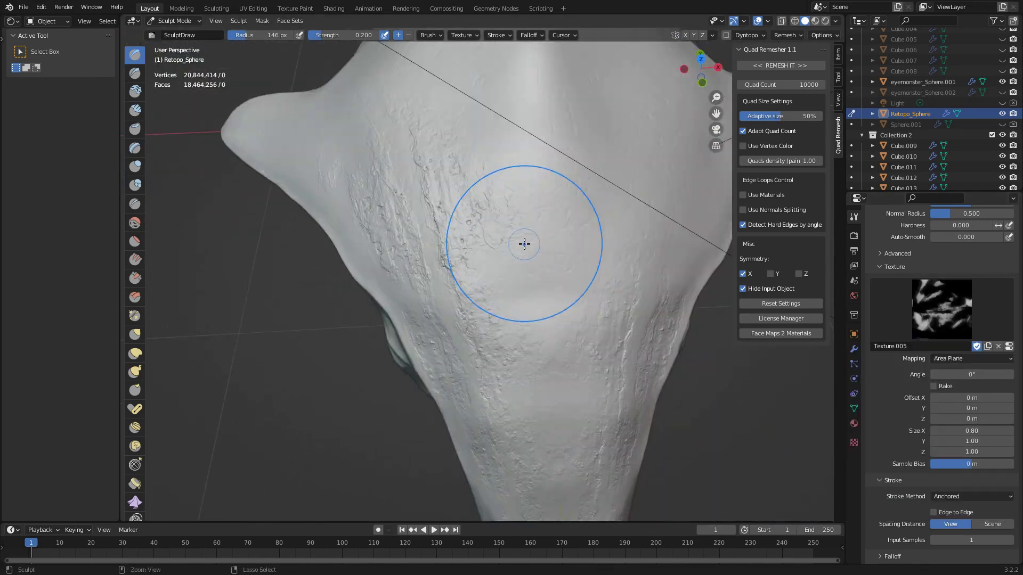
middle_click_drag(298, 109, 742, 140)
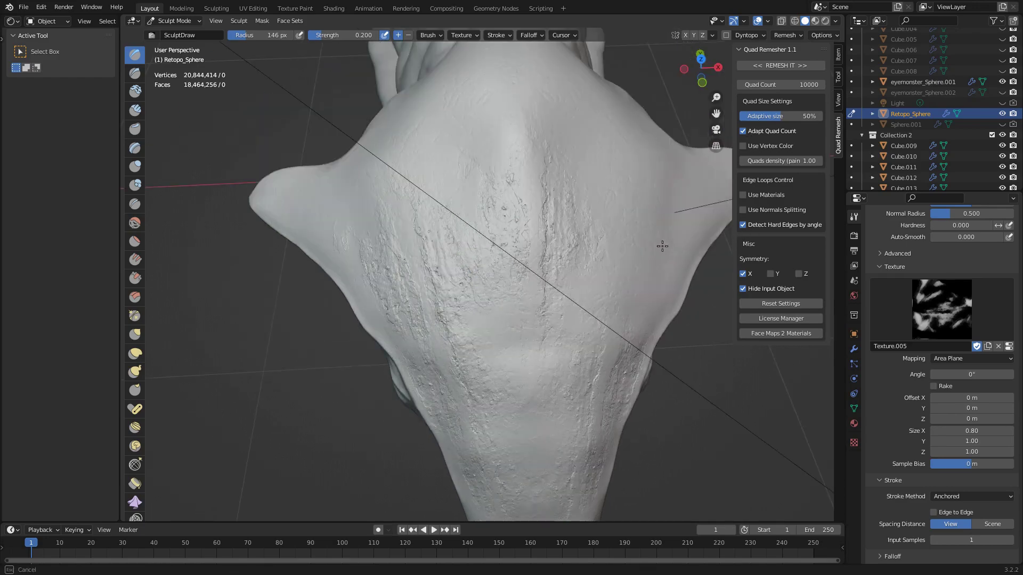
mouse_move(662, 246)
middle_mouse_down()
mouse_move(596, 263)
mouse_move(670, 333)
middle_mouse_up()
mouse_move(627, 408)
middle_mouse_down()
mouse_move(589, 335)
mouse_move(630, 309)
mouse_move(542, 297)
mouse_move(538, 320)
mouse_move(565, 277)
middle_mouse_up()
left_click(941, 309)
left_click(852, 366)
Step: Set the brush strength to 0.5 and the stroke method to Anchored
type(".5")
key("Return")
mouse_move(413, 95)
middle_mouse_down()
mouse_move(468, 273)
mouse_move(514, 286)
mouse_move(586, 240)
mouse_move(550, 211)
mouse_move(650, 193)
mouse_move(565, 240)
mouse_move(480, 267)
mouse_move(593, 229)
mouse_move(450, 405)
mouse_move(630, 329)
mouse_move(913, 293)
middle_mouse_up()
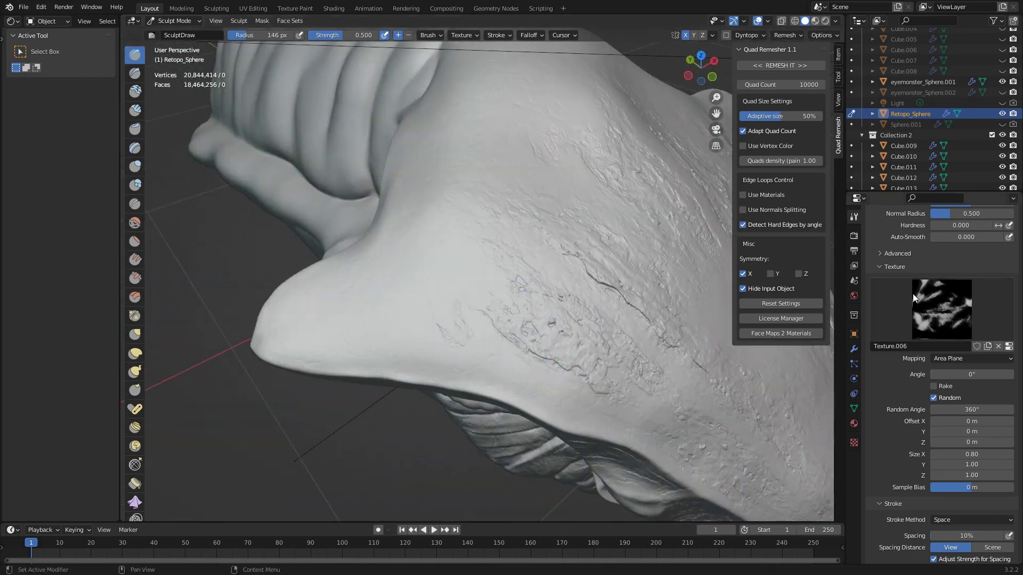
left_click(972, 520)
left_click(953, 464)
Step: Stamp cracked texture around the horn base and brow, and carve sharp lines under the eye
middle_click_drag(623, 336, 570, 246)
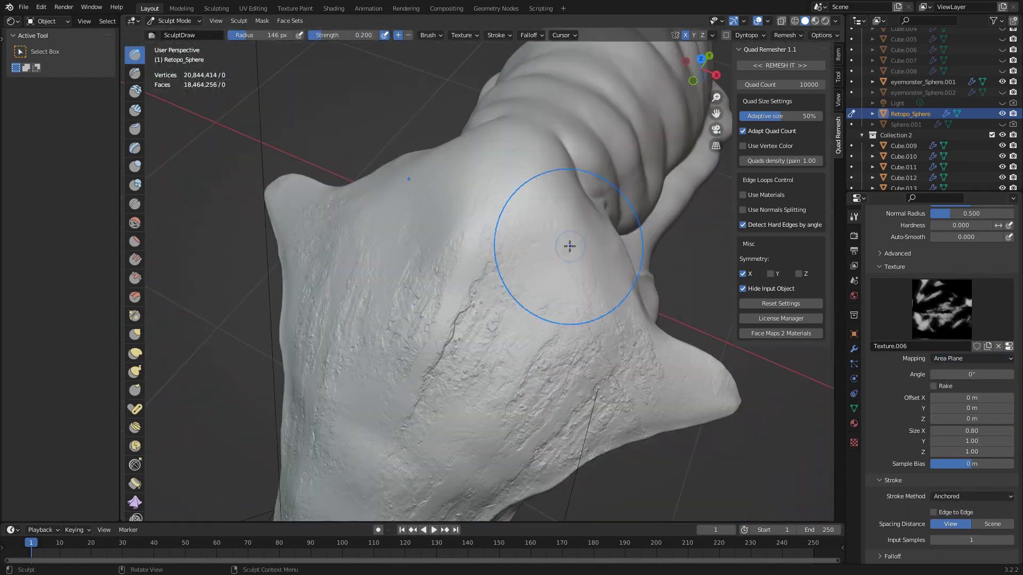
mouse_move(689, 222)
middle_mouse_down()
mouse_move(512, 326)
mouse_move(516, 277)
mouse_move(616, 295)
mouse_move(703, 328)
mouse_move(527, 322)
middle_mouse_up()
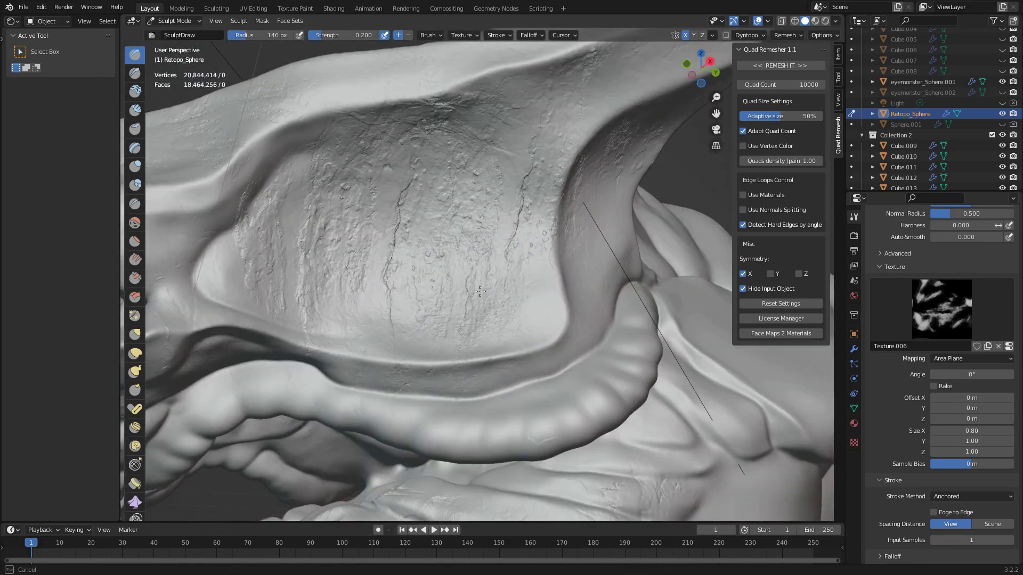
mouse_move(480, 292)
middle_mouse_down()
mouse_move(598, 433)
mouse_move(610, 349)
mouse_move(548, 200)
mouse_move(613, 240)
mouse_move(692, 266)
middle_mouse_up()
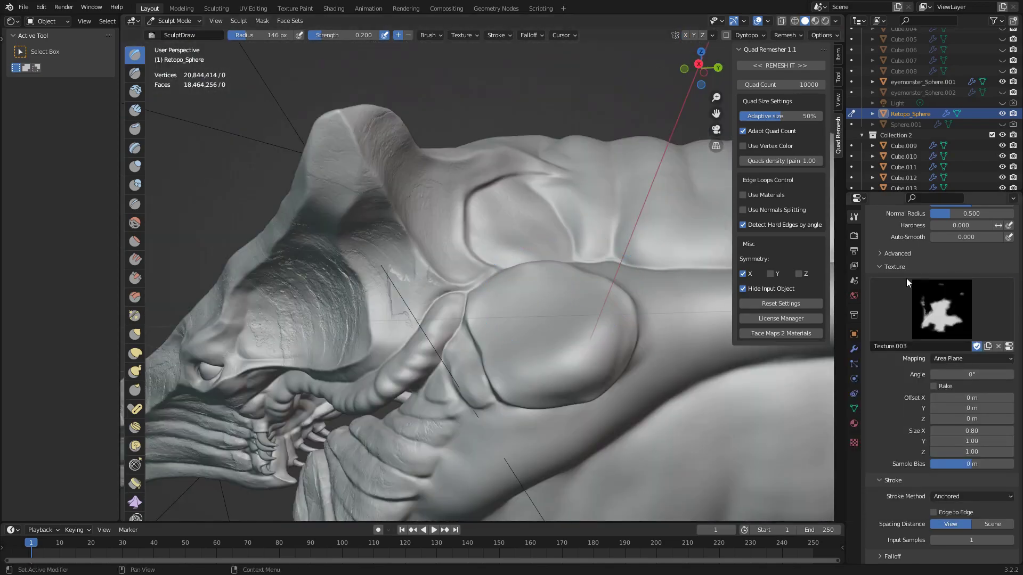
mouse_move(639, 346)
middle_mouse_down()
mouse_move(586, 299)
mouse_move(532, 286)
mouse_move(556, 230)
mouse_move(457, 160)
mouse_move(589, 292)
mouse_move(515, 204)
middle_mouse_up()
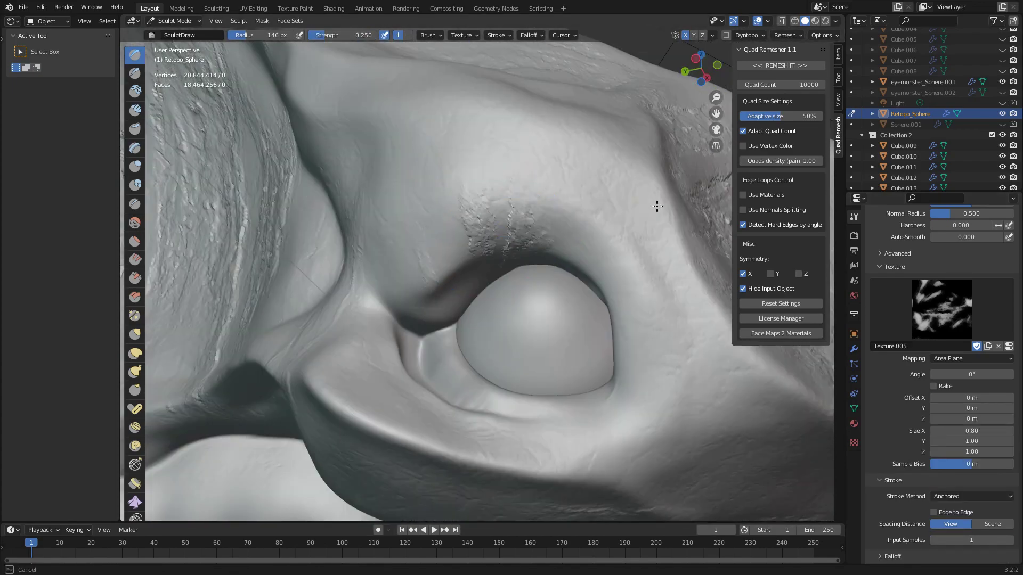
middle_click_drag(666, 221, 632, 307)
mouse_move(409, 282)
middle_mouse_down()
mouse_move(616, 297)
mouse_move(509, 330)
middle_mouse_up()
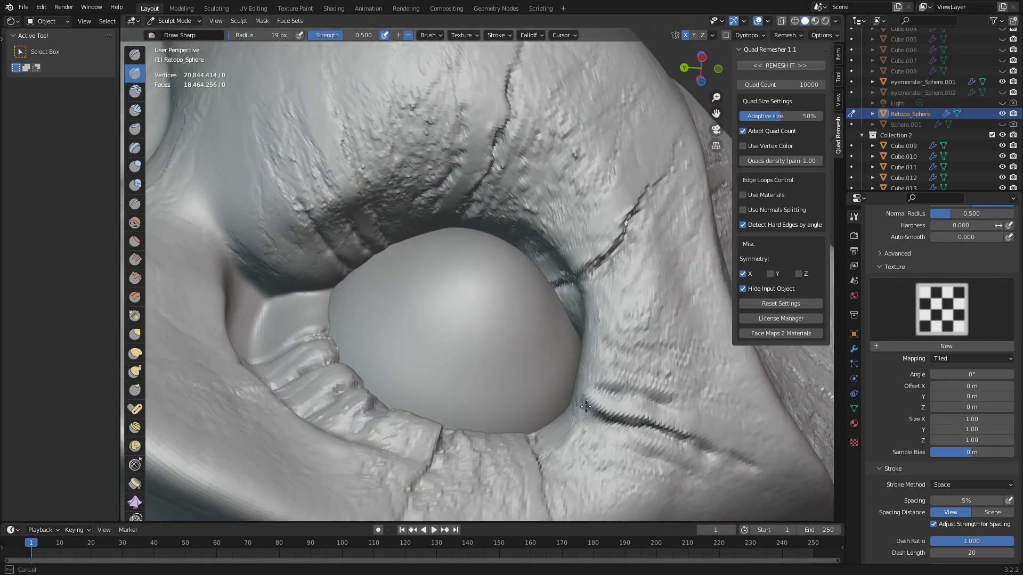
Step: Cut creases and sharp cracks around the eyelid and tooth sockets with Crease and Draw Sharp
middle_click_drag(585, 407, 479, 444)
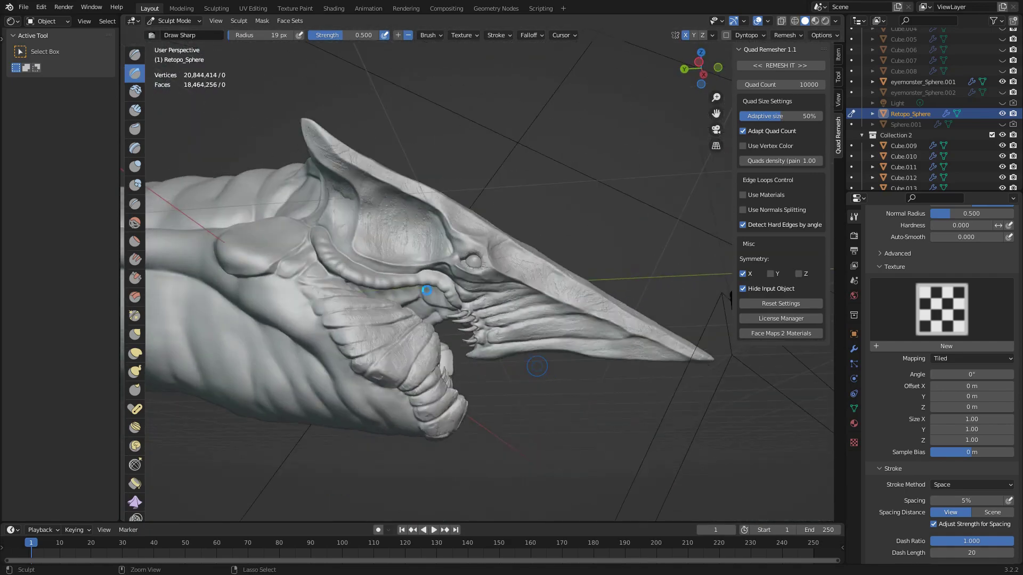
left_click(135, 204)
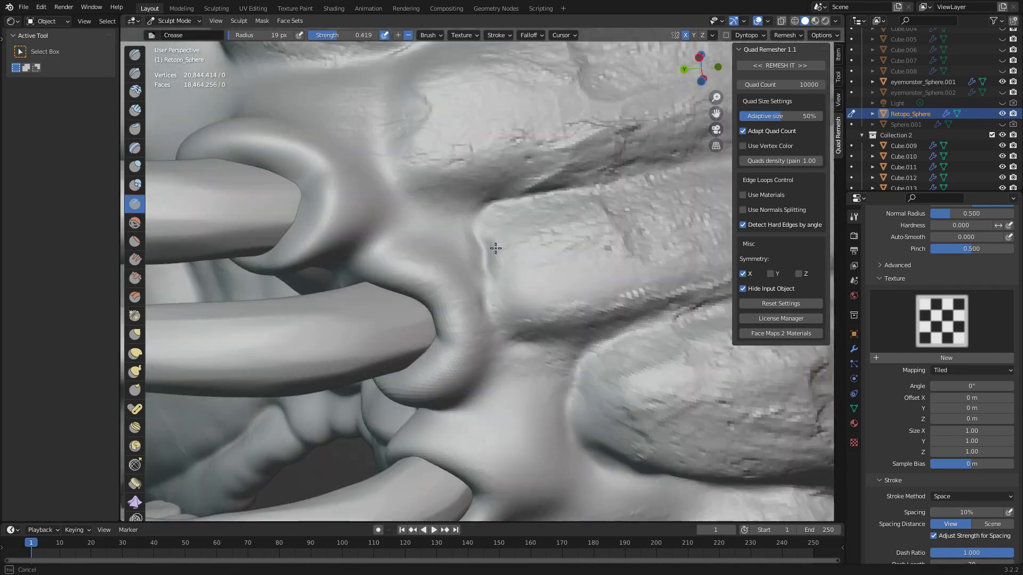
middle_click_drag(495, 248, 543, 299, "shift")
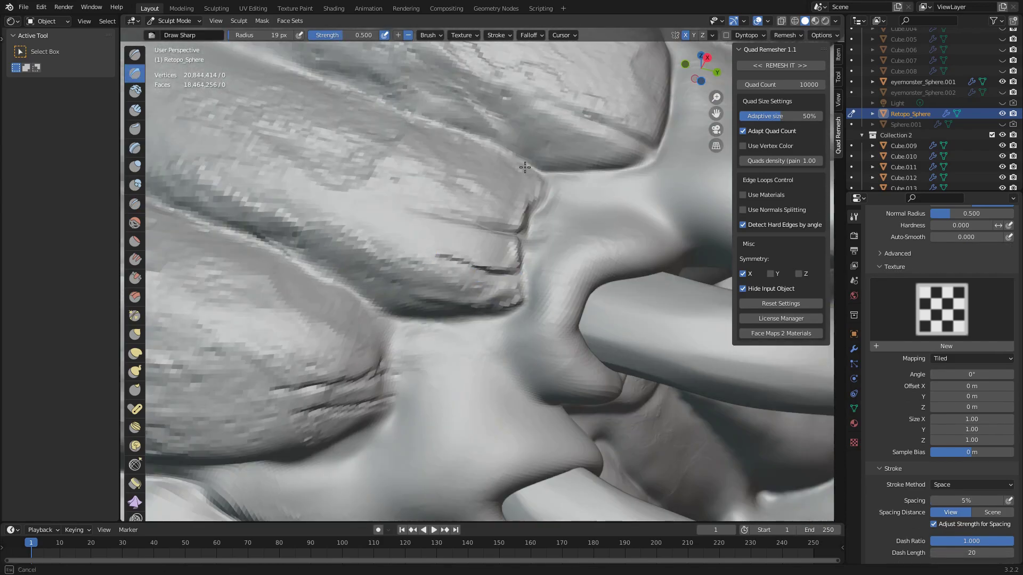
mouse_move(524, 168)
middle_mouse_down("ctrl")
mouse_move(434, 278)
mouse_move(562, 349)
mouse_move(502, 315)
mouse_move(607, 242)
mouse_move(495, 320)
mouse_move(542, 247)
mouse_move(511, 252)
mouse_move(541, 296)
mouse_move(647, 353)
mouse_move(539, 245)
mouse_move(592, 252)
mouse_move(540, 285)
mouse_move(598, 368)
mouse_move(513, 289)
middle_mouse_up("ctrl")
key("shift+c")
mouse_move(406, 277)
middle_mouse_down("ctrl")
mouse_move(437, 320)
mouse_move(469, 286)
mouse_move(548, 433)
mouse_move(399, 293)
mouse_move(525, 310)
mouse_move(541, 350)
mouse_move(514, 338)
middle_mouse_up("ctrl")
Step: Switch to textured SculptDraw and stamp rough skin beside the eye
key("x")
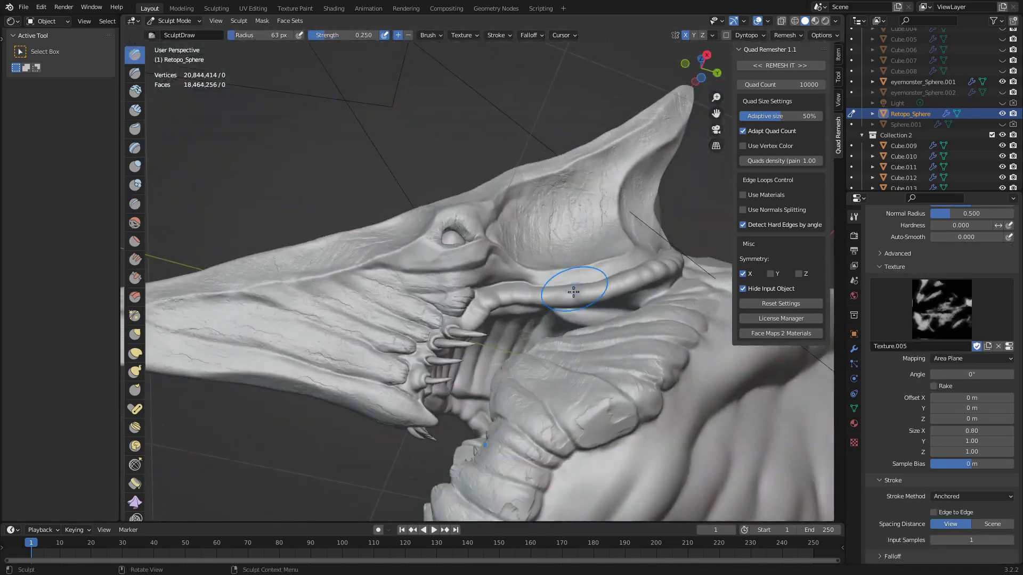
mouse_move(573, 291)
middle_mouse_down("ctrl")
mouse_move(457, 285)
mouse_move(537, 320)
mouse_move(437, 264)
middle_mouse_up("ctrl")
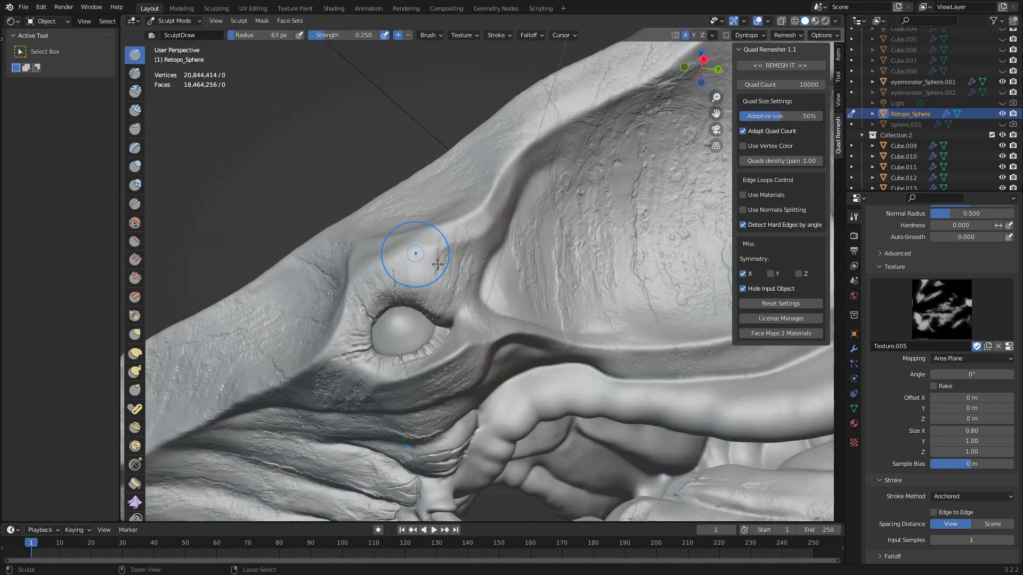
mouse_move(535, 264)
middle_mouse_down()
mouse_move(501, 355)
mouse_move(521, 227)
middle_mouse_up()
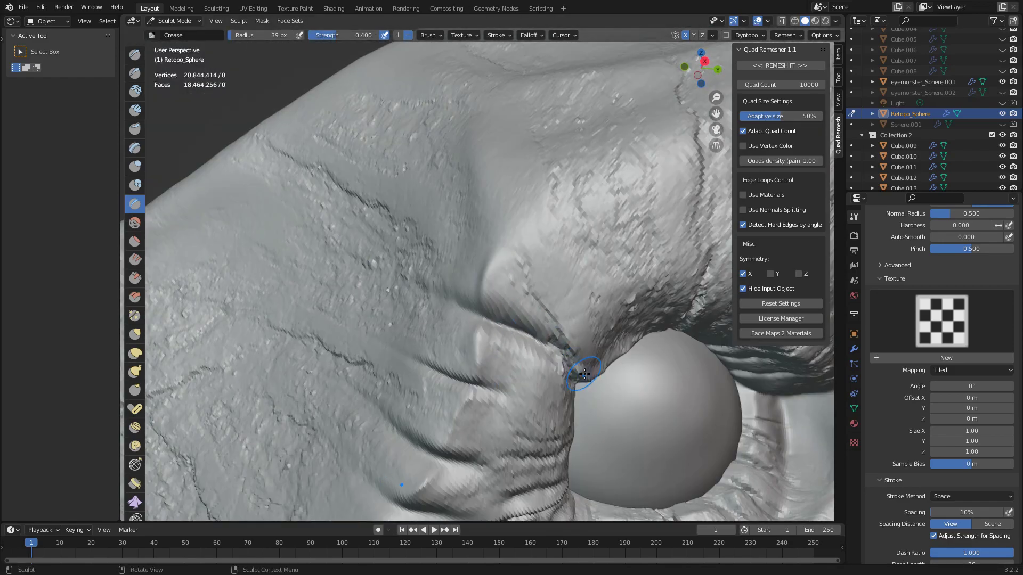
middle_click_drag(584, 374, 536, 313, "shift")
middle_click_drag(443, 302, 417, 302, "ctrl")
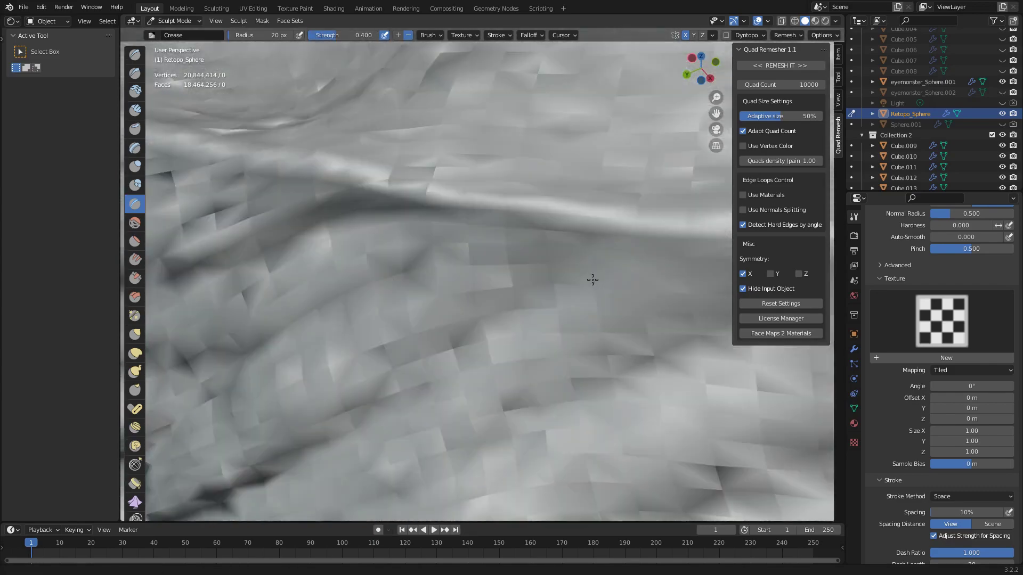
mouse_move(592, 279)
middle_mouse_down()
mouse_move(556, 292)
mouse_move(420, 245)
mouse_move(423, 256)
mouse_move(537, 292)
mouse_move(431, 279)
middle_mouse_up()
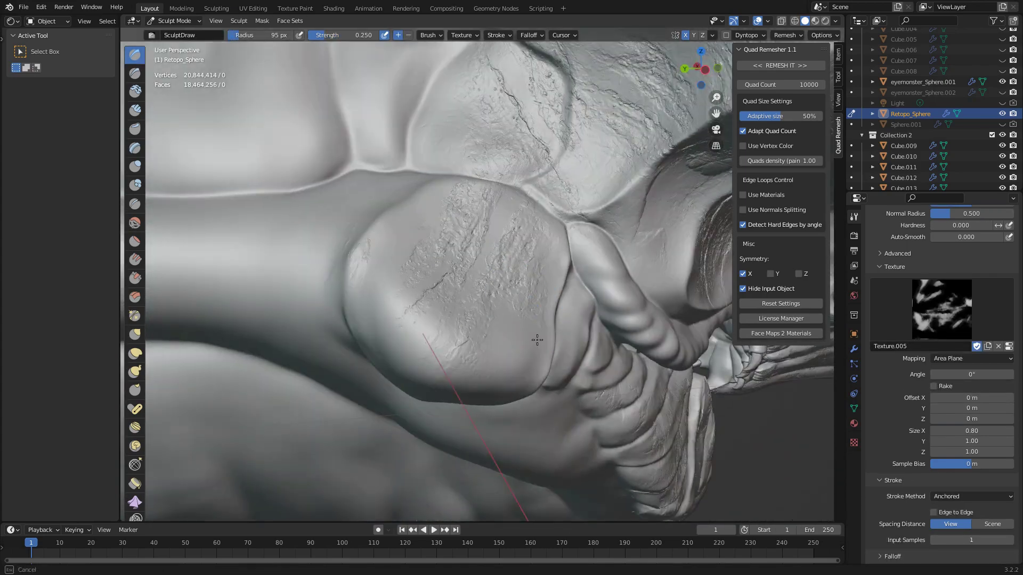
Step: Cut fine cracks along the beak ridge
mouse_move(562, 330)
middle_mouse_down()
mouse_move(495, 406)
mouse_move(418, 359)
middle_mouse_up()
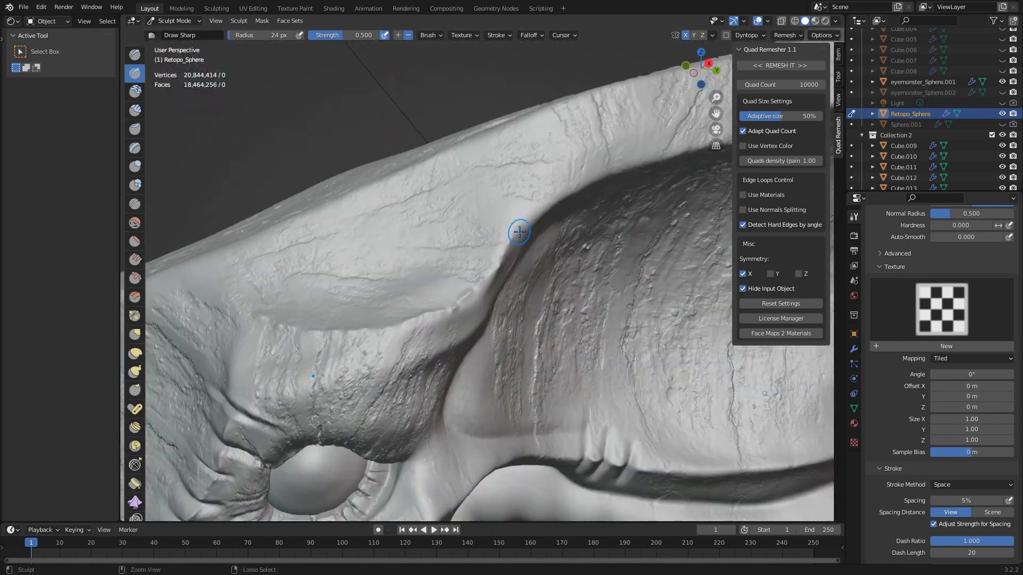
middle_click_drag(520, 232, 435, 341)
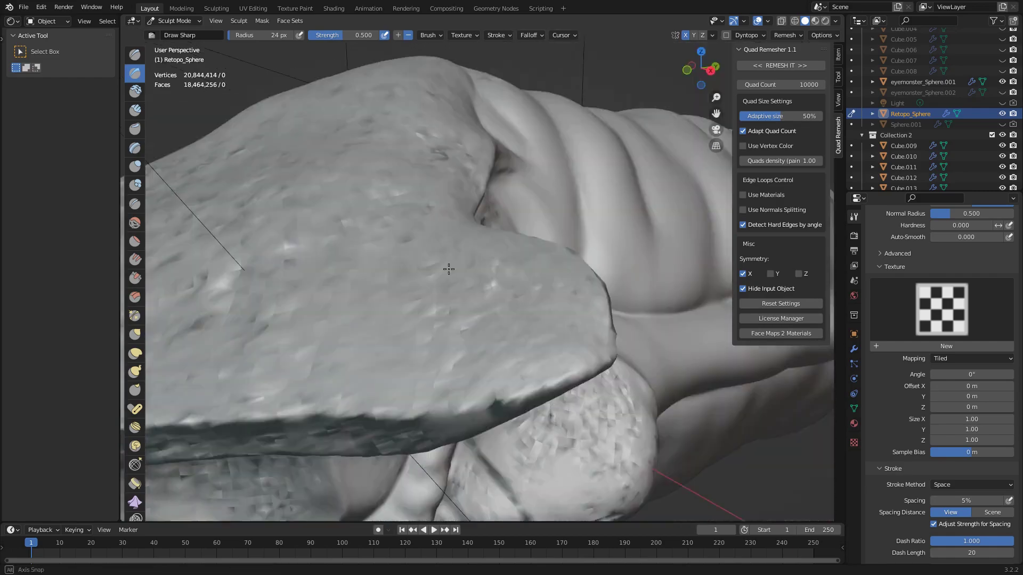
middle_click_drag(281, 278, 495, 306)
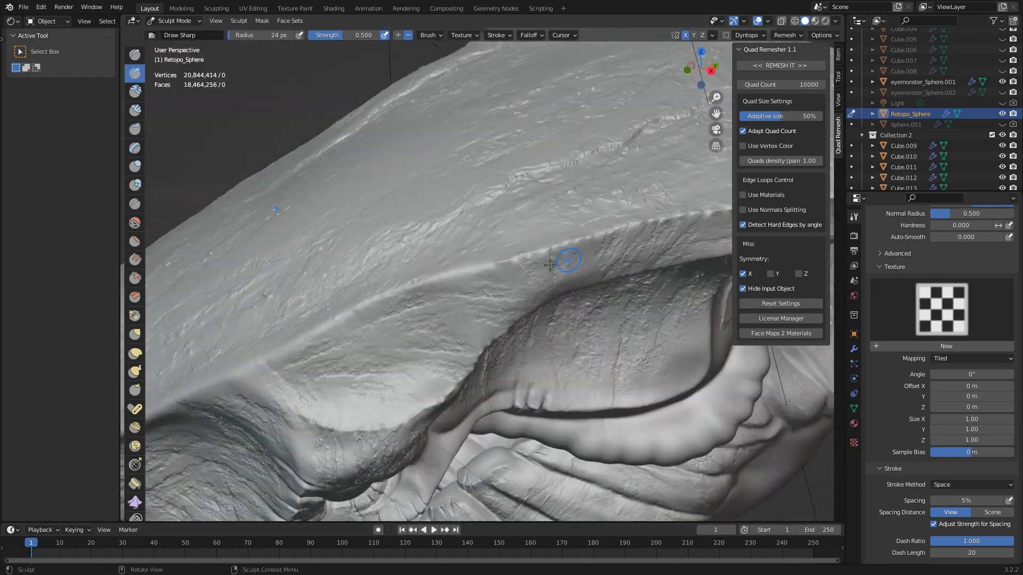
scroll(452, 342, "down", 2)
scroll(489, 279, "down", 3)
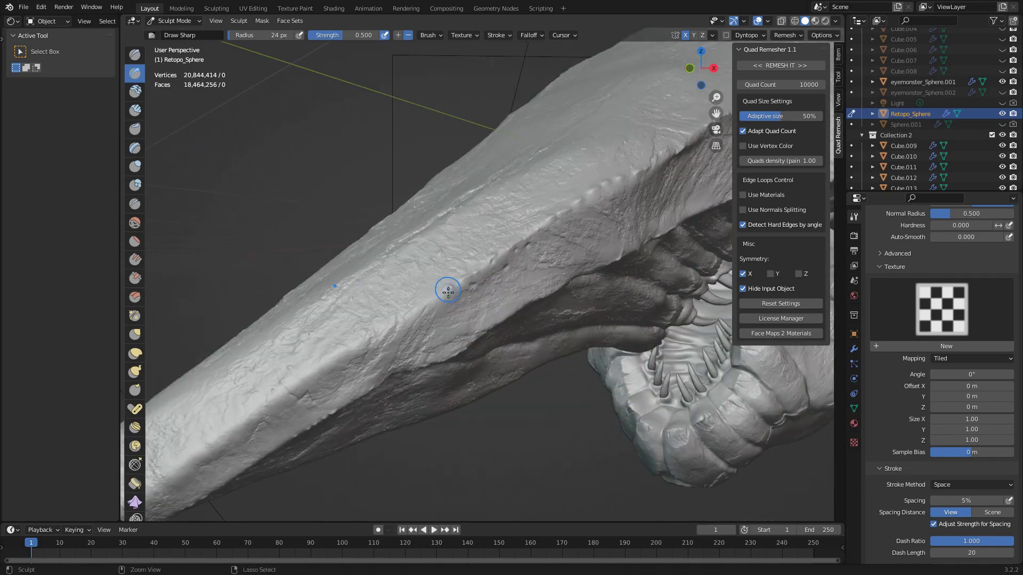
scroll(427, 283, "down", 2)
scroll(526, 270, "down", 2)
scroll(369, 352, "down", 2)
Step: Score thin cracks along the ridge and horn edge
middle_click_drag(368, 352, 533, 298)
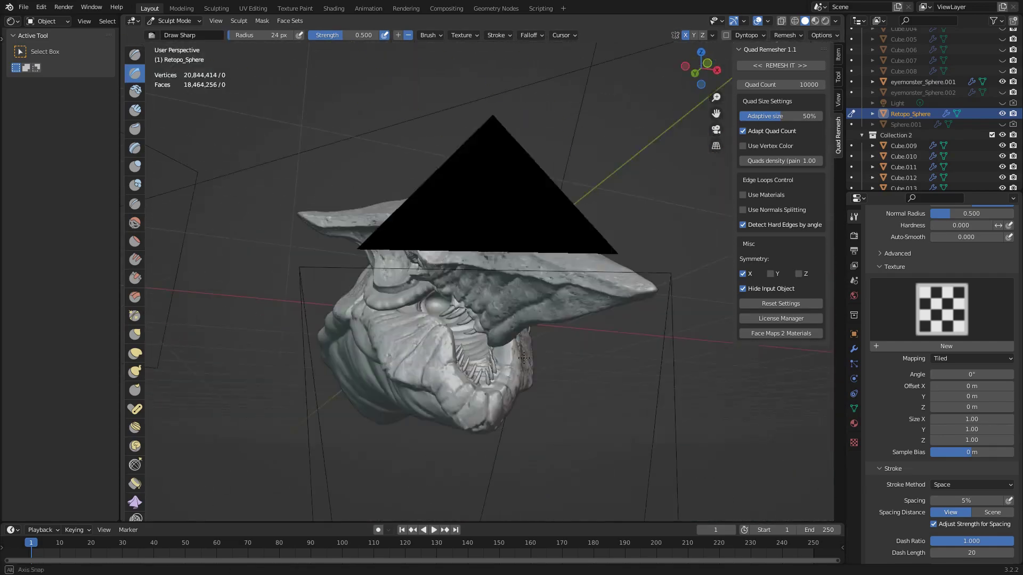
scroll(565, 320, "up", 4)
scroll(520, 223, "up", 3)
scroll(482, 242, "up", 1)
scroll(482, 243, "down", 3)
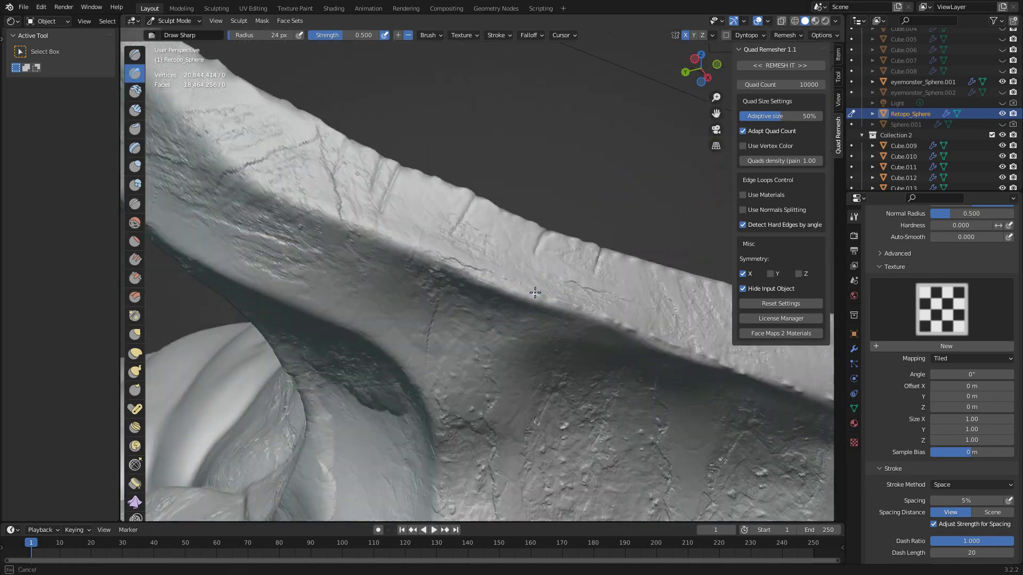
mouse_move(482, 242)
middle_mouse_down()
mouse_move(382, 251)
mouse_move(507, 278)
mouse_move(507, 412)
mouse_move(628, 263)
mouse_move(487, 359)
mouse_move(570, 315)
mouse_move(472, 351)
mouse_move(543, 247)
mouse_move(593, 290)
mouse_move(579, 352)
middle_mouse_up()
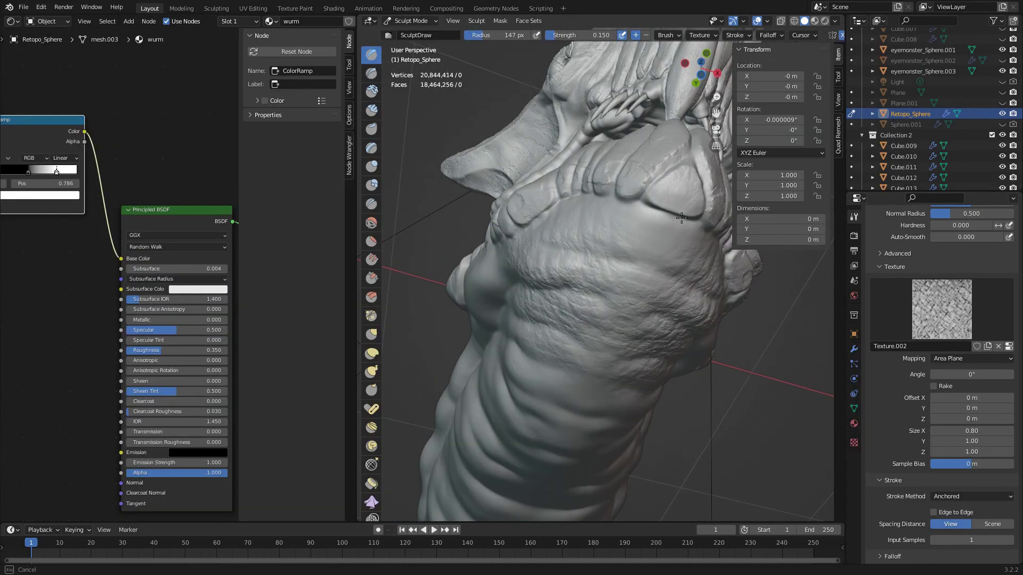
Step: Lower the textured Draw brush strength and stamp subtle skin on the neck ribs
middle_click_drag(682, 217, 643, 310)
mouse_move(740, 256)
middle_mouse_down()
mouse_move(480, 320)
mouse_move(696, 342)
mouse_move(646, 347)
mouse_move(595, 10)
middle_mouse_up()
key("shift+f")
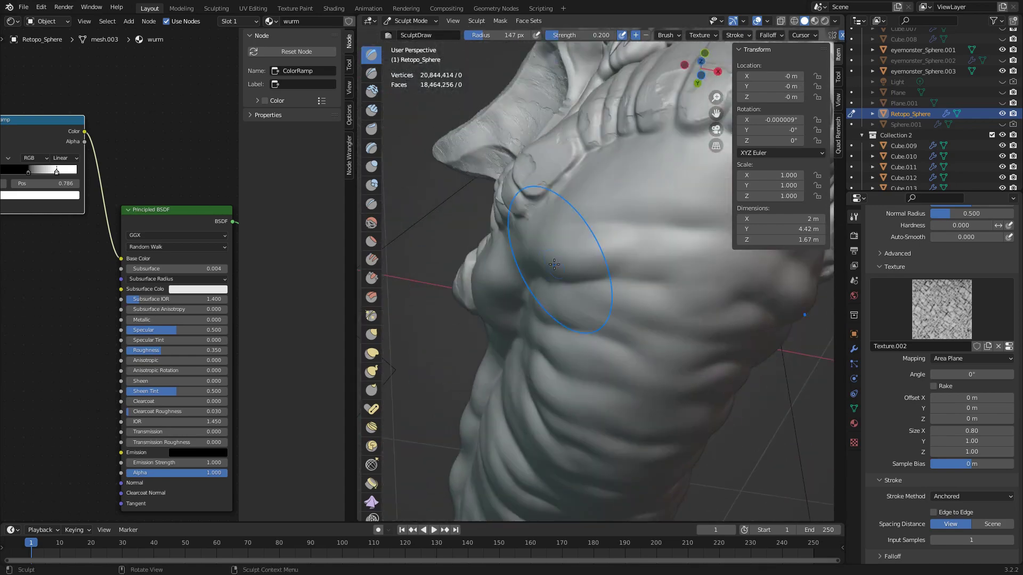
middle_click_drag(575, 298, 692, 241)
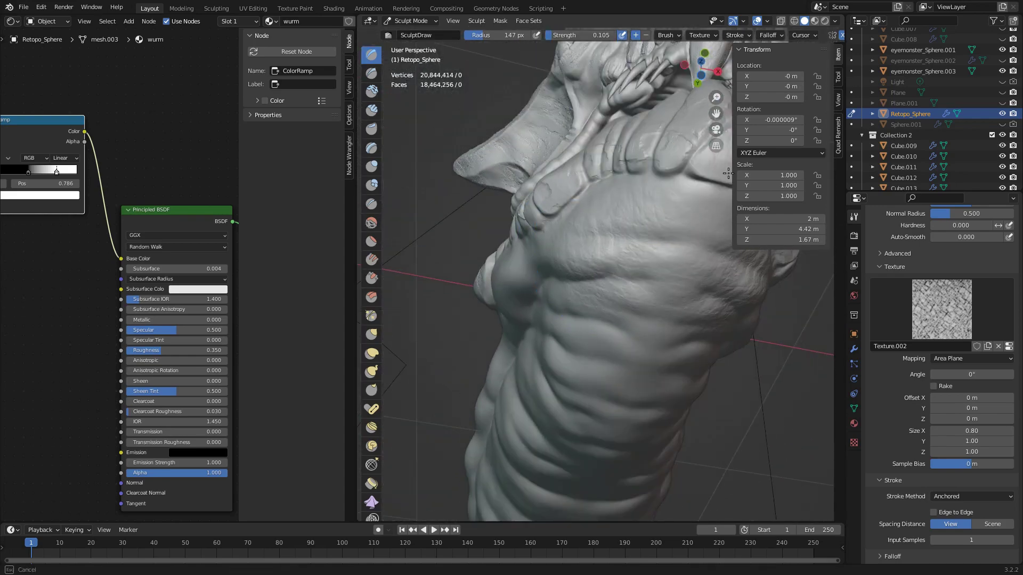
mouse_move(727, 173)
middle_mouse_down()
mouse_move(640, 372)
mouse_move(550, 513)
mouse_move(605, 324)
mouse_move(665, 418)
mouse_move(536, 326)
mouse_move(678, 238)
mouse_move(579, 325)
mouse_move(586, 378)
mouse_move(707, 365)
mouse_move(603, 299)
middle_mouse_up()
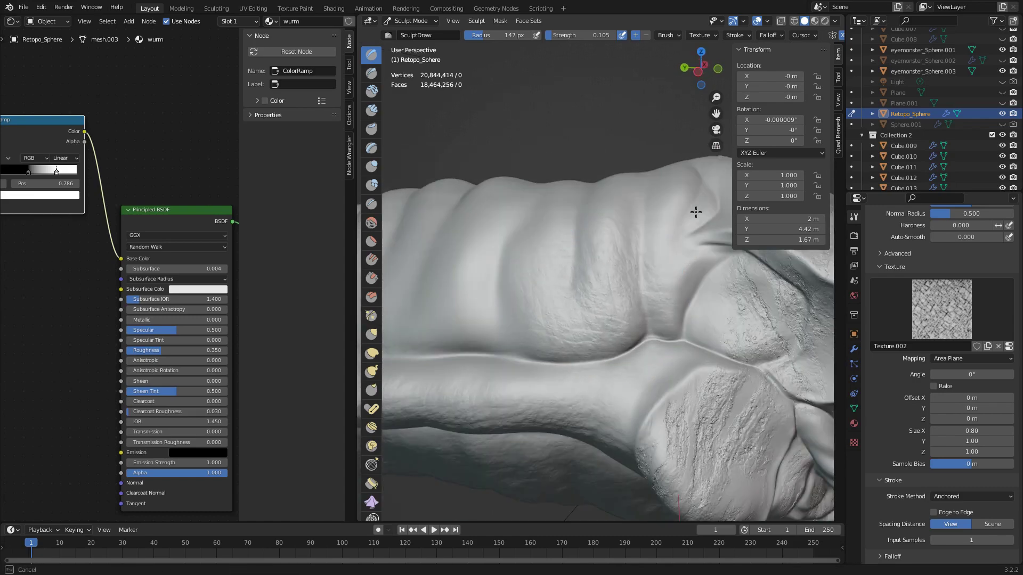
mouse_move(696, 212)
middle_mouse_down()
mouse_move(660, 247)
mouse_move(689, 264)
mouse_move(612, 388)
mouse_move(747, 405)
mouse_move(646, 371)
mouse_move(612, 302)
mouse_move(628, 320)
mouse_move(617, 372)
middle_mouse_up()
scroll(617, 373, "up", 5)
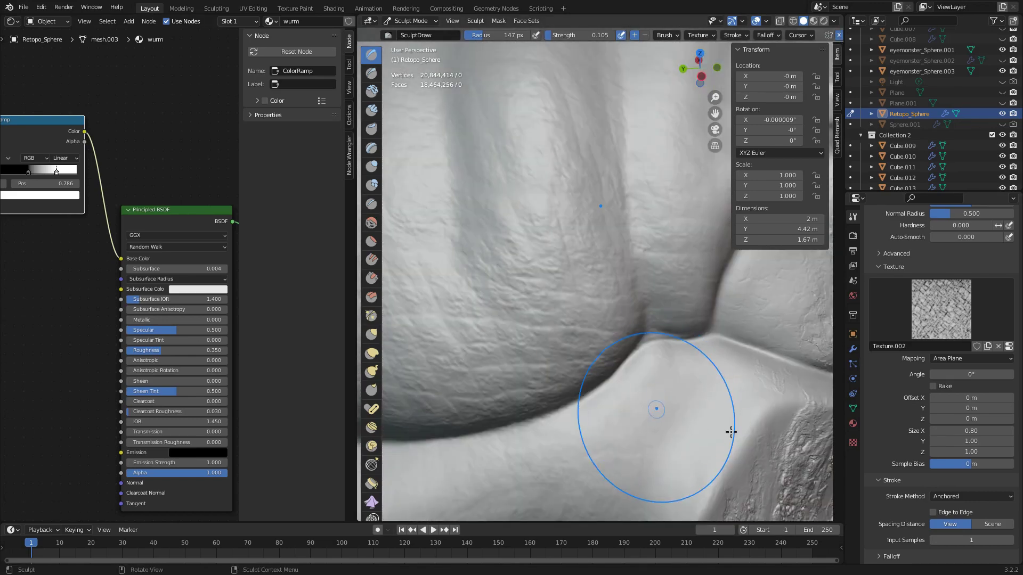
scroll(731, 432, "down", 5)
mouse_move(730, 432)
middle_mouse_down()
mouse_move(796, 305)
mouse_move(692, 266)
mouse_move(600, 258)
middle_mouse_up()
Step: Switch to Crease at strength 0.3 and stroke between the first neck folds
key("shift+c")
scroll(600, 258, "up", 5)
left_click(573, 35)
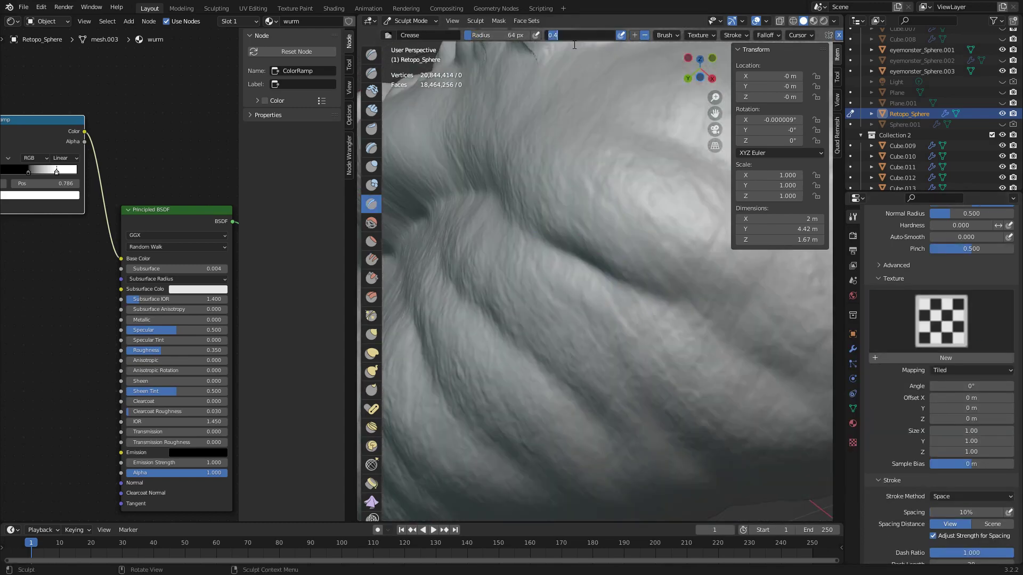
scroll(751, 313, "down", 3)
scroll(685, 291, "down", 4)
middle_click_drag(685, 292, 726, 350)
scroll(726, 349, "up", 5)
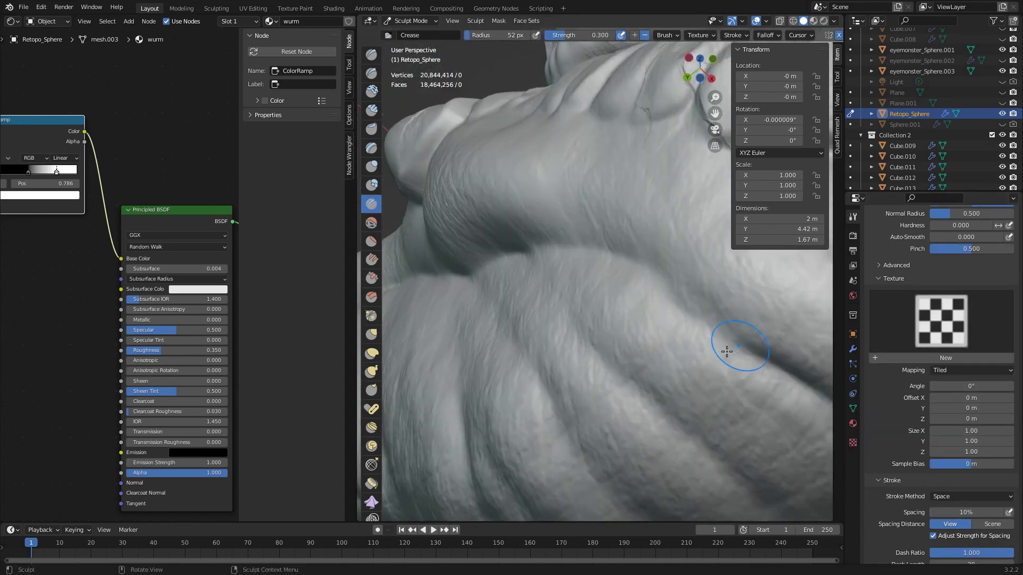
scroll(591, 308, "up", 3)
mouse_move(590, 309)
middle_mouse_down()
mouse_move(726, 418)
mouse_move(521, 284)
middle_mouse_up()
Step: Deepen the crease lines along the remaining ribbed neck folds
scroll(589, 237, "down", 3)
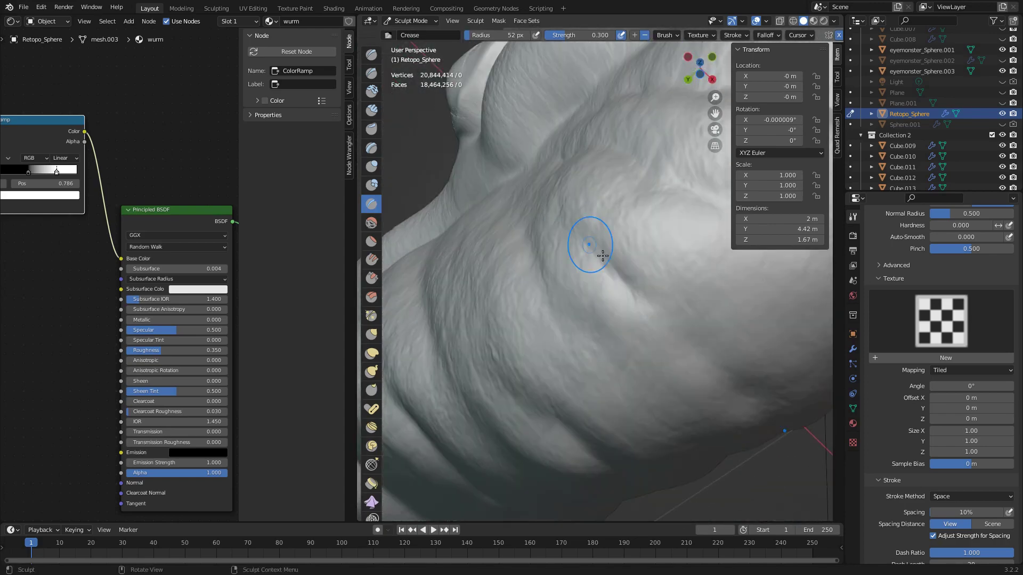
mouse_move(637, 369)
middle_mouse_down()
mouse_move(575, 347)
mouse_move(529, 303)
mouse_move(641, 238)
mouse_move(633, 377)
mouse_move(666, 368)
mouse_move(535, 278)
middle_mouse_up()
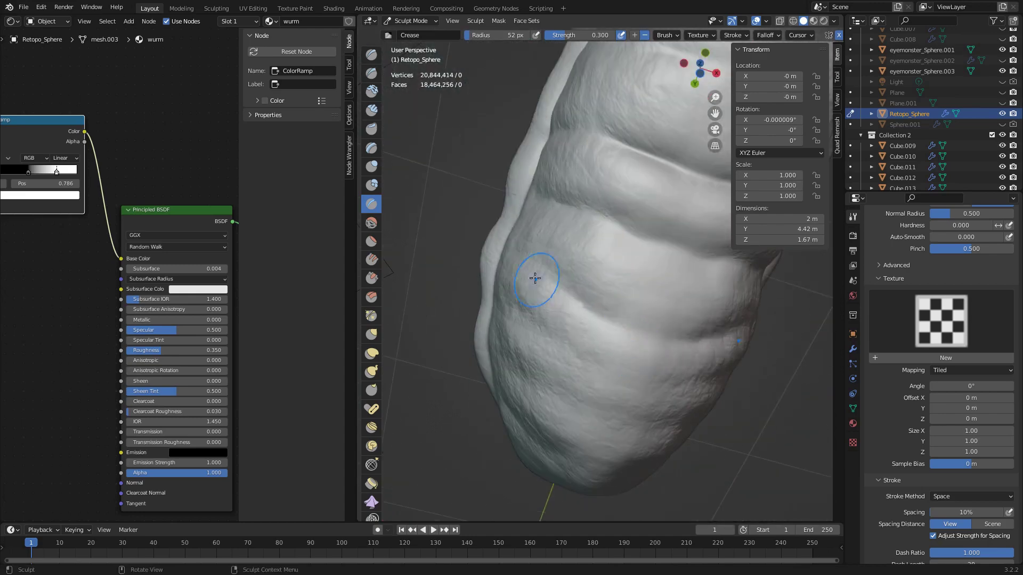
middle_click_drag(689, 347, 587, 309)
scroll(587, 309, "up", 2)
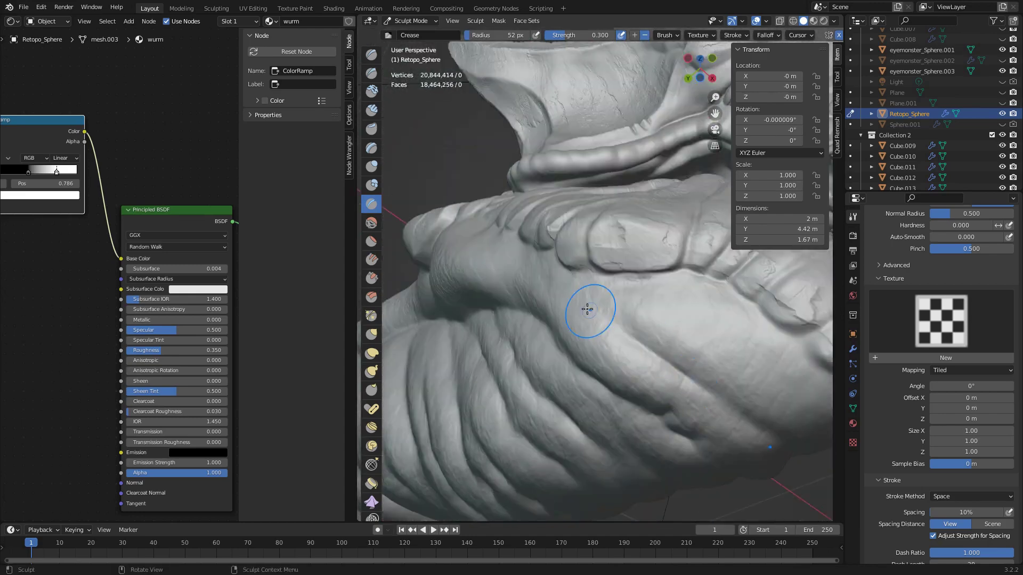
middle_click_drag(743, 283, 633, 309)
mouse_move(682, 248)
middle_mouse_down()
mouse_move(647, 350)
mouse_move(663, 408)
middle_mouse_up()
middle_click_drag(695, 352, 771, 362)
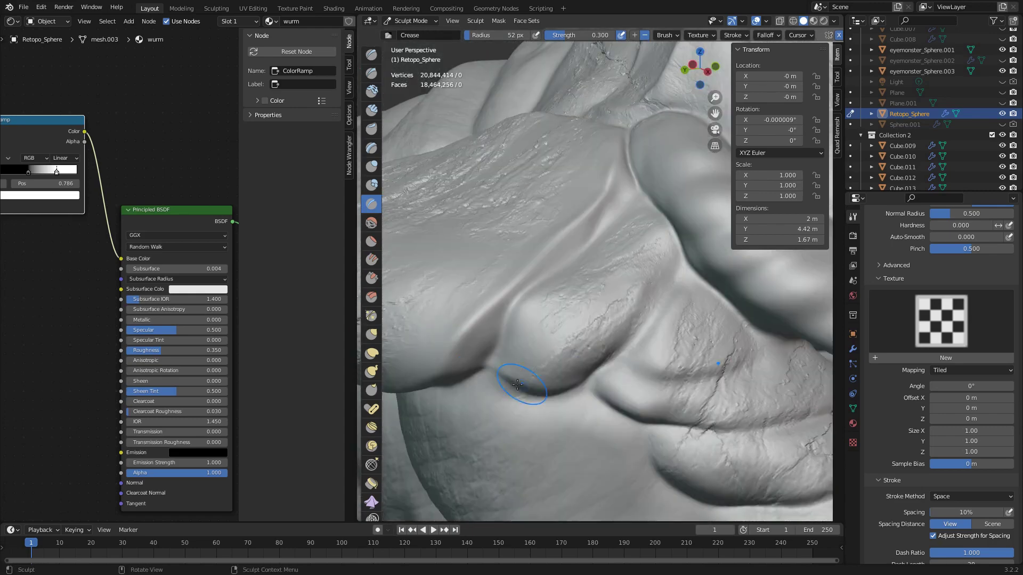
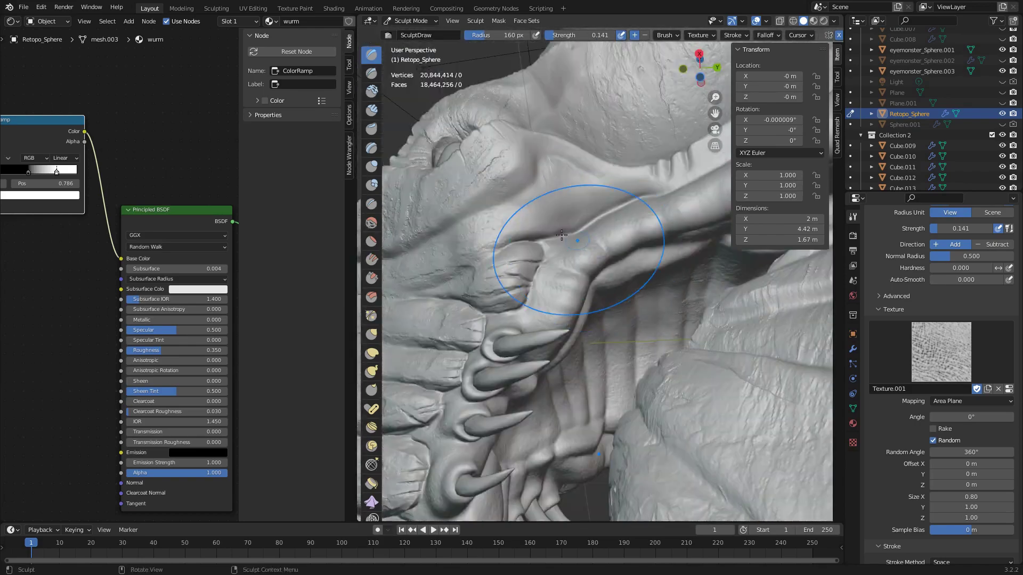
Step: Switch to the Crease brush and carve sharp creases into the lip folds and tusk area
key("shift+c")
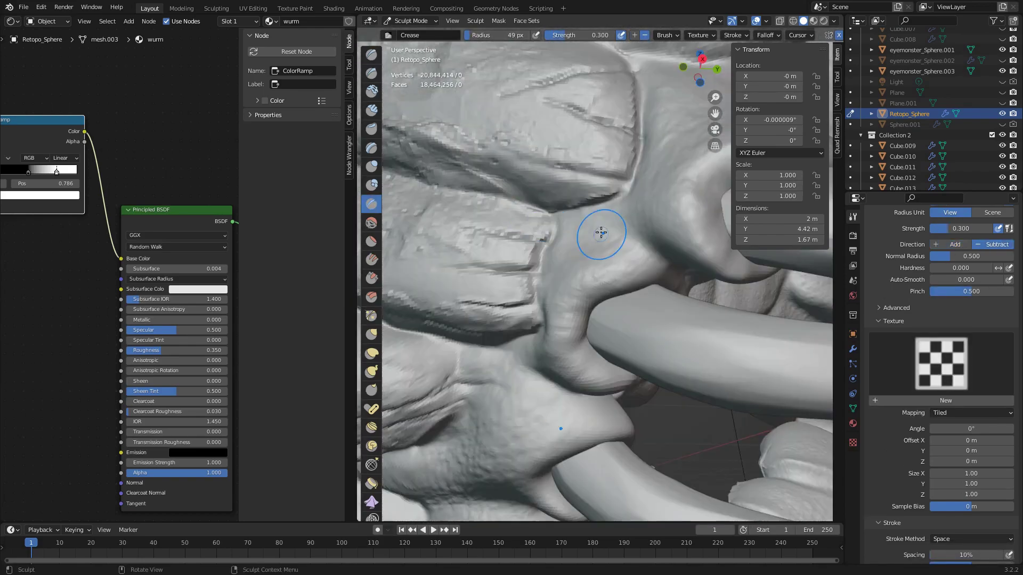
middle_click_drag(628, 252, 685, 305)
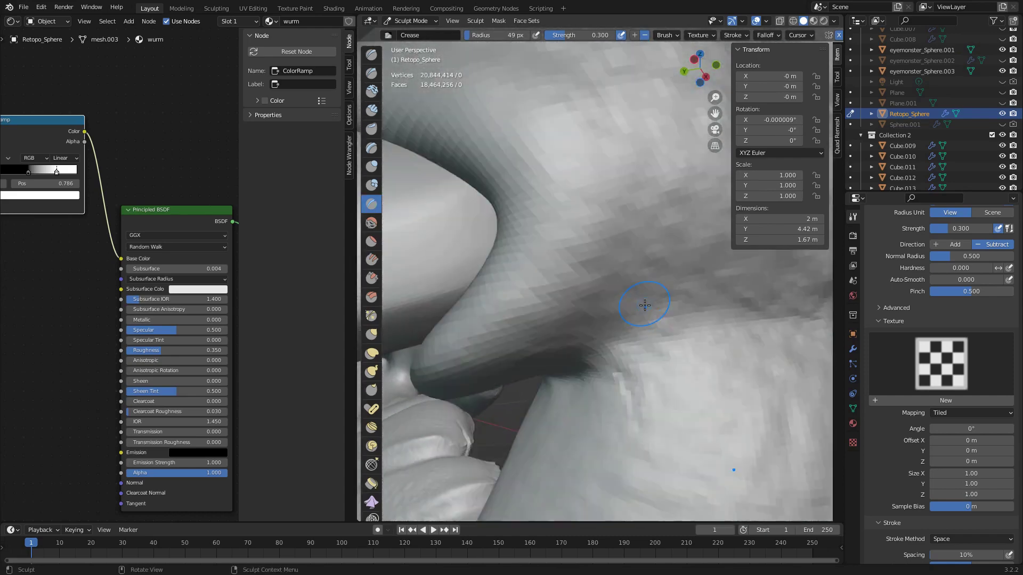
mouse_move(594, 346)
middle_mouse_down("ctrl")
mouse_move(575, 350)
mouse_move(711, 339)
middle_mouse_up("ctrl")
middle_click_drag(622, 281, 597, 301, "ctrl")
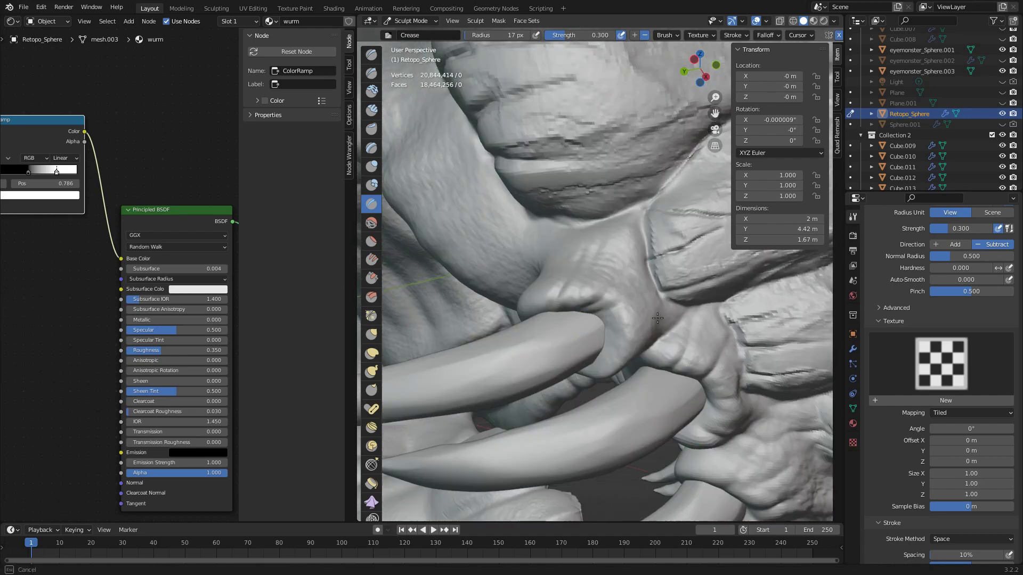
middle_click_drag(610, 230, 661, 314, "ctrl")
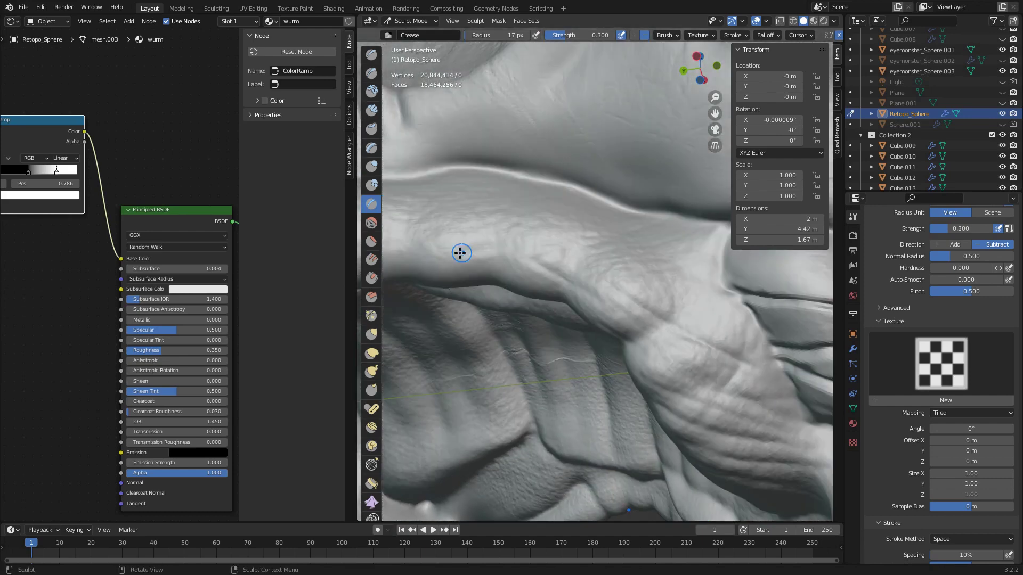
mouse_move(531, 300)
middle_mouse_down()
mouse_move(607, 247)
mouse_move(639, 260)
middle_mouse_up()
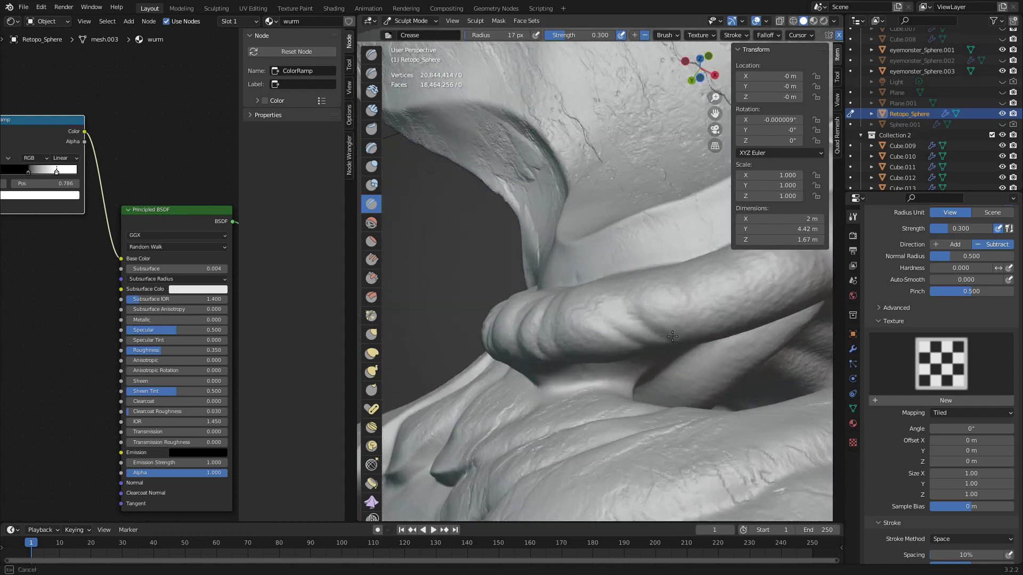
mouse_move(673, 336)
middle_mouse_down()
mouse_move(698, 369)
mouse_move(683, 371)
middle_mouse_up()
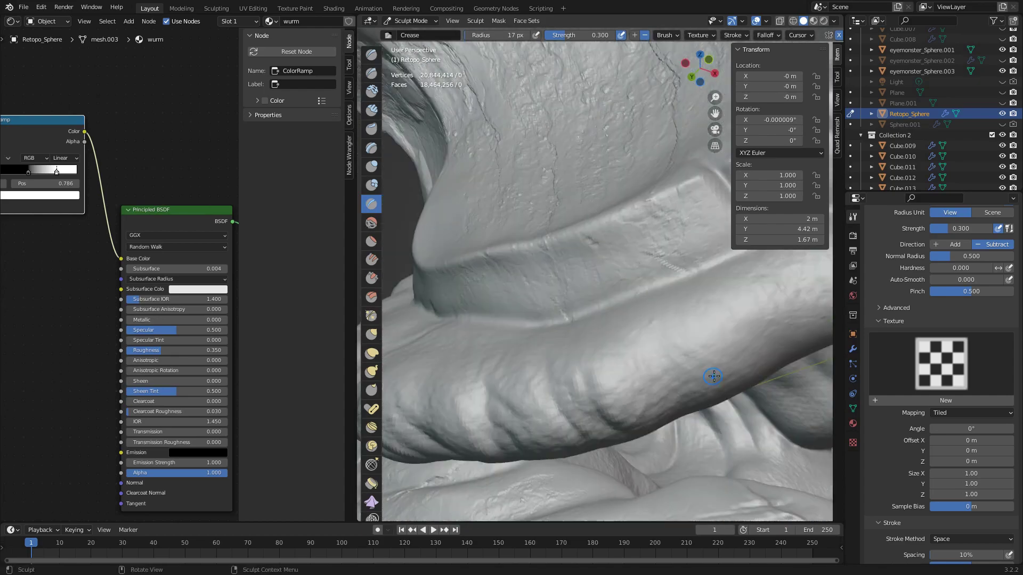
Step: Work creases into the ridged body folds, spikes and folded lips from several angles
scroll(707, 410, "down", 5)
middle_click_drag(707, 411, 660, 387)
mouse_move(680, 302)
middle_mouse_down()
mouse_move(667, 319)
mouse_move(533, 316)
middle_mouse_up()
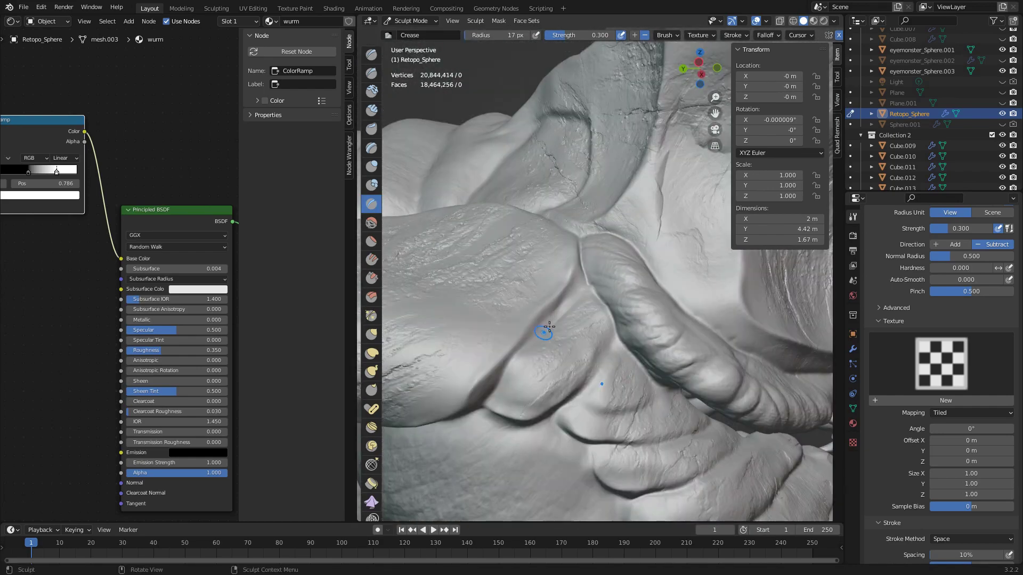
mouse_move(622, 305)
middle_mouse_down()
mouse_move(662, 296)
mouse_move(650, 445)
mouse_move(714, 413)
mouse_move(744, 463)
middle_mouse_up()
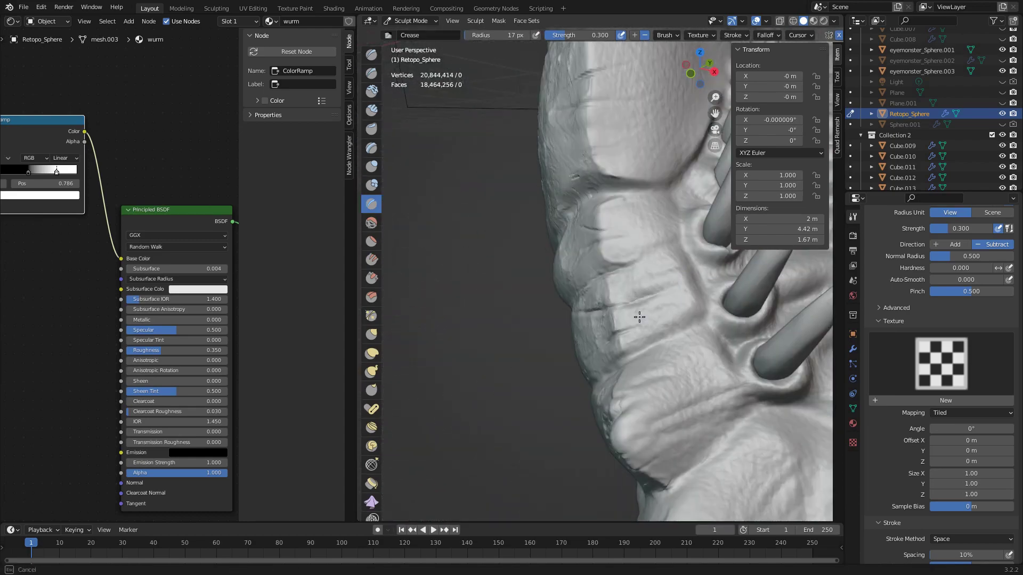
mouse_move(640, 317)
middle_mouse_down()
mouse_move(512, 228)
mouse_move(464, 180)
mouse_move(480, 164)
mouse_move(587, 186)
mouse_move(553, 288)
middle_mouse_up()
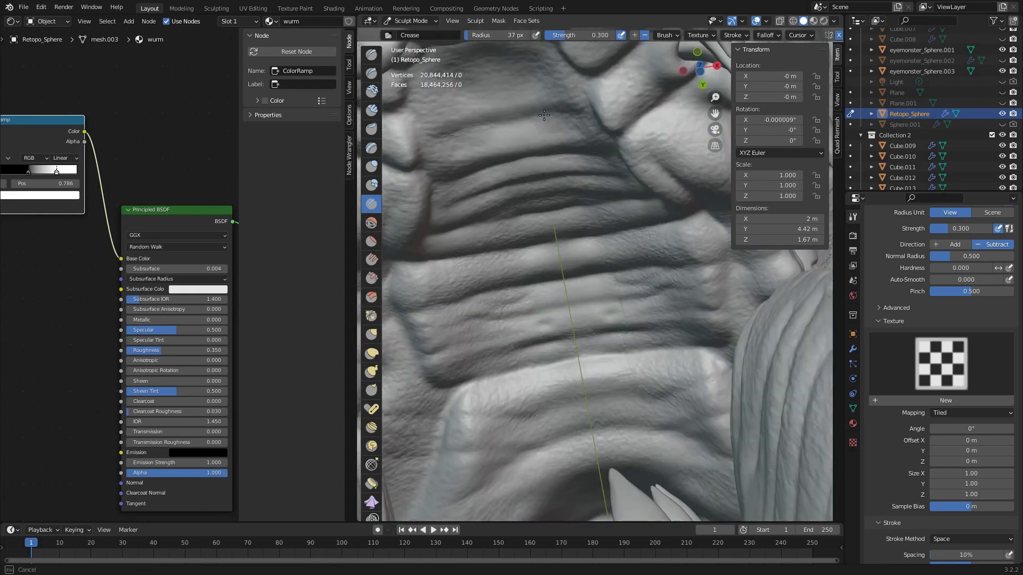
middle_click_drag(544, 115, 520, 157)
mouse_move(739, 254)
middle_mouse_down()
mouse_move(691, 297)
mouse_move(666, 367)
mouse_move(639, 392)
mouse_move(623, 396)
mouse_move(539, 349)
mouse_move(586, 383)
mouse_move(656, 401)
mouse_move(603, 414)
mouse_move(623, 235)
mouse_move(590, 258)
mouse_move(628, 235)
mouse_move(528, 282)
middle_mouse_up()
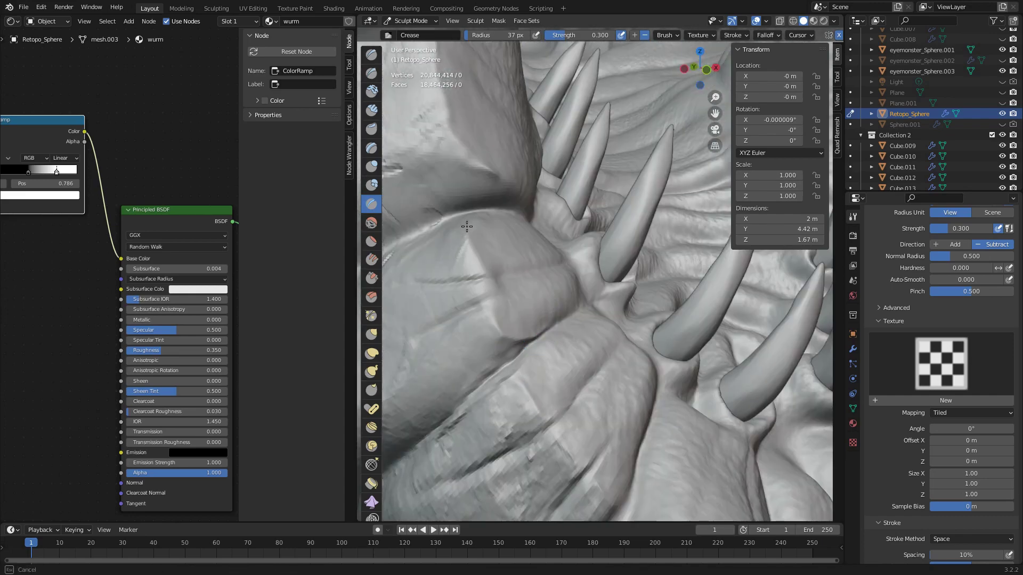
mouse_move(466, 227)
middle_mouse_down()
mouse_move(644, 469)
mouse_move(471, 297)
mouse_move(710, 289)
mouse_move(650, 323)
middle_mouse_up()
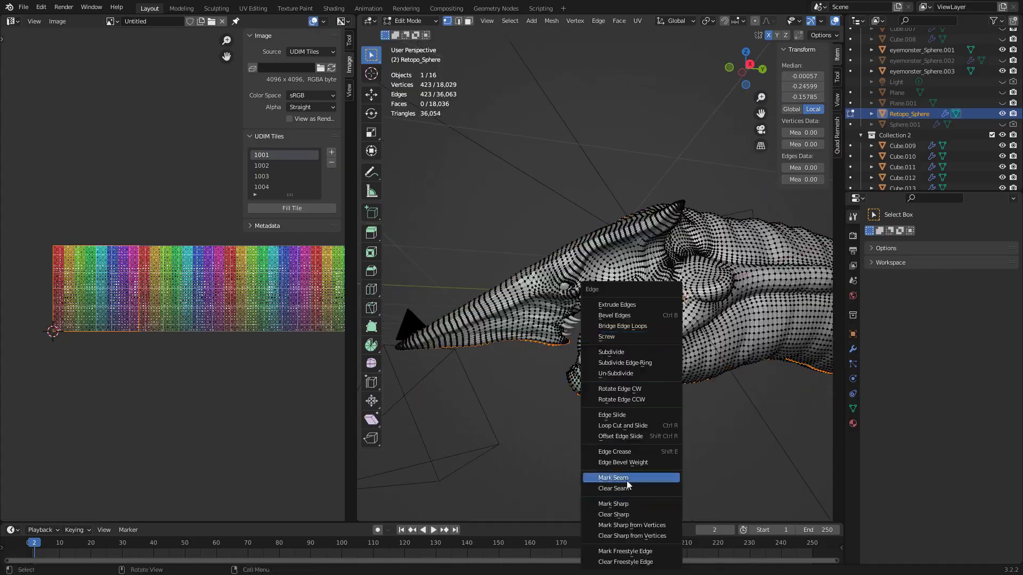
Step: Mark the current selection as a seam and select two edge loops around the mouth
left_click(627, 478)
left_click(640, 320, "alt")
mouse_move(627, 478)
middle_mouse_down()
mouse_move(656, 309)
mouse_move(612, 298)
mouse_move(546, 362)
middle_mouse_up()
scroll(546, 362, "up", 4)
left_click(546, 361, "alt")
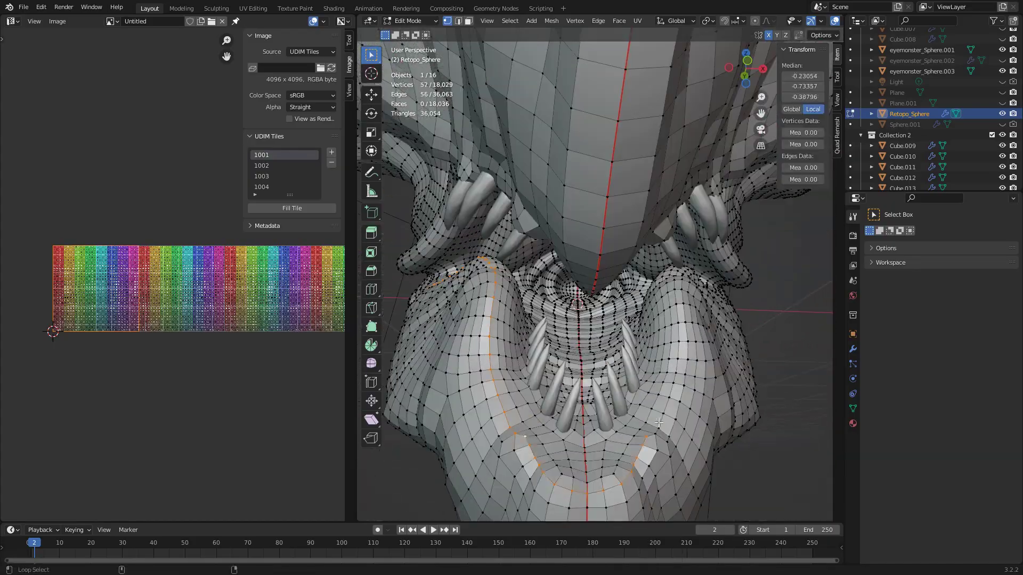
left_click(659, 423, "alt+shift")
middle_click_drag(659, 422, 623, 388)
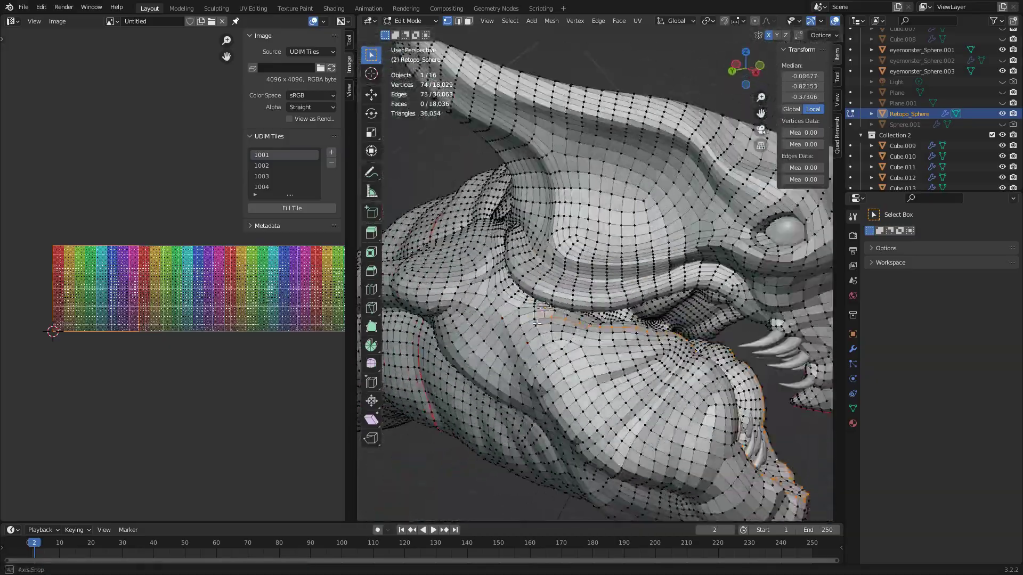
key("Escape")
Step: Add side-of-head and collar edges to the seam selection with circle select in X-ray
left_click(432, 330, "alt+shift")
middle_click_drag(432, 330, 565, 306)
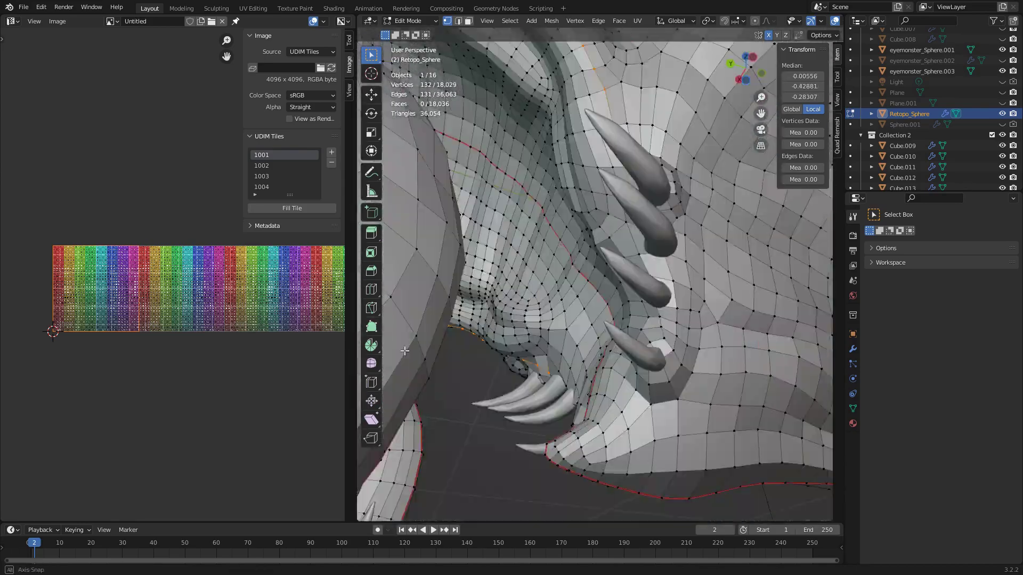
mouse_move(601, 353)
middle_mouse_down()
mouse_move(627, 377)
mouse_move(527, 392)
mouse_move(501, 374)
middle_mouse_up()
key("c")
left_click(527, 392)
key("alt+z")
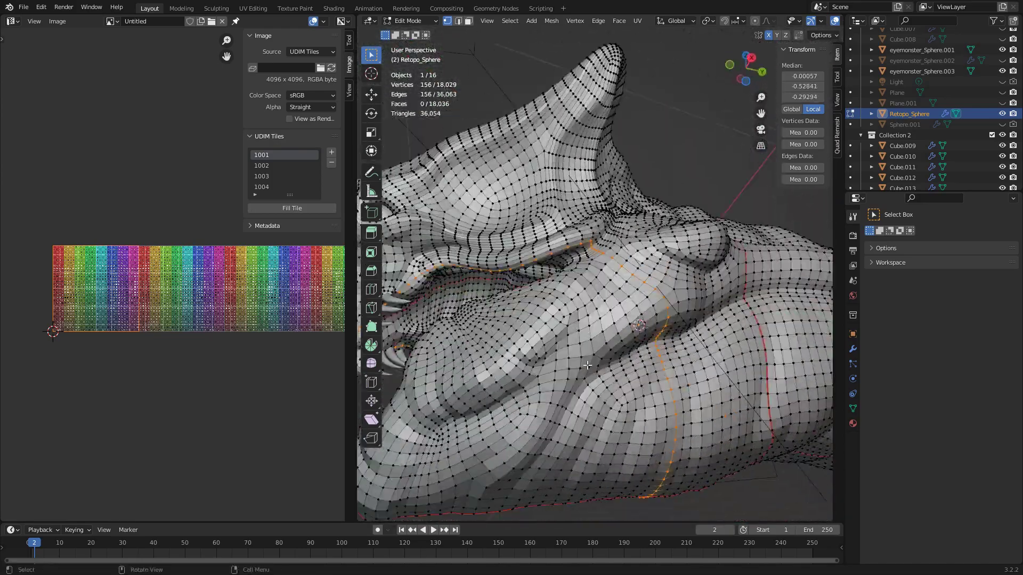
scroll(583, 272, "up", 5)
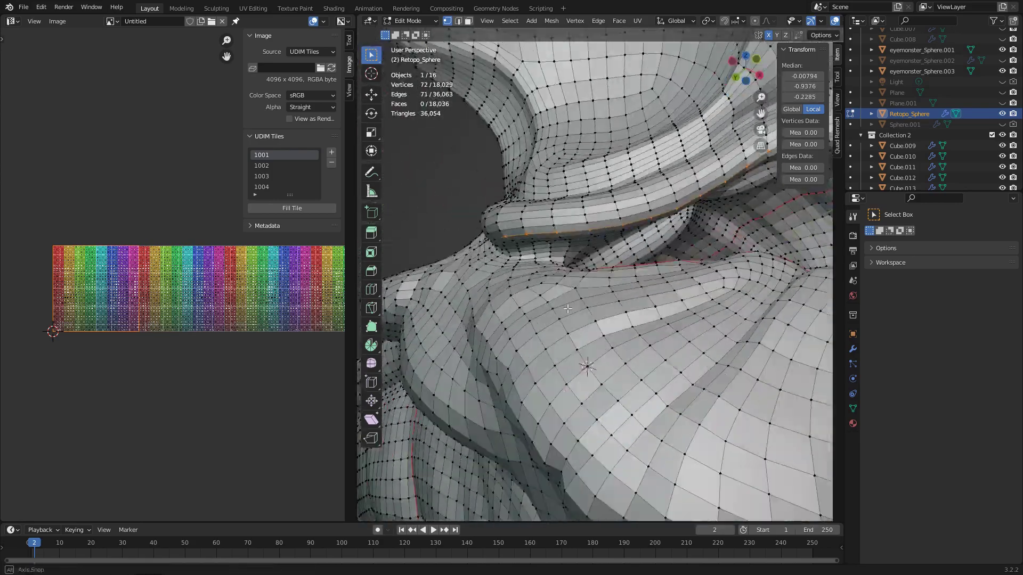
middle_click_drag(582, 272, 526, 139)
left_click(516, 276, "shift")
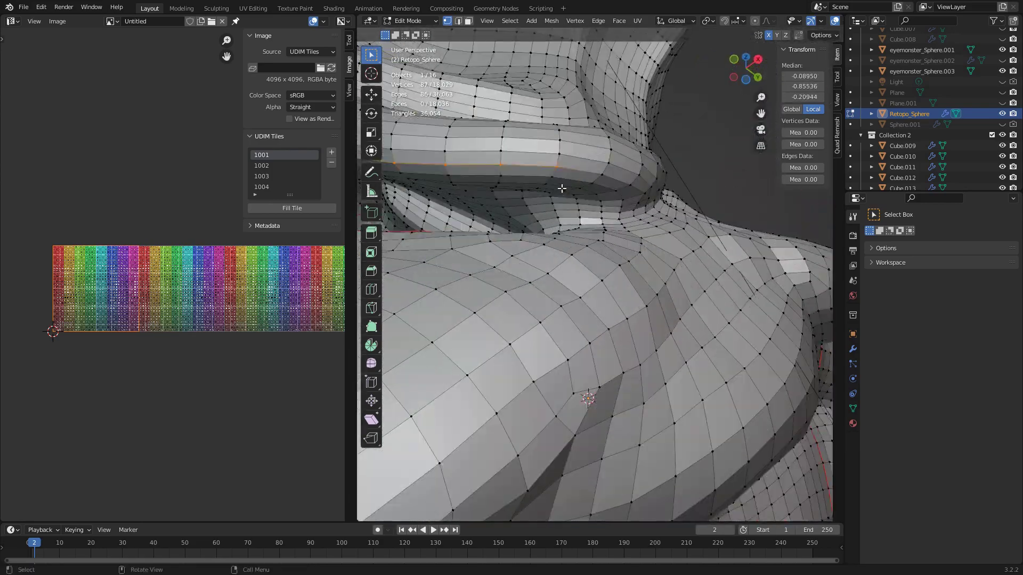
mouse_move(517, 276)
middle_mouse_down()
mouse_move(617, 384)
mouse_move(630, 177)
middle_mouse_up()
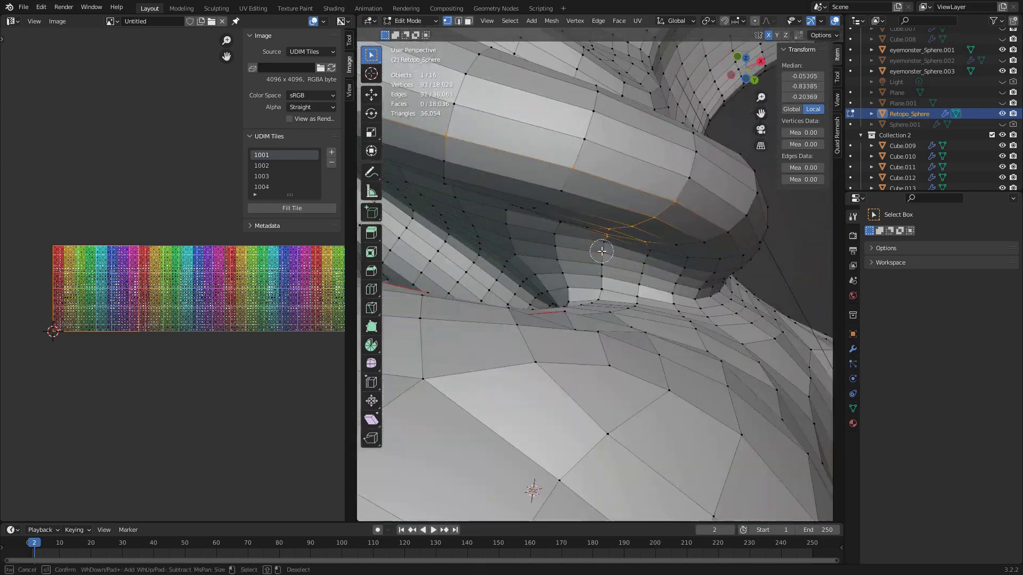
Step: Select more edges across the head and mark them as seams
key("c")
middle_click_drag(558, 365, 629, 437)
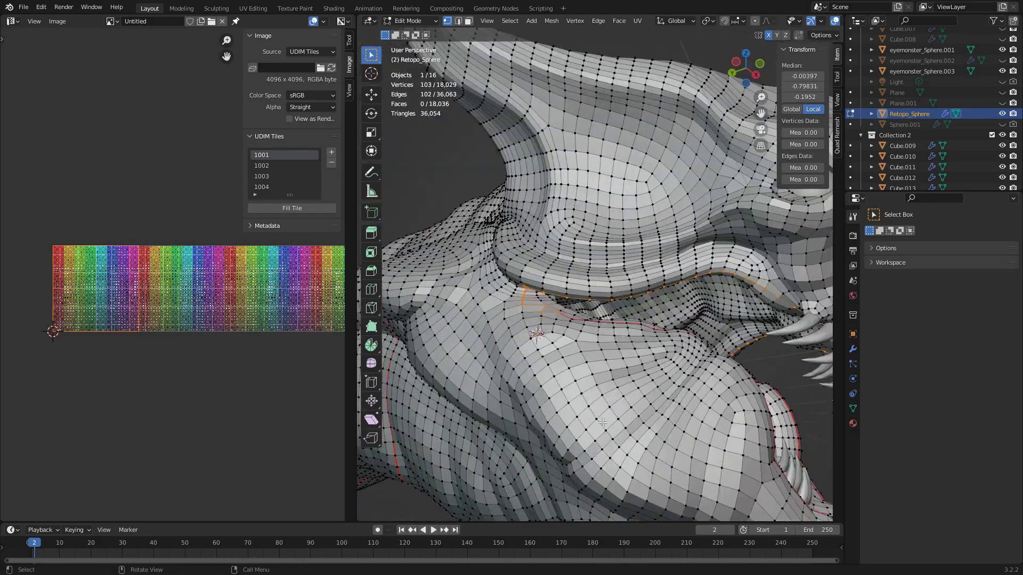
key("alt+z")
left_click_drag(677, 389, 693, 400)
right_click(772, 493)
key("ctrl+e")
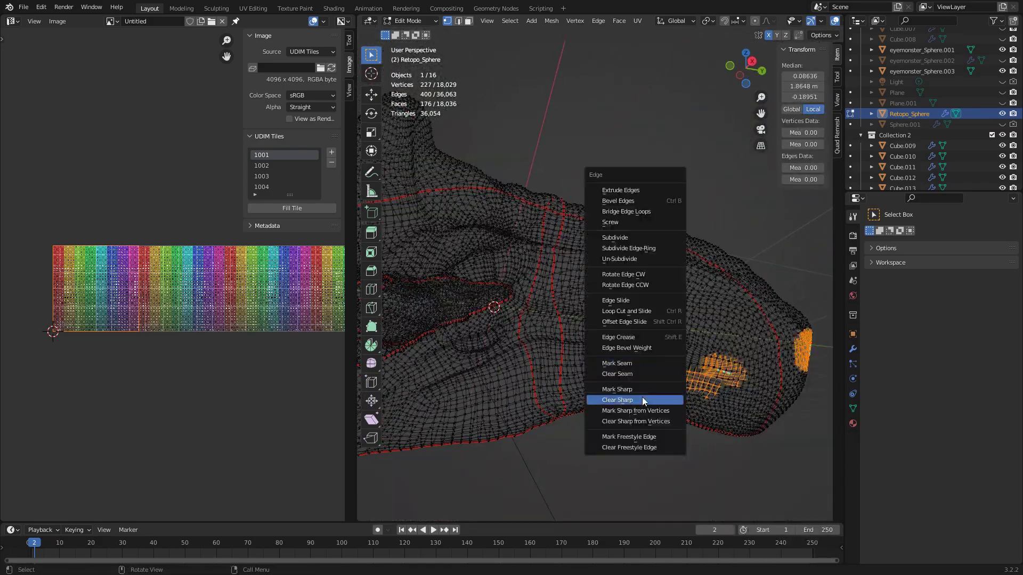
left_click(641, 397)
Step: Select the whole mesh and unwrap it into UV islands
key("a")
key("u")
middle_click_drag(639, 401, 487, 98)
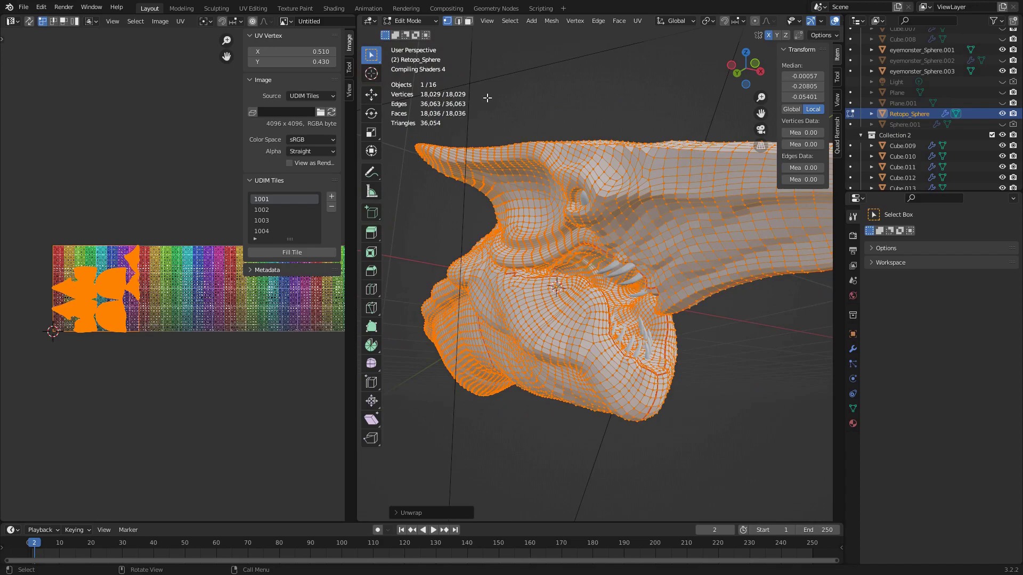
Step: Mark additional seams along a long loop around the head and a loop beneath it
left_click(602, 161, "alt")
mouse_move(602, 161)
middle_mouse_down()
mouse_move(630, 247)
mouse_move(499, 287)
mouse_move(633, 281)
mouse_move(606, 336)
mouse_move(601, 322)
mouse_move(490, 349)
middle_mouse_up()
key("a")
key("alt+a")
left_click(633, 281, "alt")
left_click(603, 329, "alt")
key("a")
Step: Select the whole mesh and re-unwrap the head
key("alt+a")
key("a")
key("u")
key("Return")
scroll(635, 369, "up", 5)
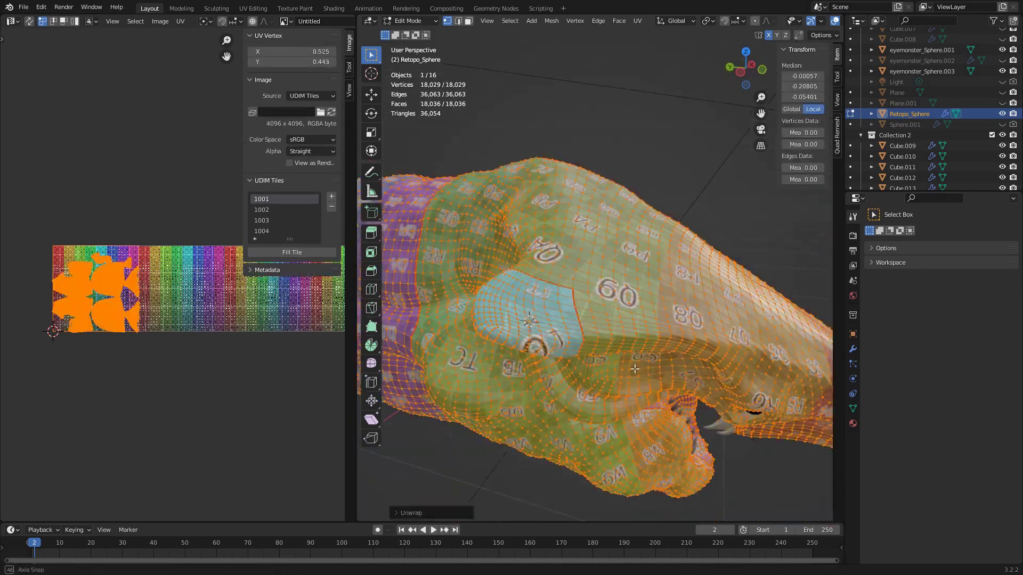
Step: Scale up the UV islands and move them onto a right-hand UDIM tile
mouse_move(634, 368)
middle_mouse_down()
mouse_move(668, 413)
mouse_move(655, 394)
middle_mouse_up()
left_click_drag(95, 328, 248, 359)
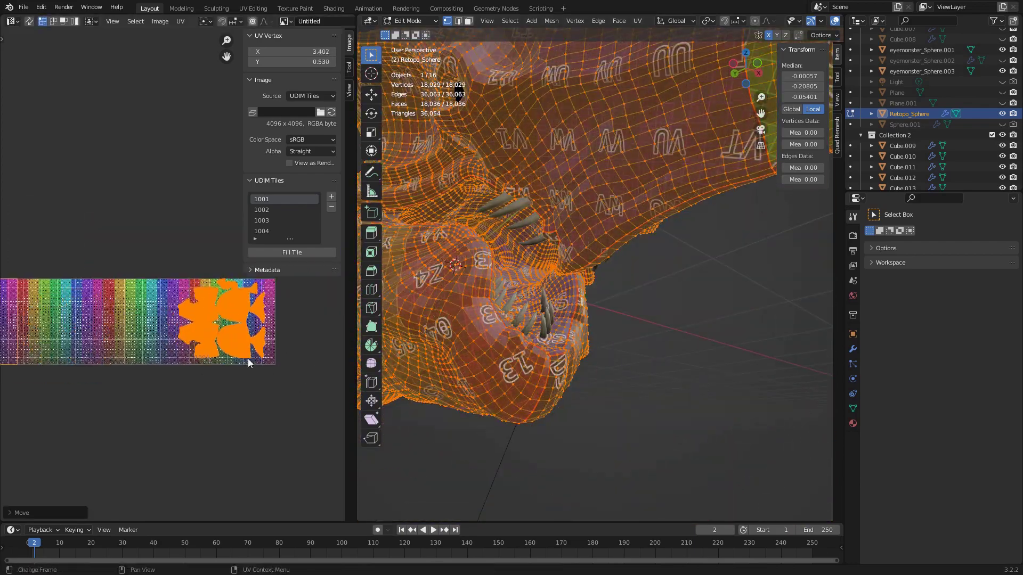
scroll(224, 373, "up", 2)
key("s")
left_click(224, 395)
key("g")
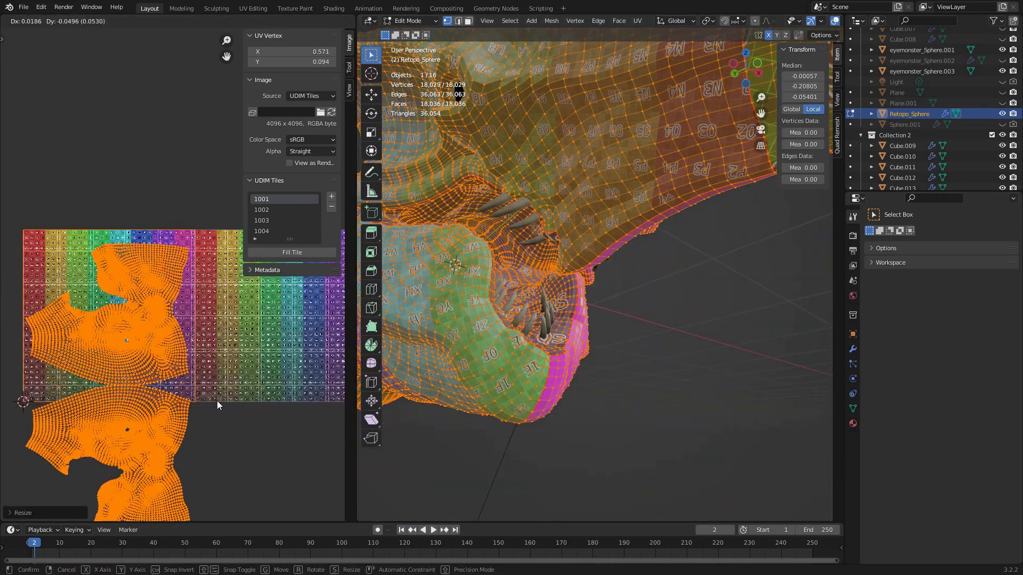
scroll(217, 401, "down", 3)
left_click(188, 357)
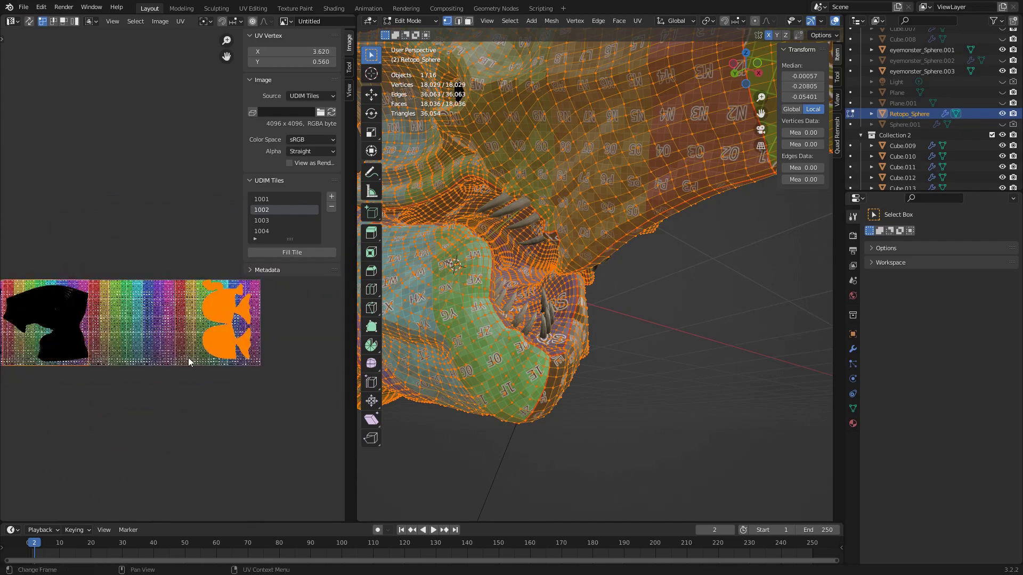
Step: Reposition individual UV islands, including the eye island, across tiles 1001–1003
scroll(187, 357, "up", 3)
left_click_drag(67, 400, 85, 421)
scroll(207, 277, "down", 2)
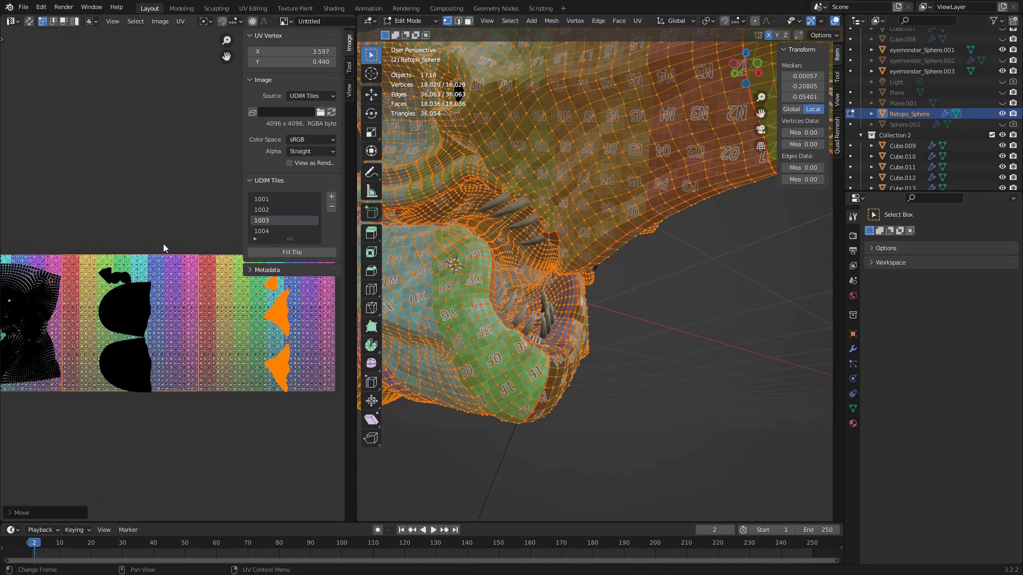
scroll(164, 248, "down", 2)
key("g")
left_click(213, 383)
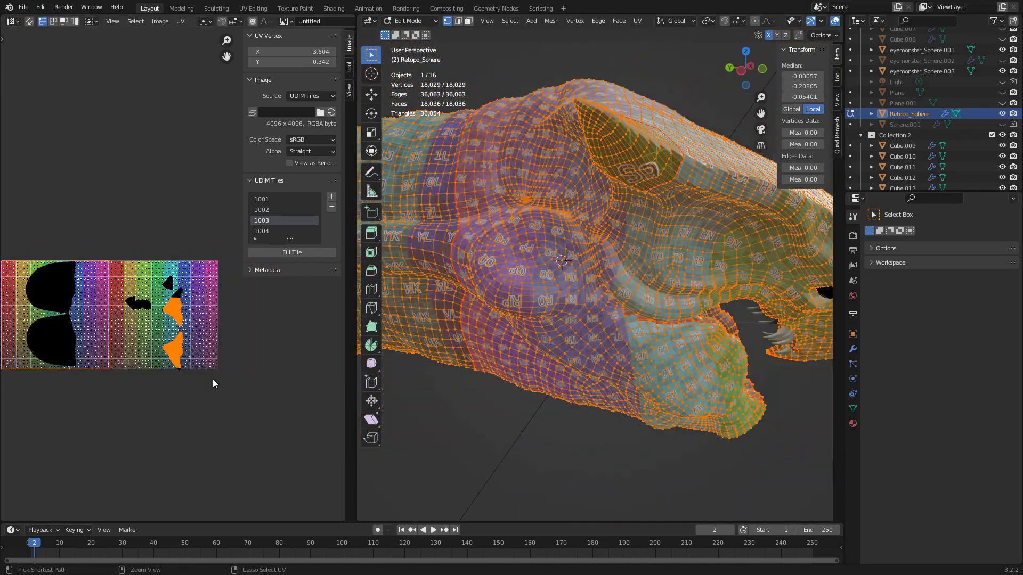
scroll(145, 329, "up", 3)
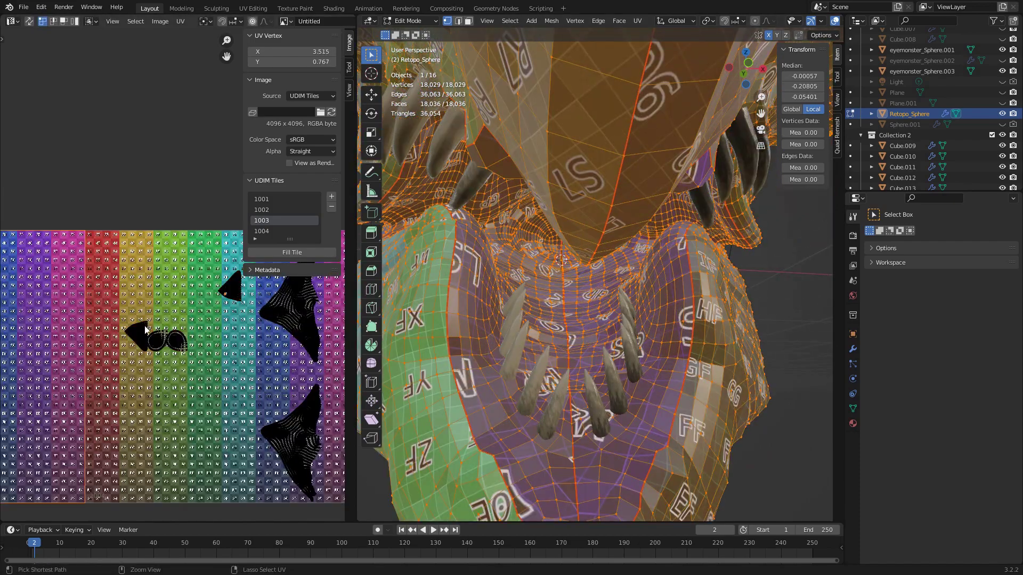
left_click_drag(145, 328, 165, 340)
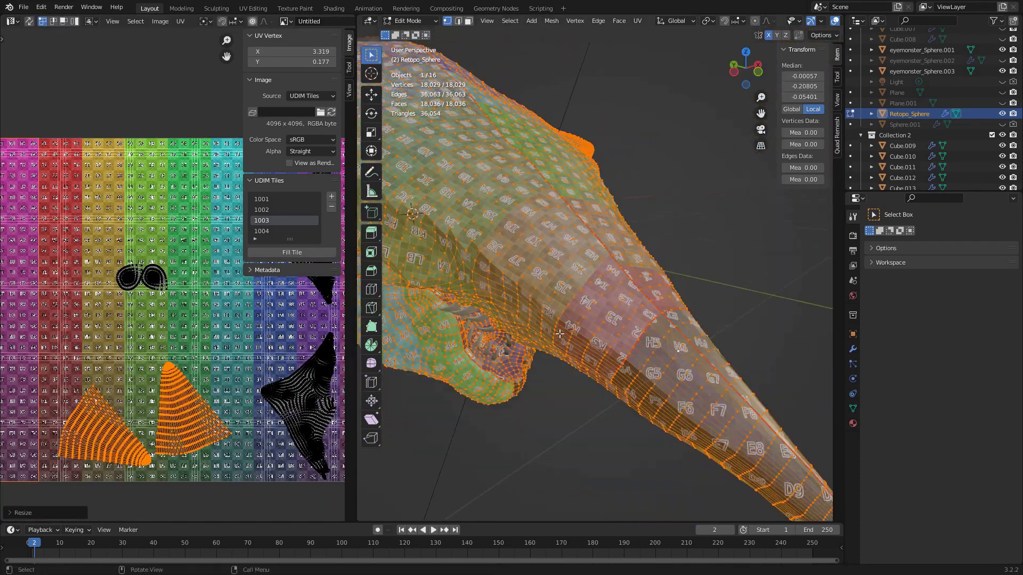
left_click_drag(142, 274, 99, 298)
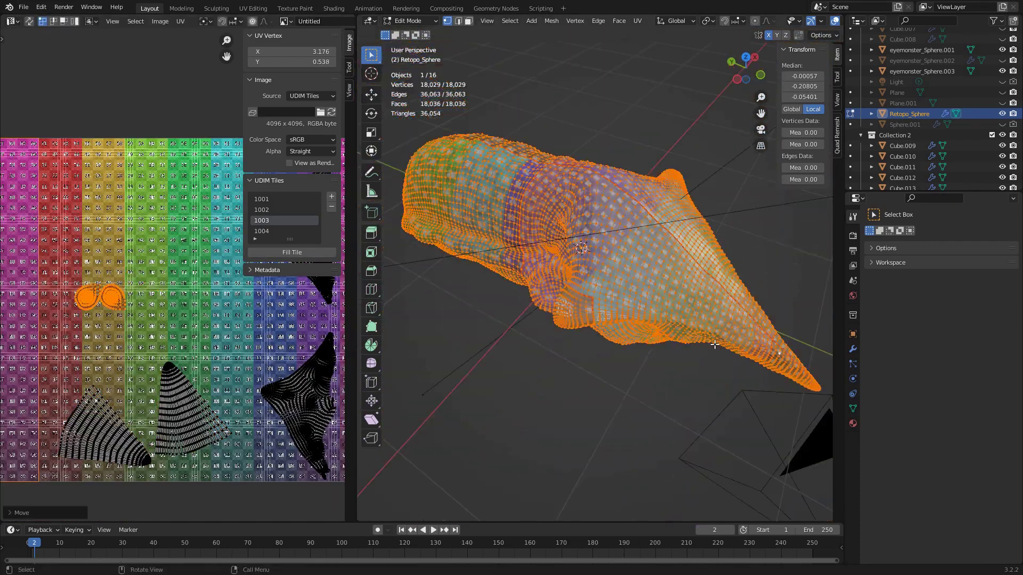
scroll(714, 345, "up", 5)
middle_click_drag(714, 345, 683, 221)
left_click(683, 220, "alt")
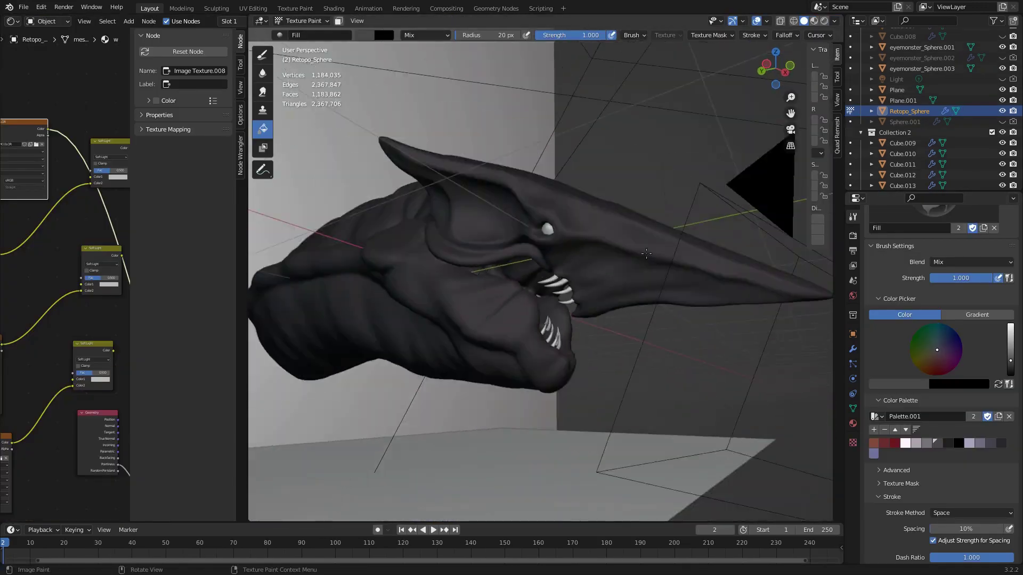
Step: Switch from Fill to the TexDraw brush, lower its strength and pick grey from Palette.001
middle_click_drag(646, 254, 479, 224)
left_click(262, 54)
double_click(570, 35)
type("0")
left_click(932, 457)
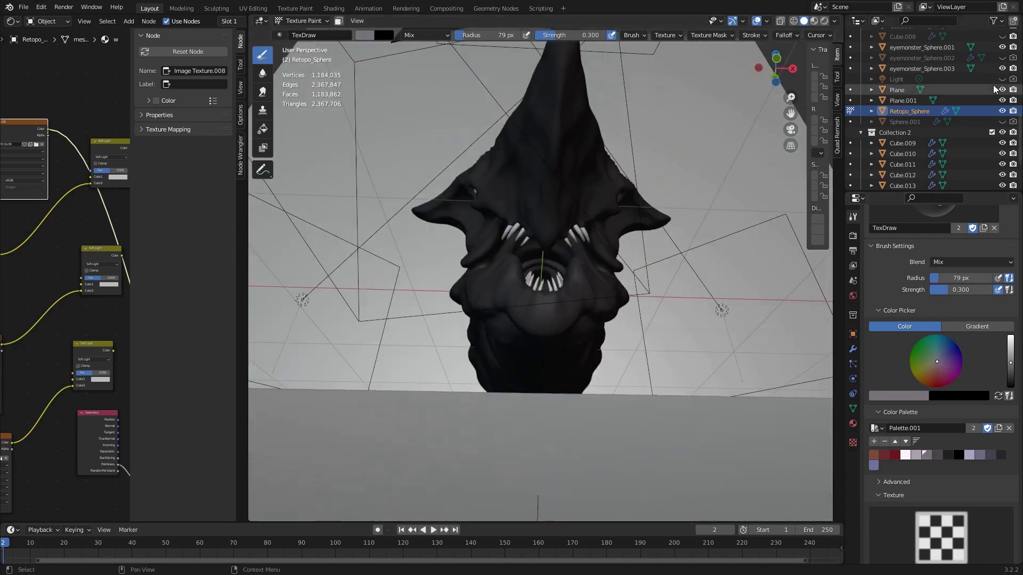
middle_click_drag(532, 293, 562, 399)
Step: Enlarge the brush radius to about 115 px and review the head from several angles
key("f")
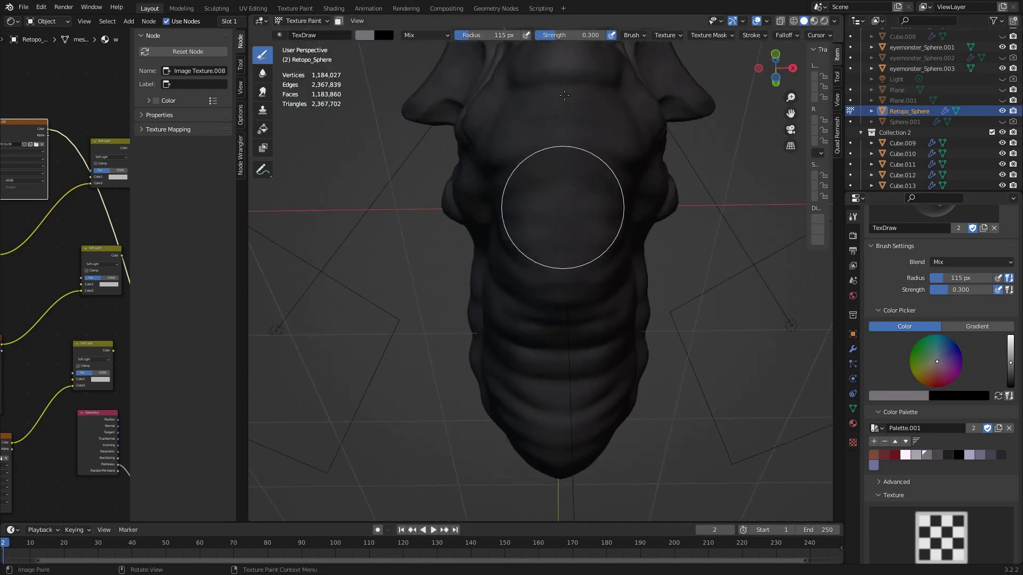
mouse_move(564, 95)
middle_mouse_down()
mouse_move(443, 312)
mouse_move(586, 247)
mouse_move(555, 107)
middle_mouse_up()
key("s")
scroll(555, 214, "down", 3)
scroll(551, 161, "up", 3)
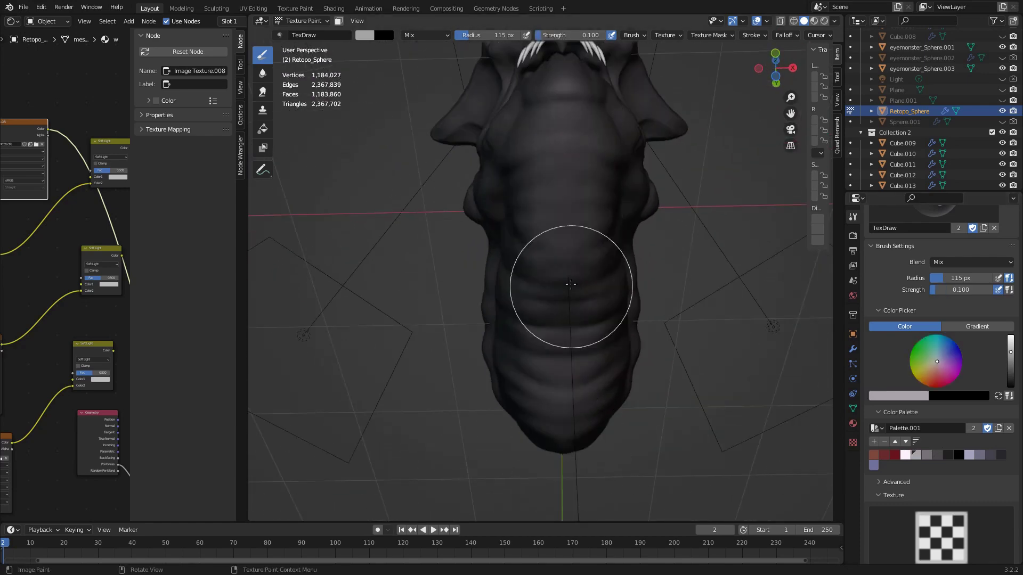
middle_click_drag(570, 284, 598, 203)
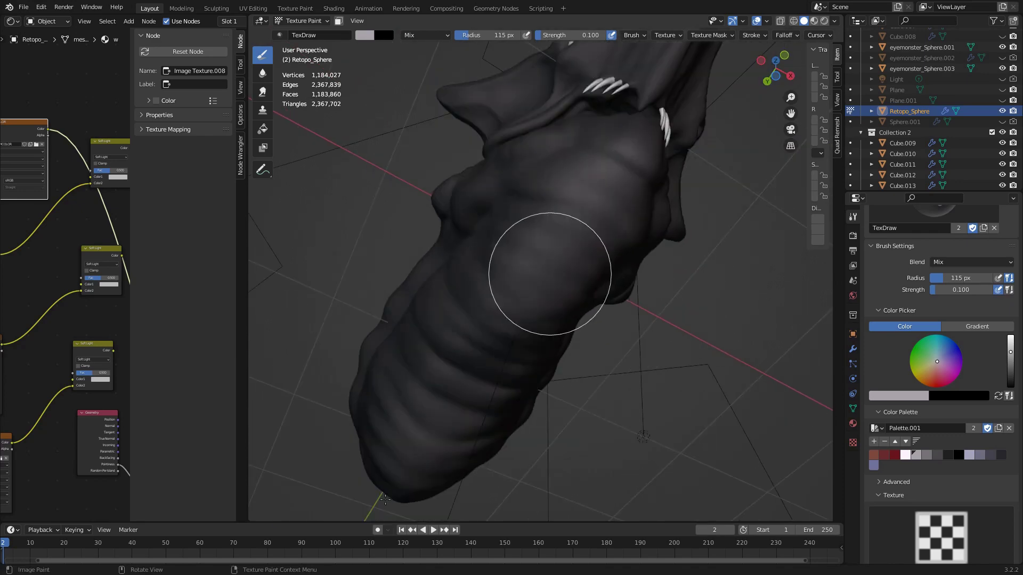
middle_click_drag(385, 499, 654, 305)
middle_click_drag(485, 271, 742, 325)
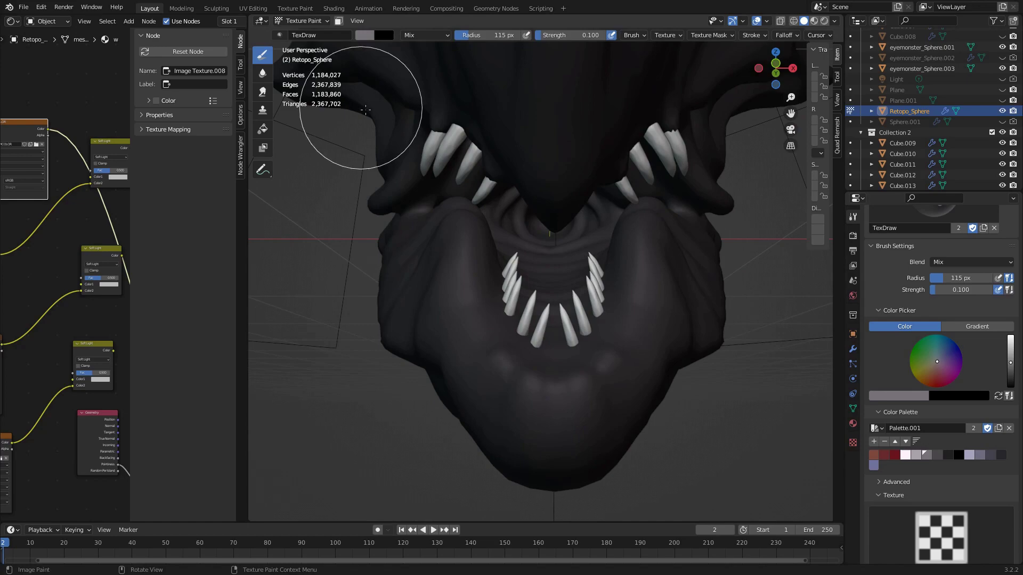
middle_click_drag(680, 283, 628, 297)
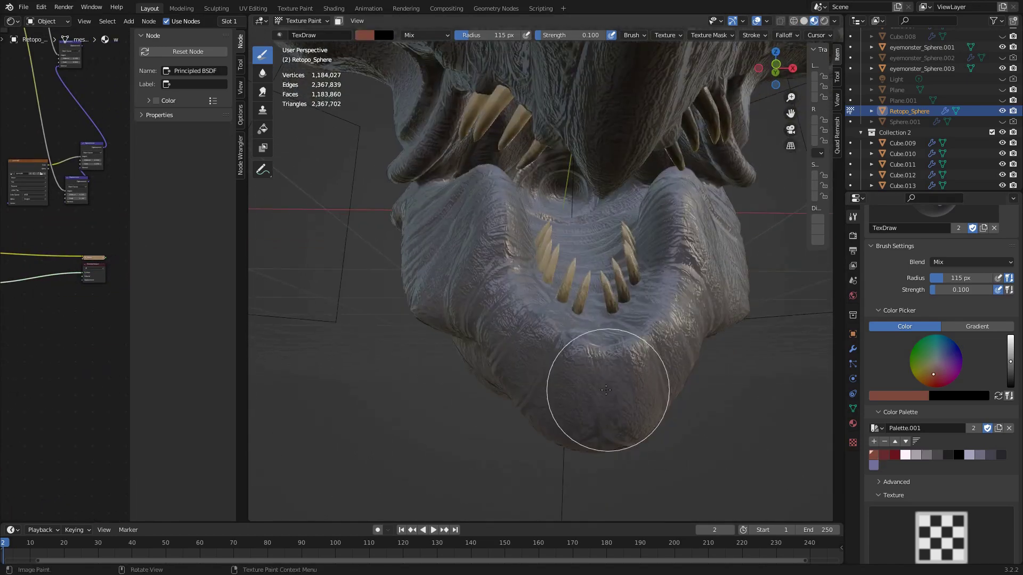
Step: Pick a dark red paint colour and save it as a palette swatch
middle_click_drag(565, 48, 543, 233)
mouse_move(490, 267)
middle_mouse_down()
mouse_move(452, 308)
mouse_move(560, 269)
mouse_move(502, 297)
mouse_move(562, 262)
mouse_move(406, 206)
mouse_move(570, 178)
mouse_move(502, 142)
mouse_move(616, 322)
mouse_move(612, 370)
mouse_move(621, 297)
mouse_move(472, 228)
mouse_move(622, 157)
mouse_move(646, 389)
mouse_move(480, 240)
mouse_move(555, 262)
middle_mouse_up()
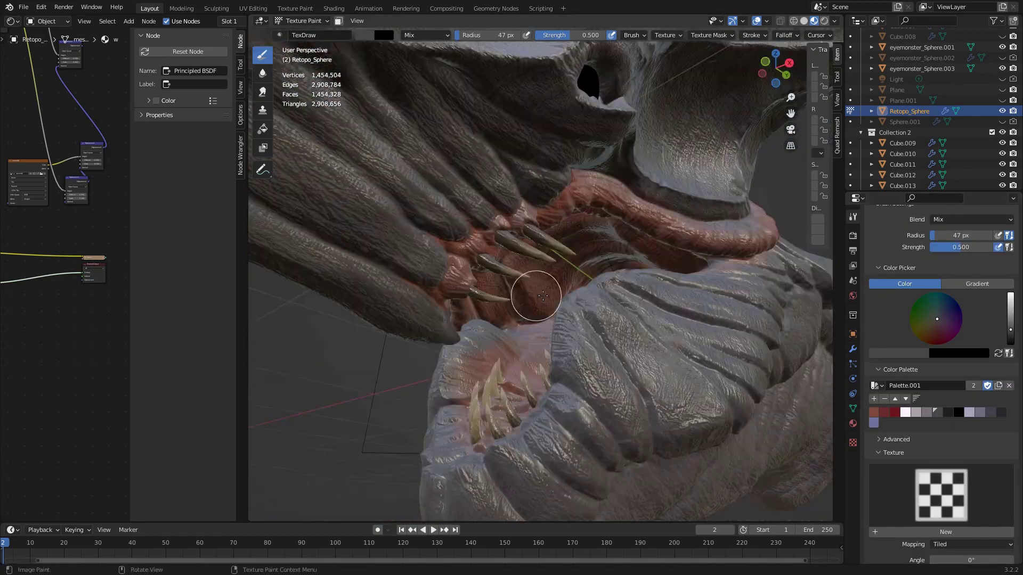
key("s")
left_click(874, 399)
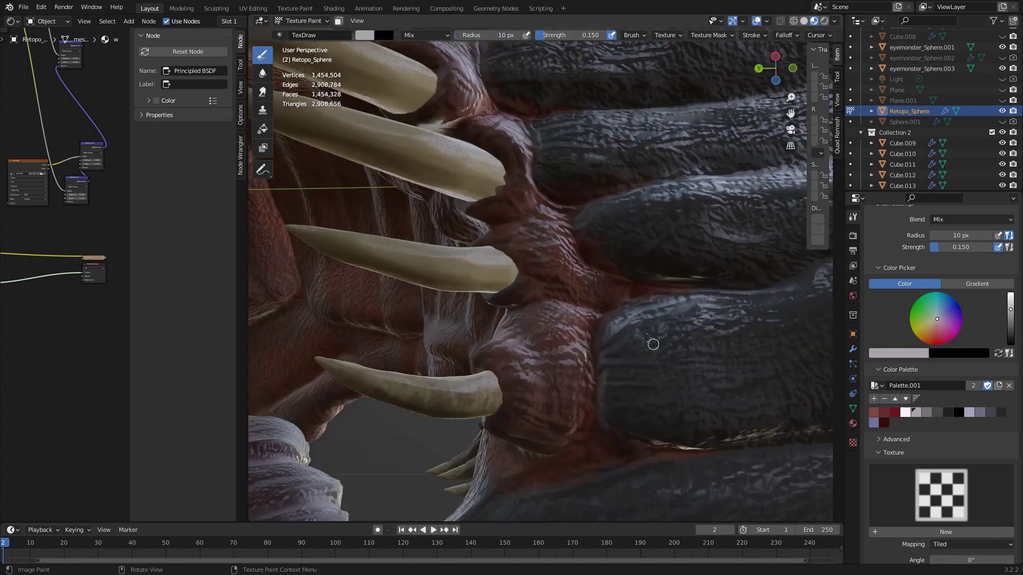
Step: Paint the lips and mouth lining dark red around the claws and teeth
mouse_move(616, 294)
middle_mouse_down()
mouse_move(583, 233)
mouse_move(590, 448)
middle_mouse_up()
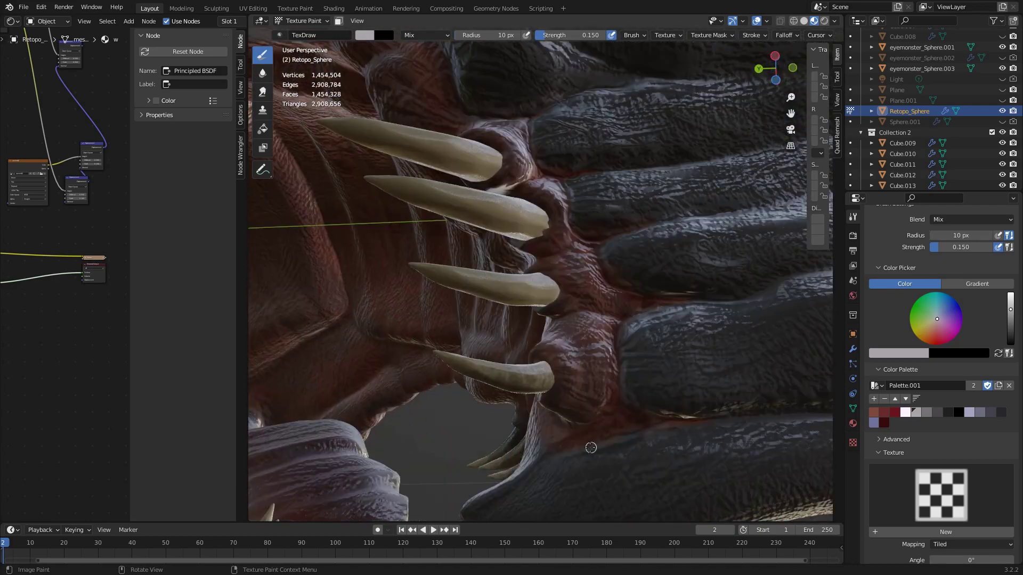
middle_click_drag(615, 403, 701, 396)
middle_click_drag(622, 314, 412, 226)
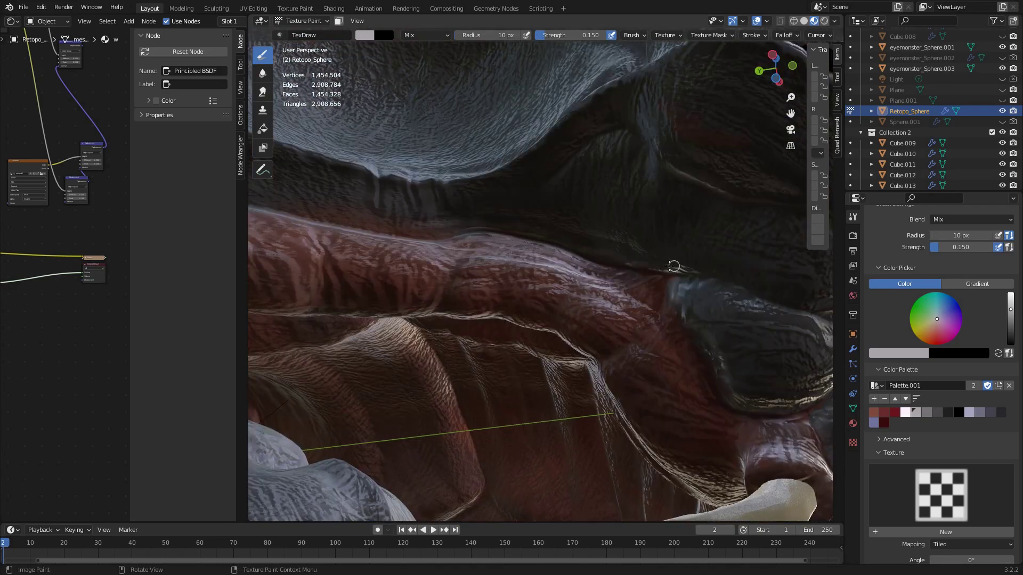
mouse_move(674, 266)
middle_mouse_down()
mouse_move(592, 448)
mouse_move(671, 350)
mouse_move(698, 256)
mouse_move(655, 293)
mouse_move(633, 335)
mouse_move(605, 318)
middle_mouse_up()
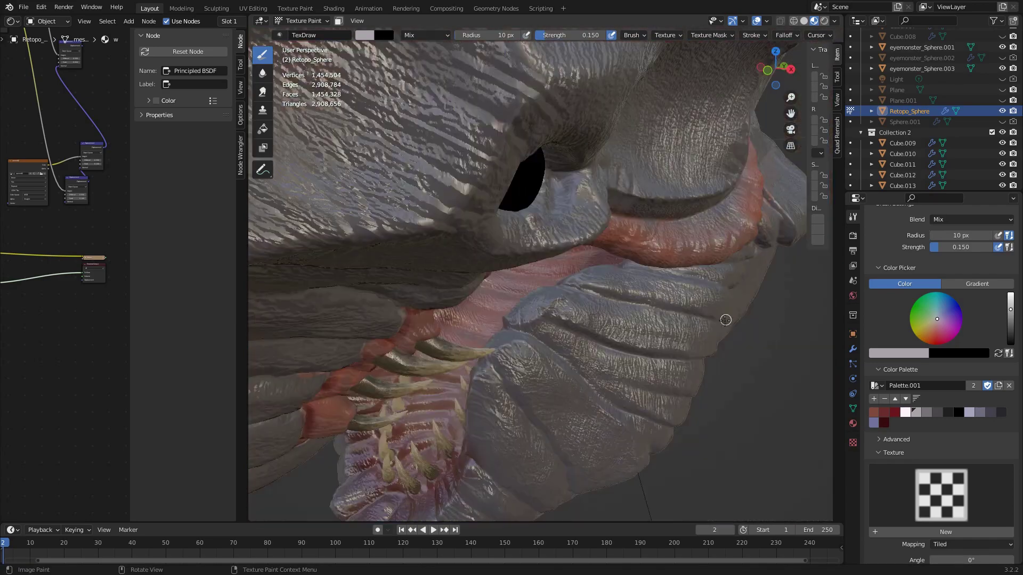
scroll(874, 393, "down", 10)
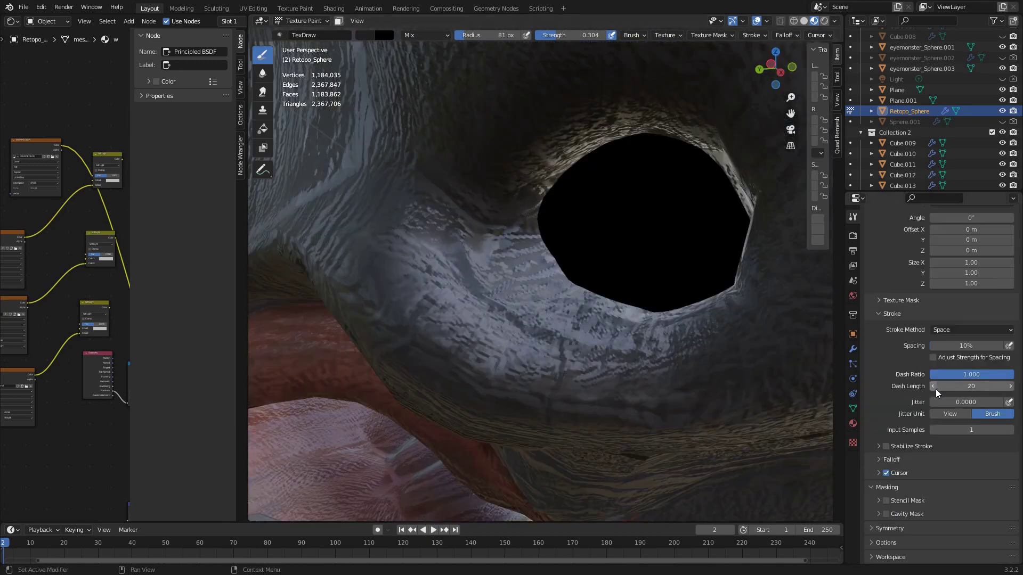
scroll(859, 258, "up", 5)
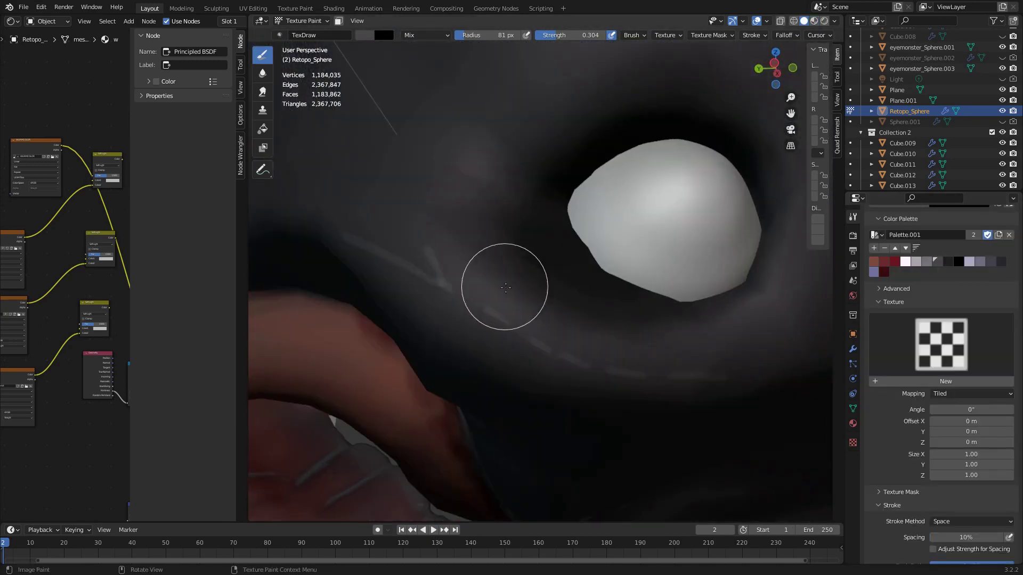
scroll(583, 239, "down", 5)
scroll(905, 320, "down", 5)
Step: Enable Cavity Mask and keep painting the mouth area with the masked brush
left_click(886, 514)
scroll(905, 426, "down", 4)
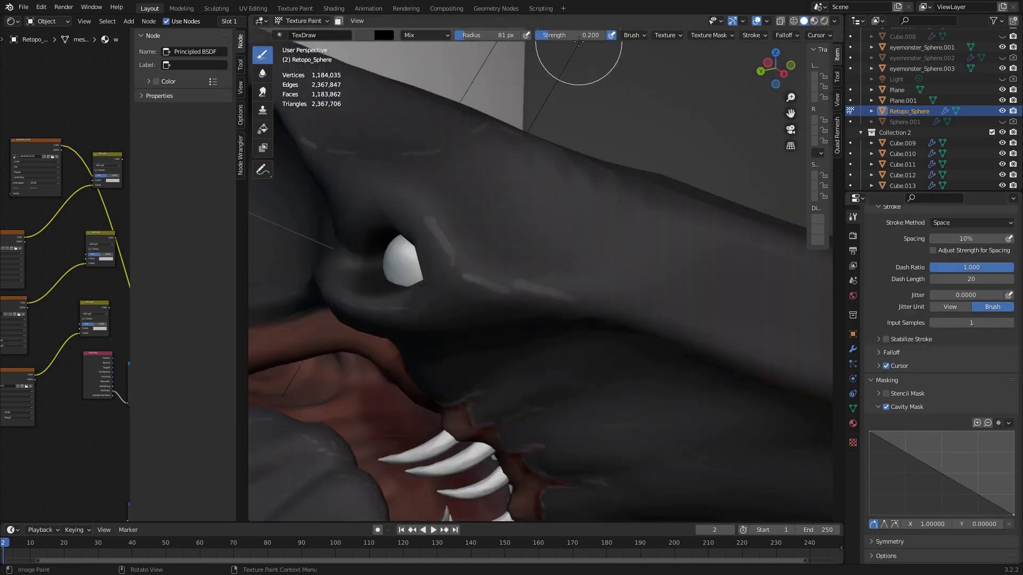
scroll(384, 224, "down", 6)
middle_click_drag(384, 224, 498, 229)
scroll(970, 334, "up", 3)
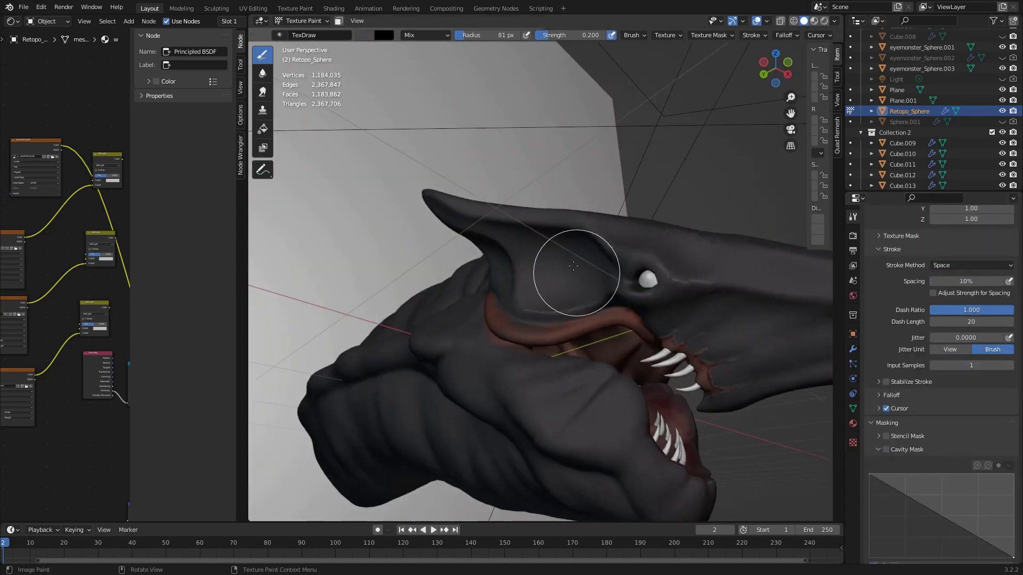
scroll(570, 269, "up", 5)
scroll(506, 213, "down", 5)
scroll(434, 152, "up", 3)
scroll(524, 296, "down", 3)
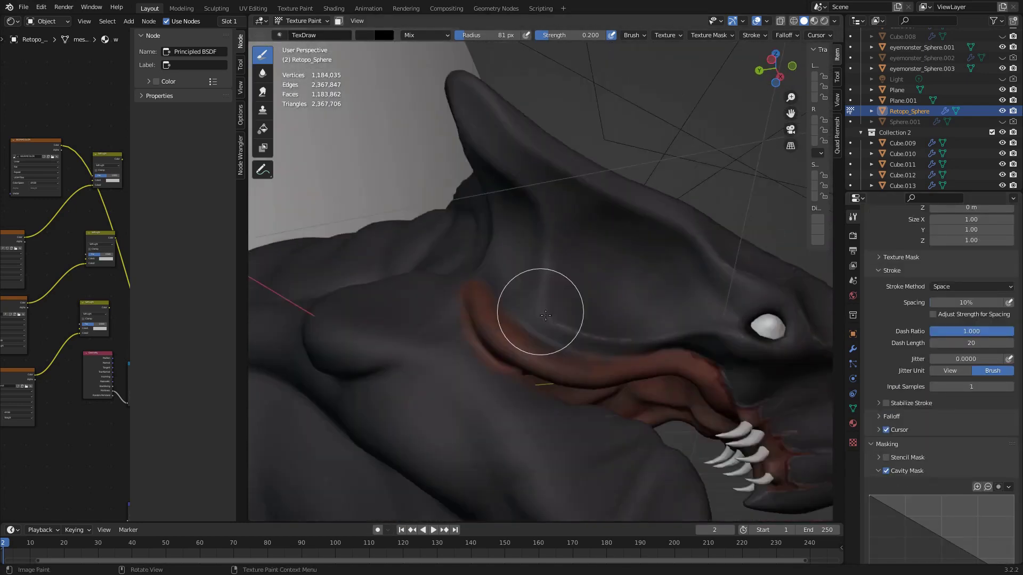
Step: Continue painting beneath the jaw, along the snout and down the body
middle_click_drag(525, 297, 651, 297)
scroll(527, 353, "up", 3)
scroll(527, 353, "down", 3)
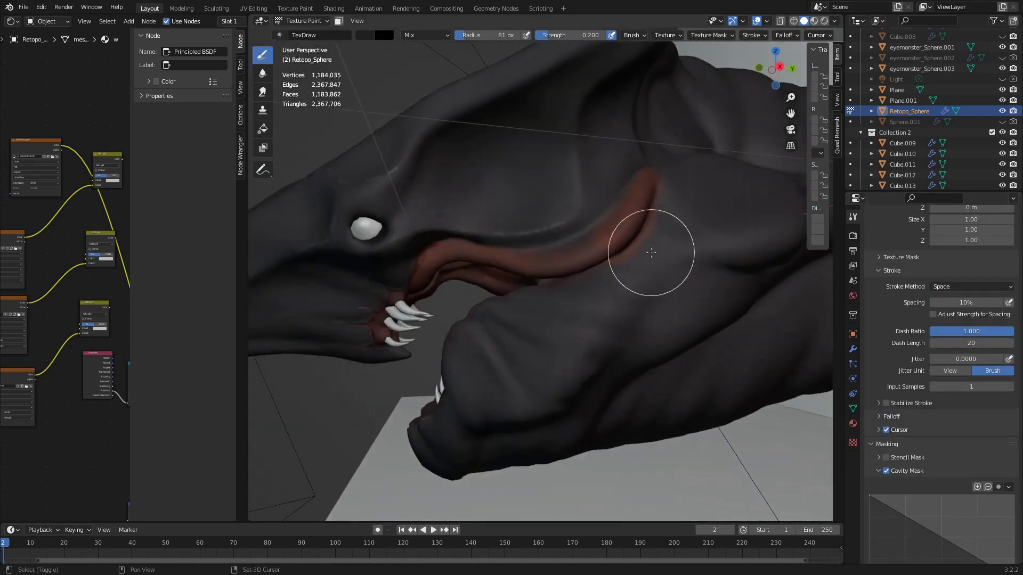
mouse_move(648, 257)
middle_mouse_down()
mouse_move(384, 320)
mouse_move(650, 244)
middle_mouse_up()
scroll(651, 244, "down", 2)
mouse_move(665, 187)
middle_mouse_down()
mouse_move(514, 229)
mouse_move(731, 297)
mouse_move(713, 242)
mouse_move(464, 337)
mouse_move(555, 261)
mouse_move(742, 290)
mouse_move(559, 194)
mouse_move(655, 306)
mouse_move(708, 304)
mouse_move(482, 205)
mouse_move(689, 233)
mouse_move(604, 312)
mouse_move(591, 357)
mouse_move(692, 320)
middle_mouse_up()
scroll(948, 330, "up", 10)
Step: Pick light grey, then light pink, and set brush strength to 0.1
left_click(916, 282)
middle_click_drag(693, 267, 565, 197)
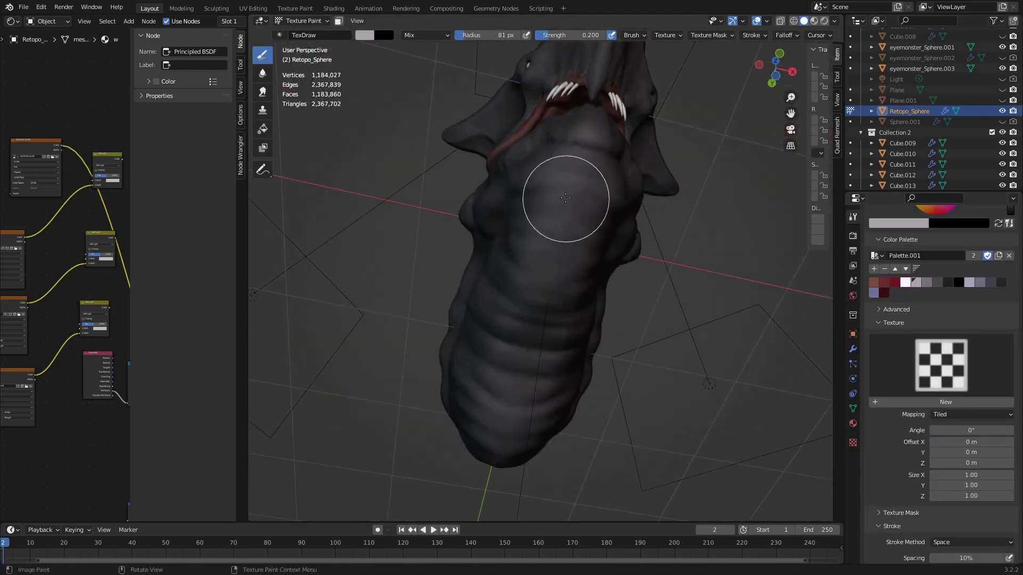
scroll(905, 319, "down", 10)
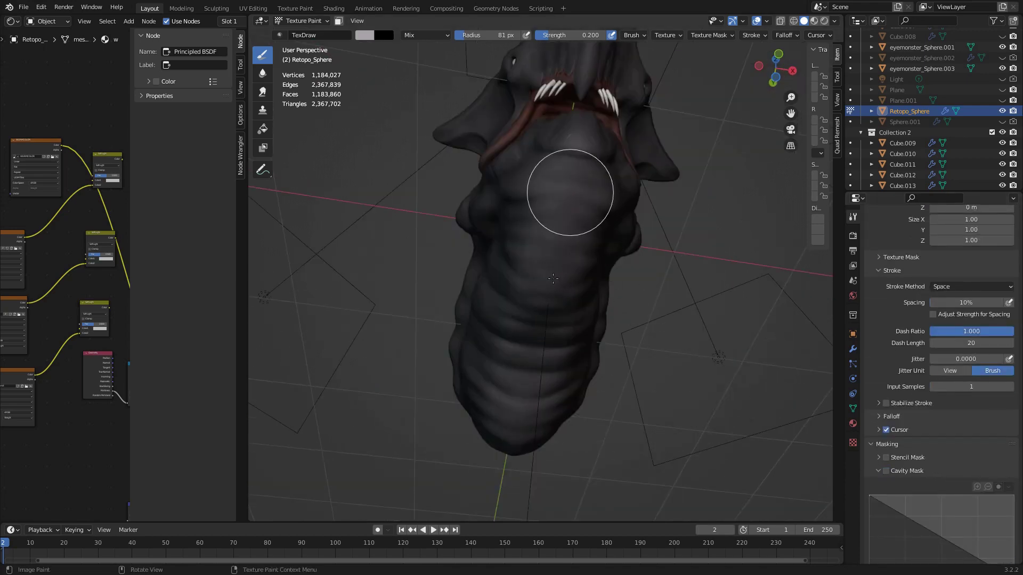
middle_click_drag(570, 192, 546, 348)
scroll(958, 276, "up", 8)
left_click(938, 237)
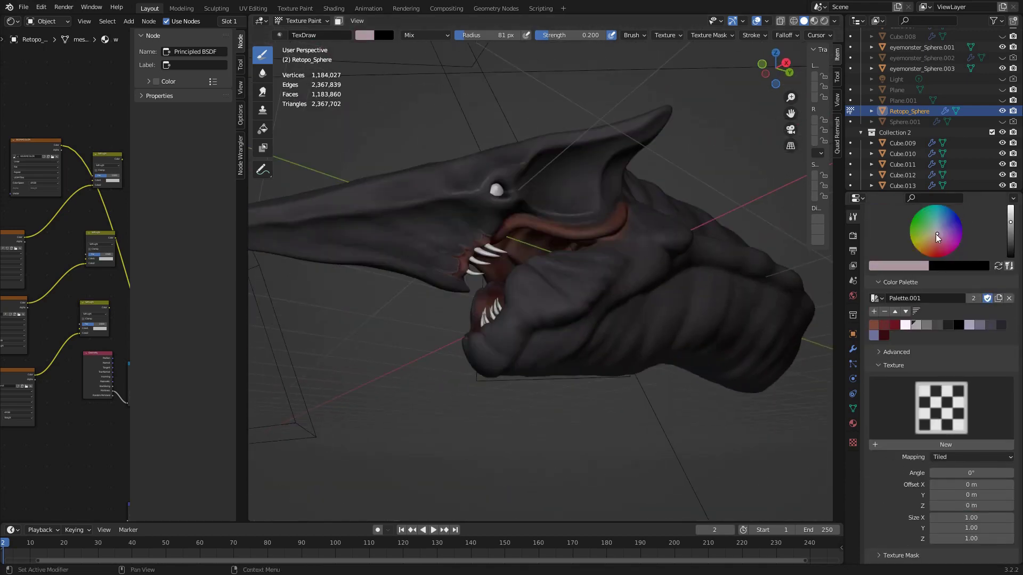
type("0.1")
key("Return")
Step: Paint around the mouth and teeth with light pink, checking from several angles
scroll(536, 297, "up", 5)
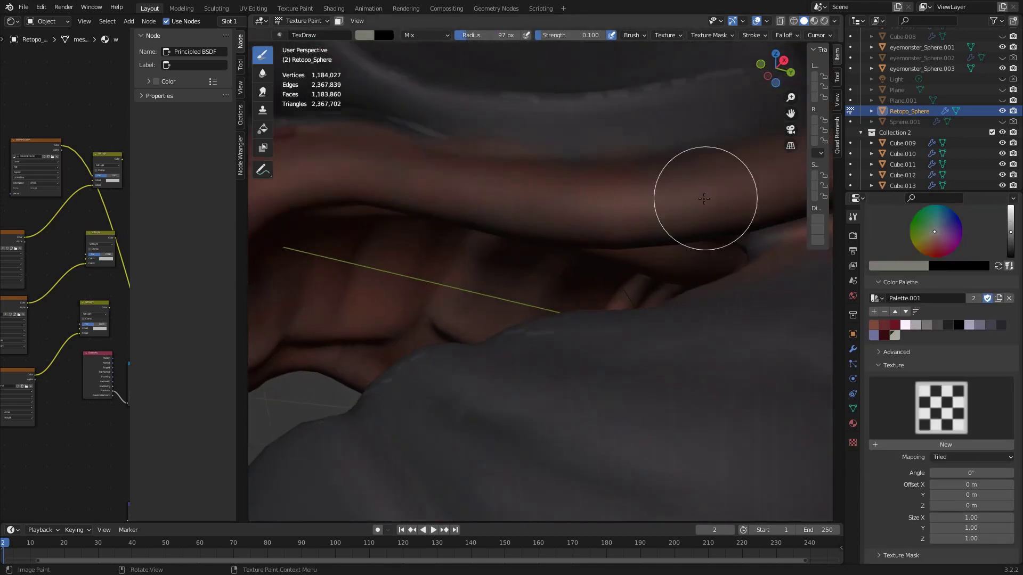
mouse_move(700, 194)
middle_mouse_down()
mouse_move(491, 228)
mouse_move(648, 280)
mouse_move(445, 329)
mouse_move(578, 212)
mouse_move(644, 291)
mouse_move(643, 332)
mouse_move(570, 273)
middle_mouse_up()
scroll(643, 331, "down", 6)
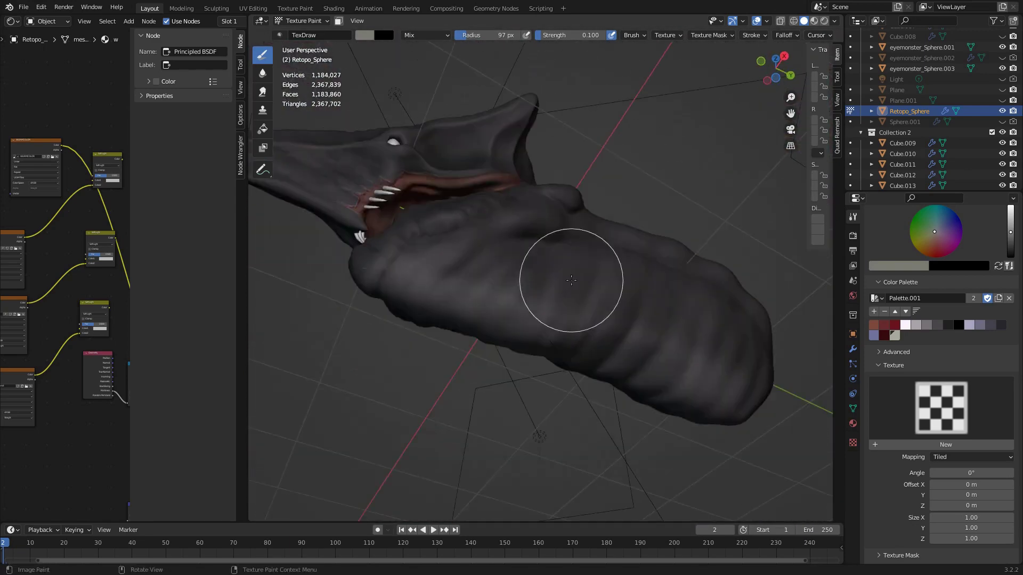
scroll(478, 248, "up", 5)
scroll(670, 344, "down", 5)
middle_click_drag(670, 344, 588, 260)
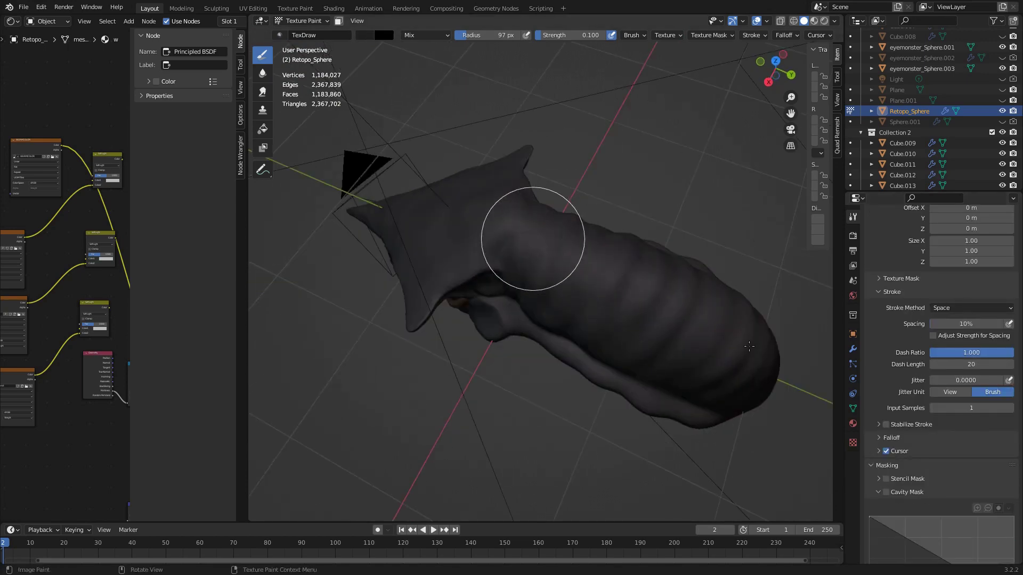
middle_click_drag(749, 346, 585, 244)
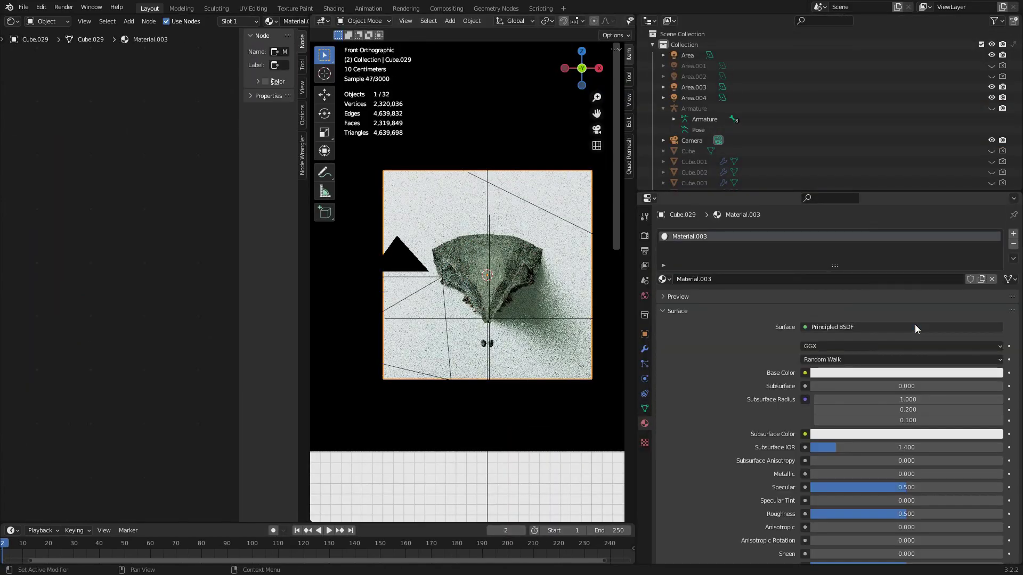
Step: Give the box a black Principled Volume with density 1 and shift it along Y
left_click(916, 327)
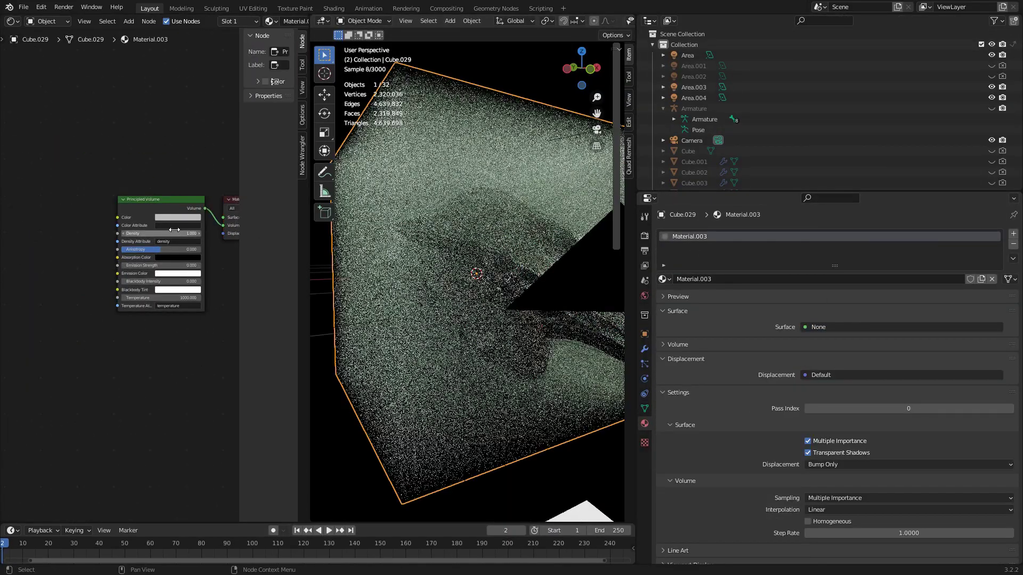
left_click(177, 217)
left_click_drag(207, 123, 207, 167)
double_click(181, 232)
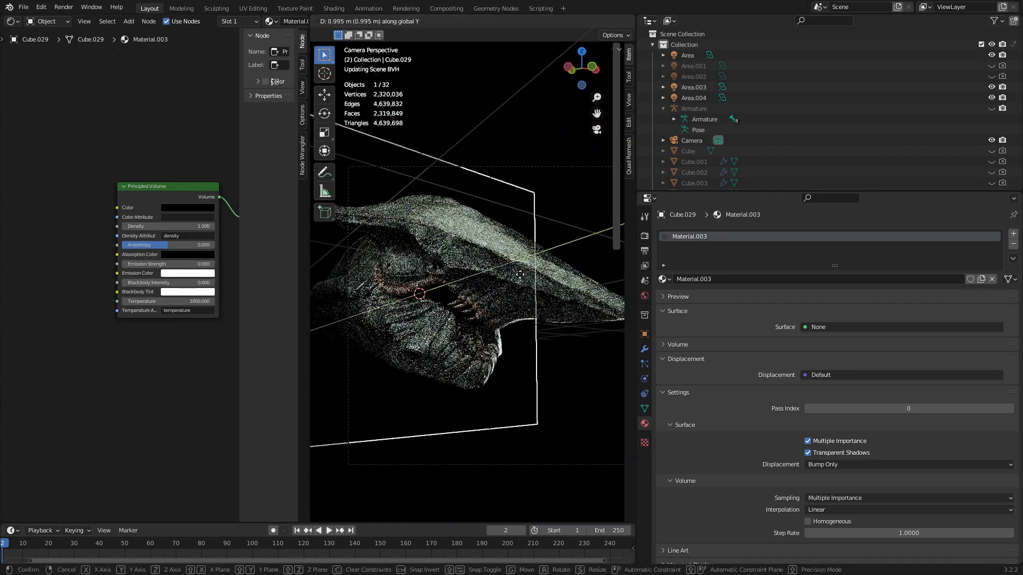
left_click(554, 331)
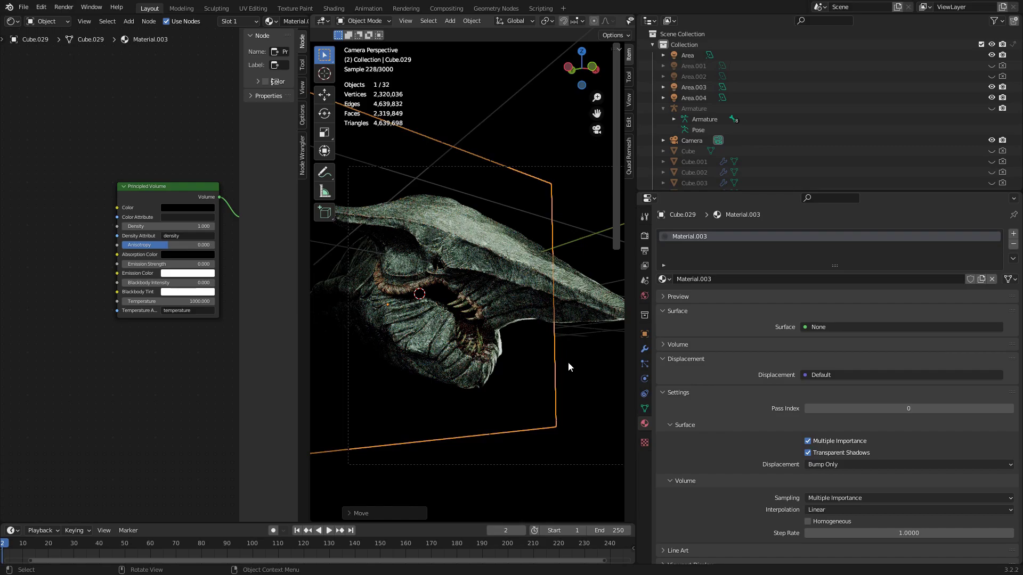
Step: Add a temporary plane in front view, then remove it and reselect fog box Cube.029
left_click(554, 177)
key("KP_1")
key("shift+a")
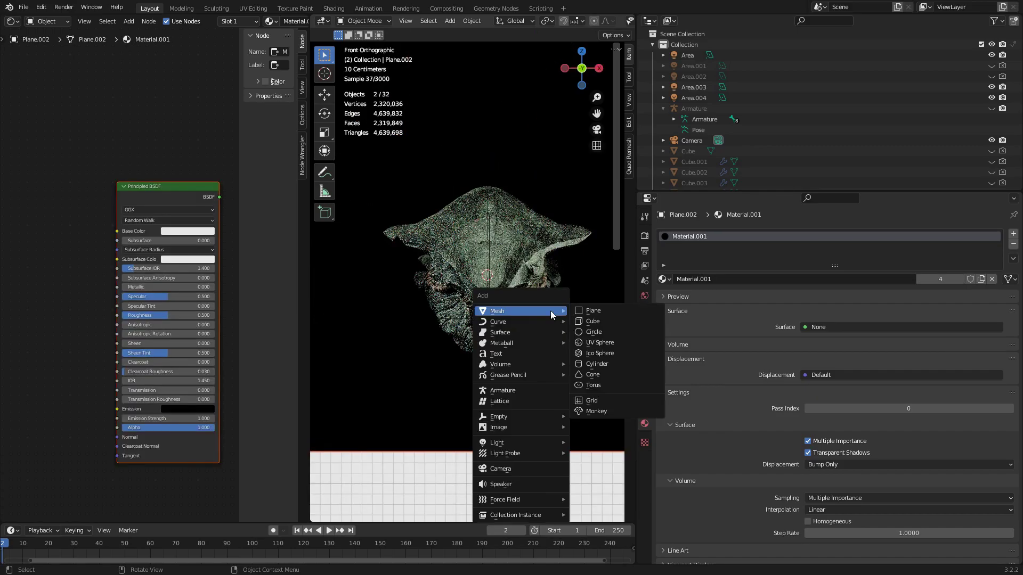
left_click(601, 314)
middle_click_drag(601, 314, 434, 297)
key("r")
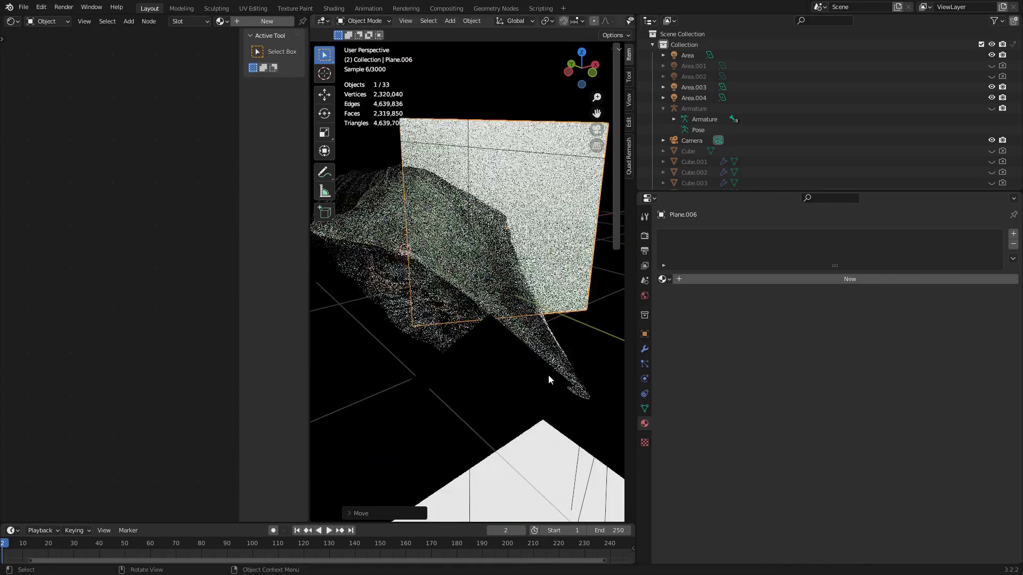
key("g")
key("KP_0")
right_click(469, 355)
left_click(511, 554)
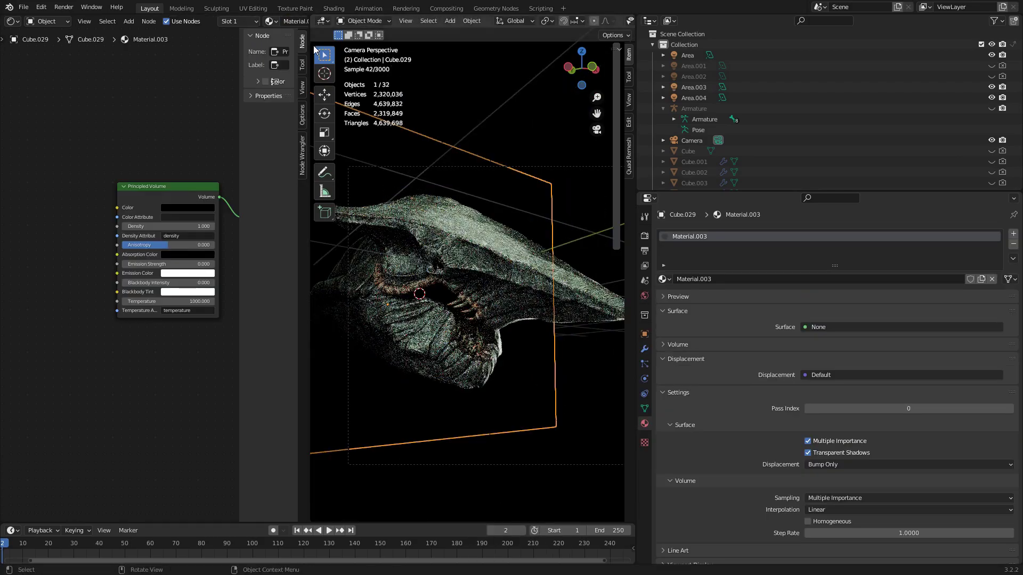
key("shift+d")
Step: Scale the fog volume box and bring the Musgrave texture node into view
key("s")
key("Return")
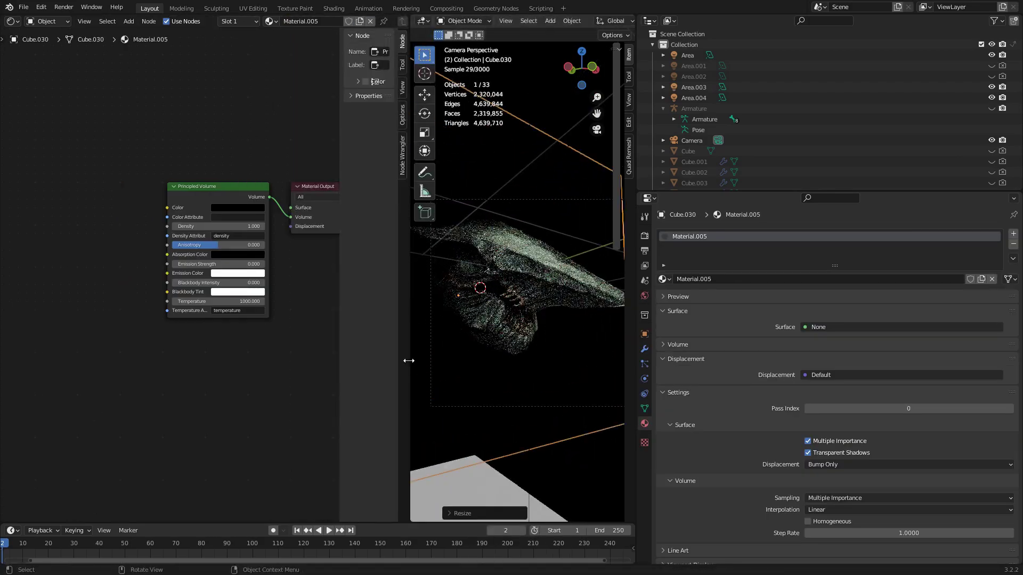
left_click_drag(408, 361, 295, 361)
key("ctrl+z")
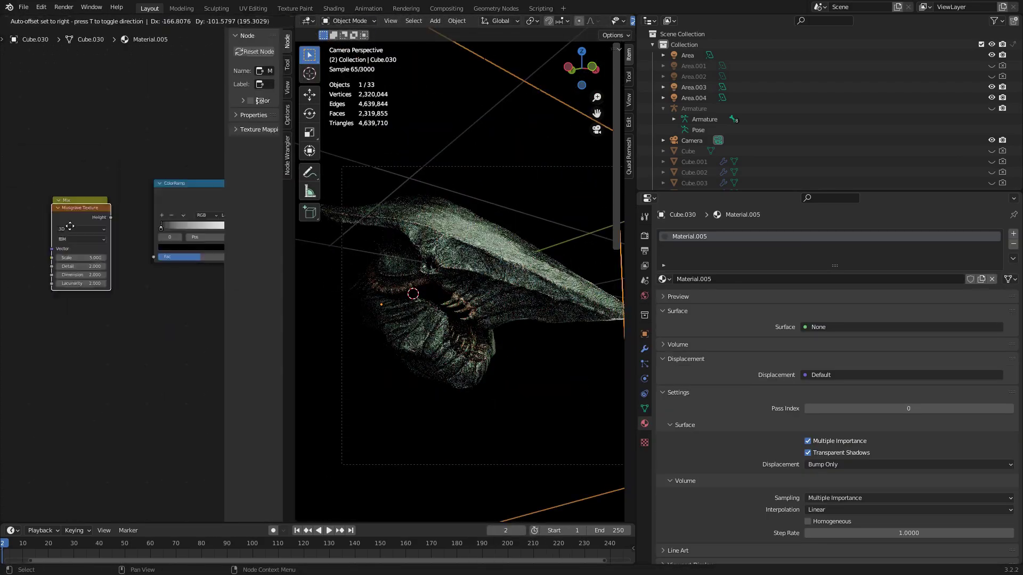
key("shift+a")
key("Escape")
key("ctrl+shift+z")
scroll(53, 256, "up", 2)
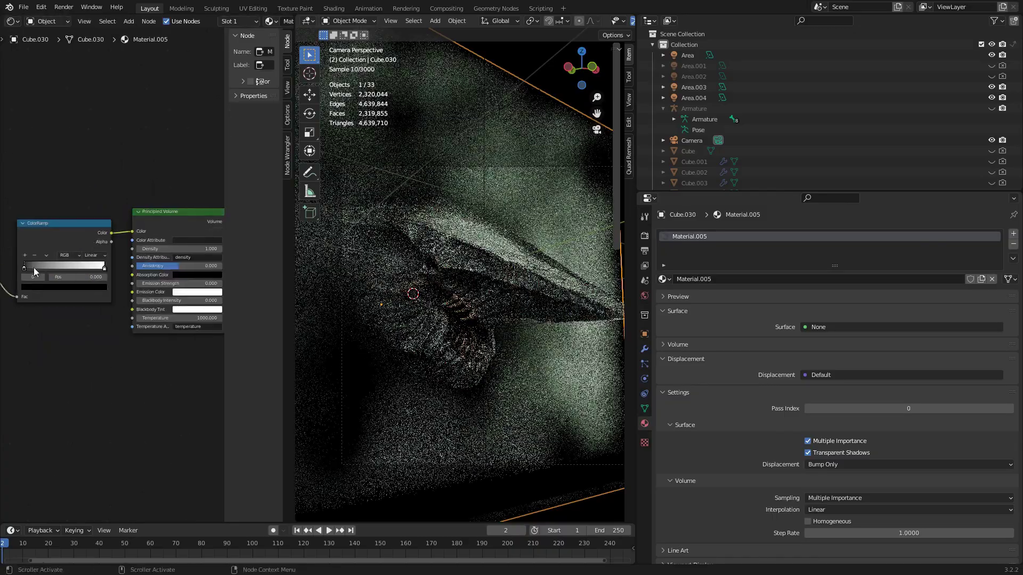
key("ctrl+z")
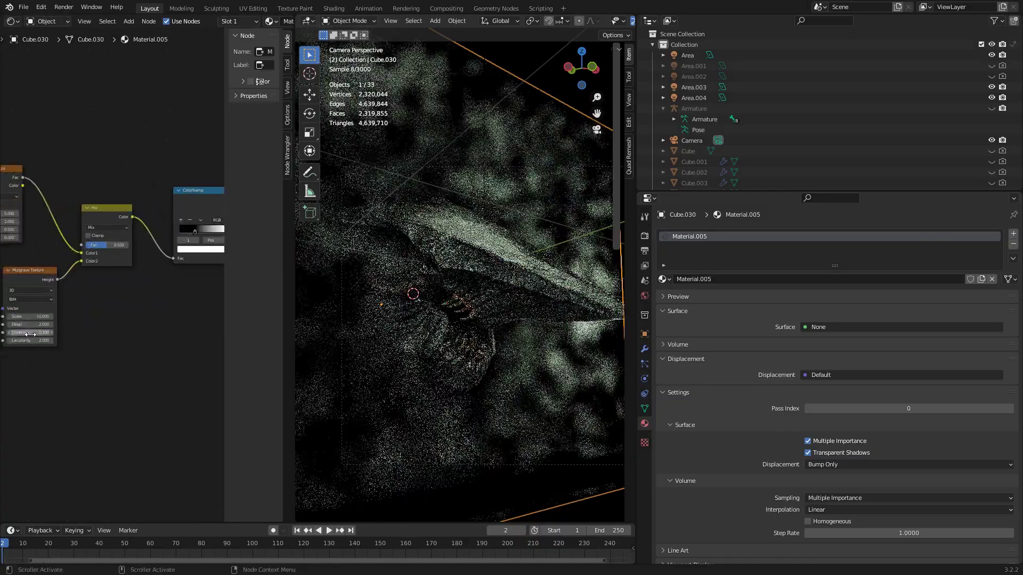
Step: Set the Musgrave Texture value to 0.01 and Lacunarity to 1.4
double_click(38, 333)
type("0.01")
key("Return")
middle_click_drag(39, 332, 105, 364)
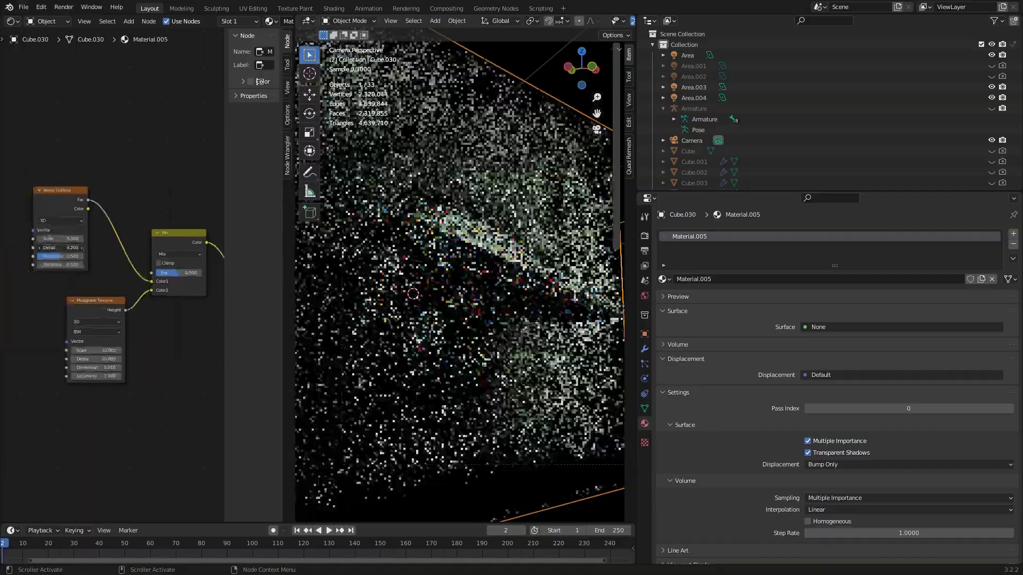
double_click(93, 376)
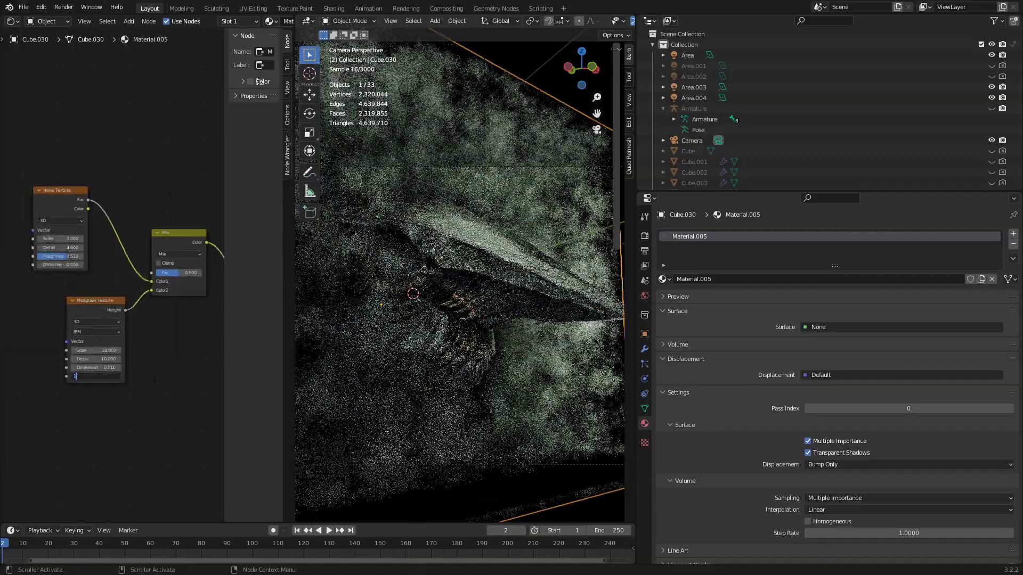
type(".4")
key("Return")
Step: Move the fog box along Y and the ground plane along Z, then reselect the box
key("g")
key("y")
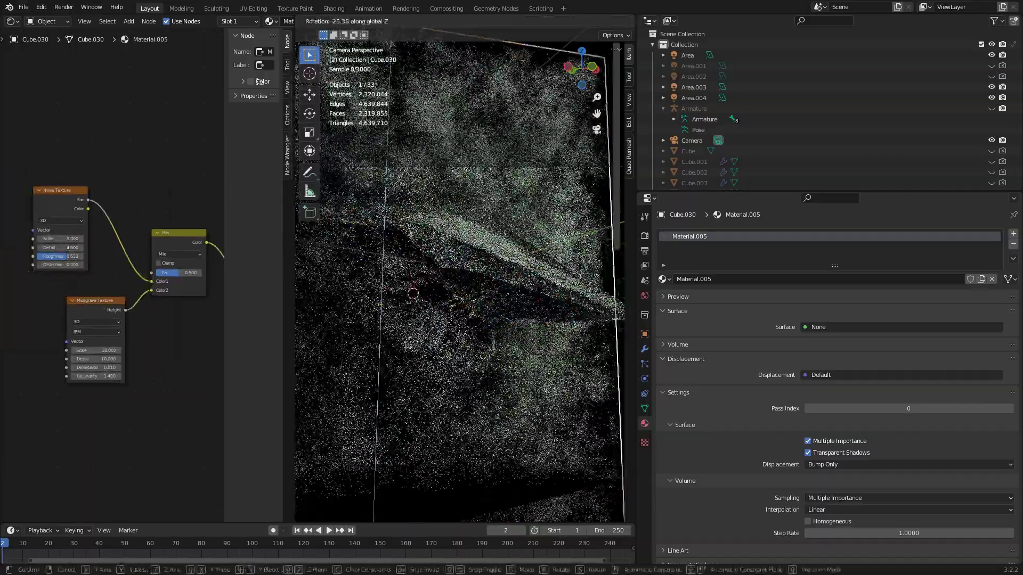
left_click(532, 426)
left_click(565, 487)
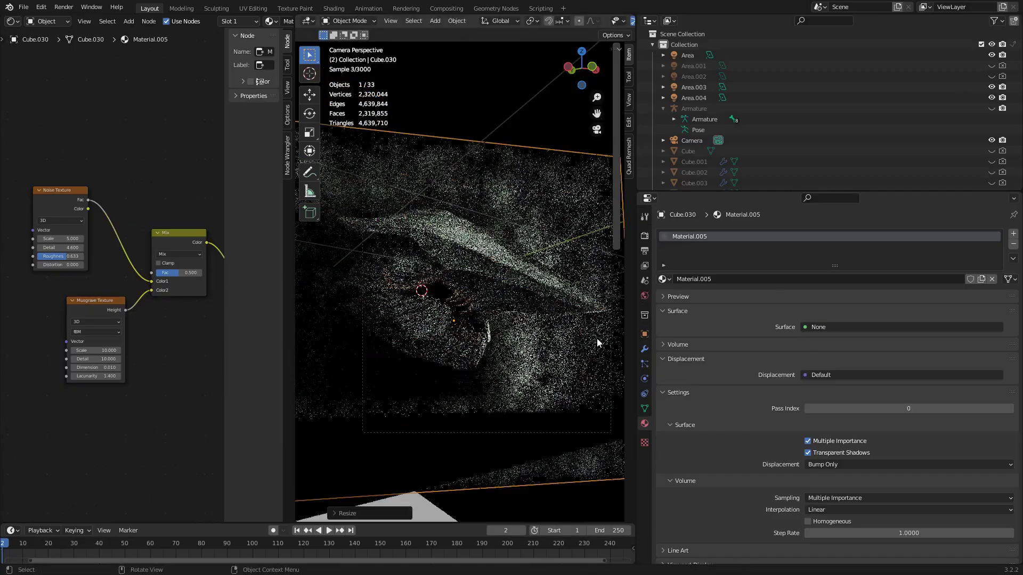
key("g")
key("z")
left_click(541, 423)
left_click(534, 391)
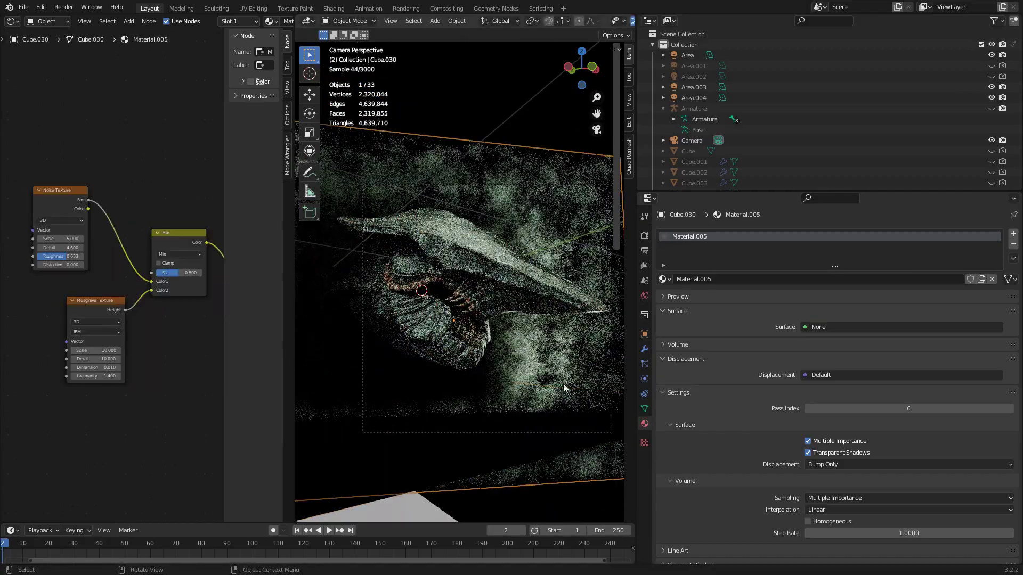
left_click(644, 250)
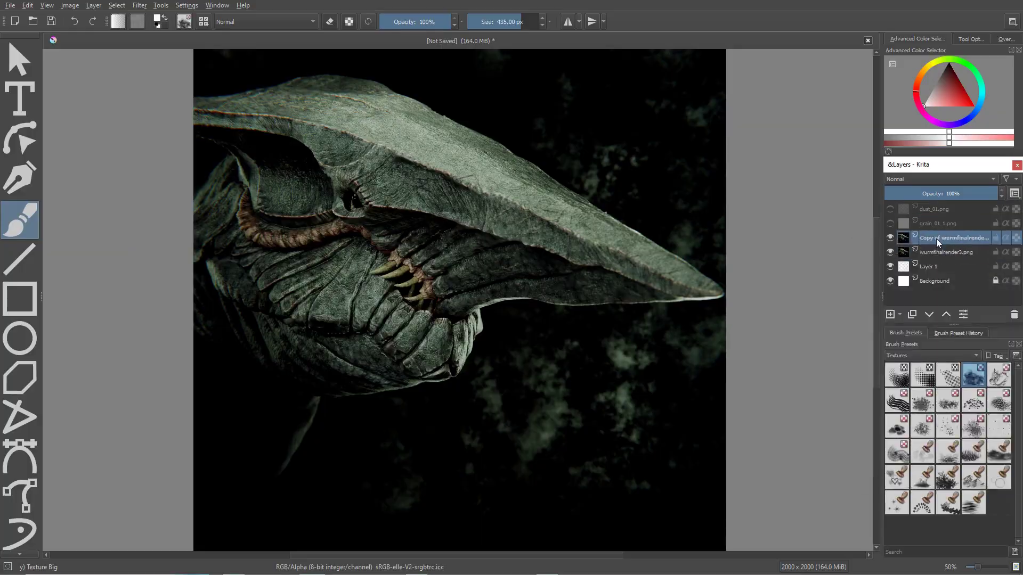
Step: Add noise to the copied render layer and blend it as Soft Light
left_click(937, 267)
left_click(139, 5)
left_click(309, 140)
left_click(822, 486)
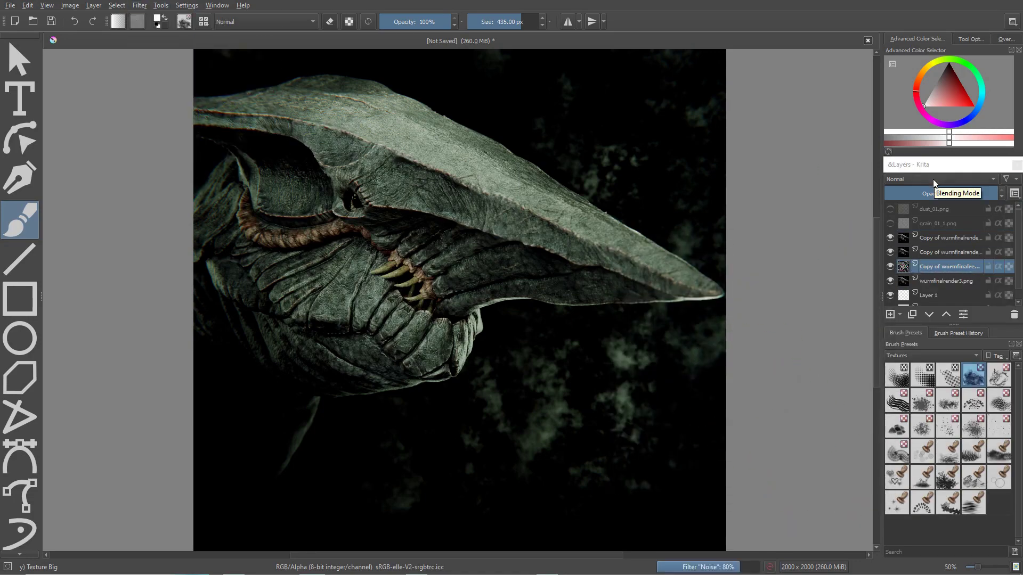
left_click(889, 252)
left_click(889, 237)
left_click(940, 179)
left_click(910, 299)
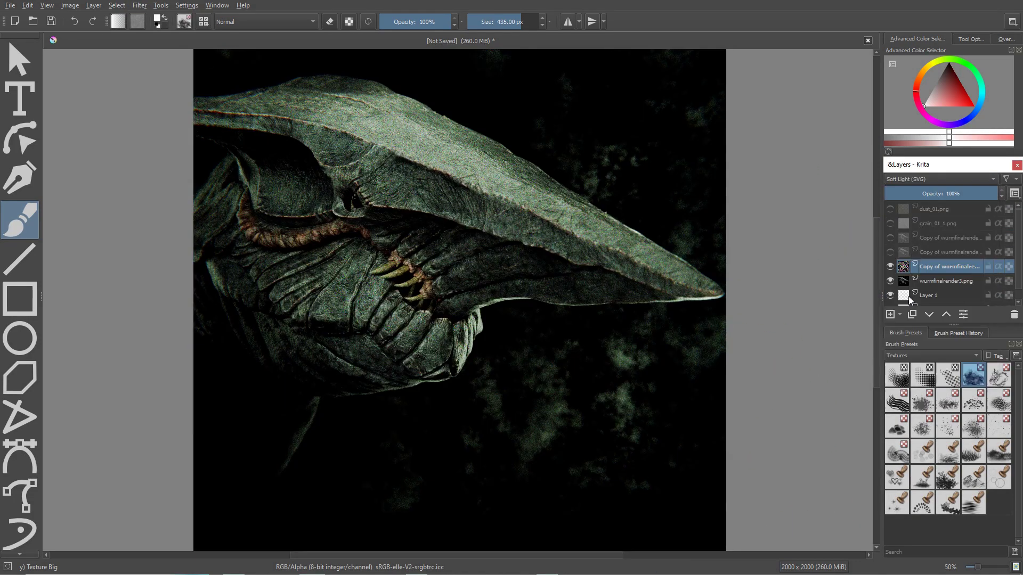
Step: Set the noisy layer to Soft Light at 39% opacity, then switch it to Luminosity
left_click(935, 182)
left_click(160, 45)
left_click(929, 194)
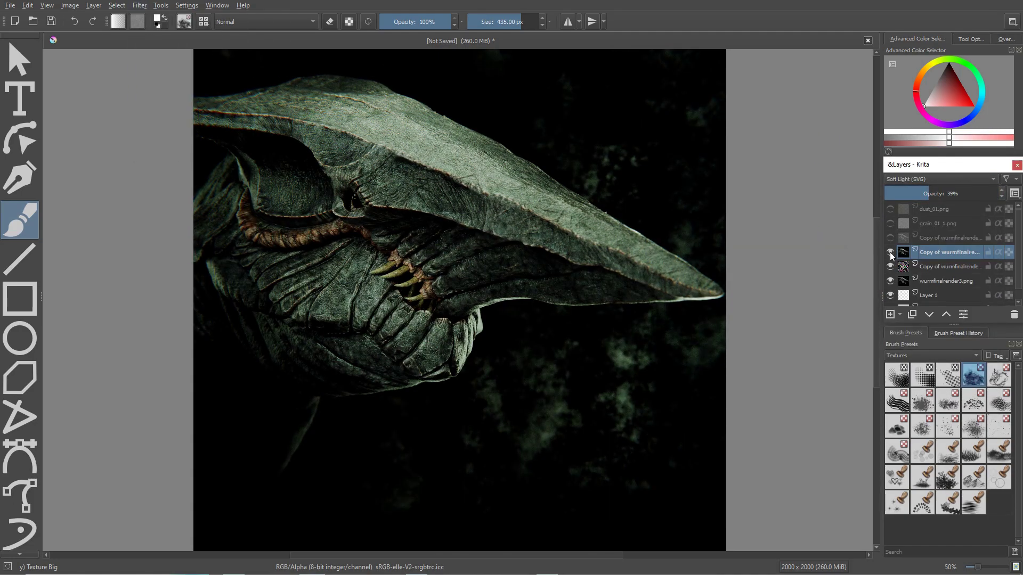
left_click(890, 254)
key("alt+shift+y")
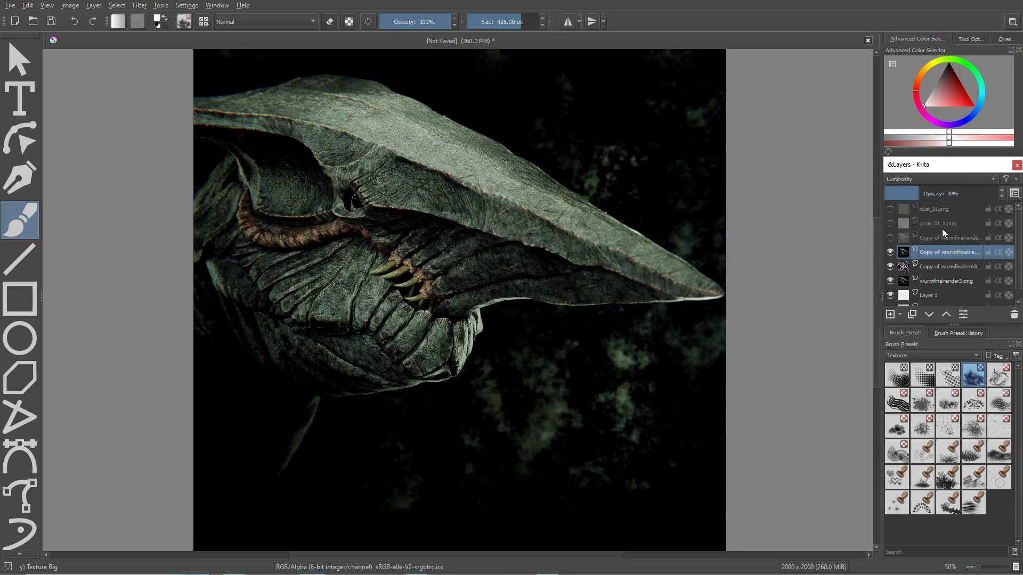
right_click(666, 210)
Step: Gaussian-blur the upper render copy and set it to Overlay at 38% opacity
left_click(890, 238)
left_click(948, 238)
left_click(139, 5)
left_click(319, 95)
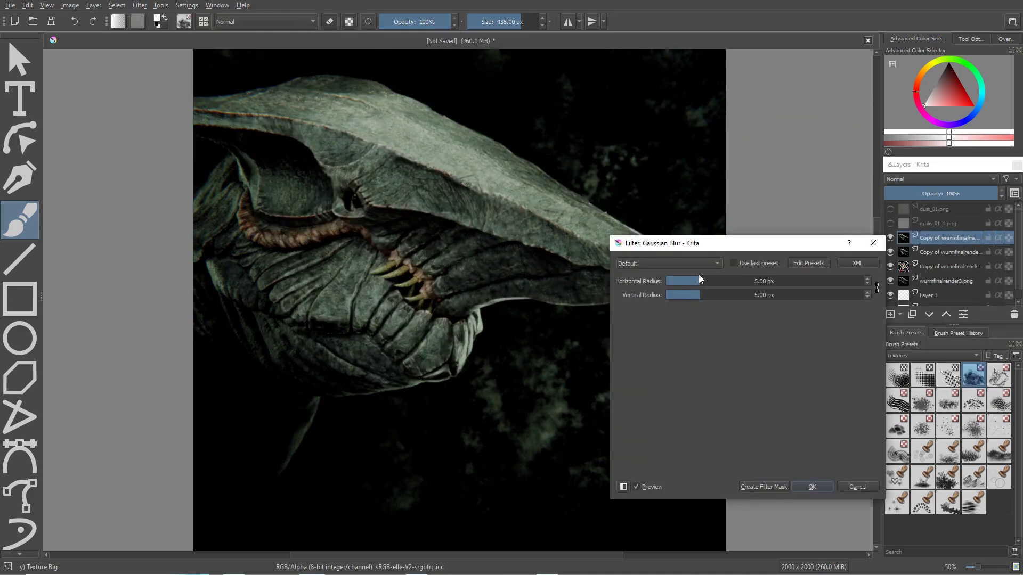
left_click(812, 487)
key("alt+shift+o")
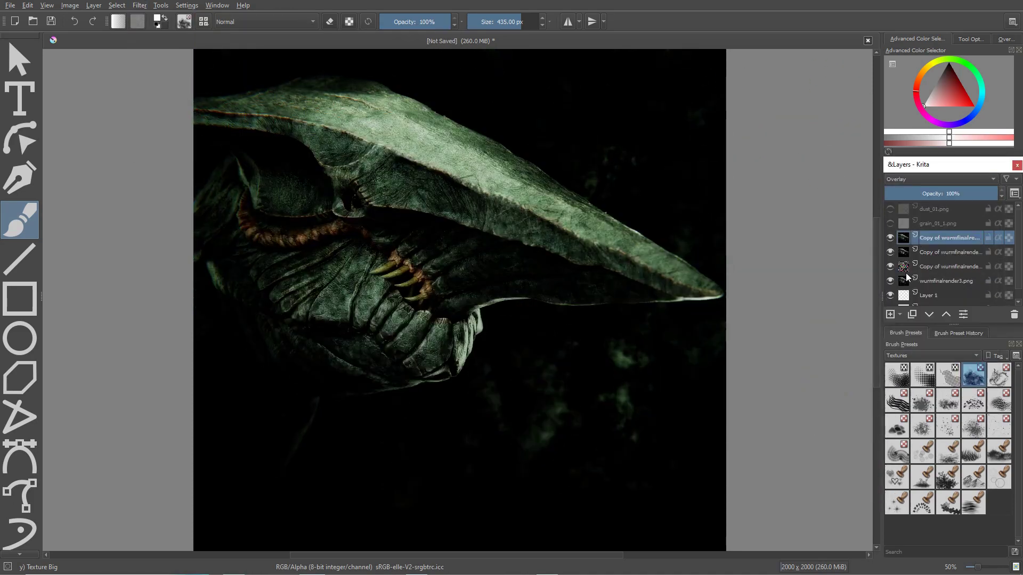
left_click(928, 193)
left_click(890, 238)
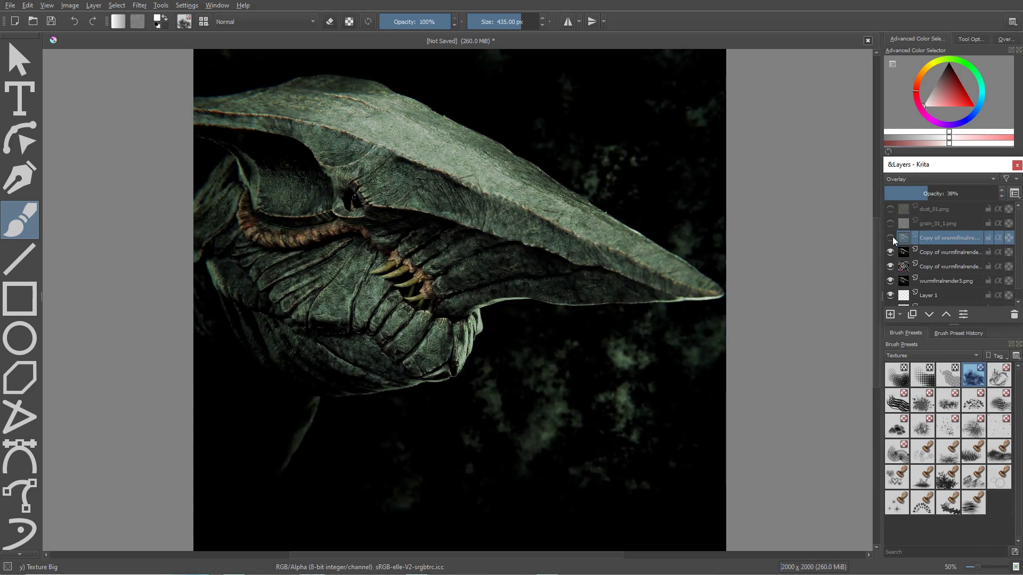
left_click(891, 238)
left_click(891, 238)
Step: Try Luminosity at 37%, then settle the layer on Soft Light at 30% opacity
left_click(940, 179)
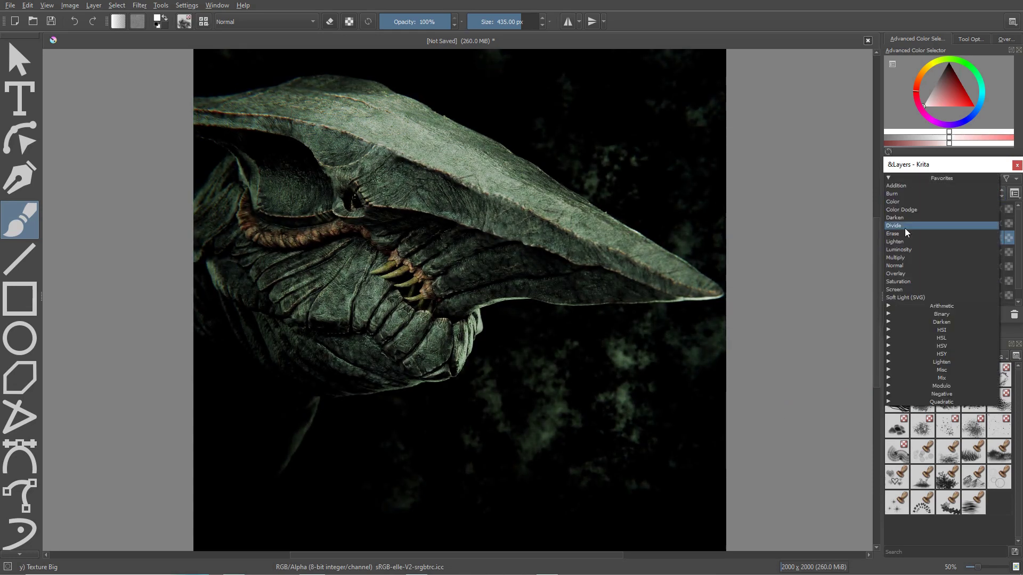
left_click(913, 228)
left_click(928, 194)
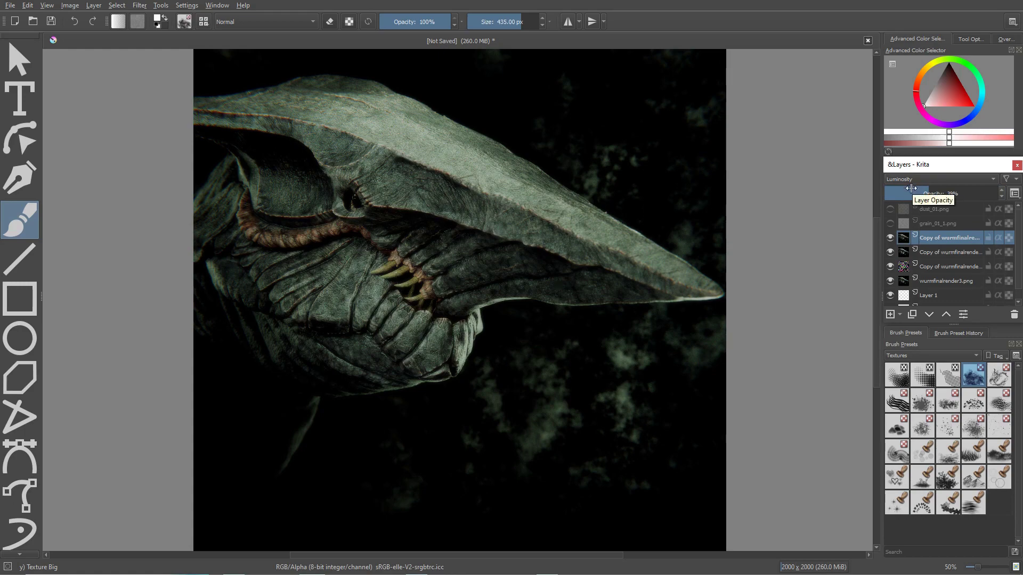
left_click(890, 238)
left_click(927, 179)
left_click(919, 186)
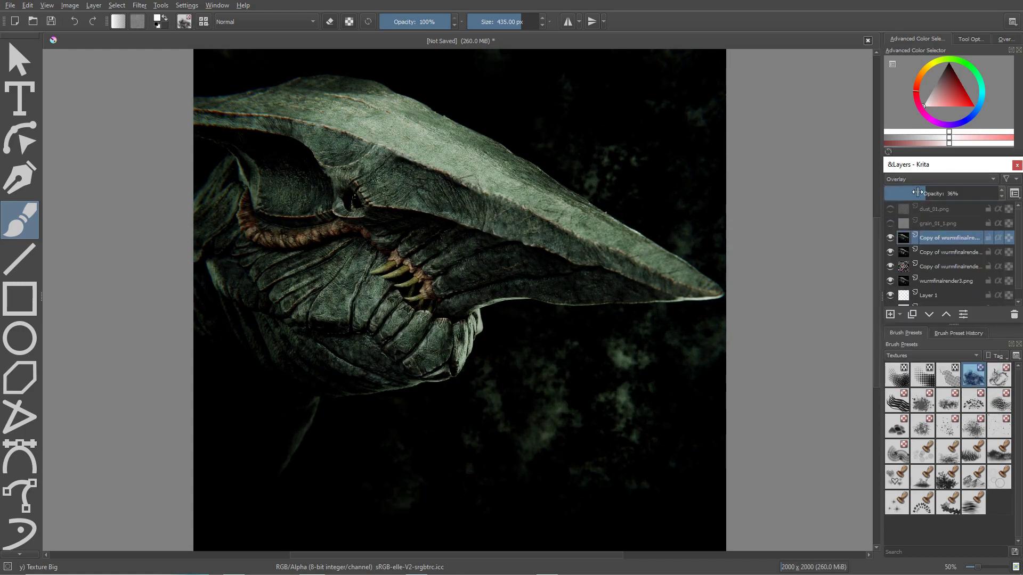
left_click_drag(929, 194, 918, 194)
left_click(890, 238)
Step: Enable the grain_01_1.png and dust_01.png texture layers, with dust opacity at 10%
left_click(937, 223)
left_click(890, 223)
left_click(916, 179)
left_click(890, 225)
left_click(917, 179)
left_click(899, 249)
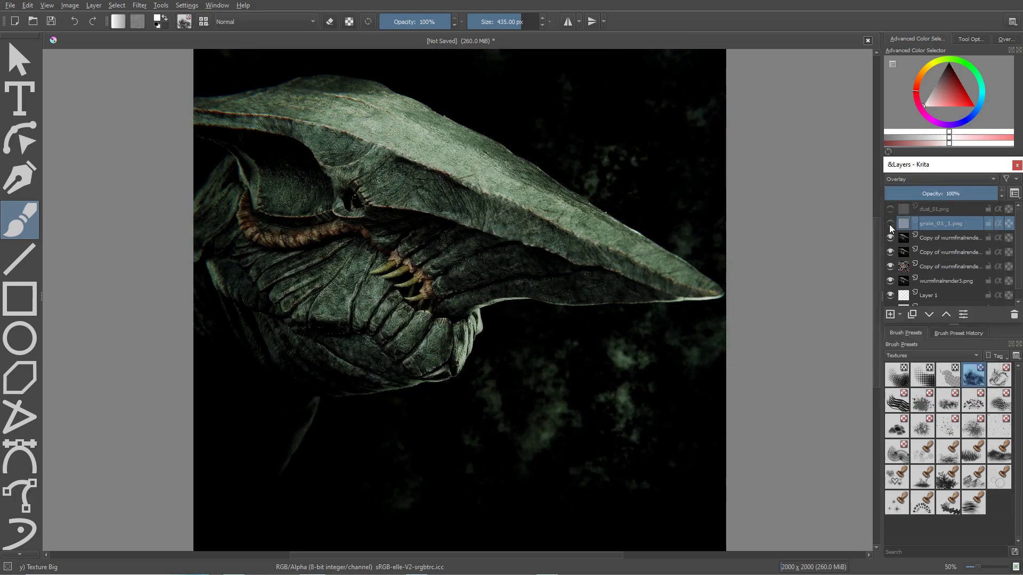
left_click(889, 208)
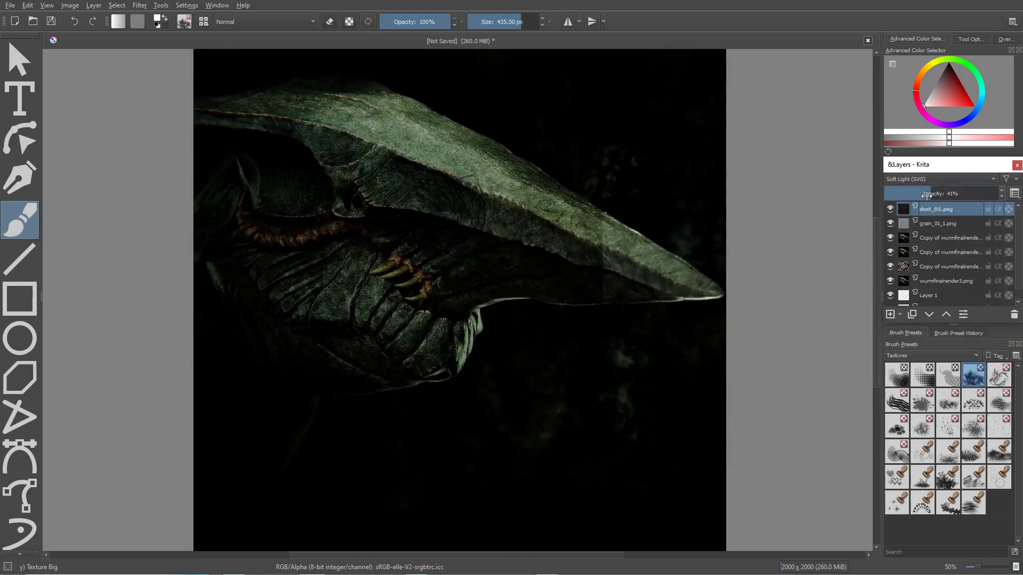
left_click(915, 194)
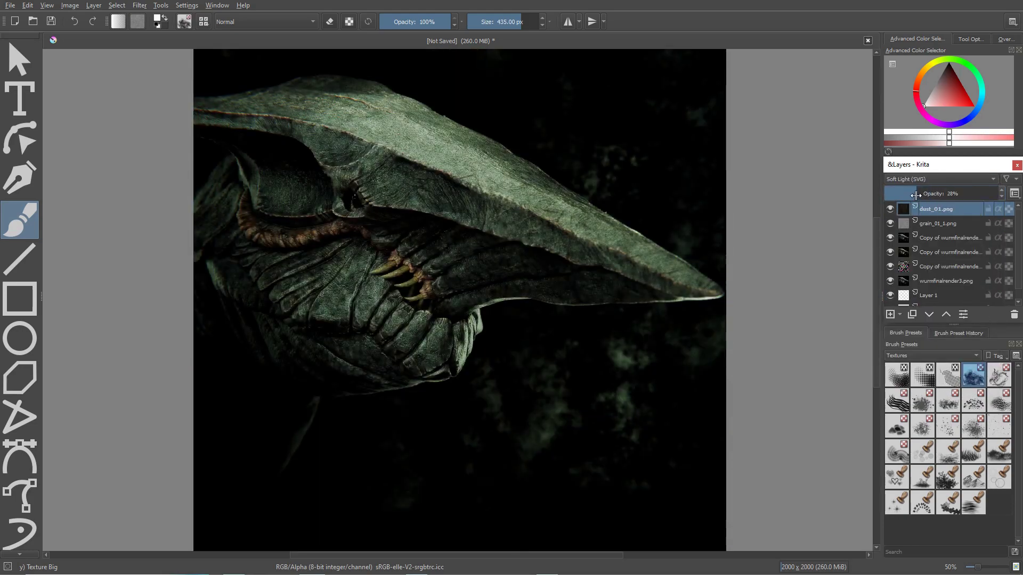
Step: Add a new Overlay layer on top and paint a faint textured stroke over the upper canvas
left_click(889, 315)
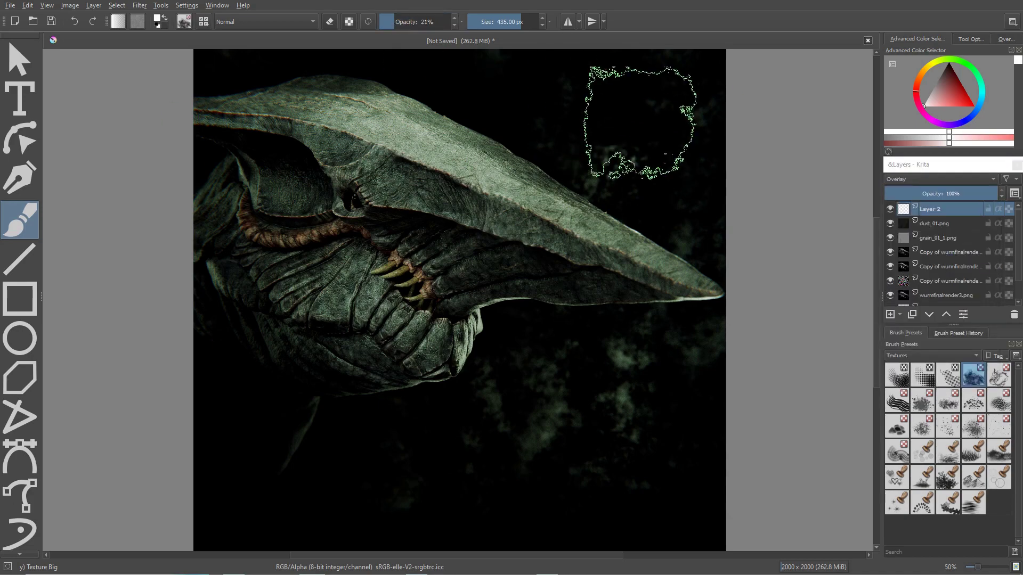
left_click_drag(456, 91, 467, 80)
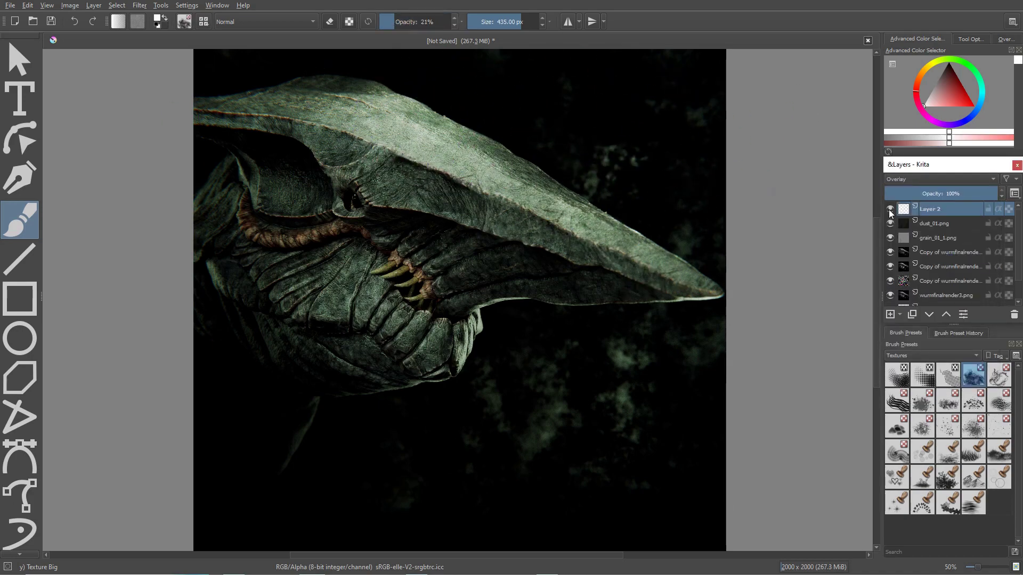
scroll(404, 286, "up", 4, "ctrl")
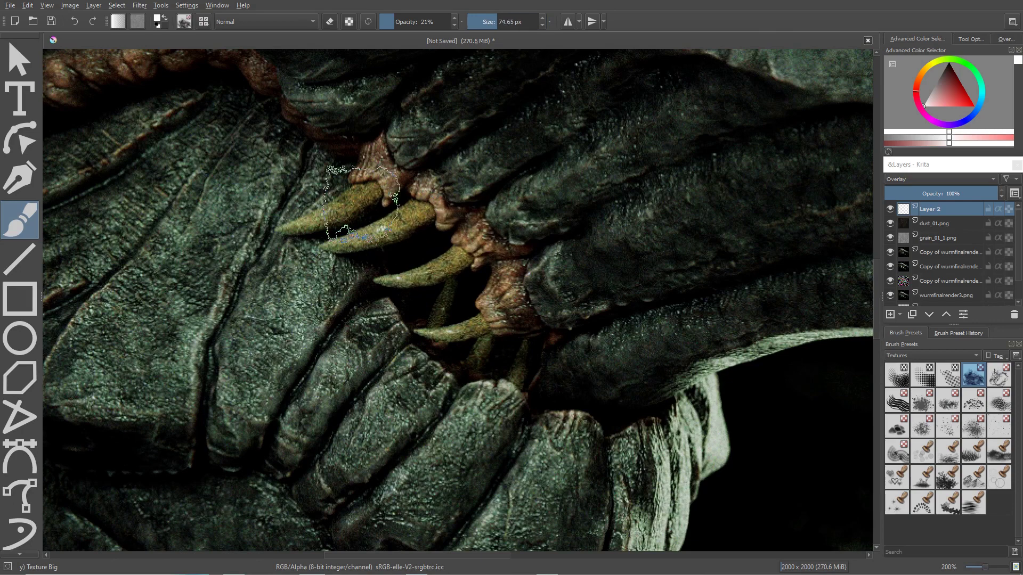
scroll(453, 301, "down", 4, "ctrl")
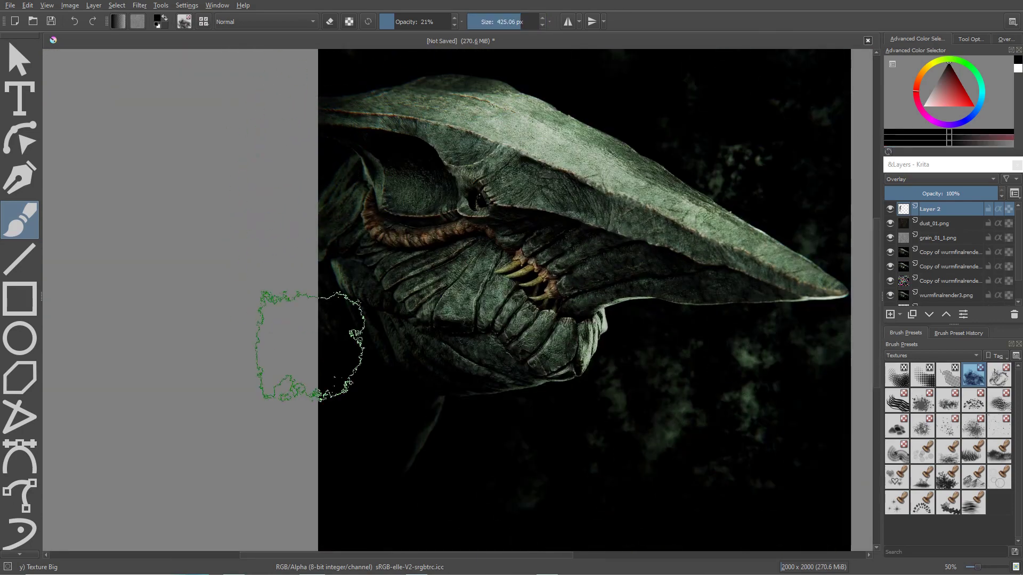
middle_click_drag(698, 111, 560, 137)
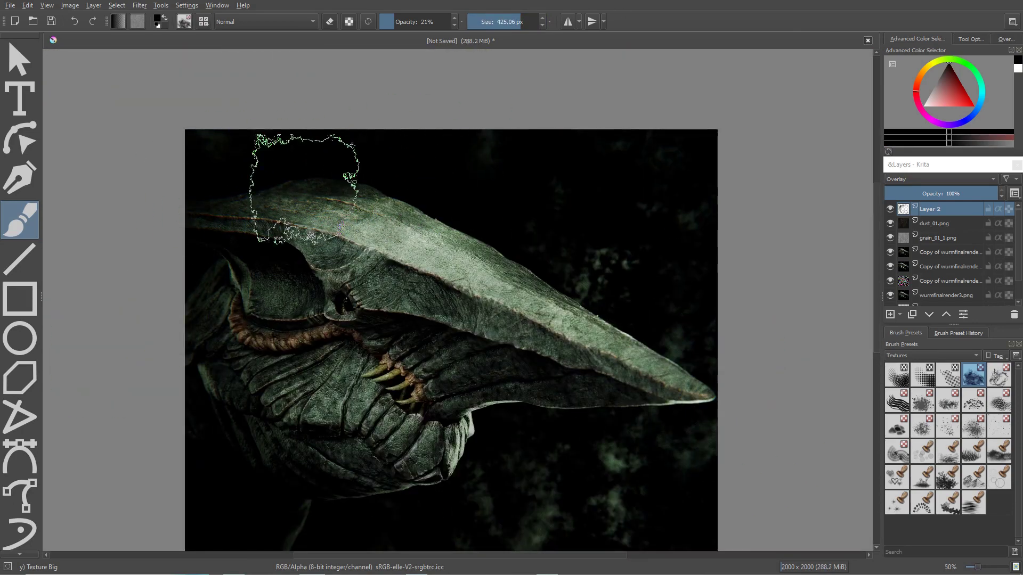
middle_click_drag(168, 157, 197, 192)
mouse_move(452, 536)
middle_mouse_down()
mouse_move(480, 467)
mouse_move(458, 470)
middle_mouse_up()
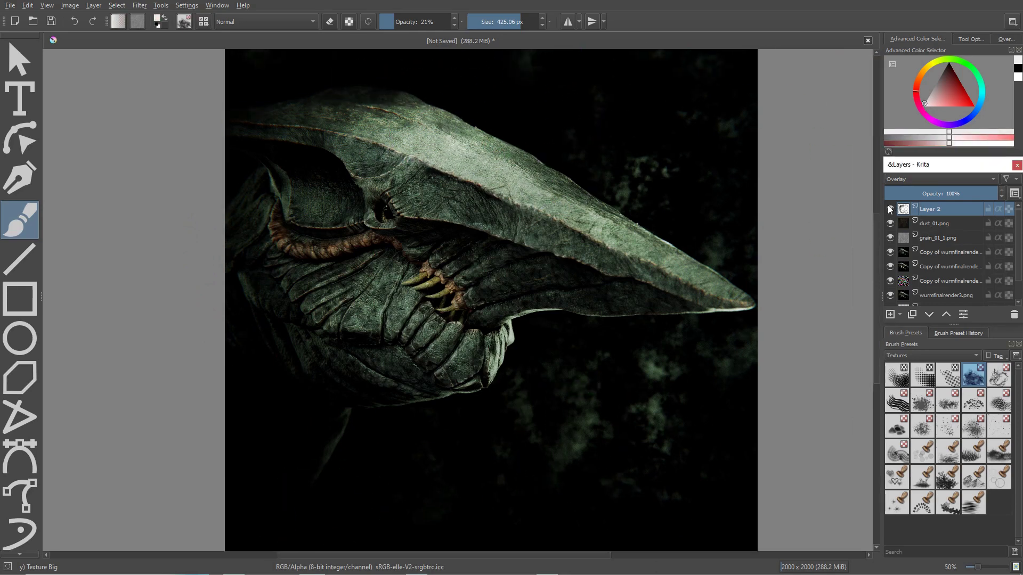
Step: Sample a colour, then switch to black and darken an area with a stroke
left_click(452, 126, "ctrl")
key("d")
left_click_drag(451, 126, 373, 117)
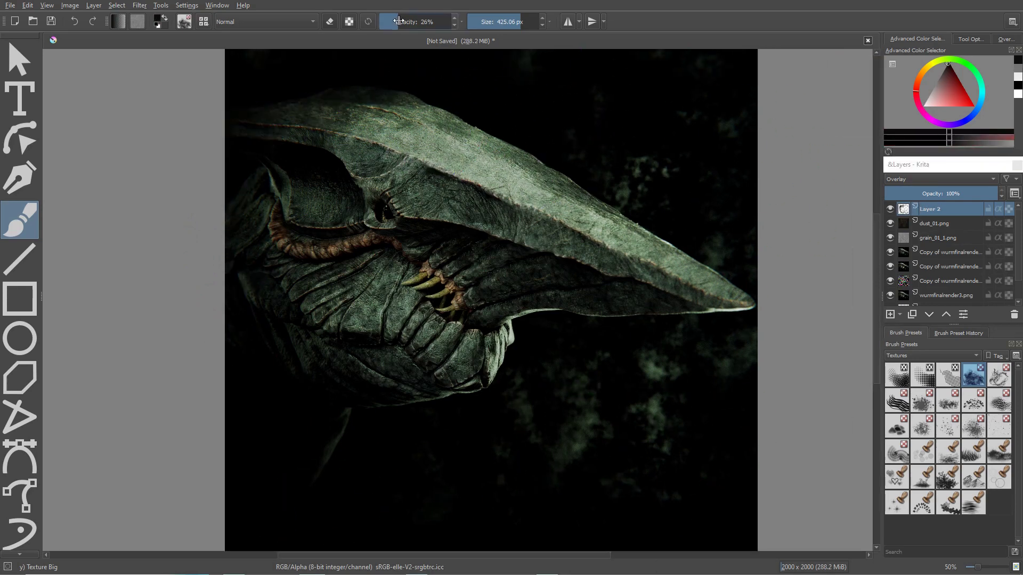